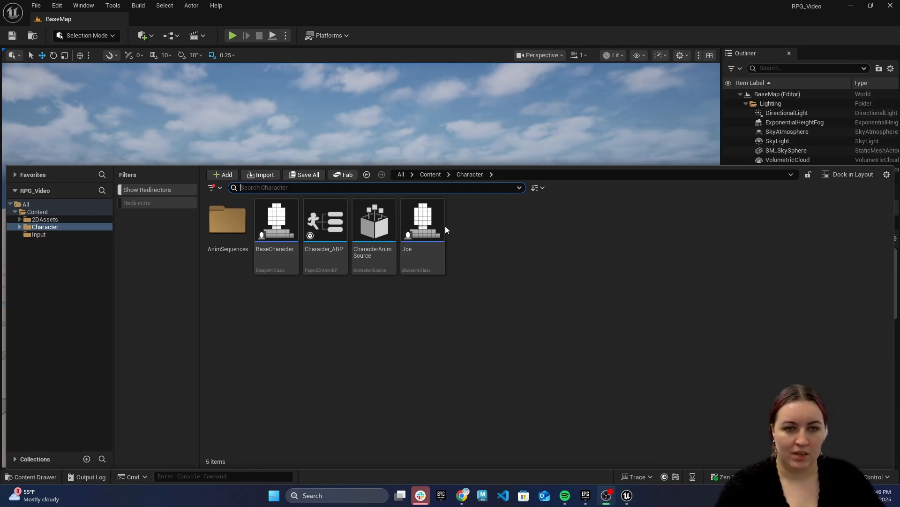
Create a folder named UI in the project's Content folder.
{"action": "left_click", "coordinate": [38, 212]}
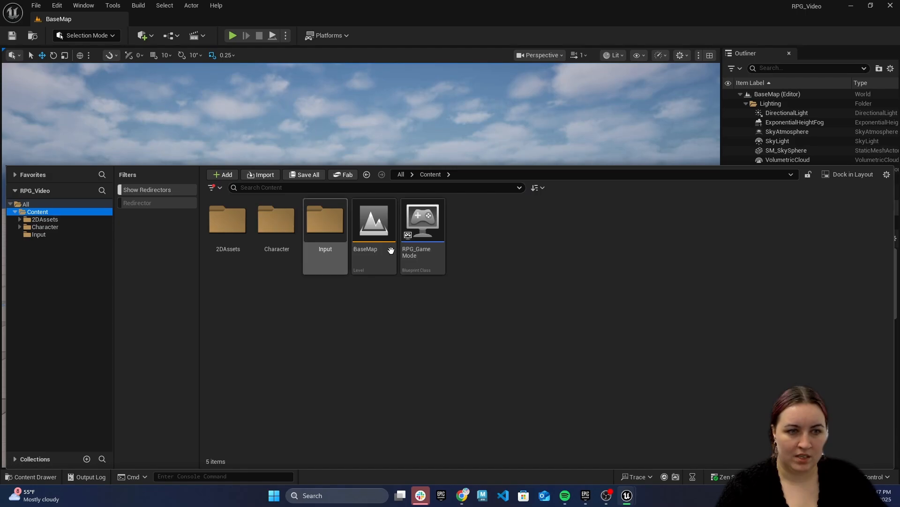
{"action": "right_click", "coordinate": [474, 239]}
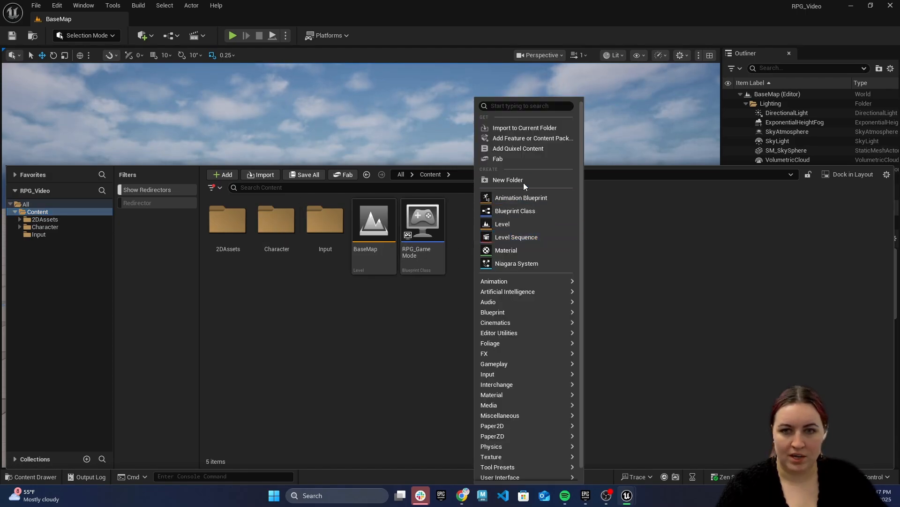
{"action": "left_click", "coordinate": [510, 180]}
{"action": "type", "text": "UI"}
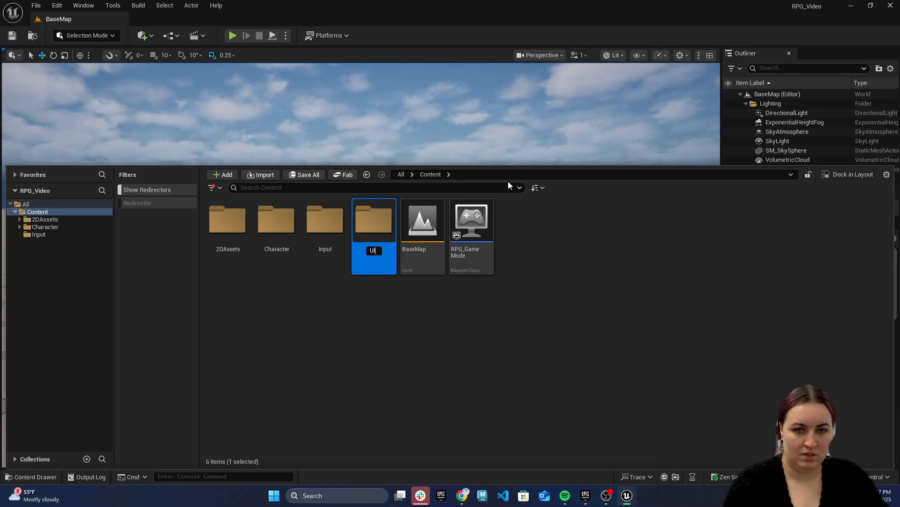
{"action": "key", "text": "Return"}
Open the UI folder and create a subfolder named Textures inside it.
{"action": "double_click", "coordinate": [371, 205]}
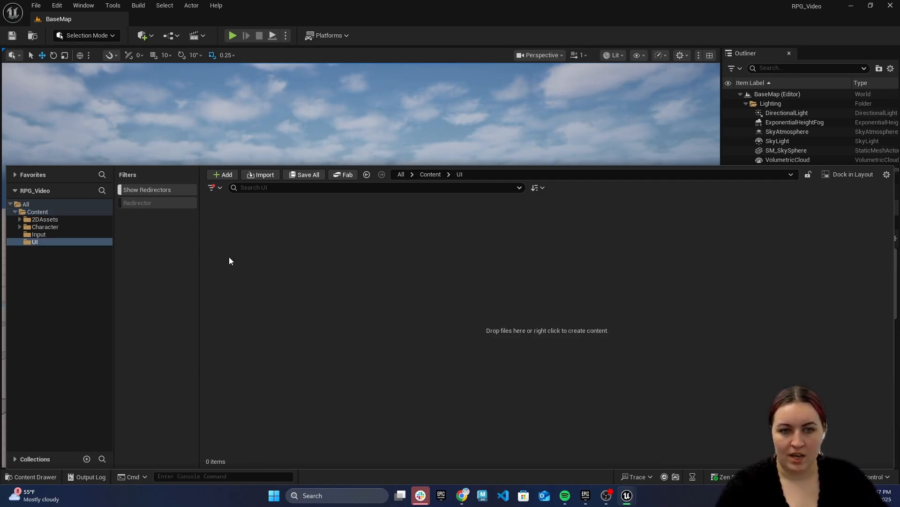
{"action": "right_click", "coordinate": [264, 236]}
{"action": "left_click", "coordinate": [312, 181]}
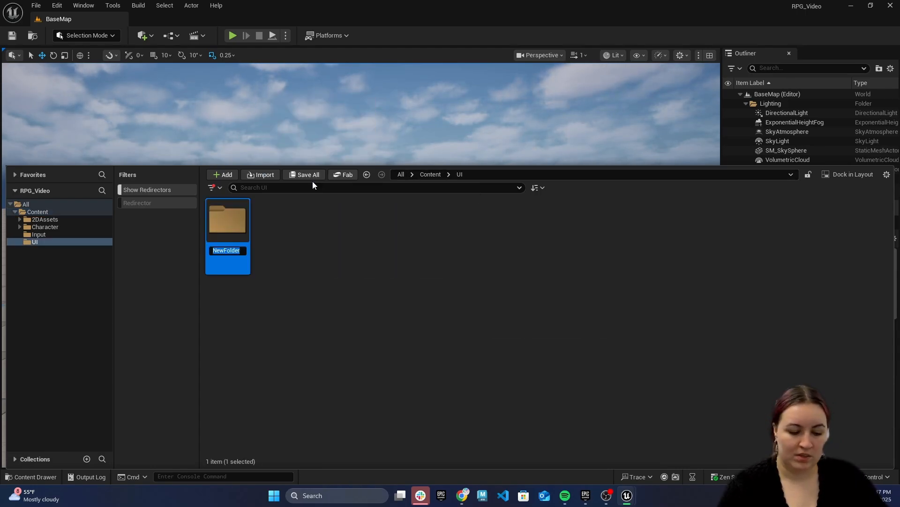
{"action": "type", "text": "Textuir"}
{"action": "key", "text": "BackSpace"}
{"action": "key", "text": "BackSpace"}
{"action": "key", "text": "BackSpace"}
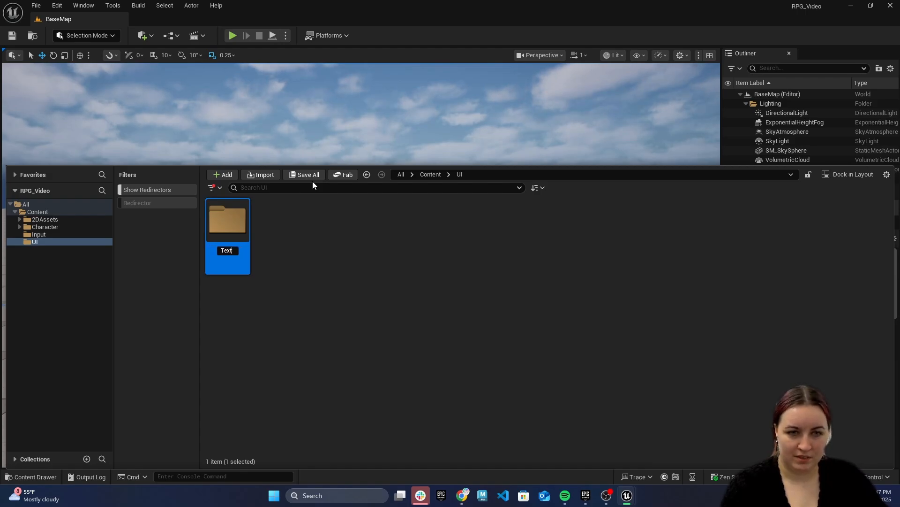
{"action": "type", "text": "ures"}
{"action": "key", "text": "Return"}
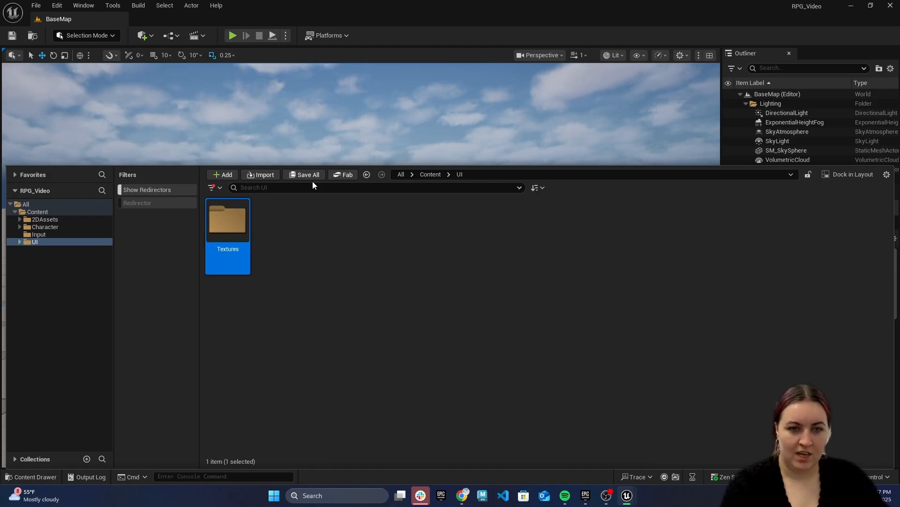
Create a second subfolder named Fonts in the UI folder.
{"action": "right_click", "coordinate": [306, 233]}
{"action": "left_click", "coordinate": [341, 182]}
{"action": "type", "text": "F"}
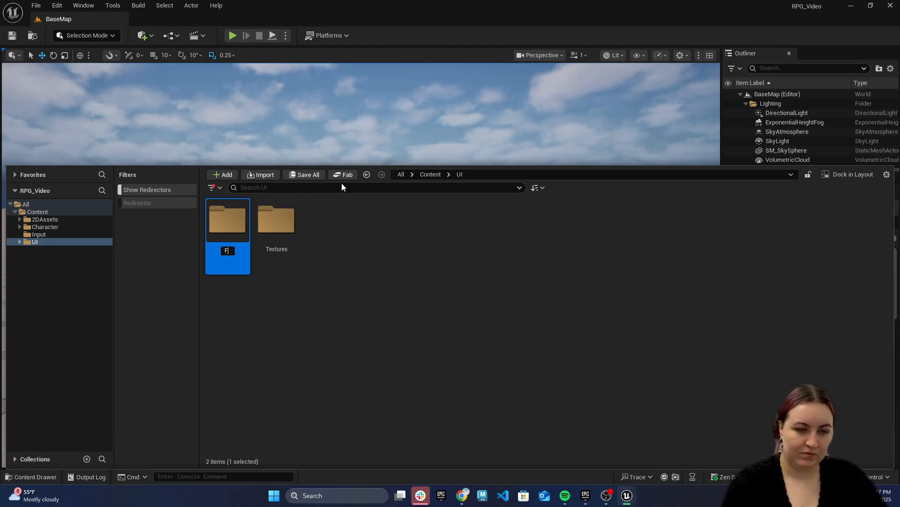
{"action": "type", "text": "onts"}
{"action": "key", "text": "Return"}
Create a third subfolder named Widgets in the UI folder and open the Textures folder.
{"action": "right_click", "coordinate": [327, 226]}
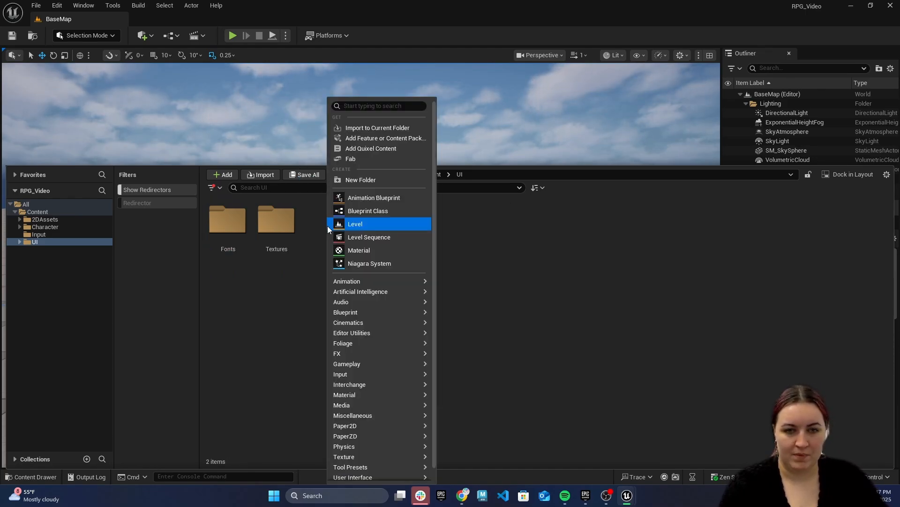
{"action": "left_click", "coordinate": [375, 181]}
{"action": "type", "text": "Widgets"}
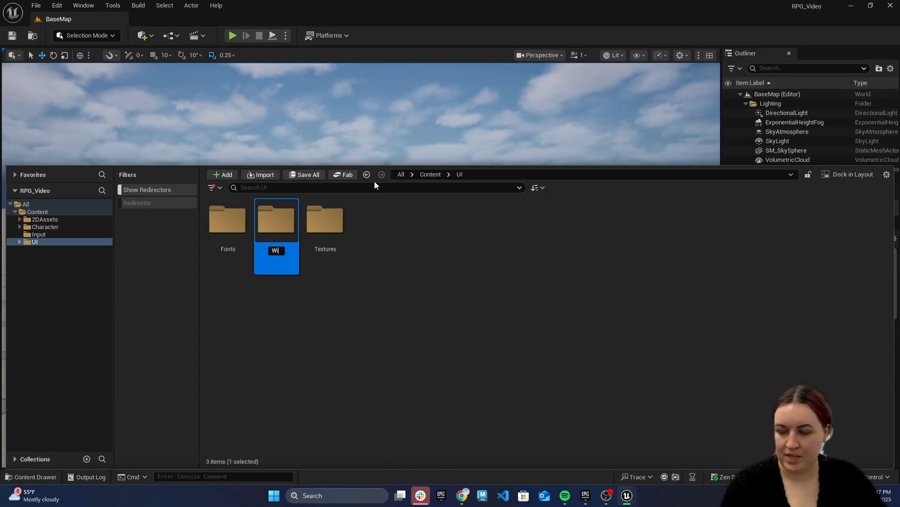
{"action": "key", "text": "Return"}
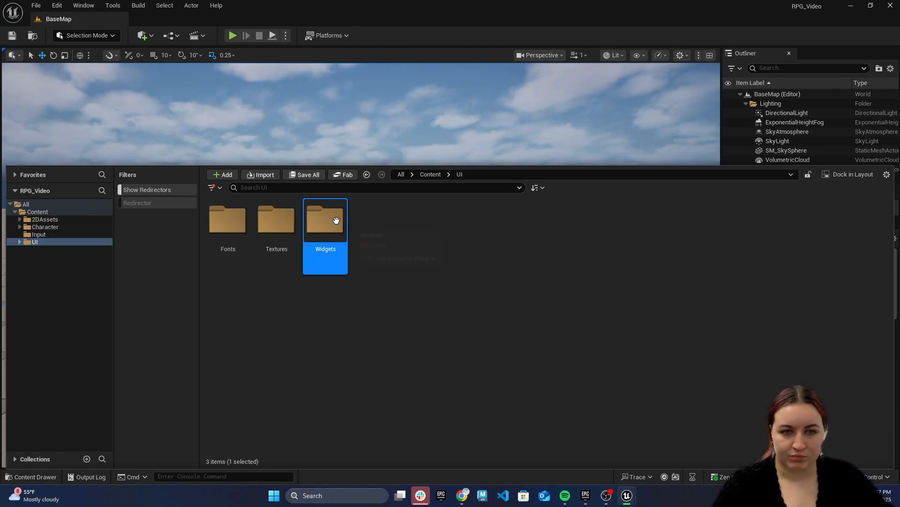
{"action": "double_click", "coordinate": [281, 227]}
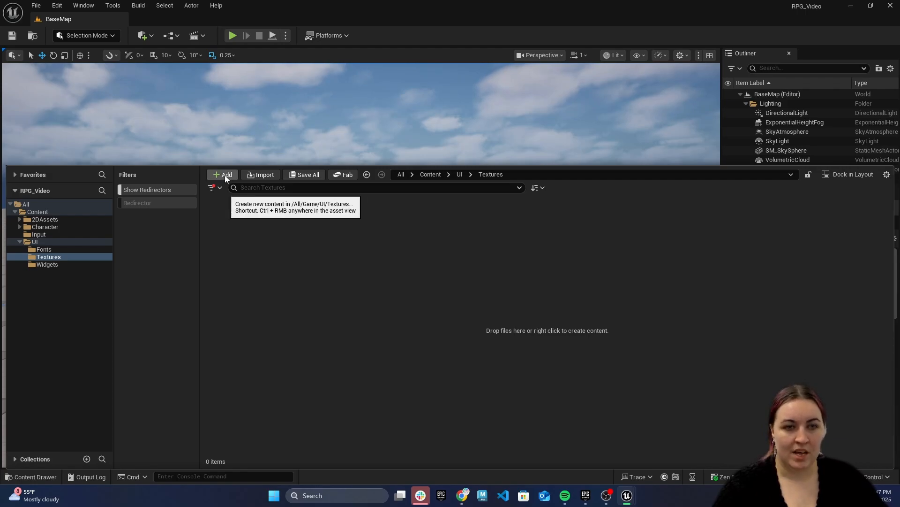
Switch to the course site in the browser and open the Menus Tutorials page from the course modules.
{"action": "left_click", "coordinate": [851, 5]}
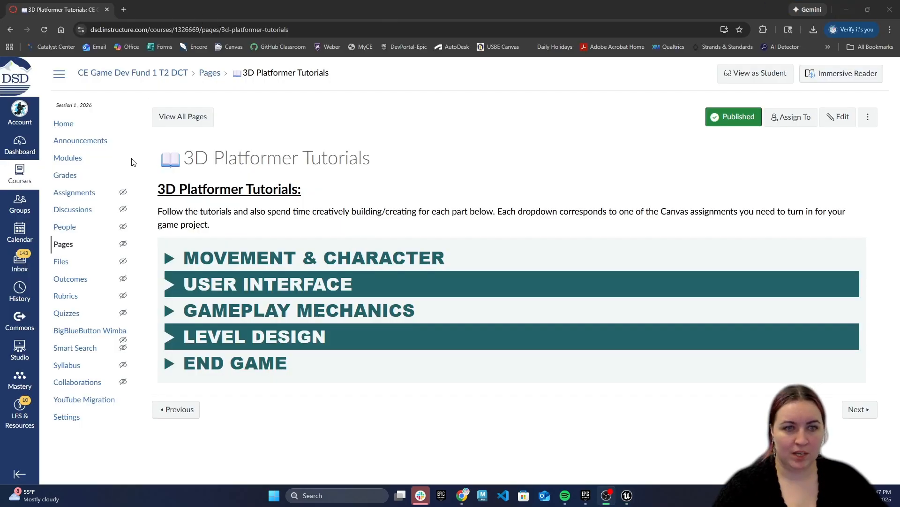
{"action": "left_click", "coordinate": [73, 161]}
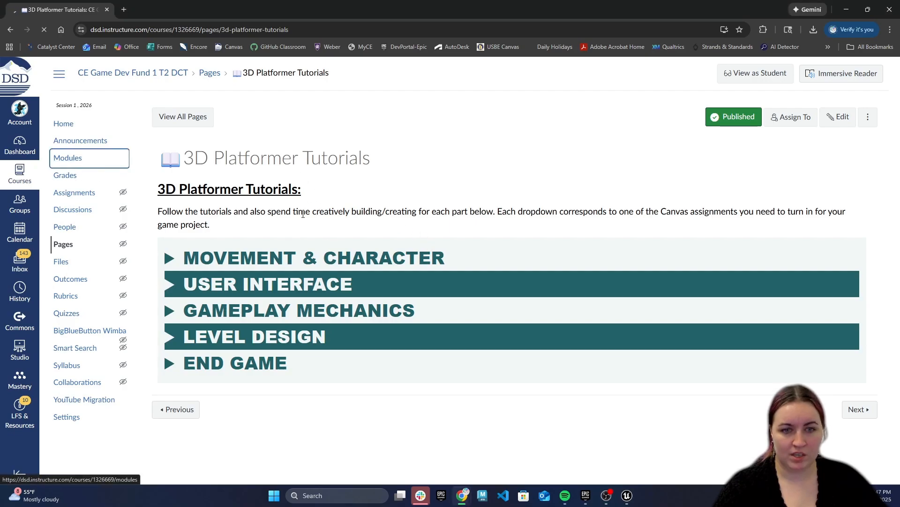
{"action": "scroll", "coordinate": [325, 274], "scroll_direction": "down", "scroll_amount": 8}
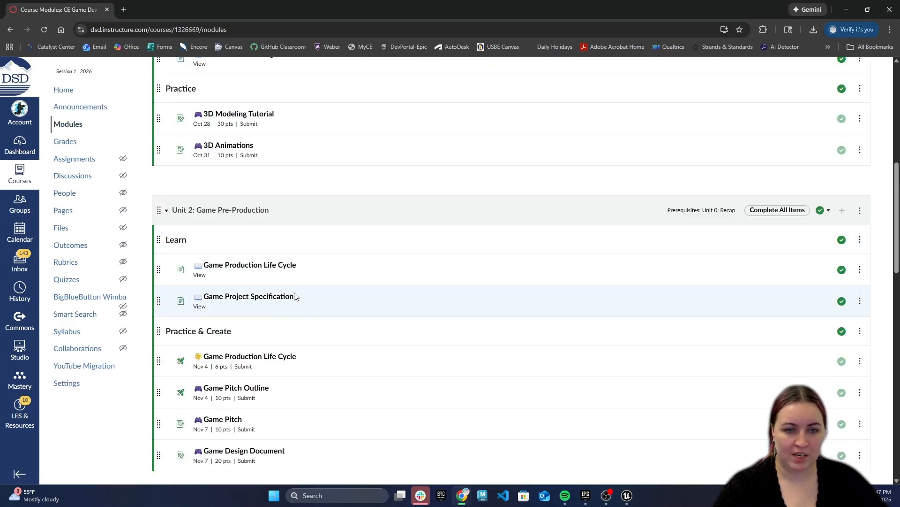
{"action": "scroll", "coordinate": [294, 295], "scroll_direction": "down", "scroll_amount": 6}
{"action": "left_click", "coordinate": [265, 296]}
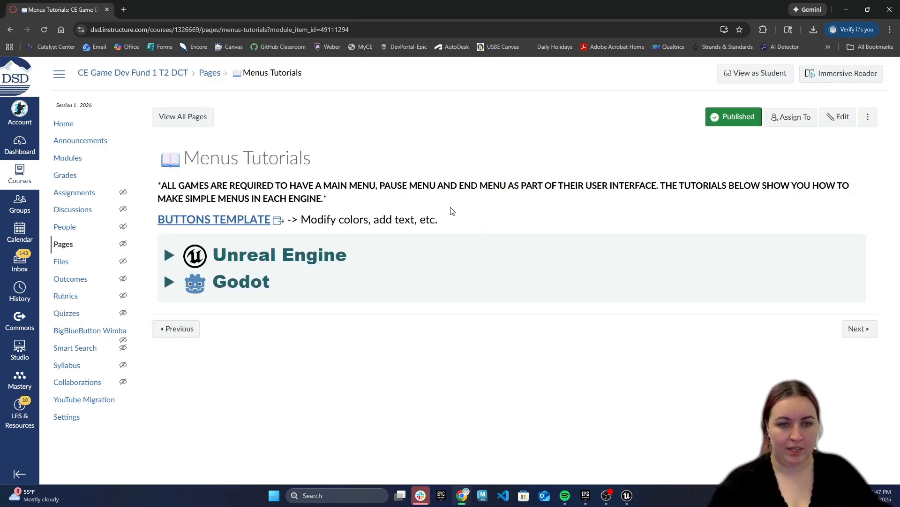
Open the Buttons Template linked on the Menus Tutorials page and start editing it in Canva.
{"action": "left_click", "coordinate": [312, 259]}
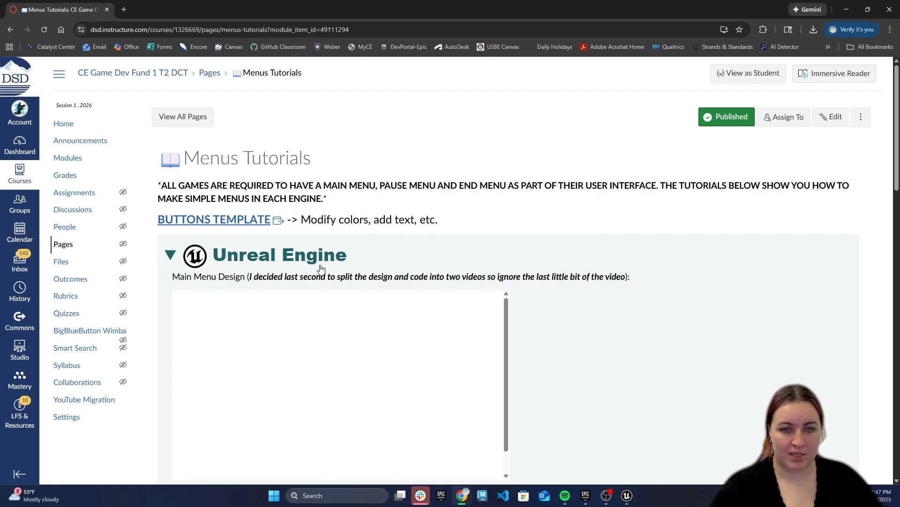
{"action": "left_click", "coordinate": [311, 261]}
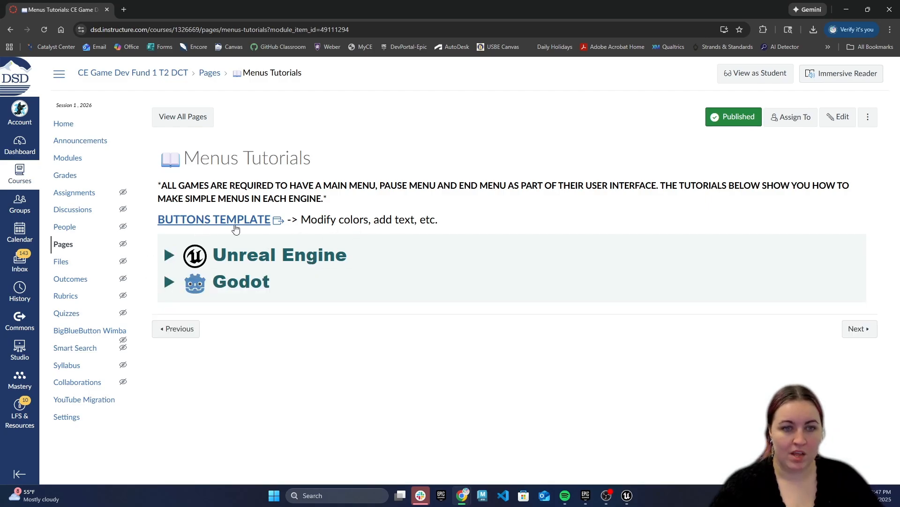
{"action": "left_click", "coordinate": [190, 219]}
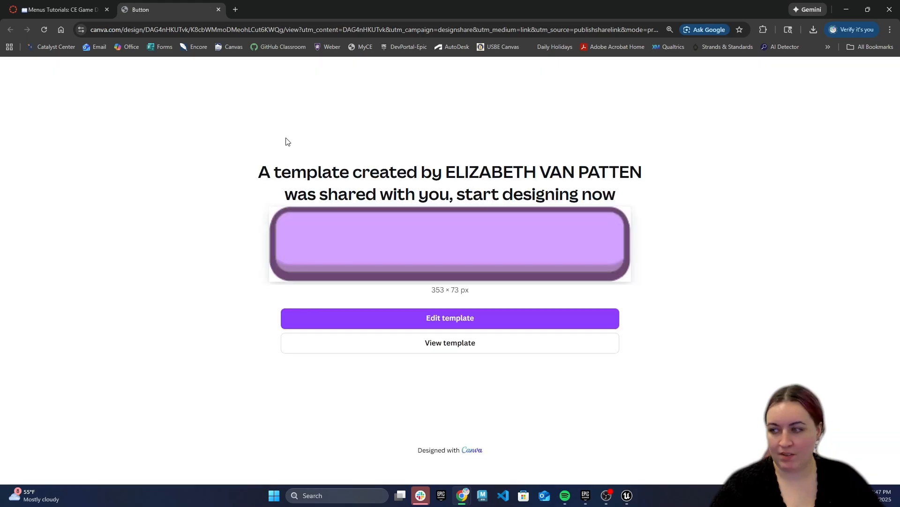
{"action": "left_click", "coordinate": [428, 316]}
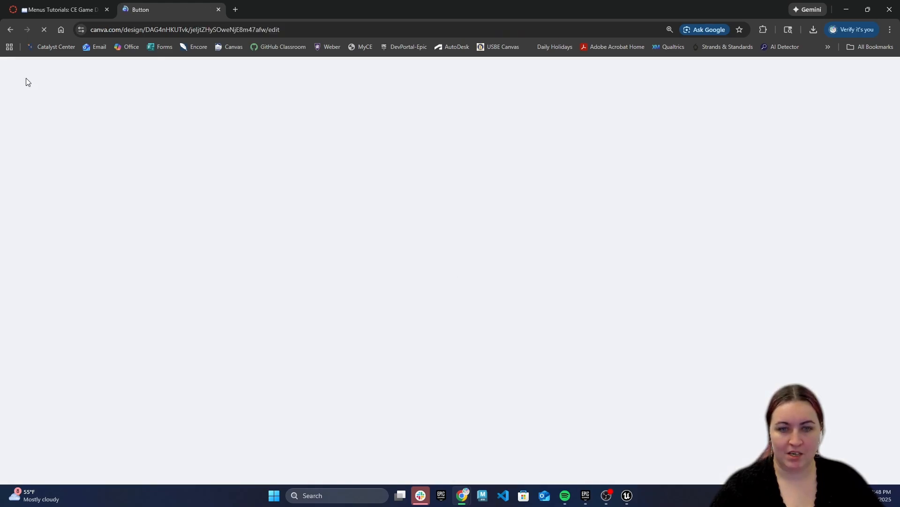
Look through the template's pages to examine the available button designs and their colours.
{"action": "scroll", "coordinate": [348, 273], "scroll_direction": "down", "scroll_amount": 10}
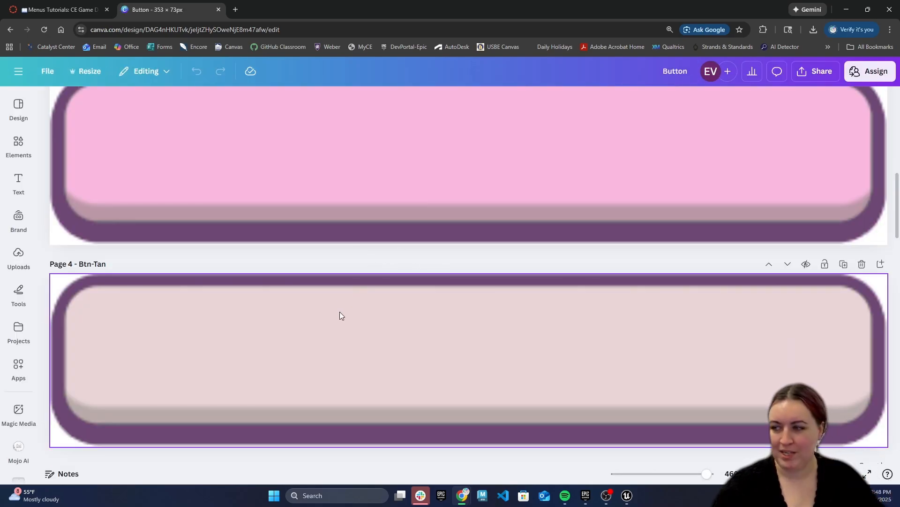
{"action": "scroll", "coordinate": [340, 311], "scroll_direction": "down", "scroll_amount": 8}
{"action": "scroll", "coordinate": [354, 303], "scroll_direction": "down", "scroll_amount": 5}
{"action": "scroll", "coordinate": [357, 305], "scroll_direction": "up", "scroll_amount": 10}
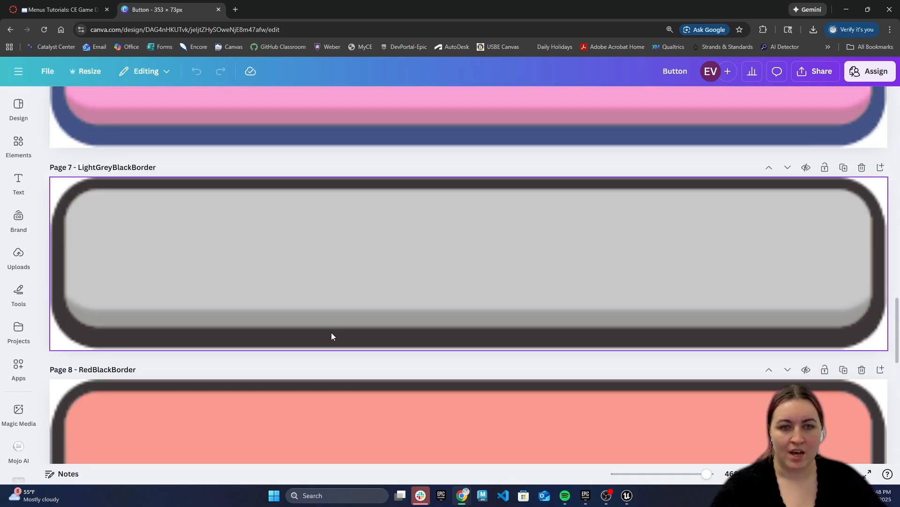
{"action": "scroll", "coordinate": [342, 343], "scroll_direction": "up", "scroll_amount": 8}
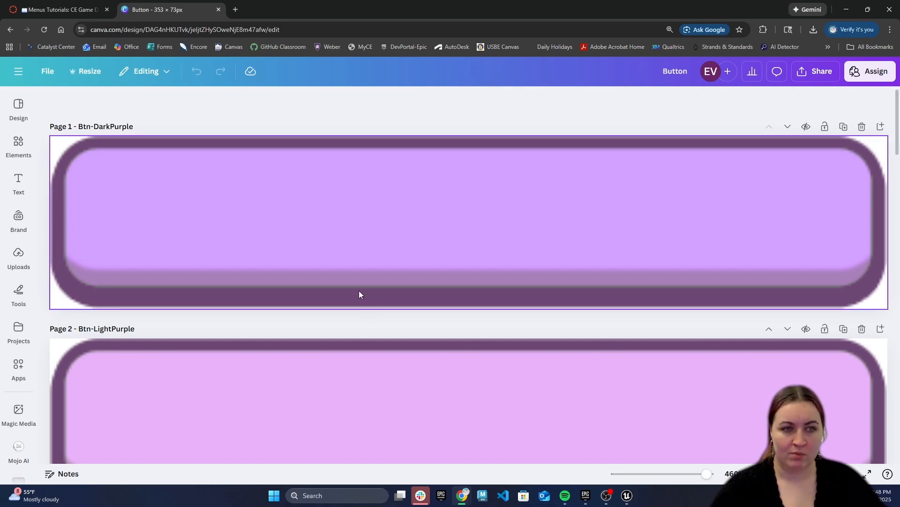
{"action": "scroll", "coordinate": [359, 290], "scroll_direction": "down", "scroll_amount": 8}
{"action": "scroll", "coordinate": [357, 293], "scroll_direction": "up", "scroll_amount": 6}
{"action": "scroll", "coordinate": [270, 250], "scroll_direction": "up", "scroll_amount": 2}
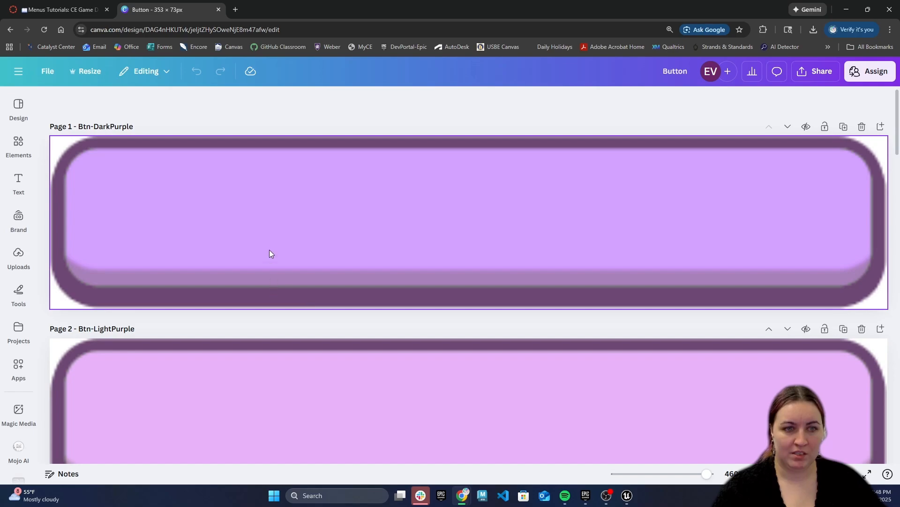
Recolour the page 1 Btn-DarkPurple button with an orange border and a yellowish light-orange fill from the default solid colours.
{"action": "left_click", "coordinate": [393, 220]}
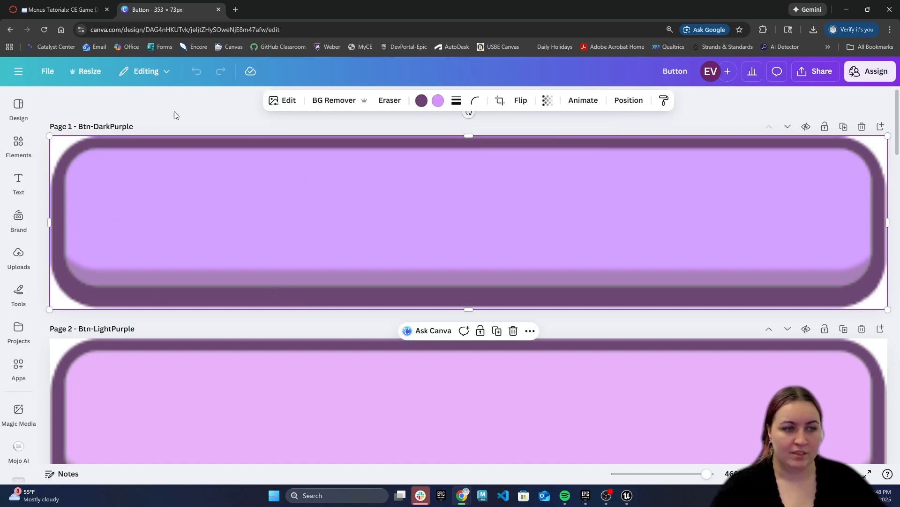
{"action": "left_click", "coordinate": [421, 101]}
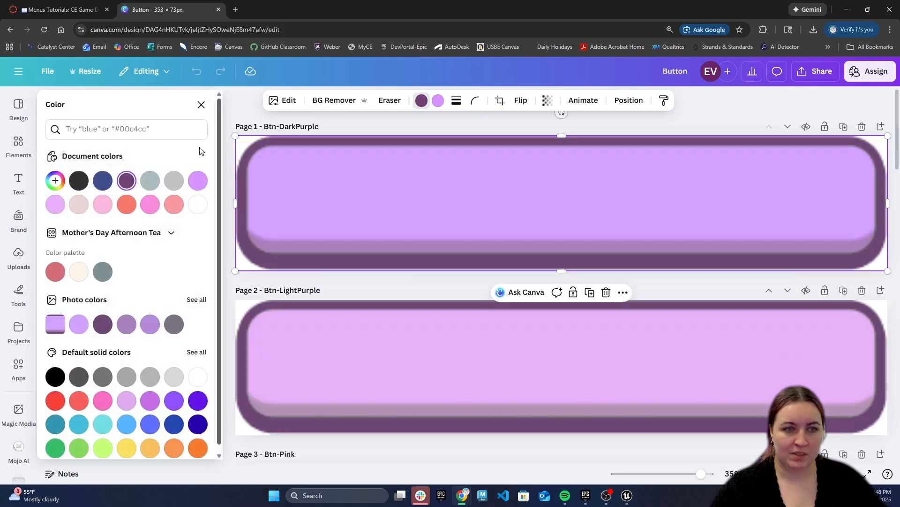
{"action": "scroll", "coordinate": [185, 425], "scroll_direction": "down", "scroll_amount": 1}
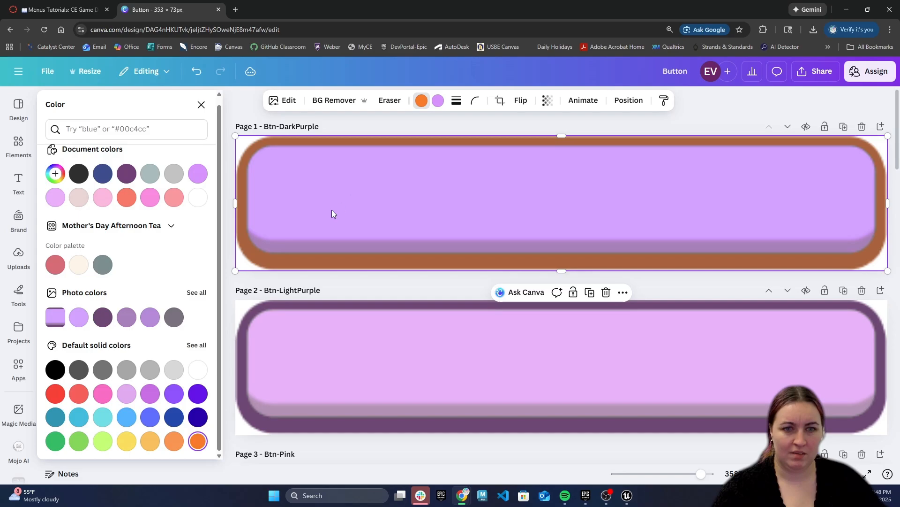
{"action": "left_click", "coordinate": [438, 100]}
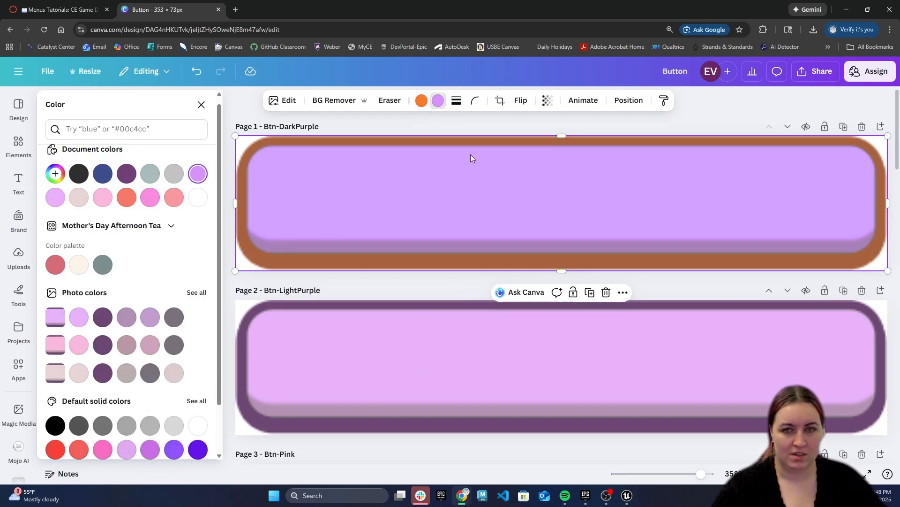
{"action": "left_click", "coordinate": [436, 101]}
{"action": "left_click", "coordinate": [440, 104]}
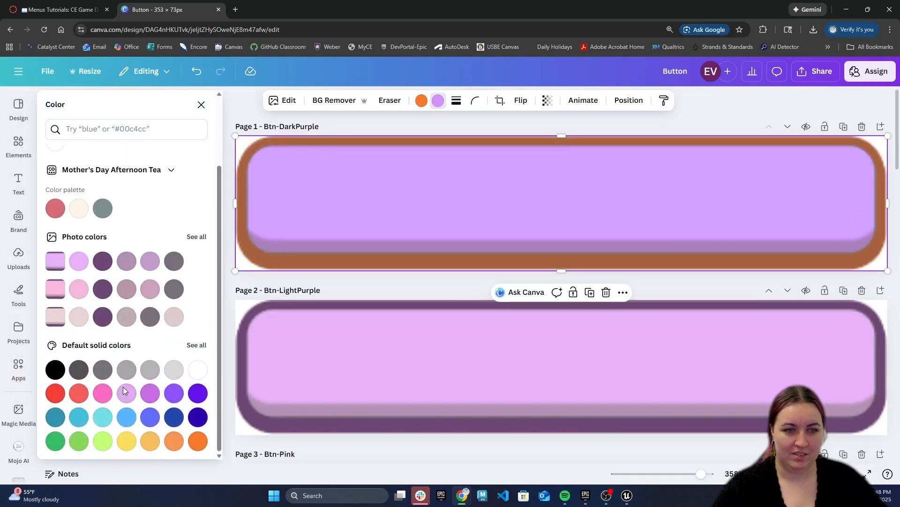
{"action": "left_click", "coordinate": [150, 442]}
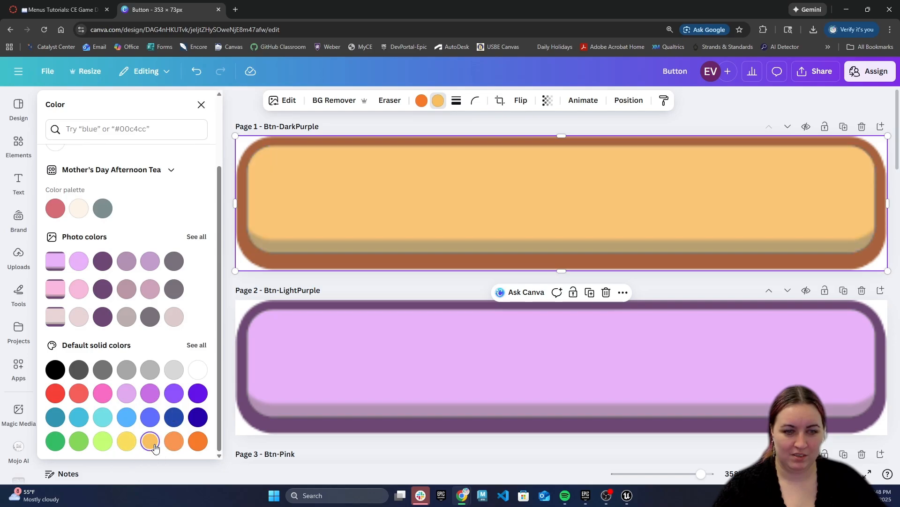
Recolour the page 2 Btn-LightPurple button with the same orange border and a peach-orange fill from the default solid colours.
{"action": "left_click", "coordinate": [346, 365]}
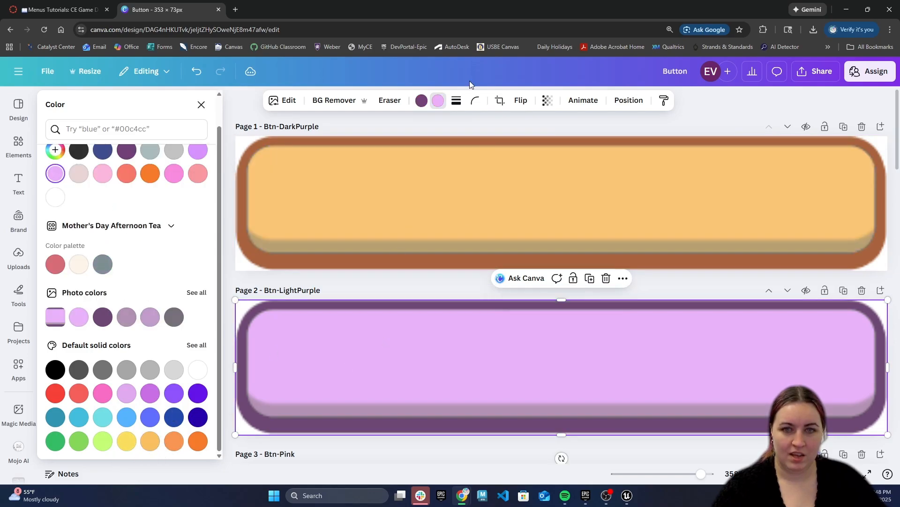
{"action": "left_click", "coordinate": [423, 101]}
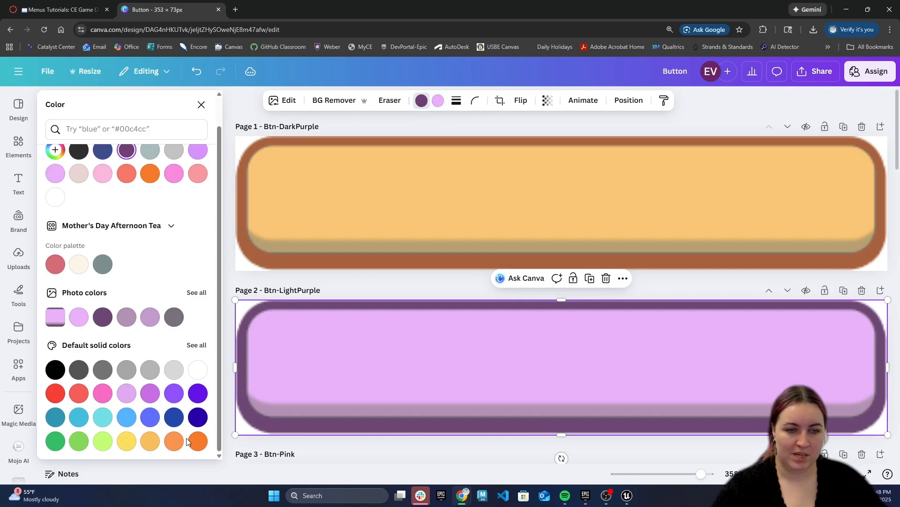
{"action": "left_click", "coordinate": [199, 441]}
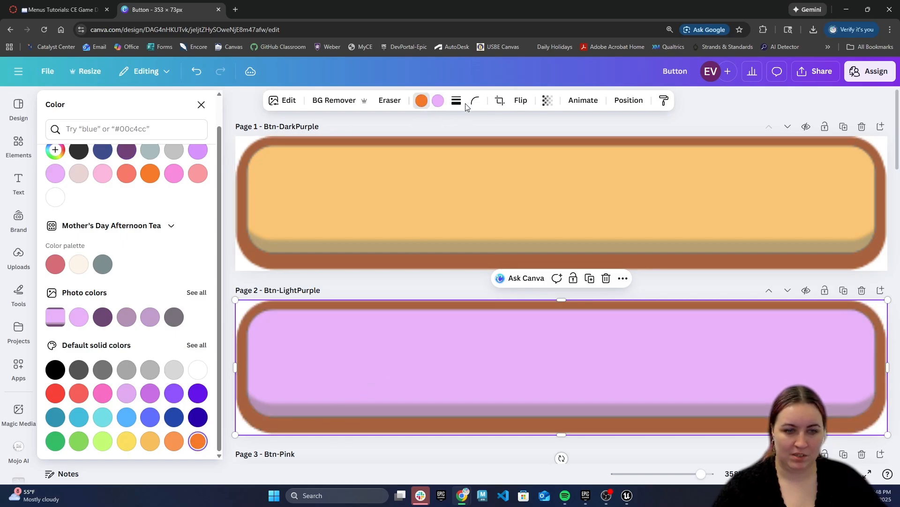
{"action": "left_click", "coordinate": [438, 102]}
{"action": "left_click", "coordinate": [125, 443]}
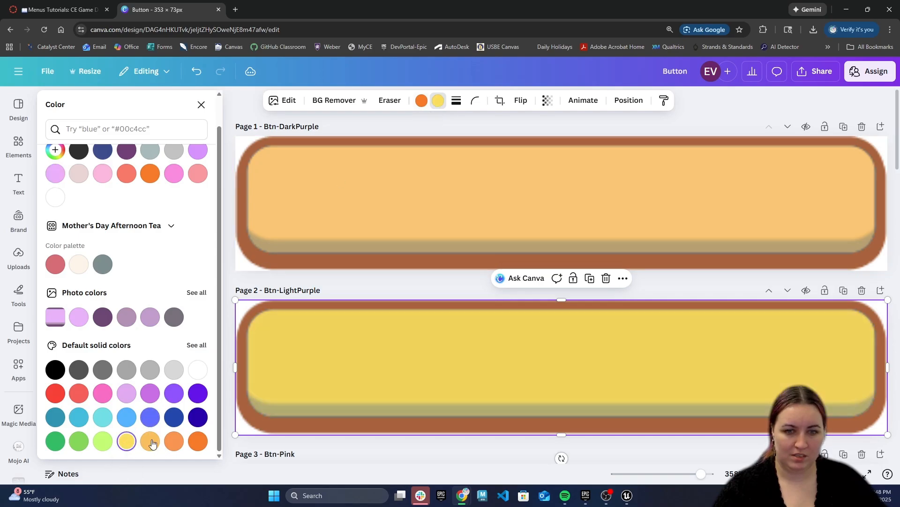
{"action": "left_click", "coordinate": [174, 441]}
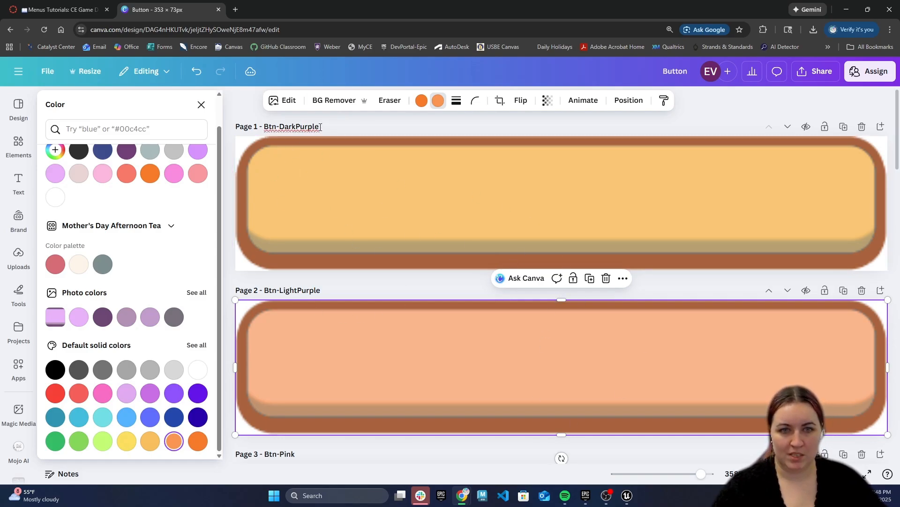
Rename page 1 as Btn-Orange and page 2 as Btn-DarkOrange, and close the colour options.
{"action": "left_click_drag", "start_coordinate": [321, 126], "coordinate": [295, 128]}
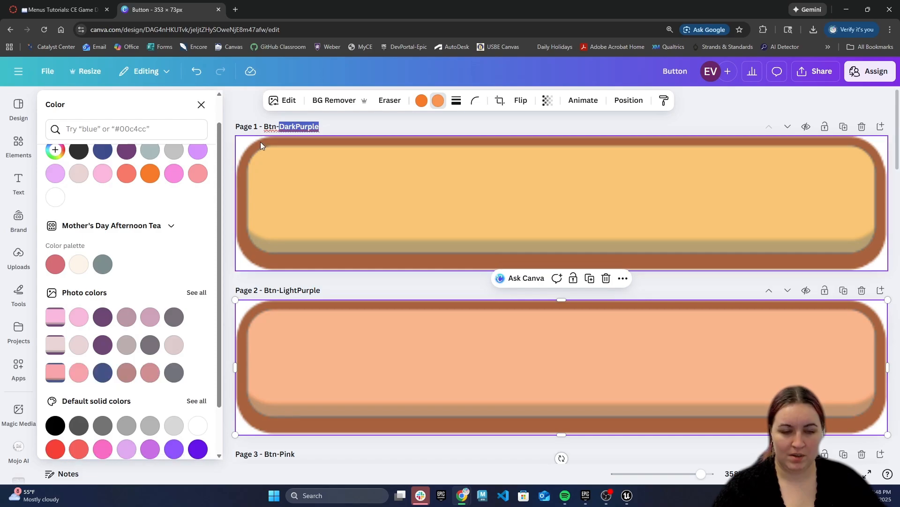
{"action": "type", "text": "Orange"}
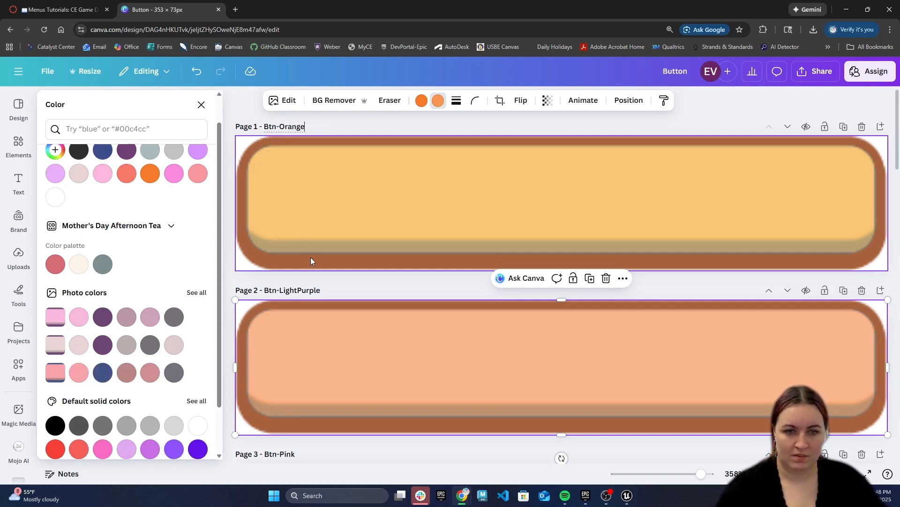
{"action": "left_click", "coordinate": [297, 290]}
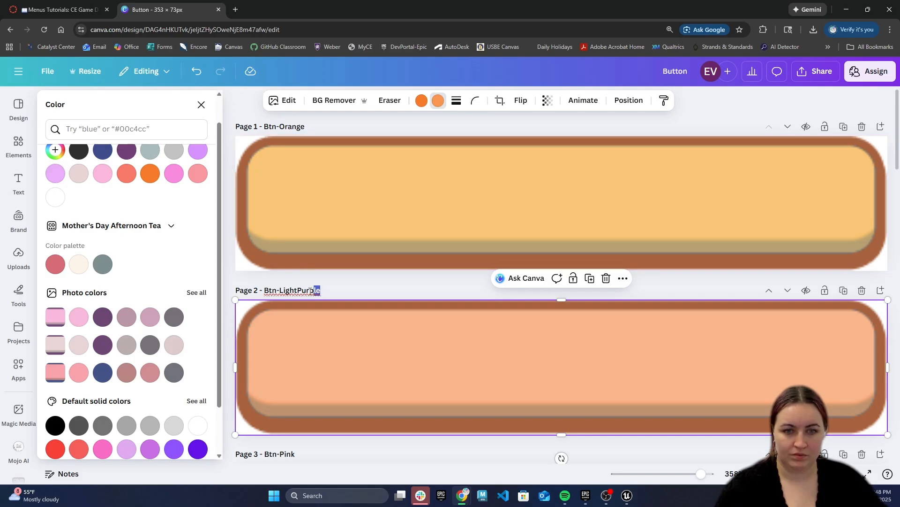
{"action": "left_click_drag", "start_coordinate": [311, 291], "coordinate": [283, 292]}
{"action": "type", "text": "Btn-DarkOrange"}
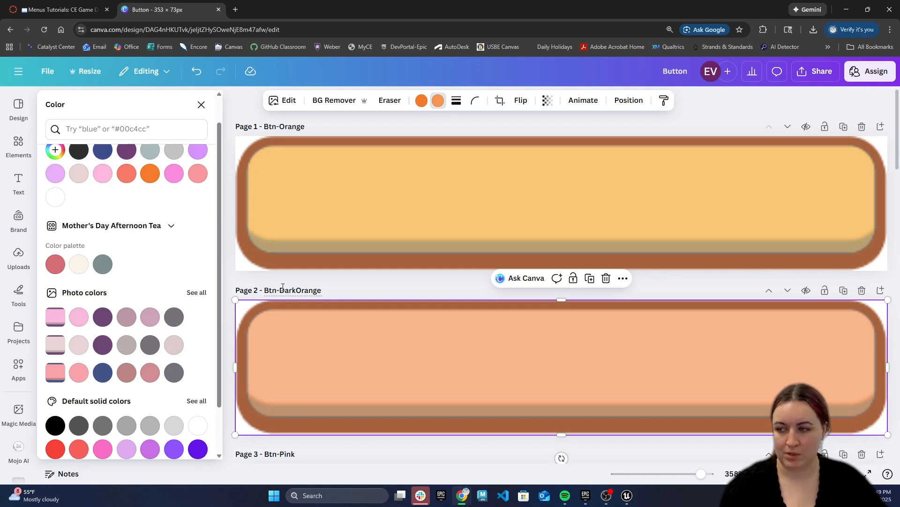
{"action": "left_click", "coordinate": [201, 104]}
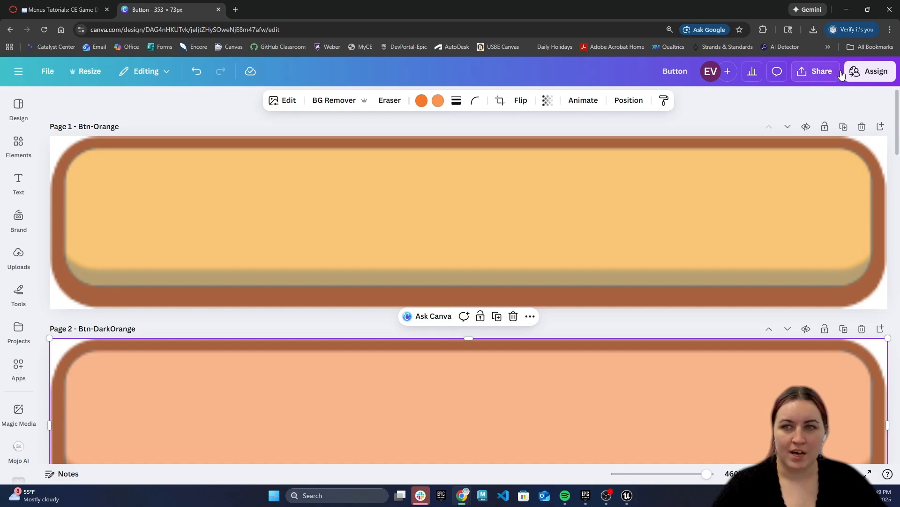
{"action": "left_click", "coordinate": [817, 71]}
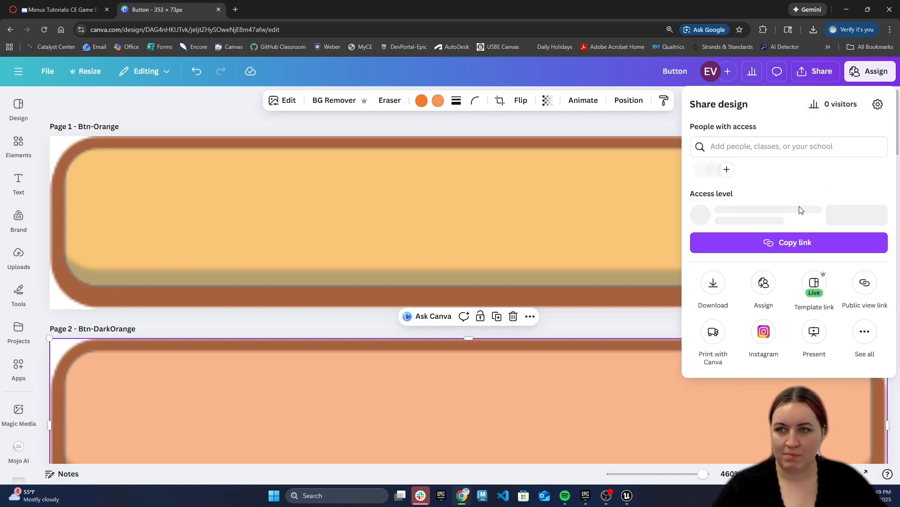
{"action": "left_click", "coordinate": [713, 284]}
{"action": "left_click", "coordinate": [709, 143]}
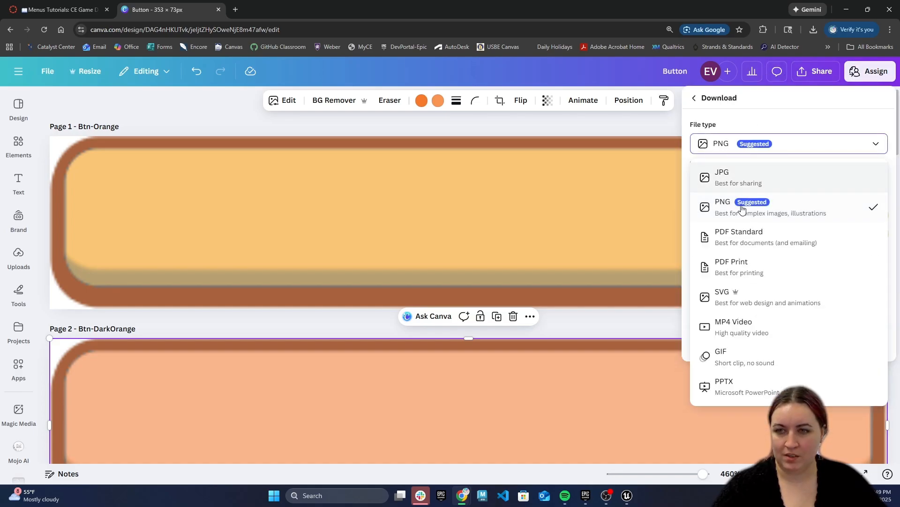
{"action": "left_click", "coordinate": [705, 205]}
{"action": "left_click", "coordinate": [718, 286]}
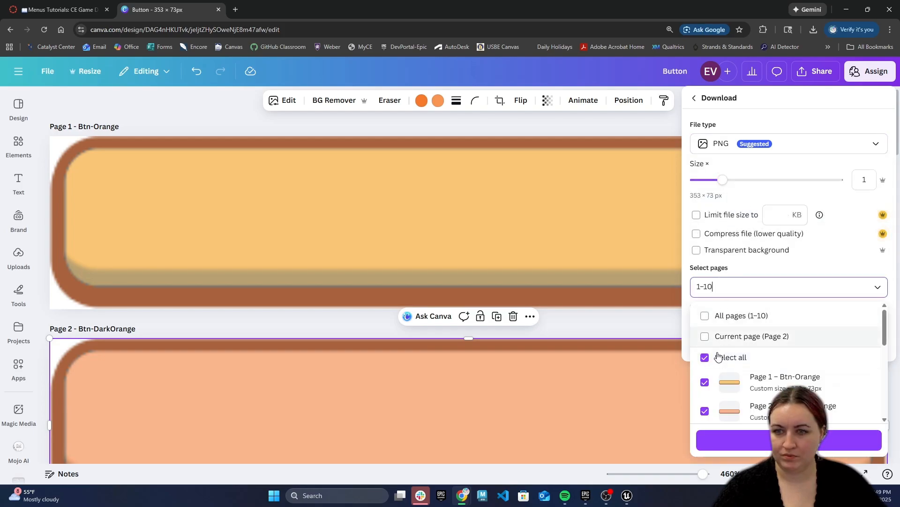
{"action": "left_click", "coordinate": [704, 357]}
{"action": "left_click", "coordinate": [705, 383]}
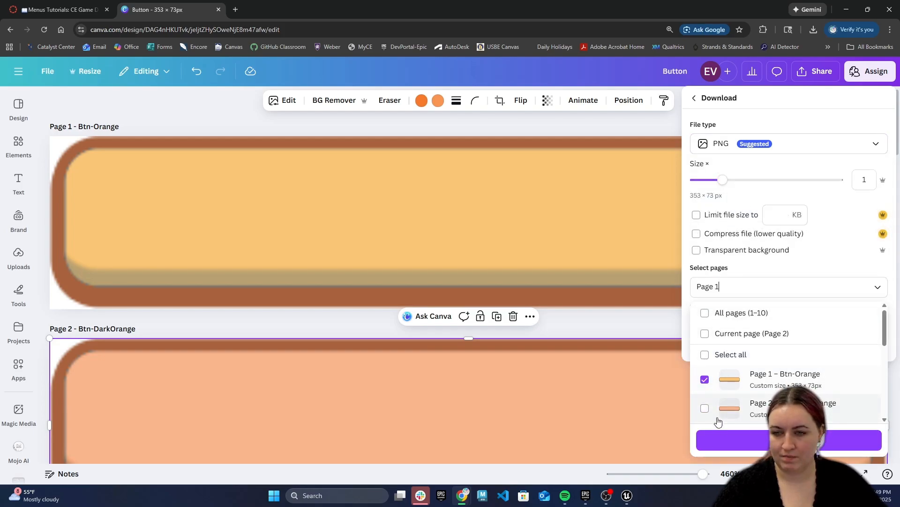
{"action": "left_click", "coordinate": [734, 440]}
{"action": "left_click", "coordinate": [776, 344]}
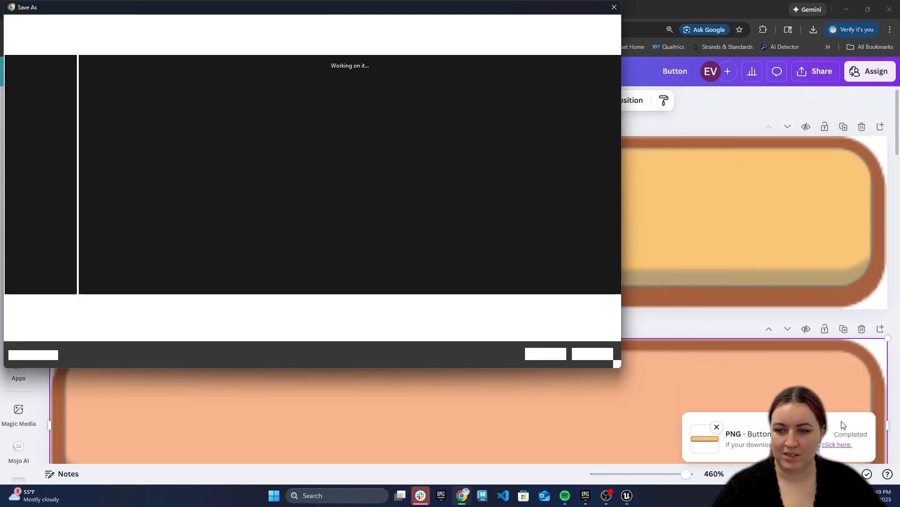
{"action": "left_click", "coordinate": [593, 354]}
Download only page 1, Btn-Orange, as a PNG with a transparent background and save it in Downloads as Btn-Orange.
{"action": "left_click", "coordinate": [821, 72]}
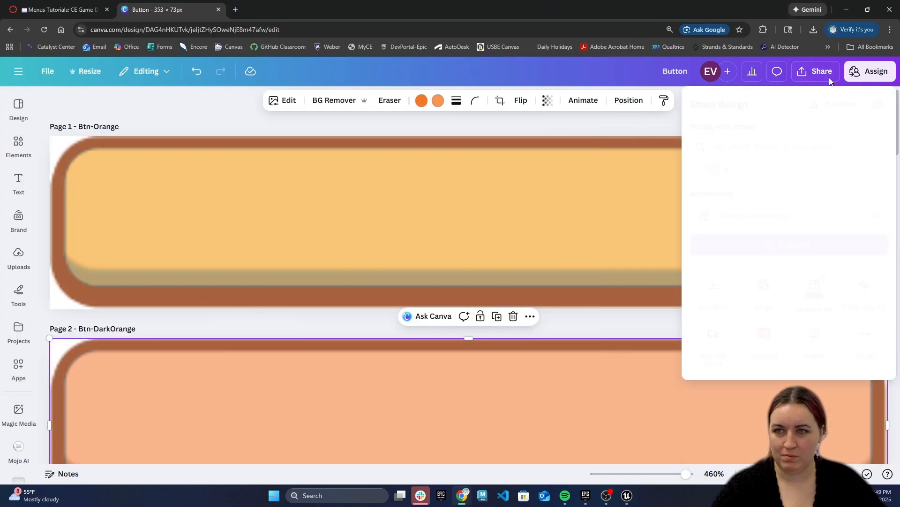
{"action": "left_click", "coordinate": [713, 285]}
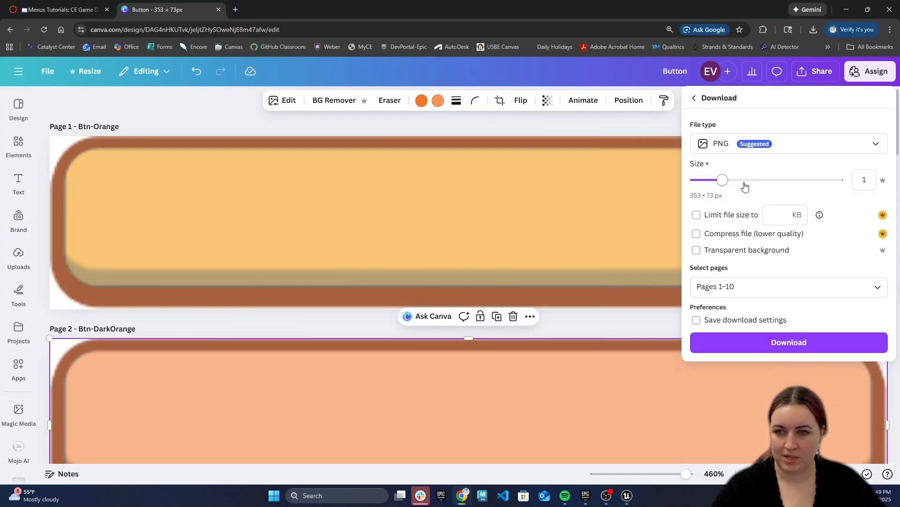
{"action": "left_click", "coordinate": [701, 252]}
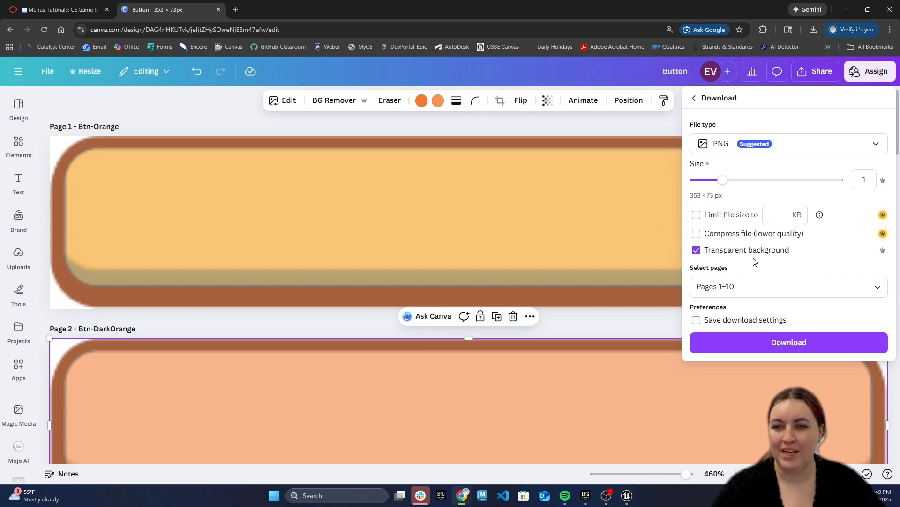
{"action": "left_click", "coordinate": [753, 287]}
{"action": "left_click", "coordinate": [722, 358]}
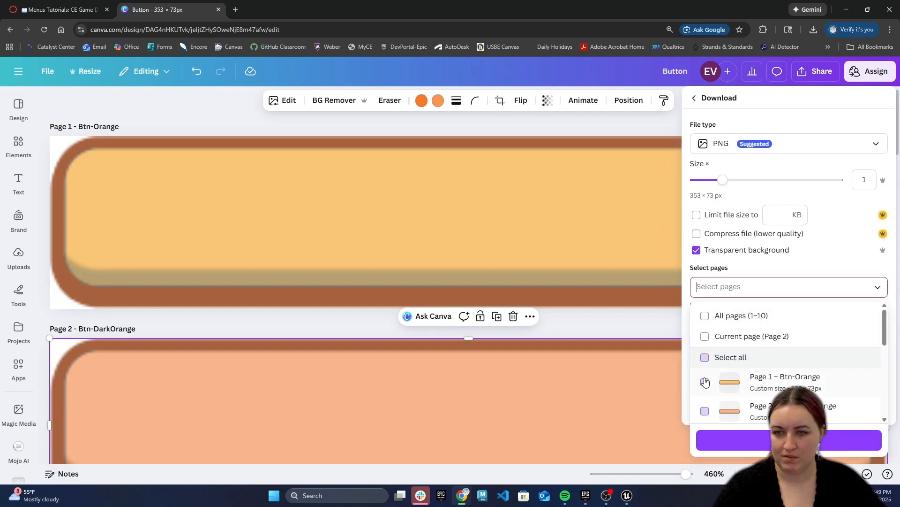
{"action": "left_click", "coordinate": [705, 382]}
{"action": "left_click", "coordinate": [754, 395]}
{"action": "left_click", "coordinate": [790, 347]}
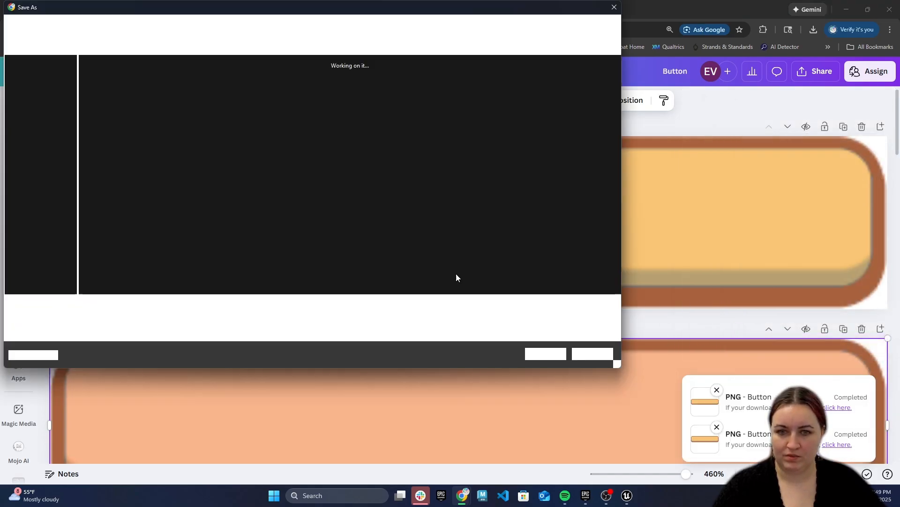
{"action": "left_click", "coordinate": [549, 354]}
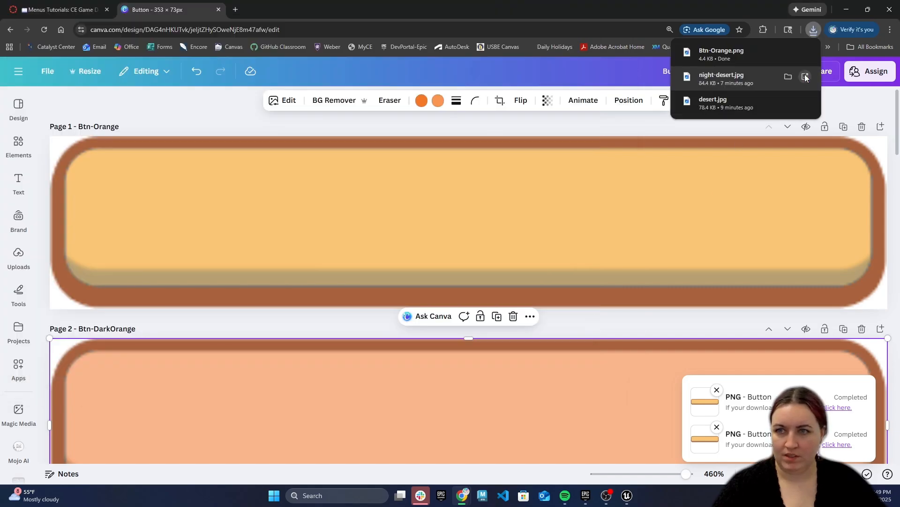
Download only page 2 as a PNG with a transparent background and save it in Downloads as Btn-DarkOrange.
{"action": "left_click", "coordinate": [818, 75]}
{"action": "left_click", "coordinate": [713, 287]}
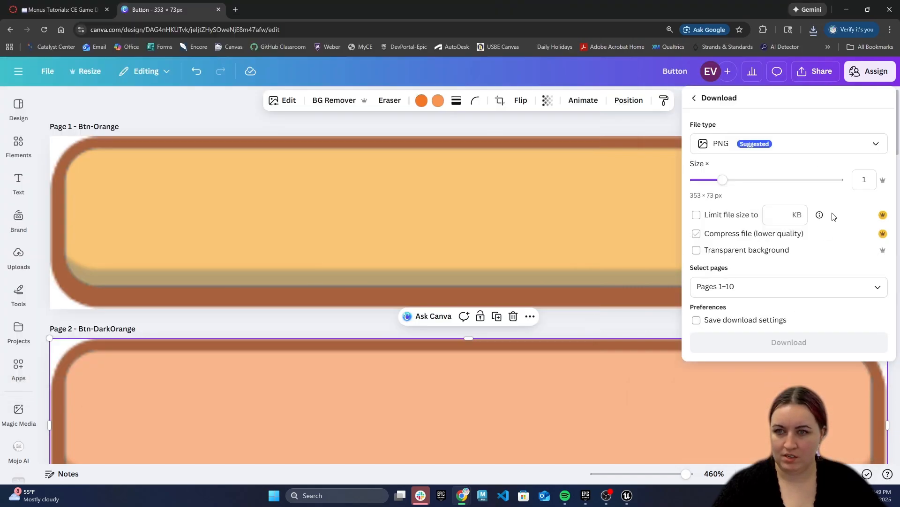
{"action": "left_click", "coordinate": [697, 250]}
{"action": "left_click", "coordinate": [723, 286]}
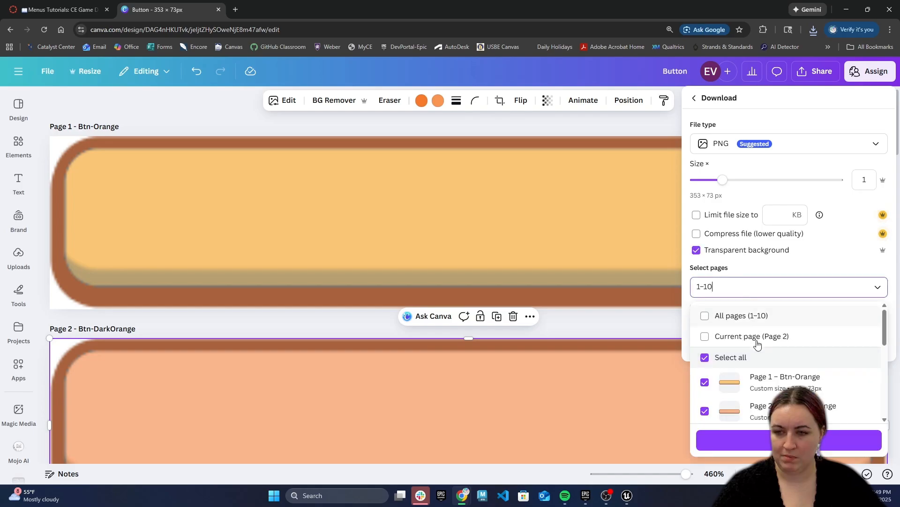
{"action": "left_click", "coordinate": [705, 408]}
{"action": "left_click", "coordinate": [755, 440]}
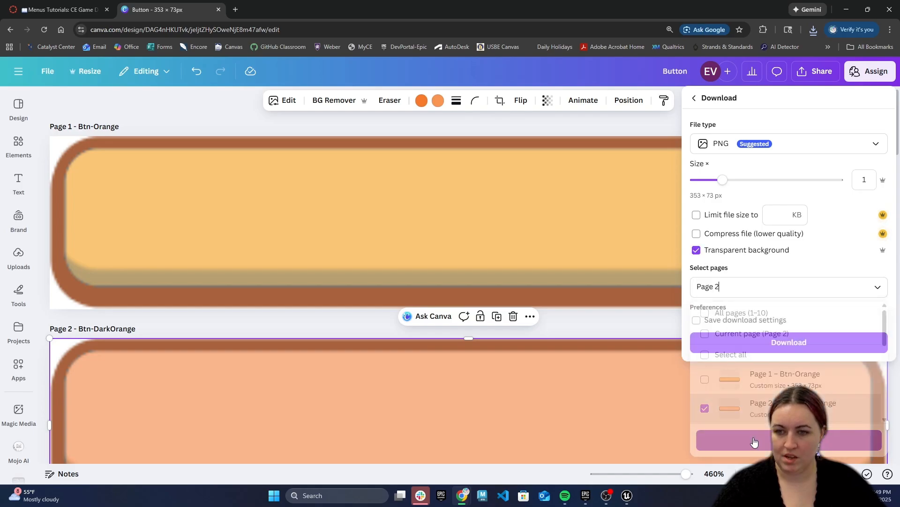
{"action": "left_click", "coordinate": [759, 344]}
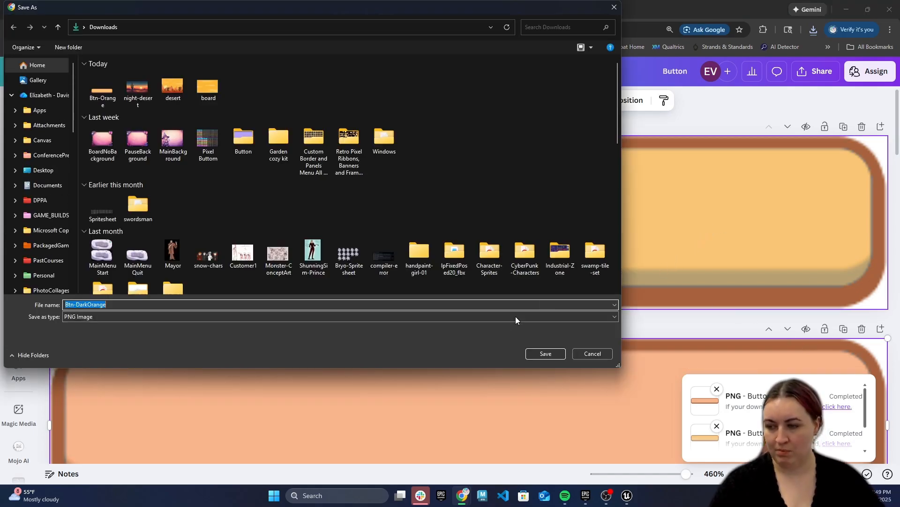
{"action": "left_click", "coordinate": [546, 356]}
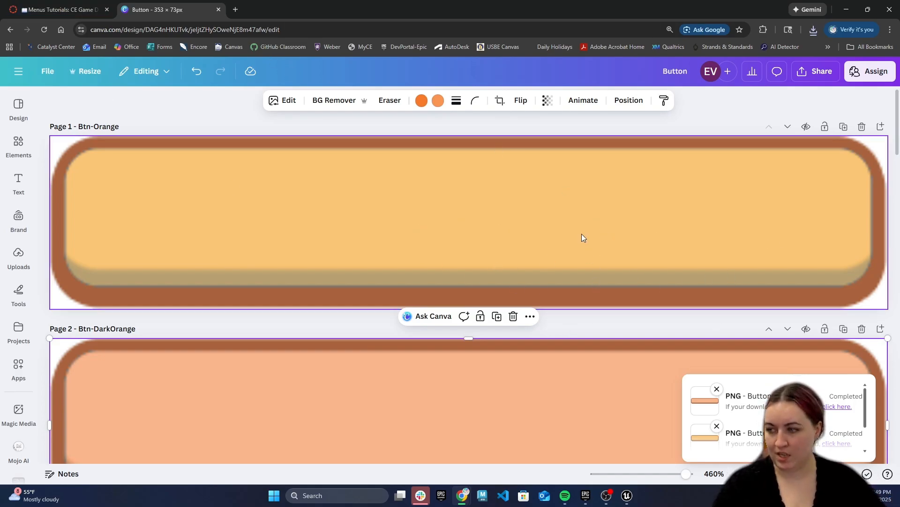
Search for 1001 fonts in a new browser tab, open the 1001 Fonts site and look through its newest fonts and licence tags.
{"action": "left_click", "coordinate": [236, 9]}
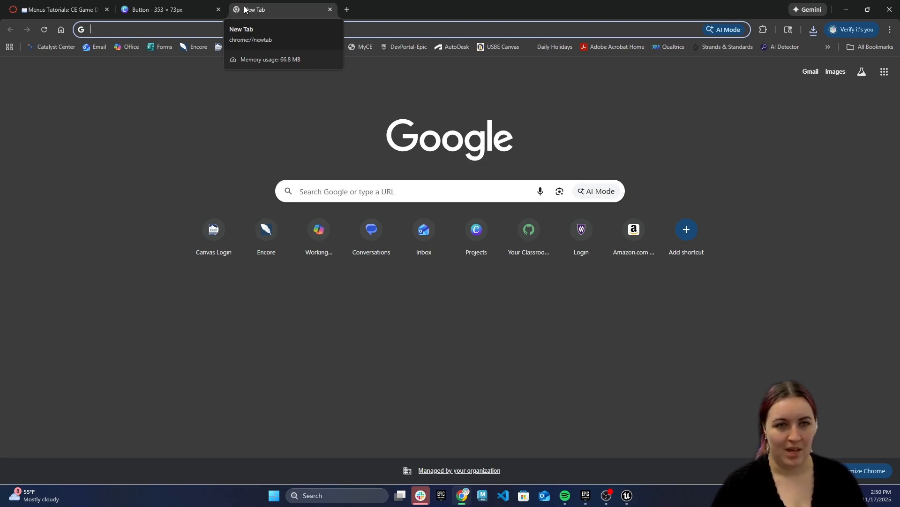
{"action": "type", "text": "1001"}
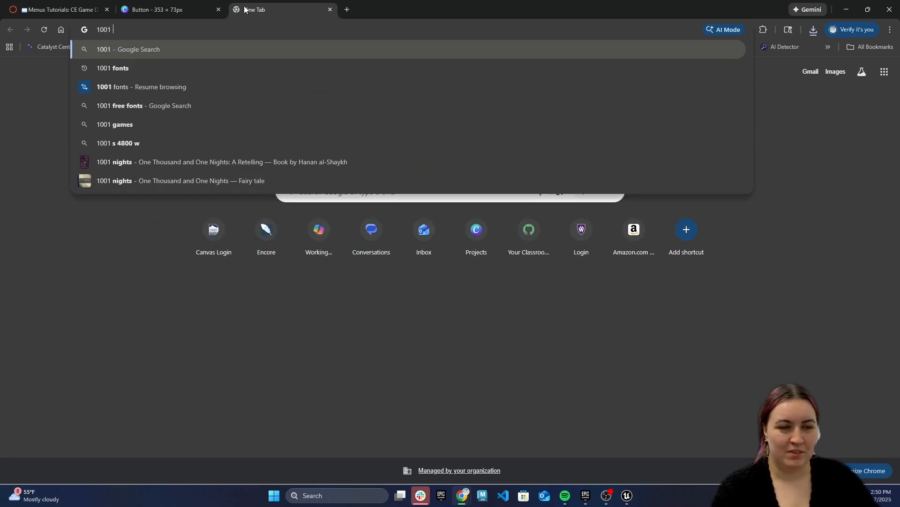
{"action": "left_click", "coordinate": [112, 68]}
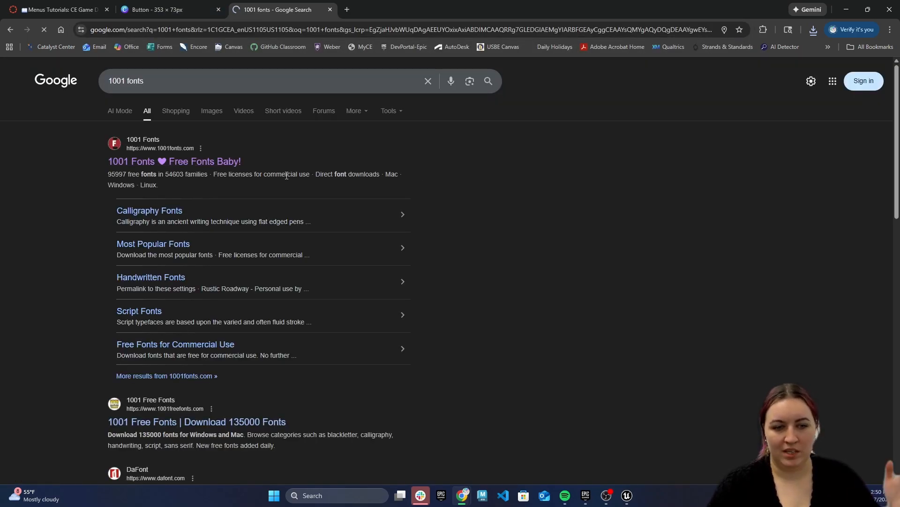
{"action": "scroll", "coordinate": [535, 307], "scroll_direction": "down", "scroll_amount": 1}
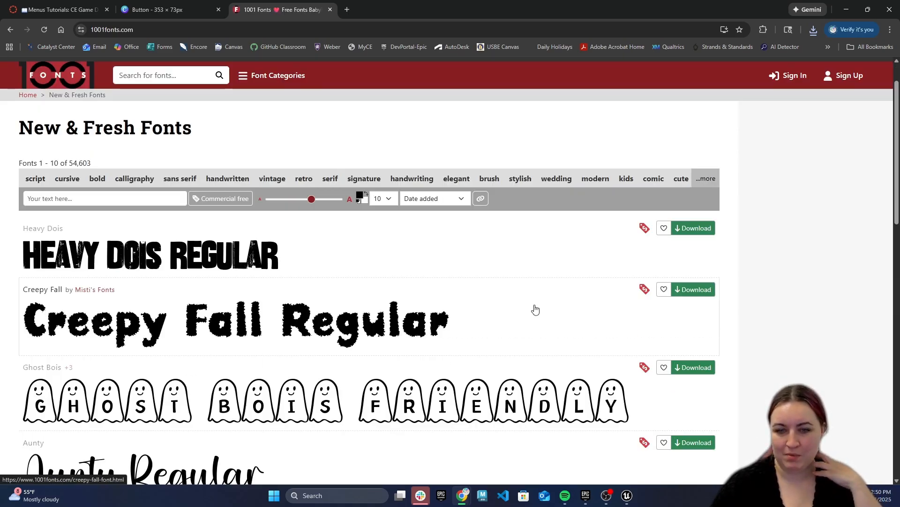
{"action": "mouse_move", "coordinate": [648, 234]}
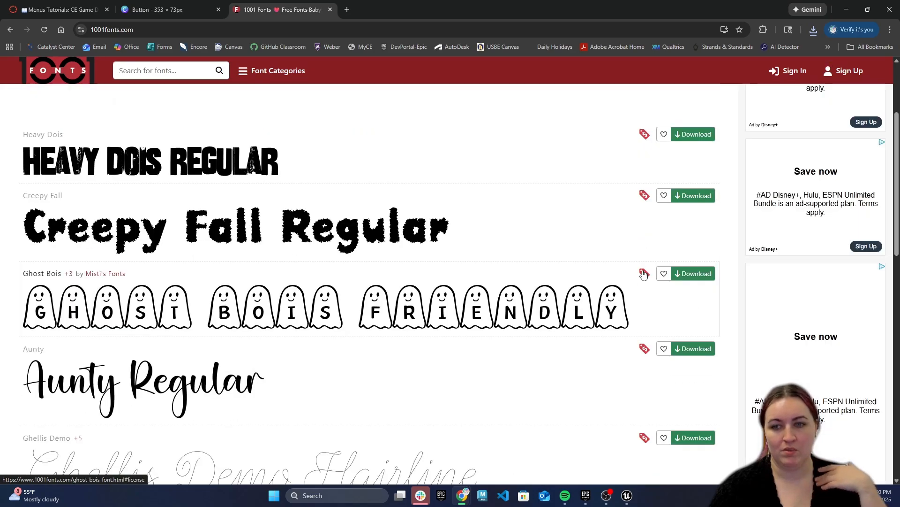
{"action": "scroll", "coordinate": [620, 351], "scroll_direction": "down", "scroll_amount": 2}
{"action": "scroll", "coordinate": [620, 353], "scroll_direction": "down", "scroll_amount": 12}
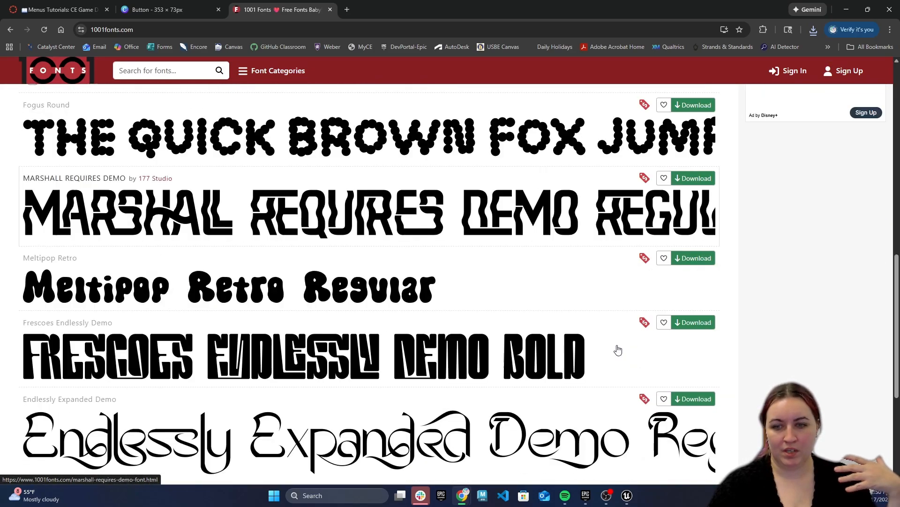
{"action": "scroll", "coordinate": [618, 346], "scroll_direction": "up", "scroll_amount": 4}
{"action": "scroll", "coordinate": [570, 324], "scroll_direction": "up", "scroll_amount": 10}
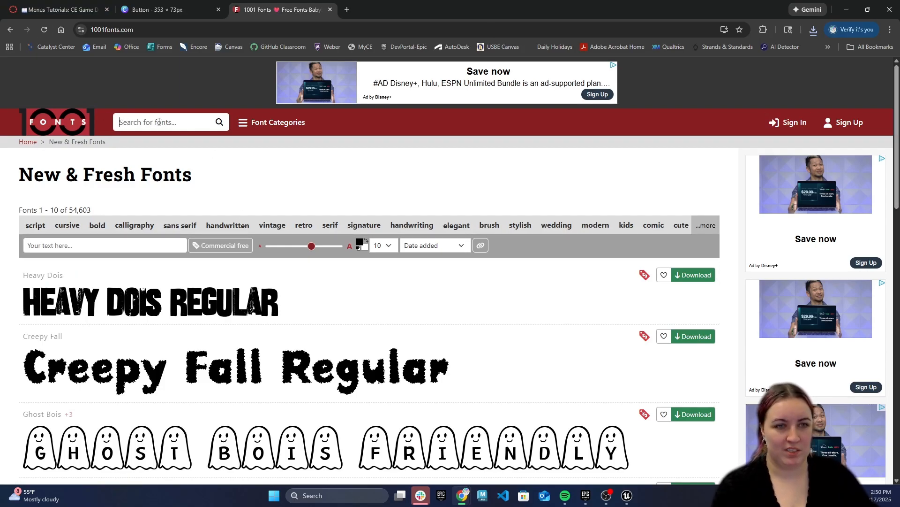
Search 1001 Fonts for "desert font" and examine the results' lettering styles and commercial-use licence tags.
{"action": "type", "text": "rt font"}
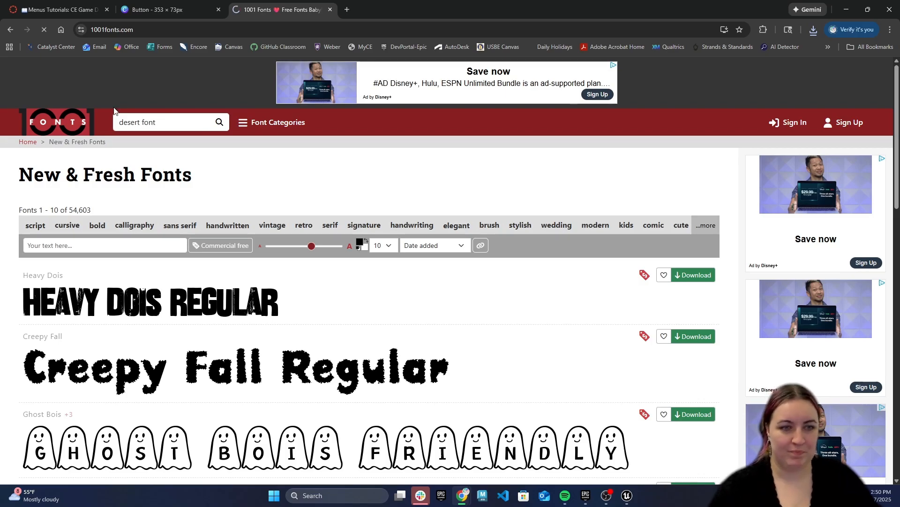
{"action": "scroll", "coordinate": [377, 355], "scroll_direction": "down", "scroll_amount": 1}
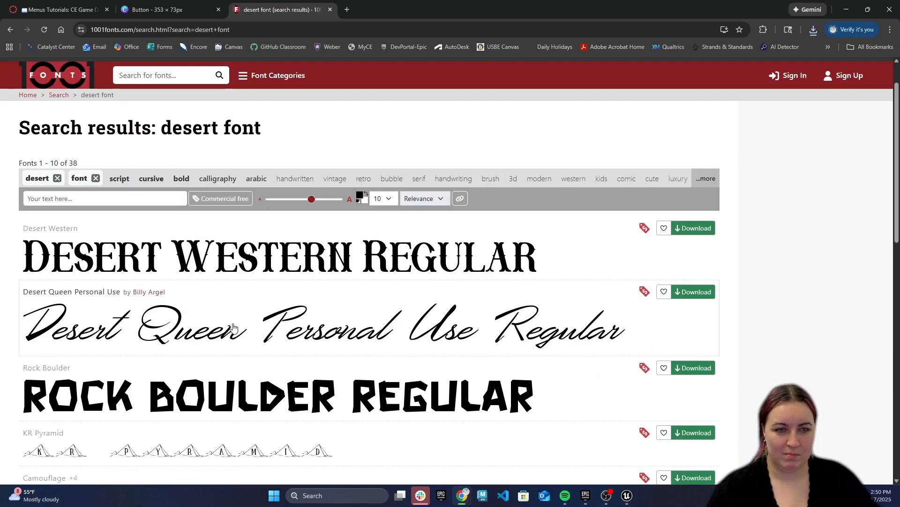
{"action": "scroll", "coordinate": [263, 329], "scroll_direction": "down", "scroll_amount": 1}
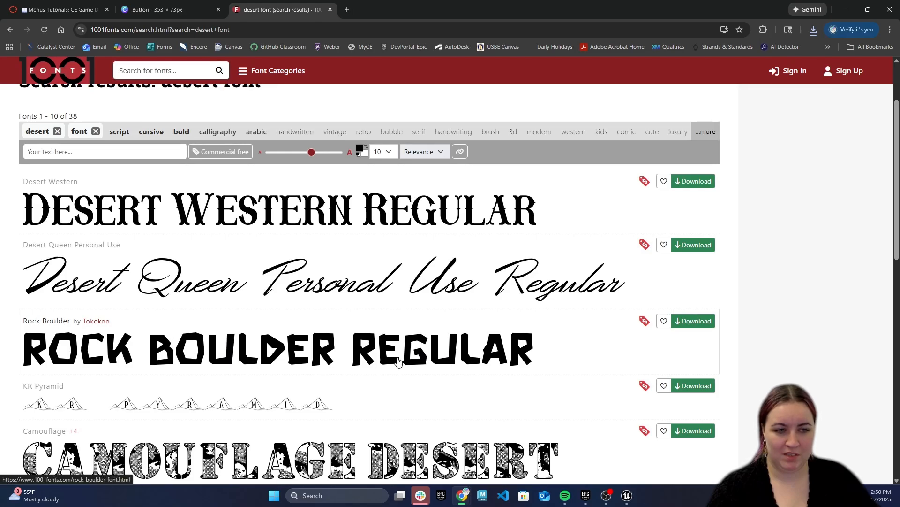
{"action": "scroll", "coordinate": [577, 297], "scroll_direction": "down", "scroll_amount": 3}
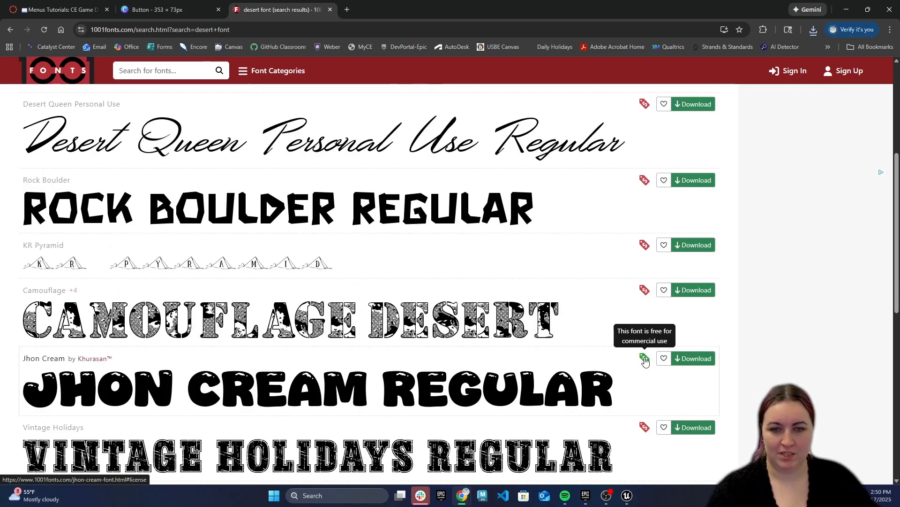
{"action": "scroll", "coordinate": [628, 377], "scroll_direction": "down", "scroll_amount": 5}
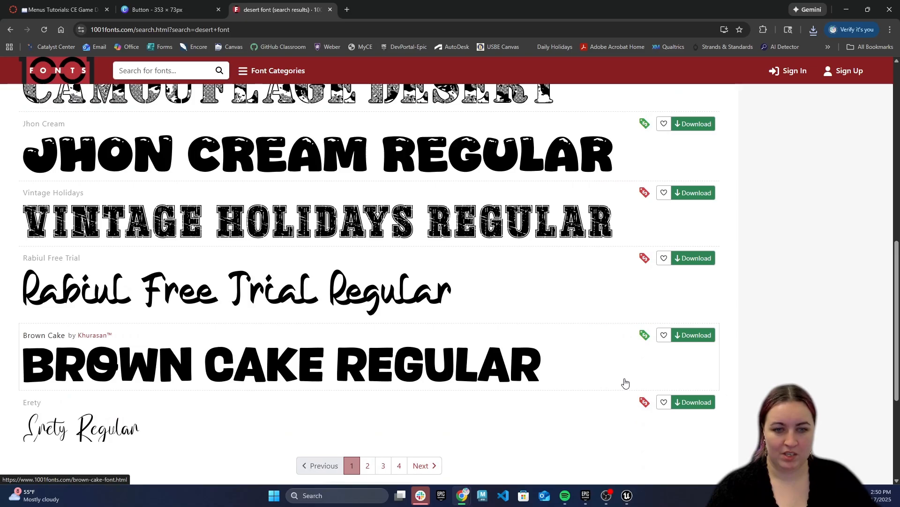
{"action": "scroll", "coordinate": [605, 375], "scroll_direction": "down", "scroll_amount": 4}
{"action": "scroll", "coordinate": [654, 364], "scroll_direction": "up", "scroll_amount": 12}
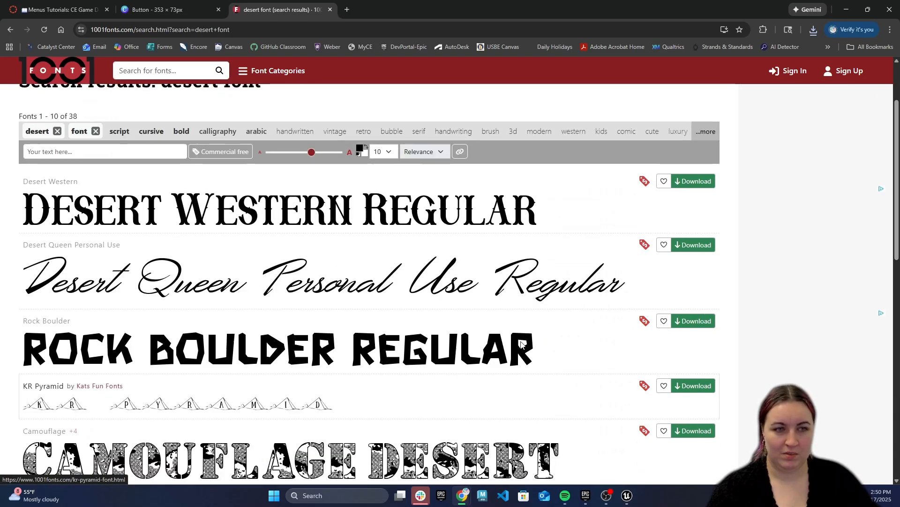
{"action": "scroll", "coordinate": [521, 345], "scroll_direction": "up", "scroll_amount": 2}
{"action": "scroll", "coordinate": [412, 337], "scroll_direction": "down", "scroll_amount": 3}
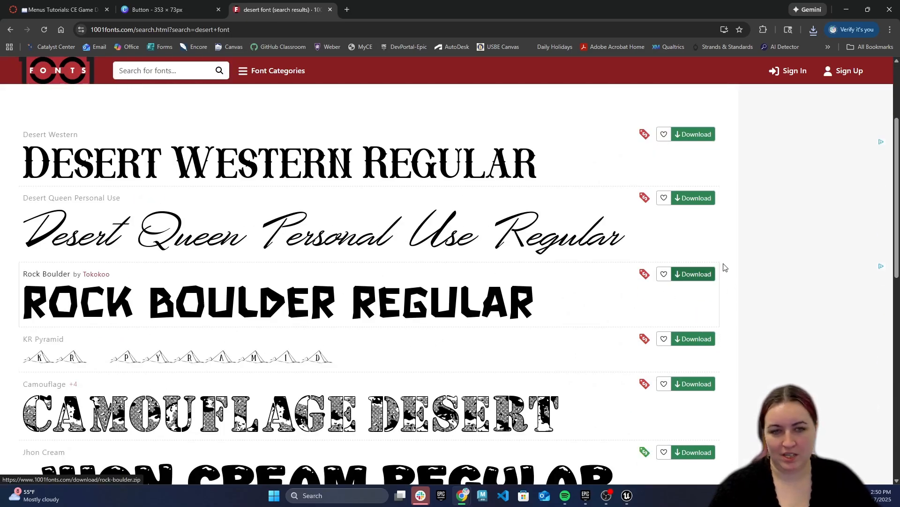
Download the Rock Boulder font as the rock-boulder zip into Downloads and open the downloaded archive.
{"action": "left_click", "coordinate": [694, 274]}
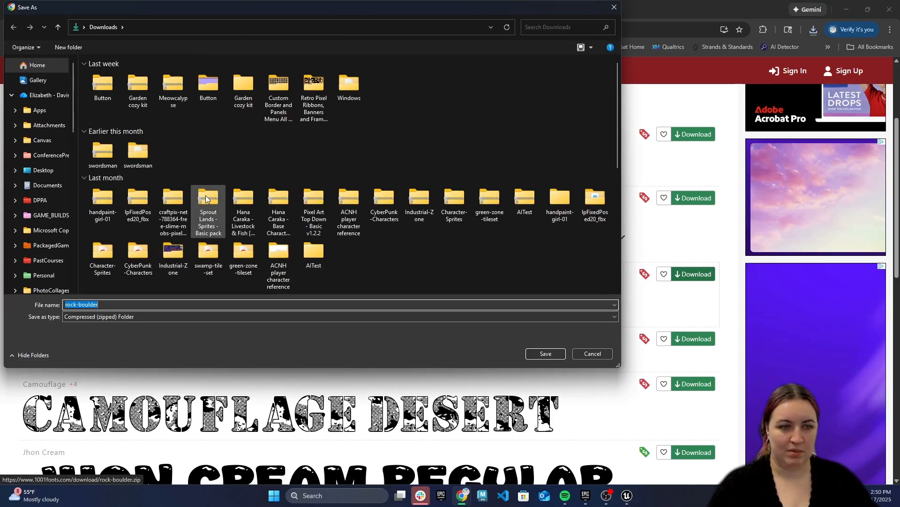
{"action": "left_click", "coordinate": [546, 353]}
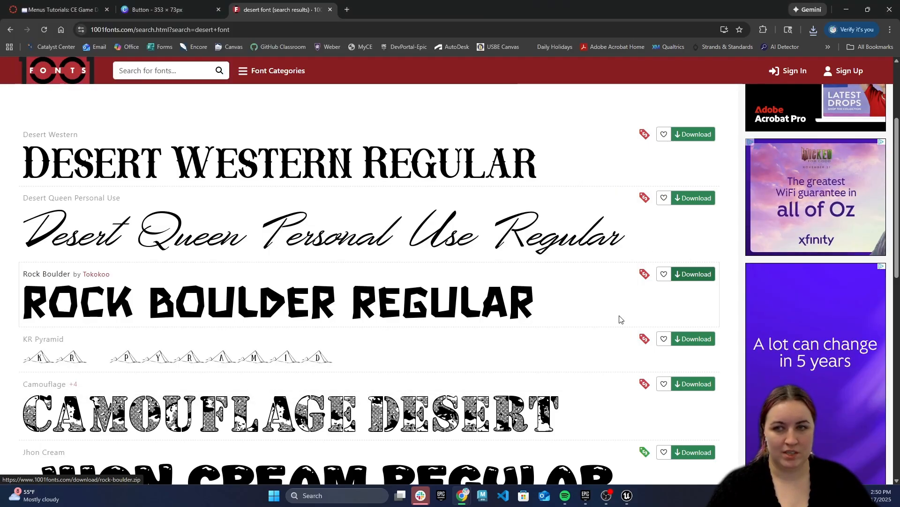
{"action": "left_click", "coordinate": [813, 30]}
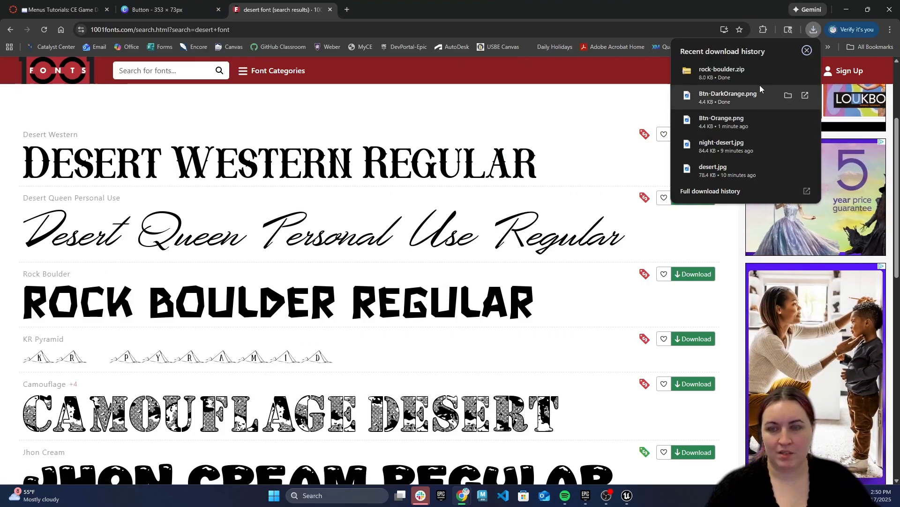
{"action": "left_click", "coordinate": [725, 74]}
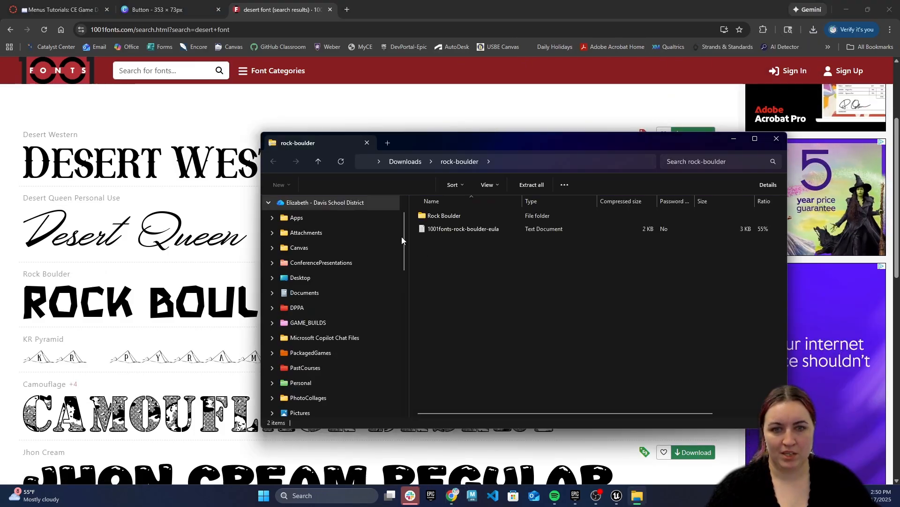
Extract the rock-boulder archive in Downloads and open the extracted Rock Boulder folder in a window set aside.
{"action": "left_click", "coordinate": [405, 161]}
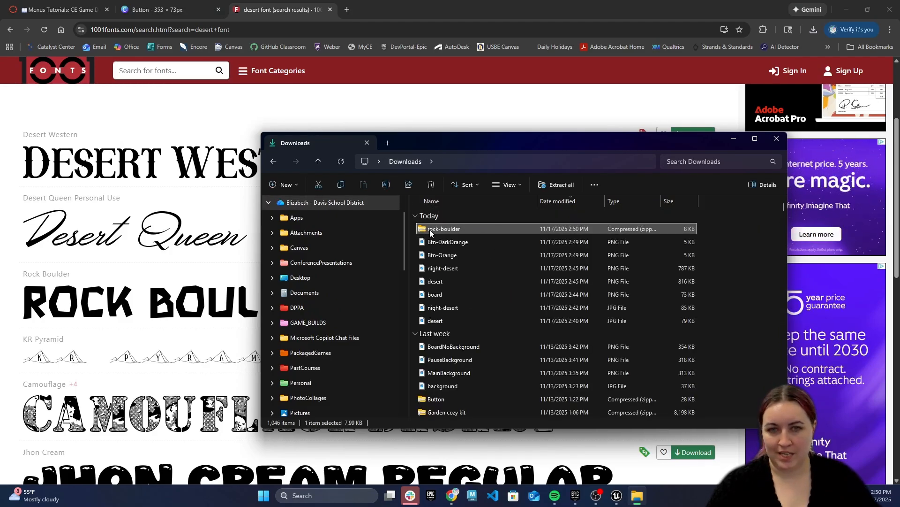
{"action": "right_click", "coordinate": [464, 229]}
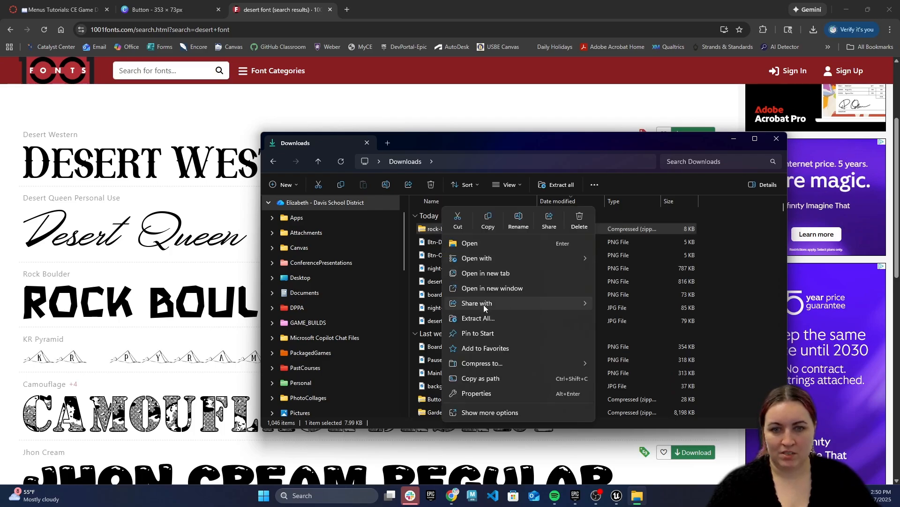
{"action": "left_click", "coordinate": [469, 321]}
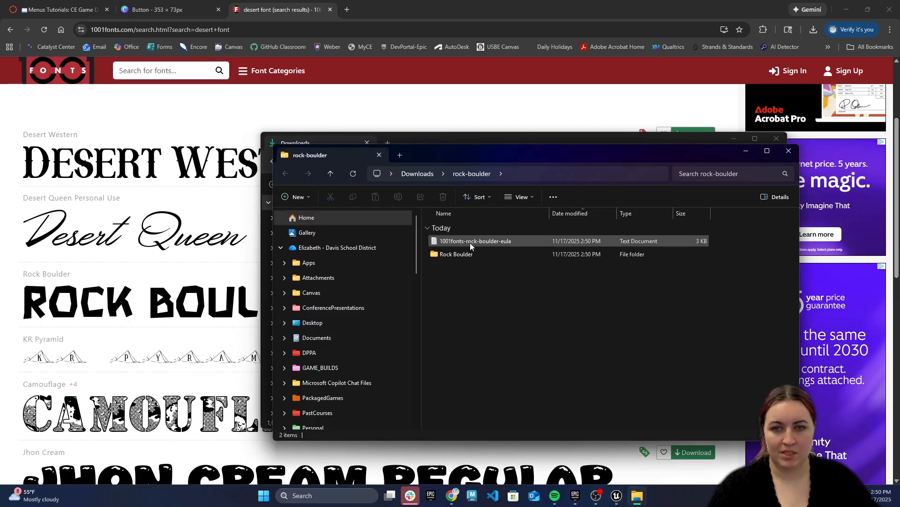
{"action": "left_click", "coordinate": [457, 253]}
{"action": "double_click", "coordinate": [458, 253]}
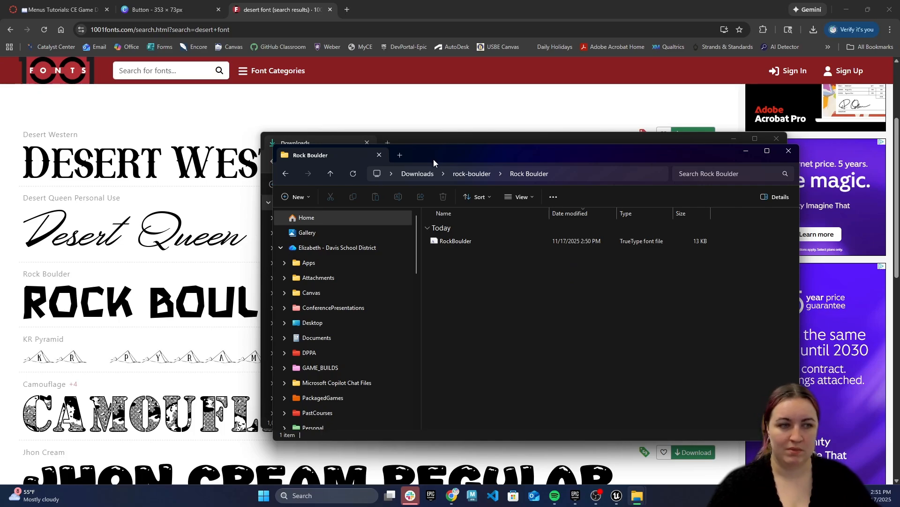
{"action": "left_click_drag", "start_coordinate": [431, 160], "coordinate": [0, 122]}
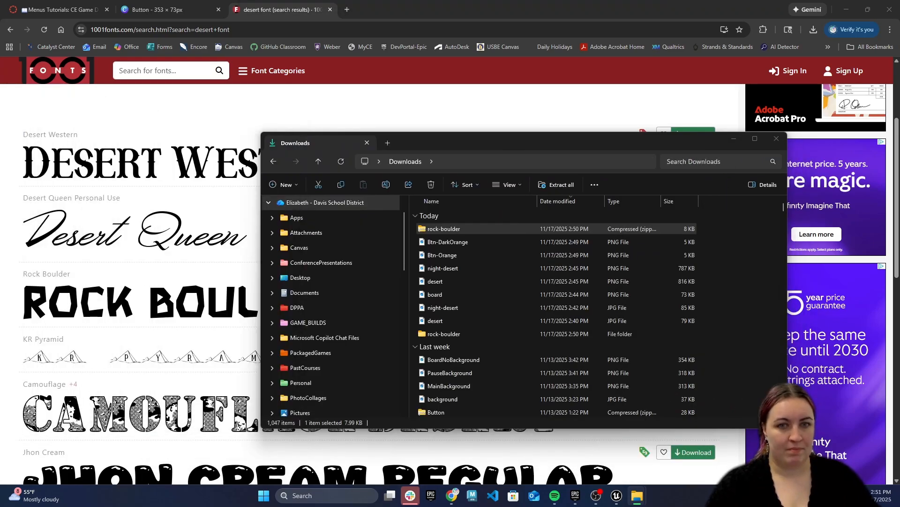
{"action": "left_click", "coordinate": [776, 139]}
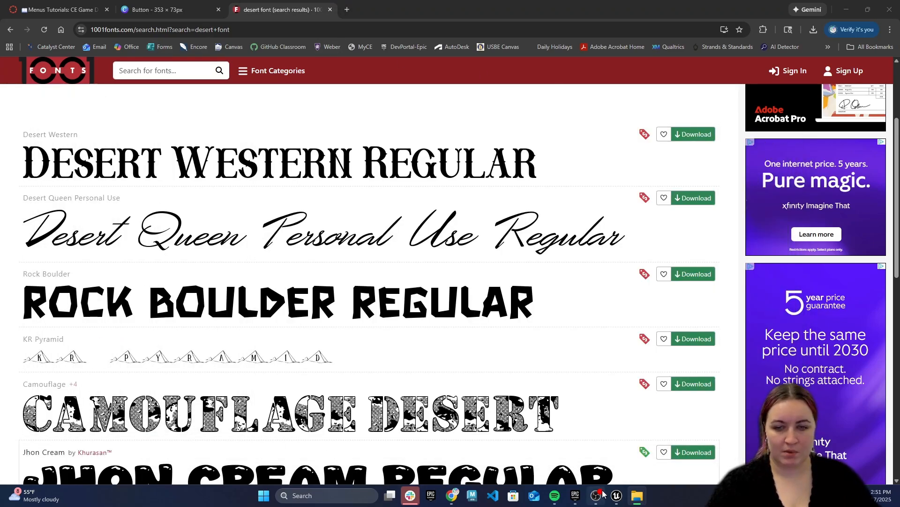
Switch to the RPG_Video project in Unreal Editor and import the RockBoulder font file into UI/Fonts, creating a new Font asset from it.
{"action": "mouse_move", "coordinate": [617, 495]}
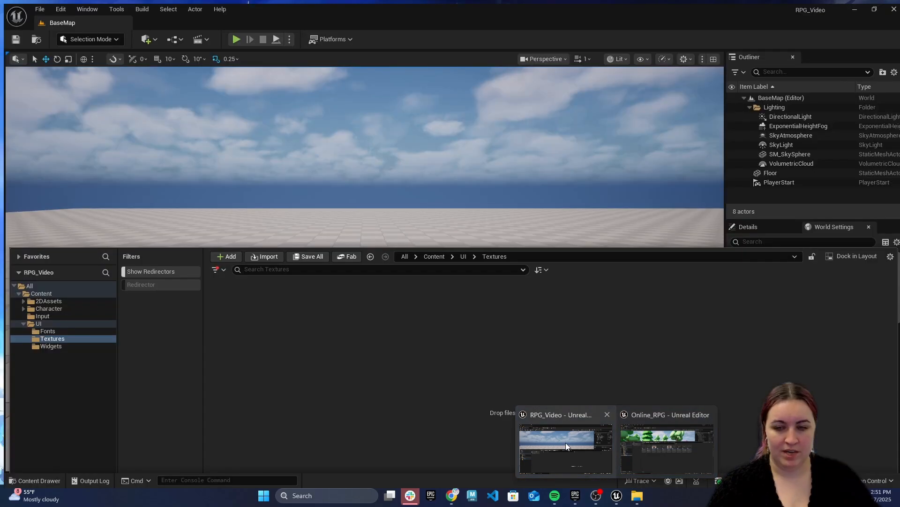
{"action": "left_click", "coordinate": [570, 443]}
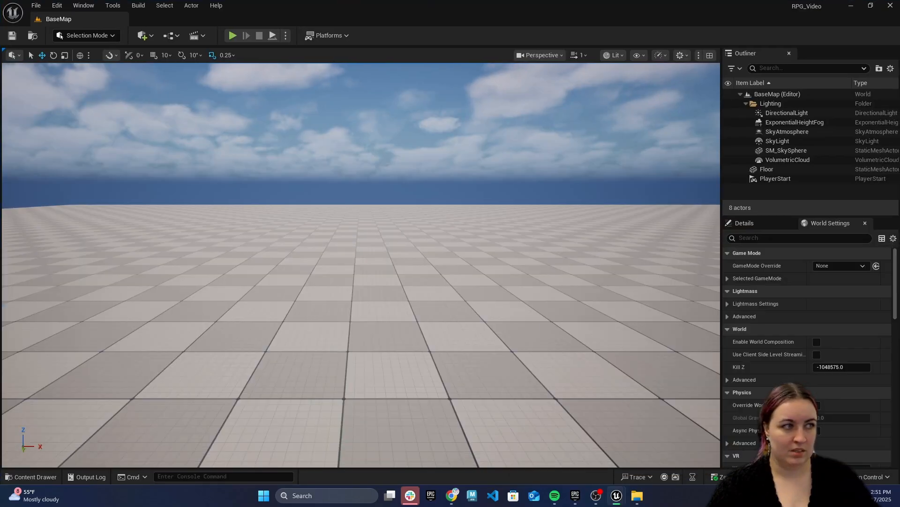
{"action": "left_click", "coordinate": [31, 476]}
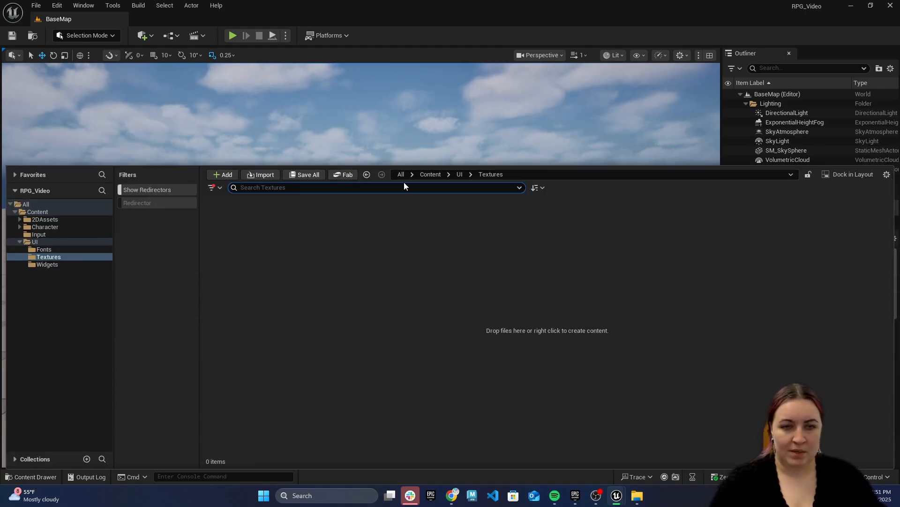
{"action": "left_click", "coordinate": [305, 261]}
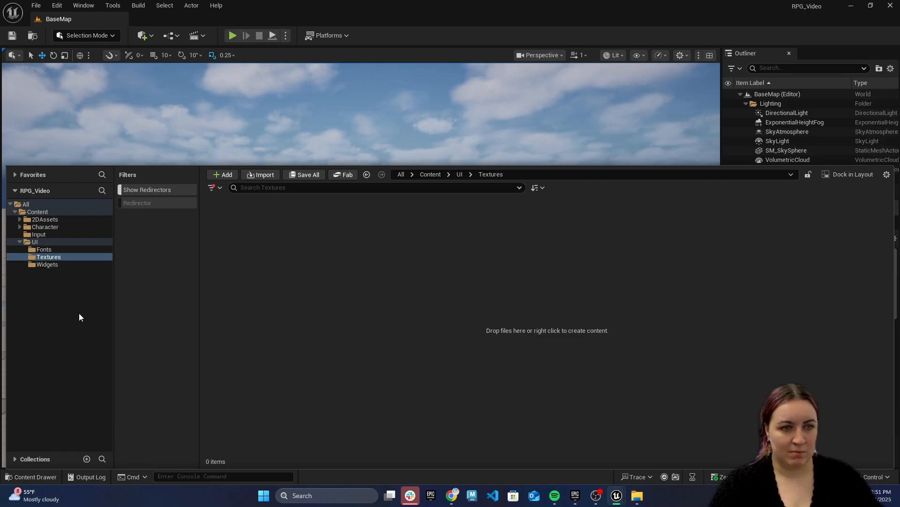
{"action": "left_click", "coordinate": [49, 251]}
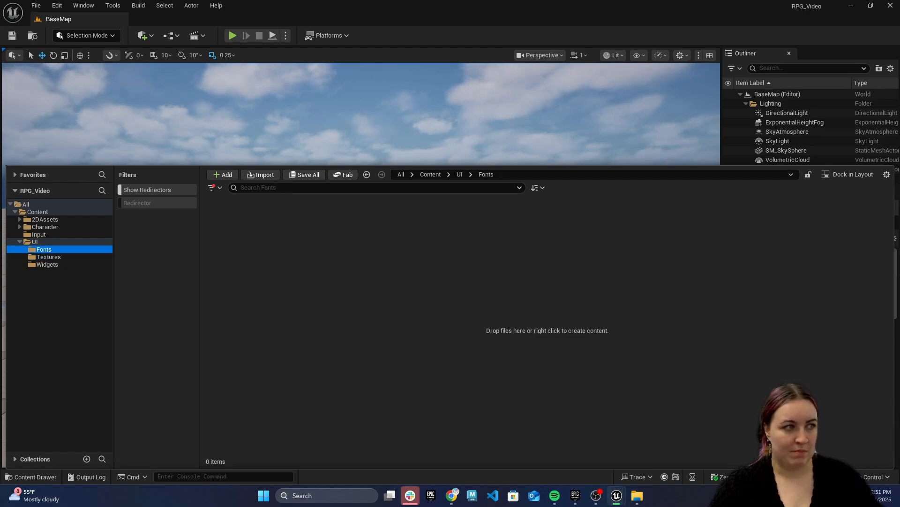
{"action": "left_click", "coordinate": [306, 298]}
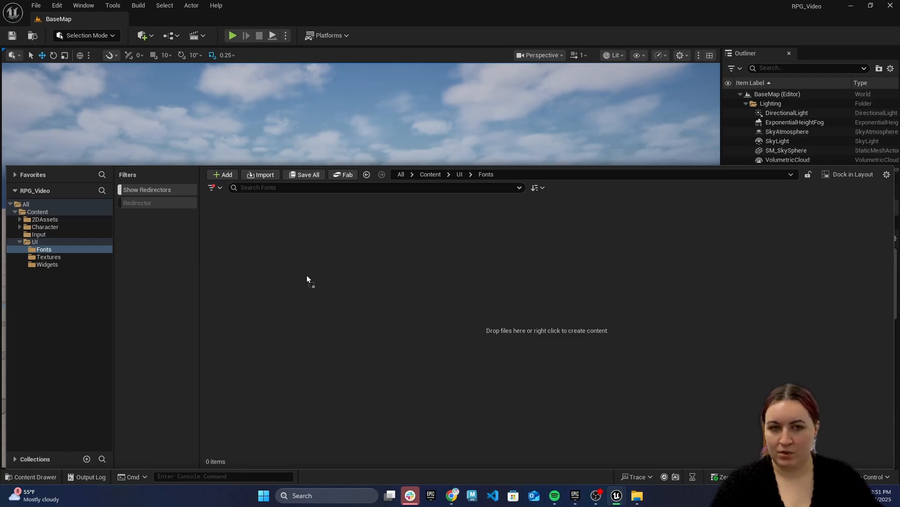
{"action": "left_click_drag", "start_coordinate": [287, 235], "coordinate": [302, 283]}
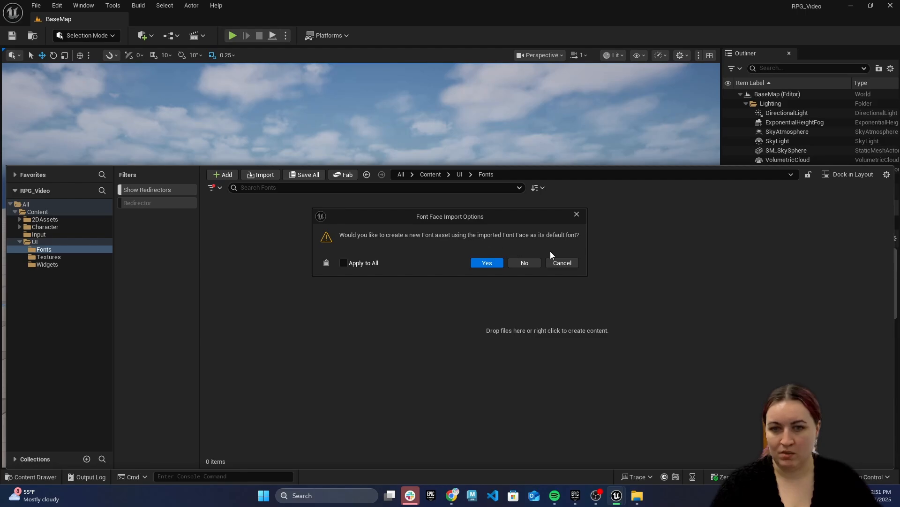
{"action": "left_click", "coordinate": [487, 263]}
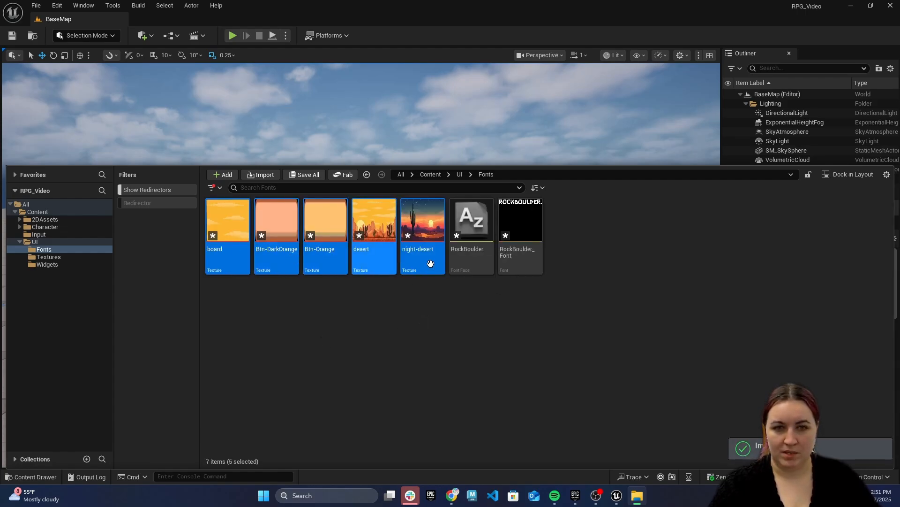
Move the board, Btn-DarkOrange, Btn-Orange, desert and night-desert textures from the Fonts folder to UI/Textures and open that folder.
{"action": "left_click_drag", "start_coordinate": [430, 264], "coordinate": [58, 260]}
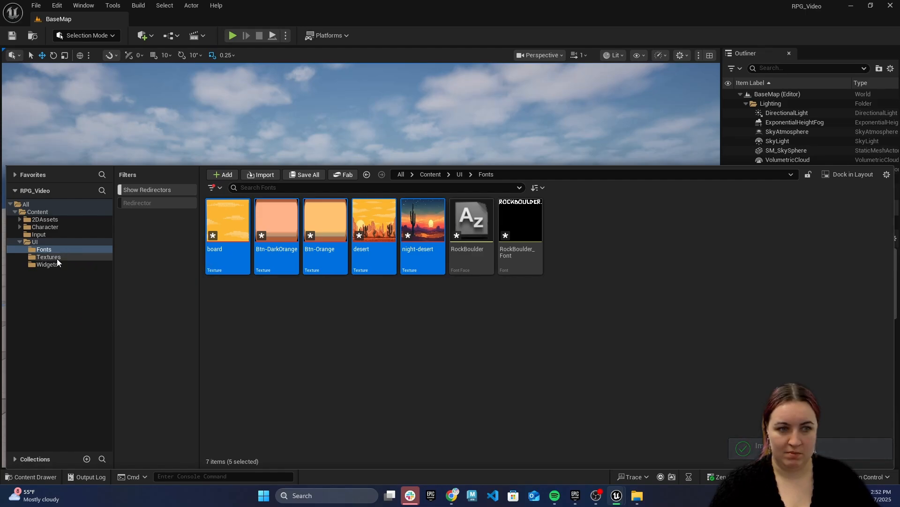
{"action": "left_click", "coordinate": [70, 278]}
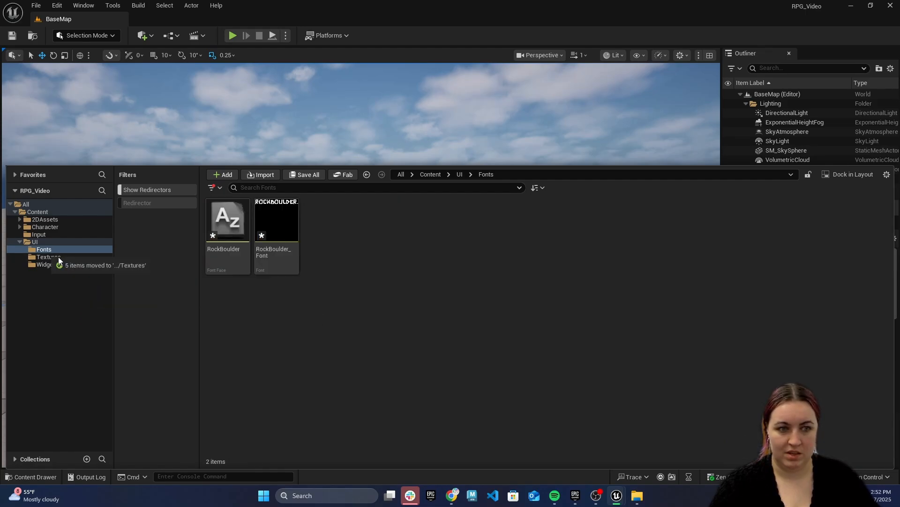
{"action": "left_click", "coordinate": [59, 257]}
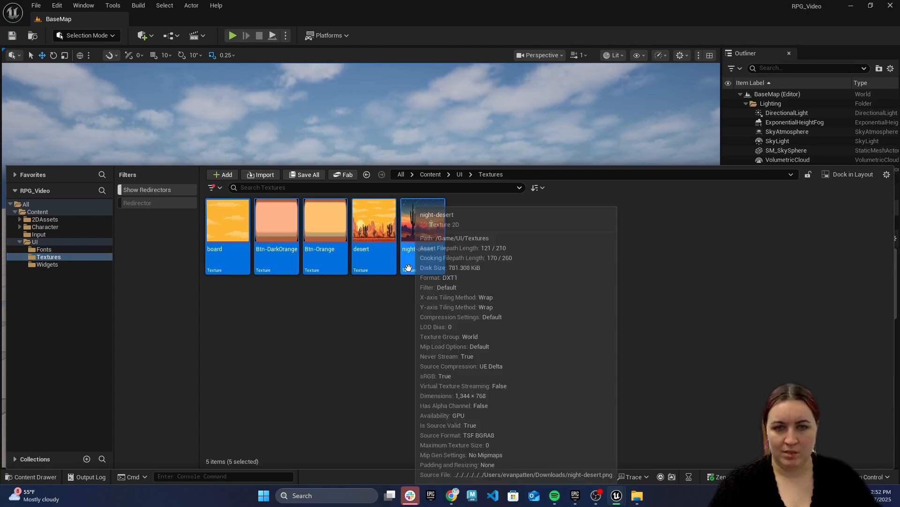
Apply Paper2D texture settings to all five textures in the Textures folder and save them.
{"action": "right_click", "coordinate": [427, 251]}
{"action": "mouse_move", "coordinate": [462, 206]}
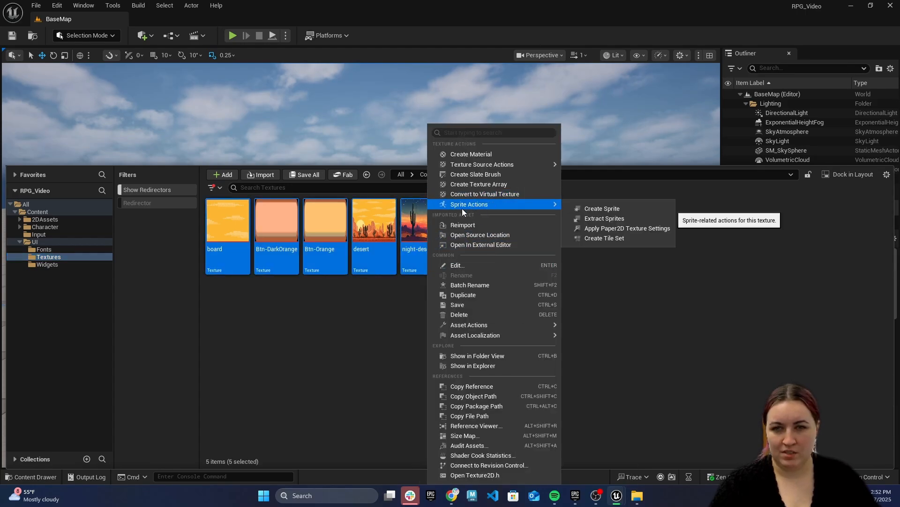
{"action": "left_click", "coordinate": [623, 228]}
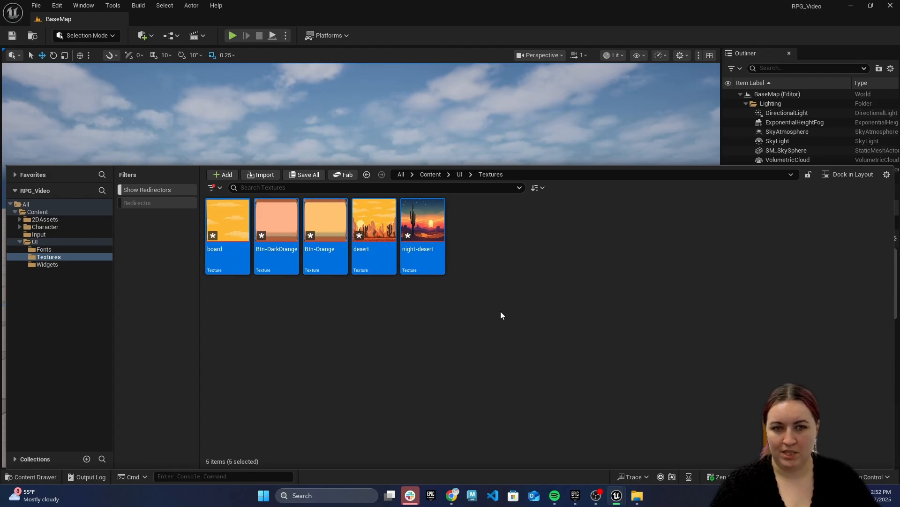
{"action": "right_click", "coordinate": [430, 256]}
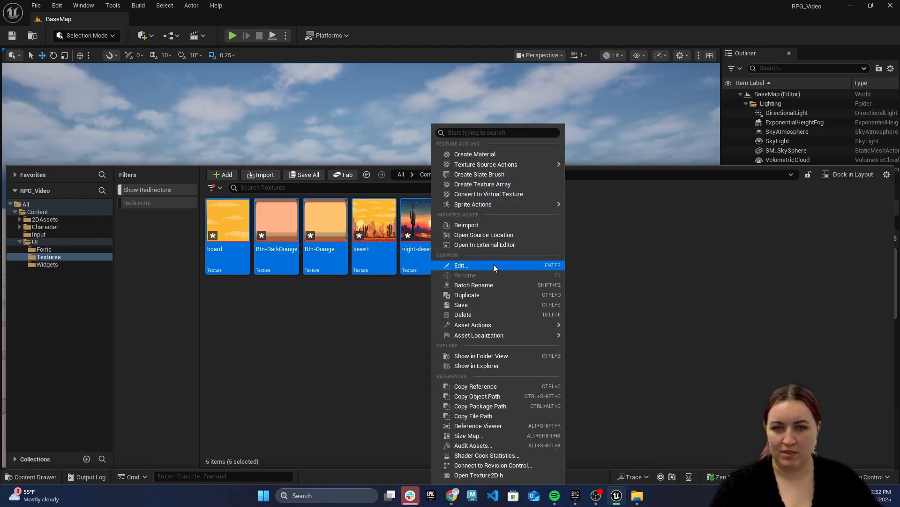
{"action": "left_click", "coordinate": [472, 304]}
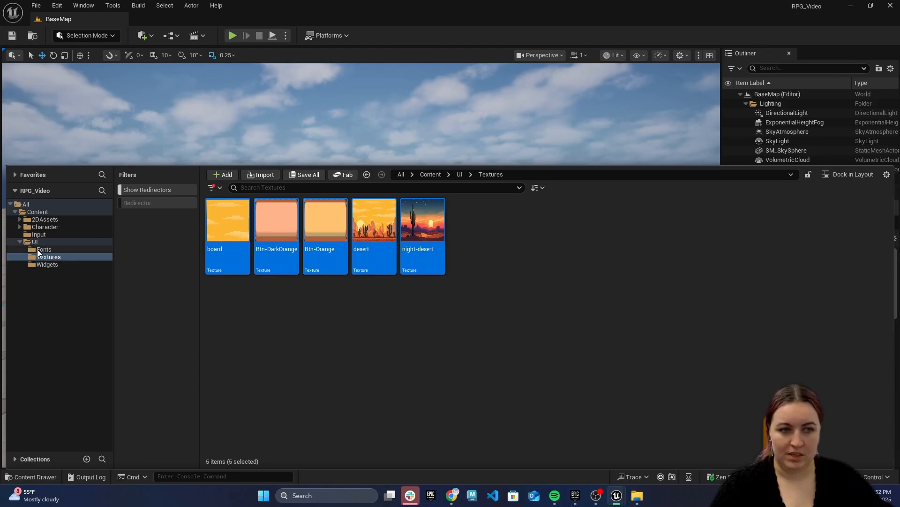
{"action": "left_click", "coordinate": [54, 250]}
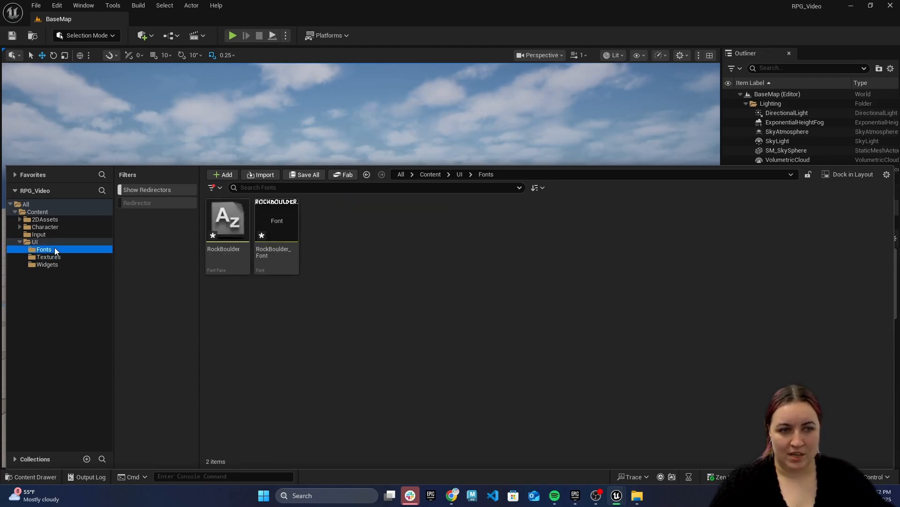
{"action": "left_click", "coordinate": [49, 257]}
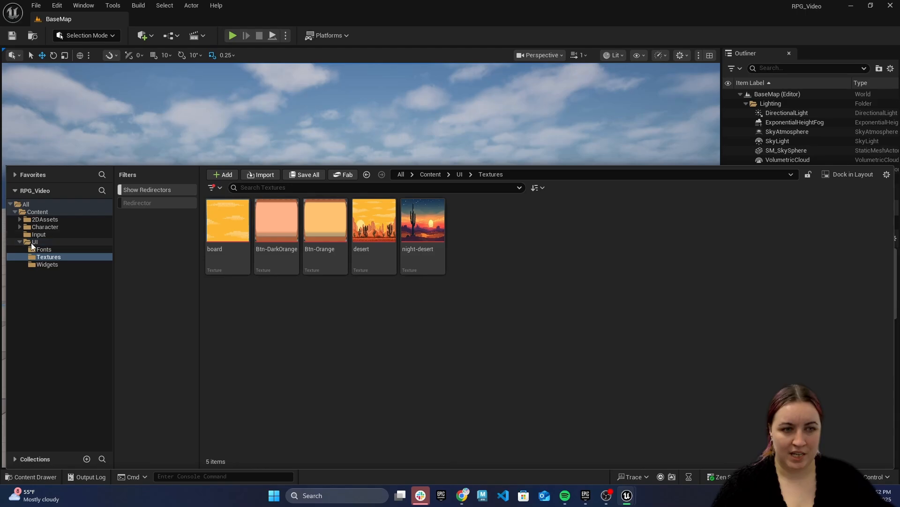
{"action": "left_click", "coordinate": [48, 251]}
{"action": "left_click", "coordinate": [47, 257]}
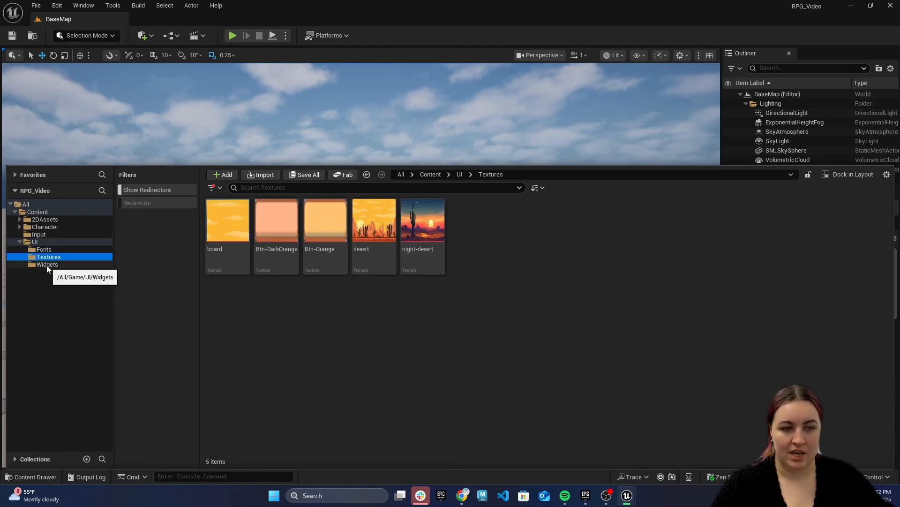
Create a Widget Blueprint in UI/Widgets with User Widget as its parent class and name it WBP_MainMenu.
{"action": "left_click", "coordinate": [53, 265]}
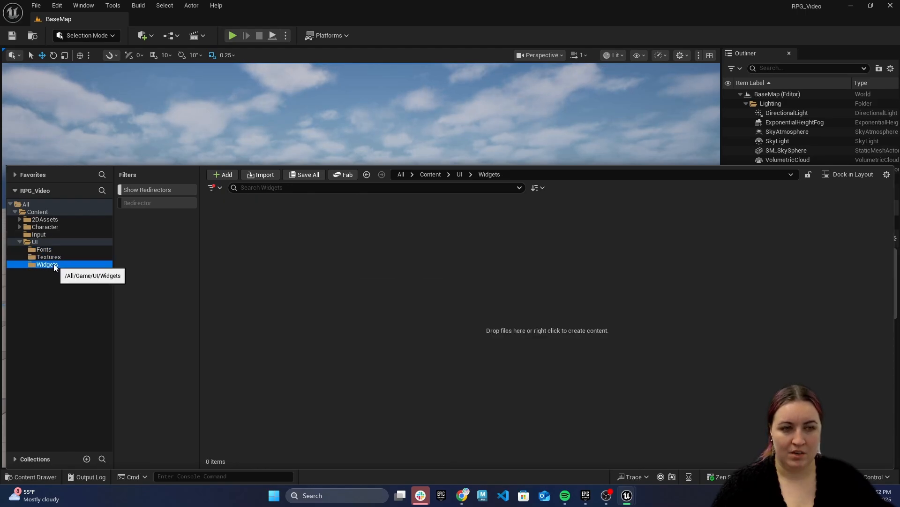
{"action": "right_click", "coordinate": [233, 231]}
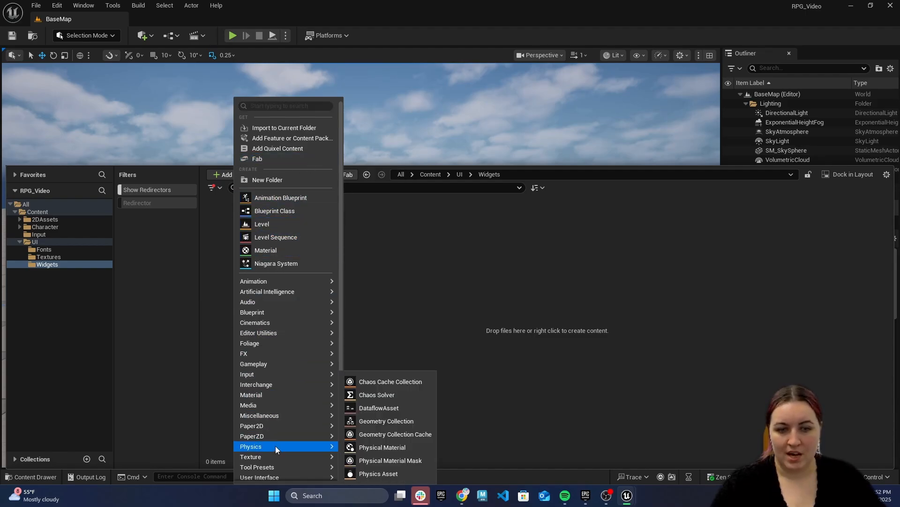
{"action": "mouse_move", "coordinate": [258, 467]}
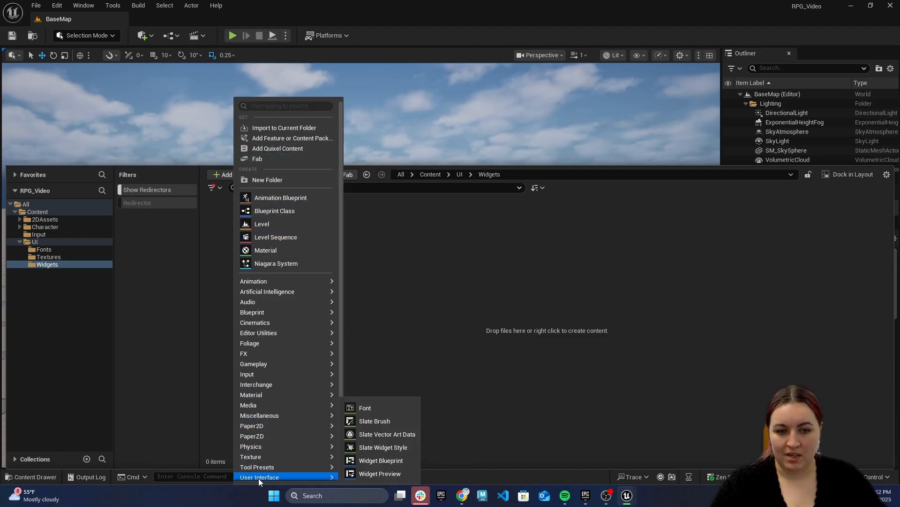
{"action": "left_click", "coordinate": [383, 463]}
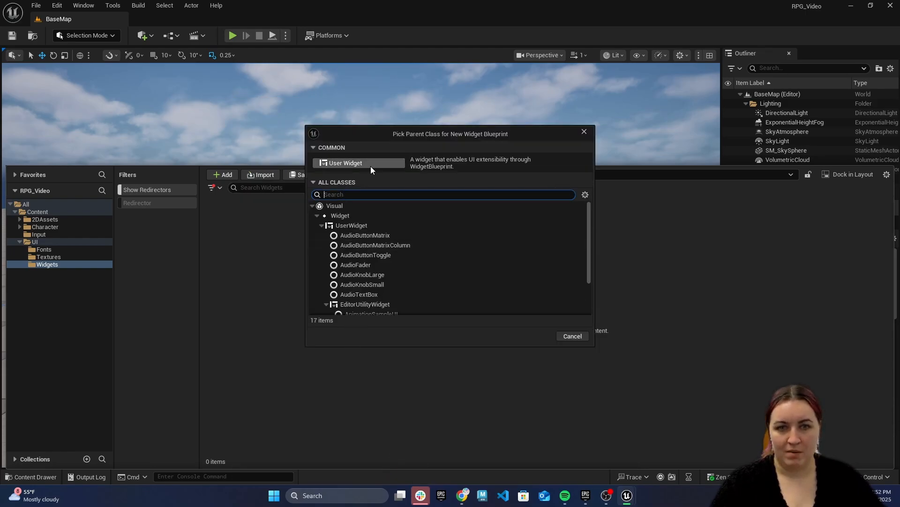
{"action": "left_click", "coordinate": [387, 162]}
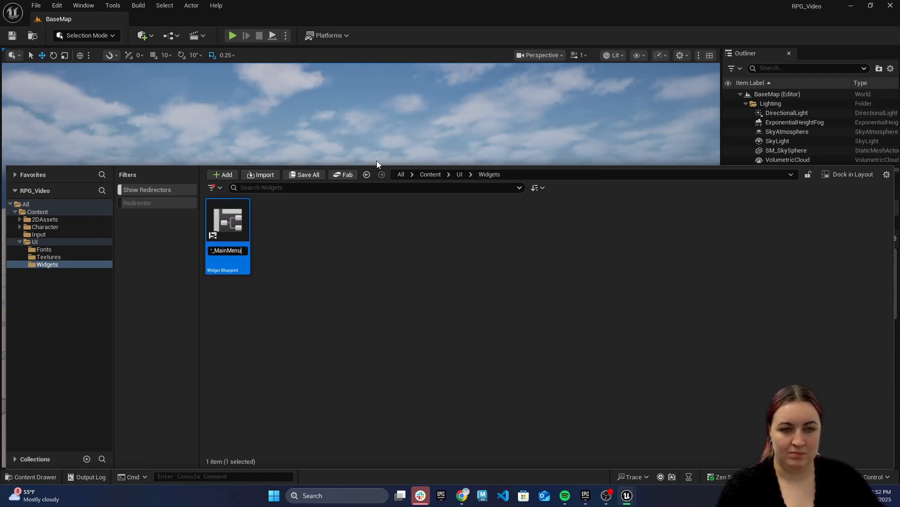
{"action": "type", "text": "WBP_MainMenu"}
{"action": "key", "text": "Return"}
{"action": "left_click", "coordinate": [291, 257]}
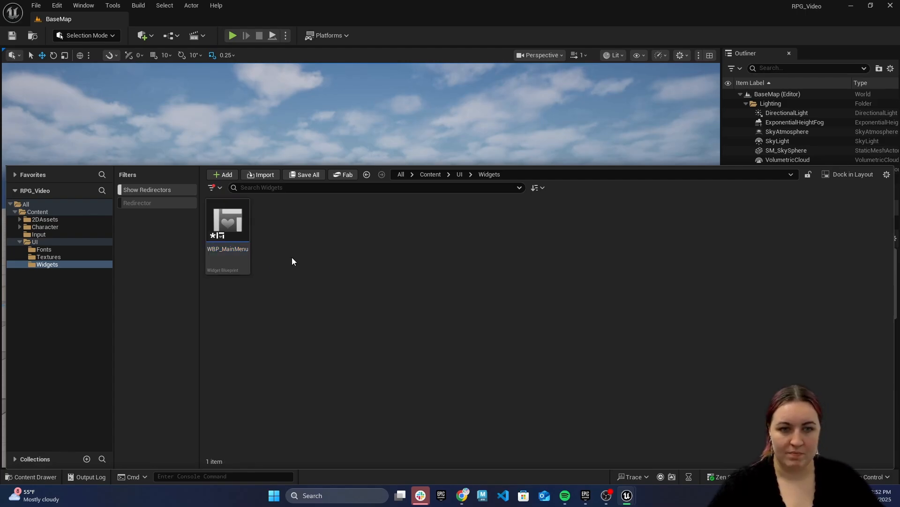
{"action": "left_click", "coordinate": [236, 251]}
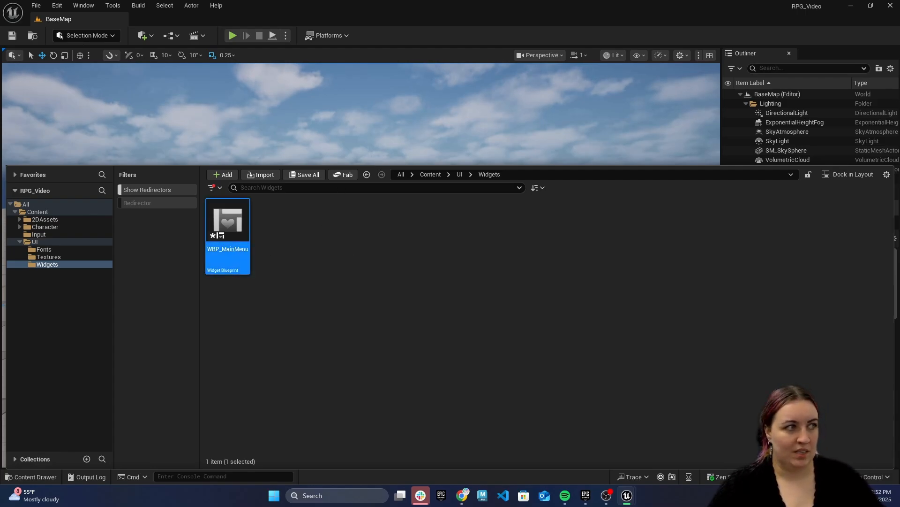
Open WBP_MainMenu in the widget designer and add a Canvas Panel as its root.
{"action": "double_click", "coordinate": [236, 251]}
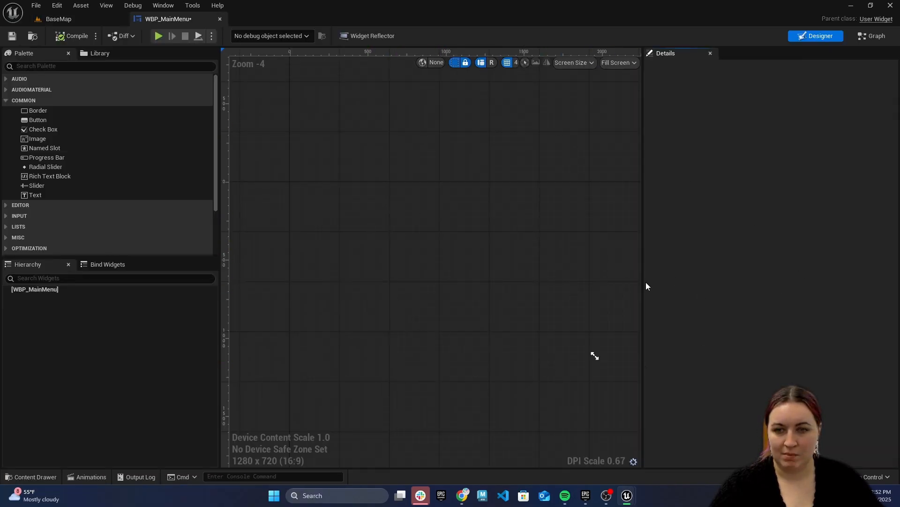
{"action": "left_click_drag", "start_coordinate": [642, 288], "coordinate": [691, 287]}
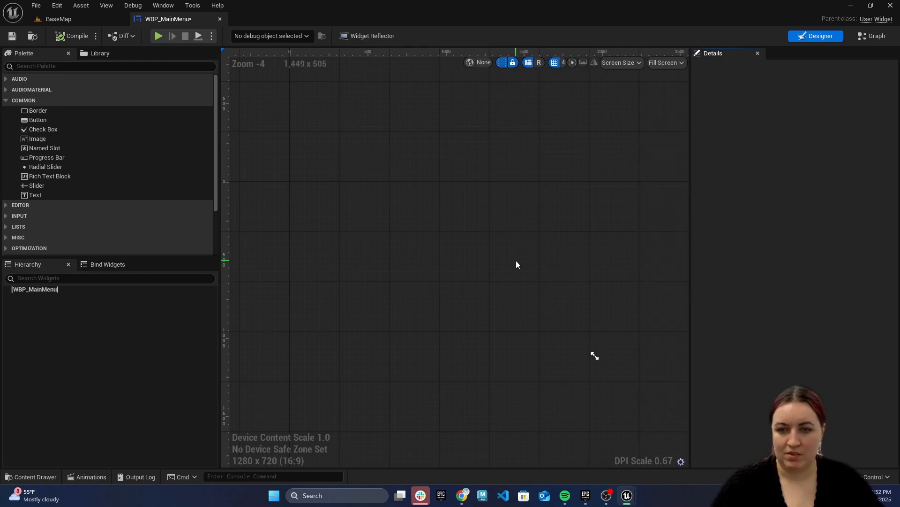
{"action": "right_click_drag", "start_coordinate": [516, 264], "coordinate": [540, 241]}
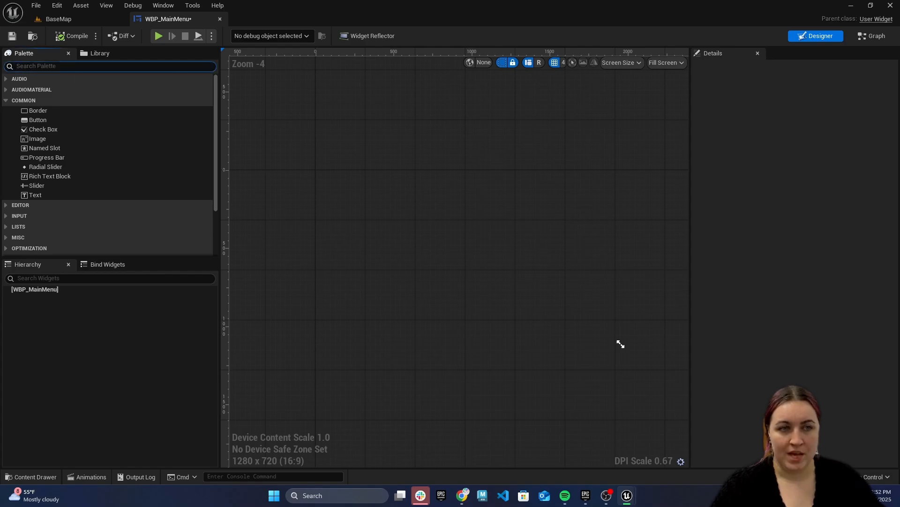
{"action": "type", "text": "can"}
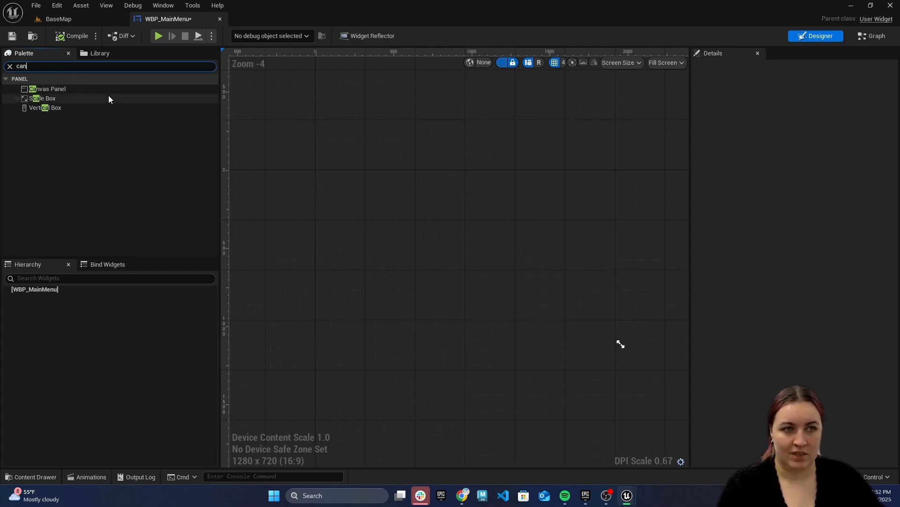
{"action": "type", "text": "vas"}
{"action": "left_click_drag", "start_coordinate": [42, 88], "coordinate": [114, 262]}
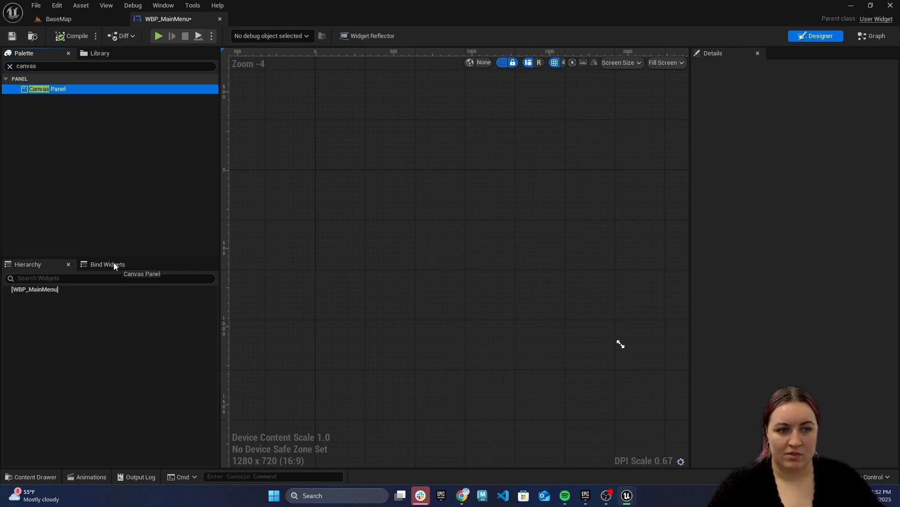
{"action": "left_click_drag", "start_coordinate": [37, 281], "coordinate": [35, 290]}
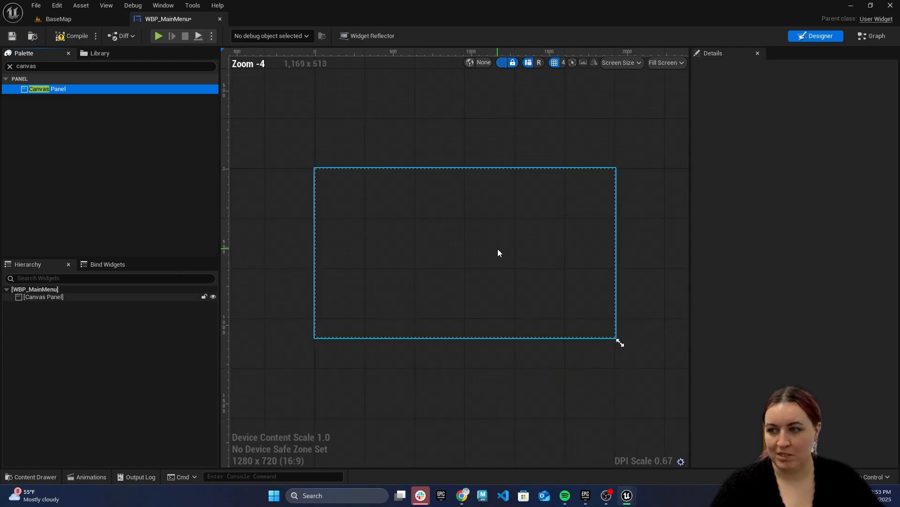
Add a Border inside the Canvas Panel and stretch it over the whole canvas, about 1926 x 1082.
{"action": "scroll", "coordinate": [609, 239], "scroll_direction": "up", "scroll_amount": 1}
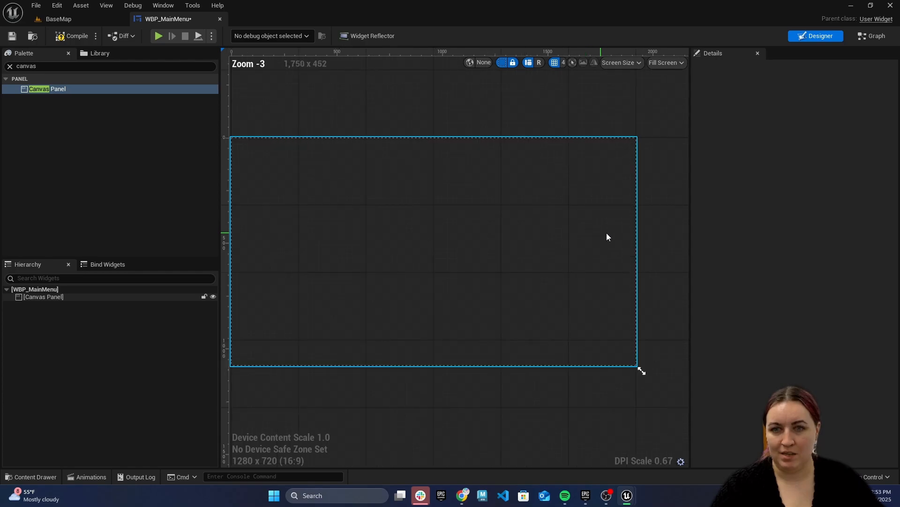
{"action": "right_click_drag", "start_coordinate": [673, 233], "coordinate": [699, 234]}
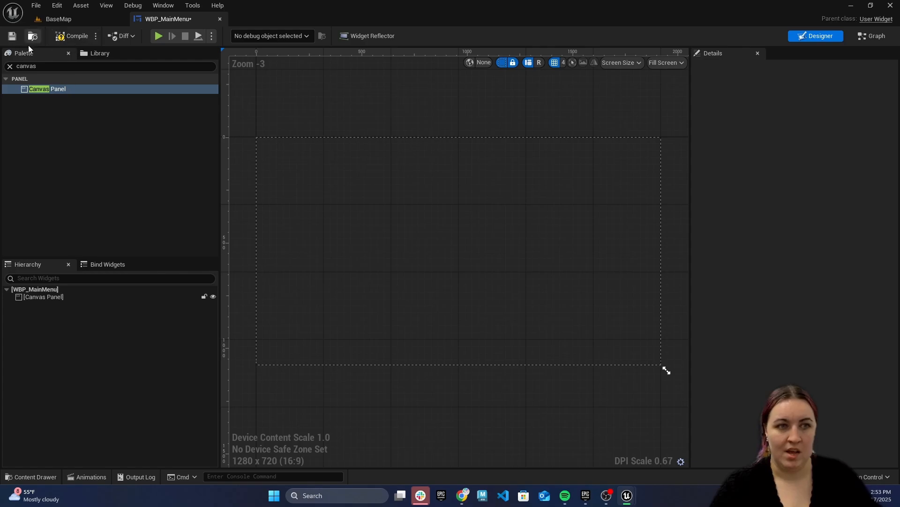
{"action": "type", "text": "border"}
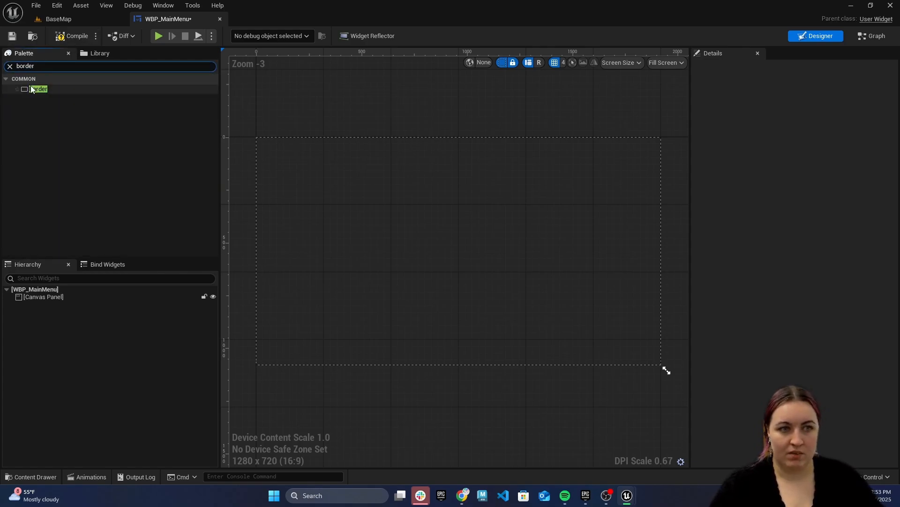
{"action": "left_click_drag", "start_coordinate": [37, 89], "coordinate": [94, 273]}
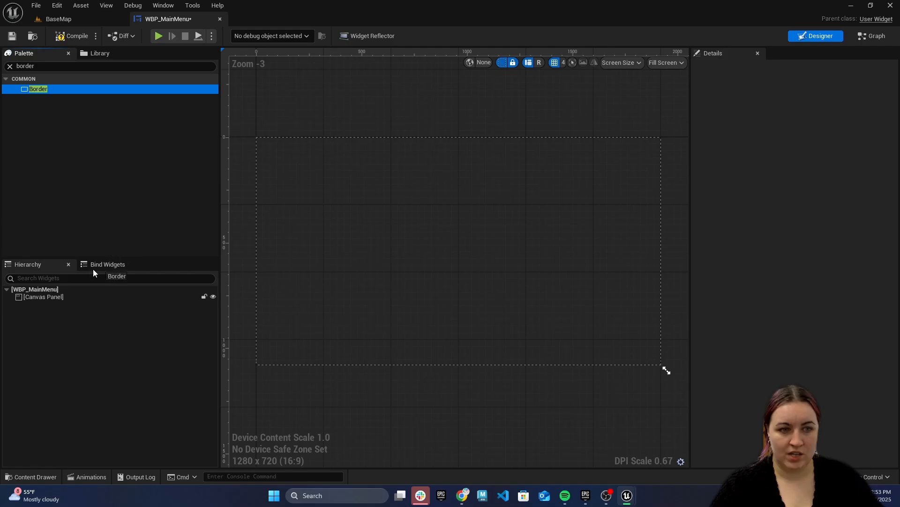
{"action": "left_click_drag", "start_coordinate": [47, 304], "coordinate": [40, 306]}
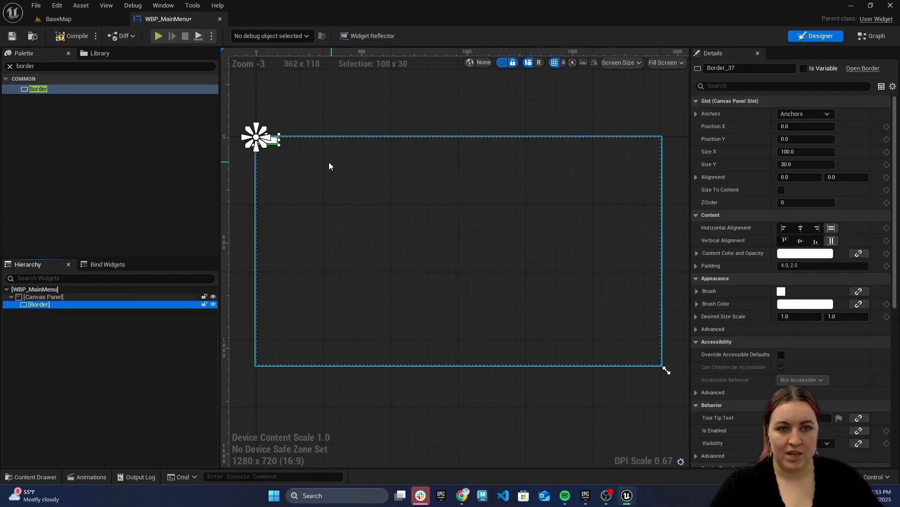
{"action": "left_click_drag", "start_coordinate": [277, 143], "coordinate": [666, 370]}
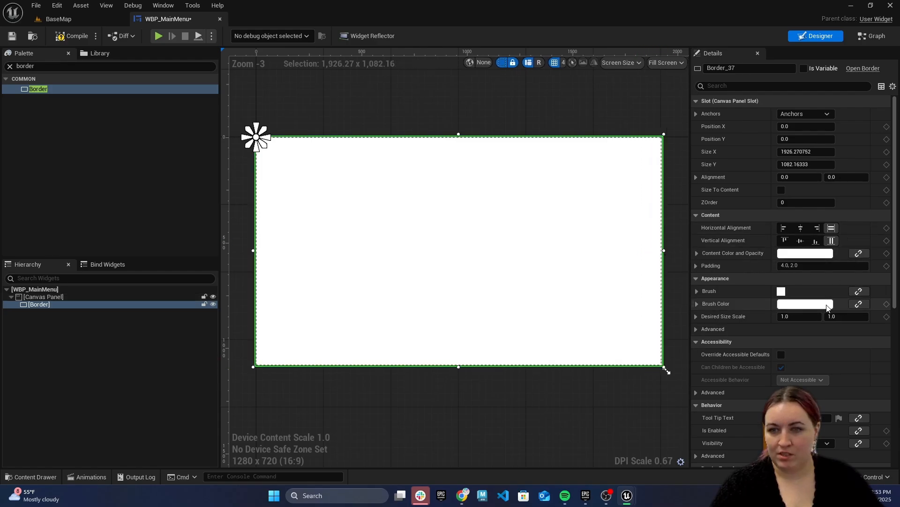
Try a light purple and a paler pink brush color on the border, and reset the Brush Color to its default.
{"action": "left_click", "coordinate": [819, 305]}
{"action": "left_click_drag", "start_coordinate": [652, 289], "coordinate": [661, 264]}
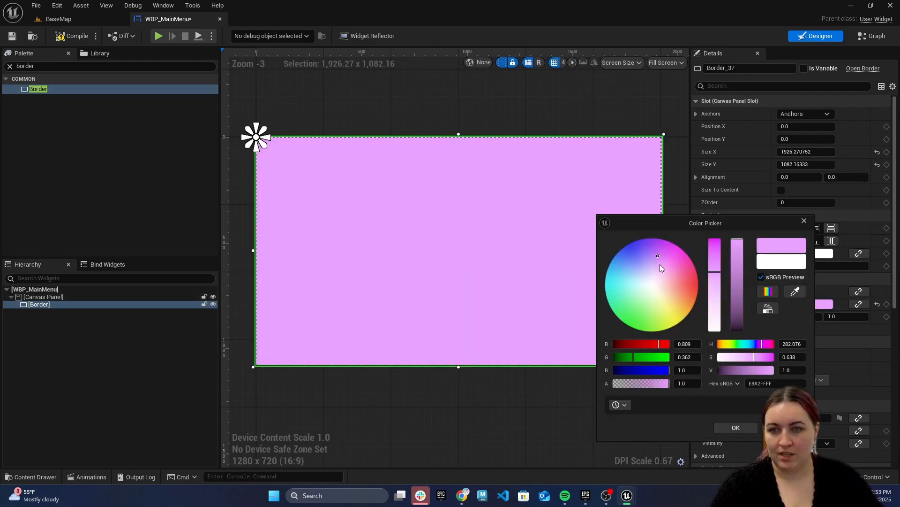
{"action": "left_click", "coordinate": [748, 431]}
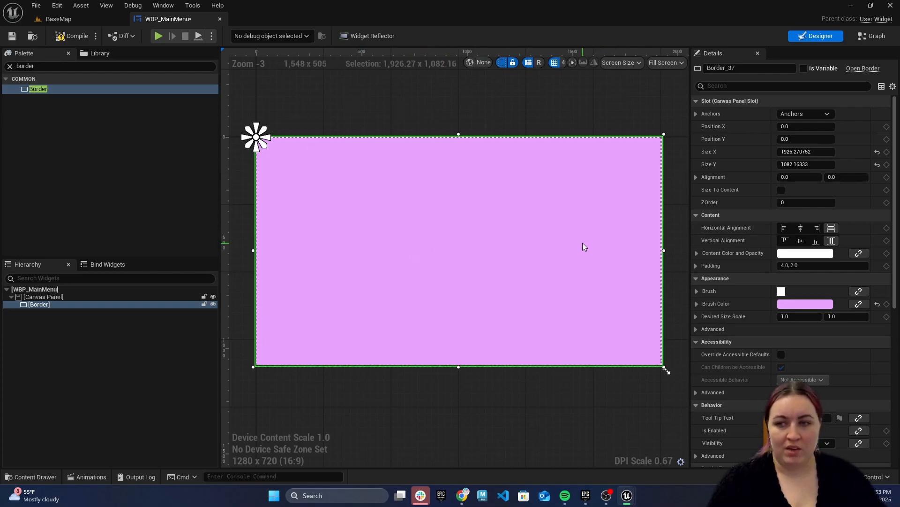
{"action": "left_click", "coordinate": [783, 303]}
{"action": "left_click", "coordinate": [617, 256]}
{"action": "left_click_drag", "start_coordinate": [611, 250], "coordinate": [640, 263]}
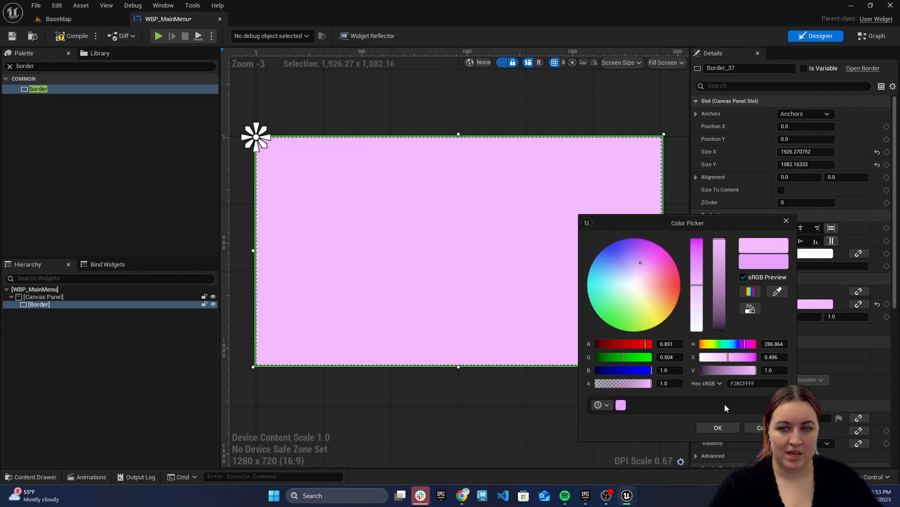
{"action": "left_click", "coordinate": [733, 426]}
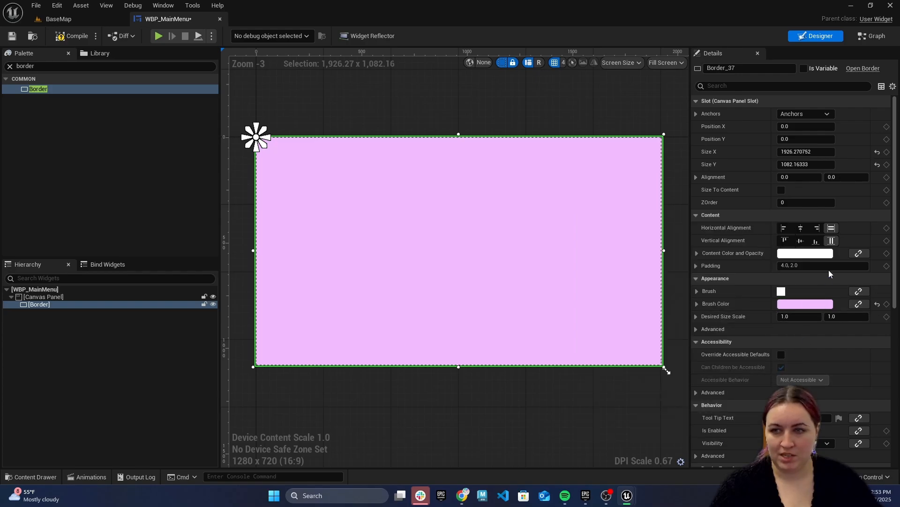
{"action": "left_click", "coordinate": [878, 304]}
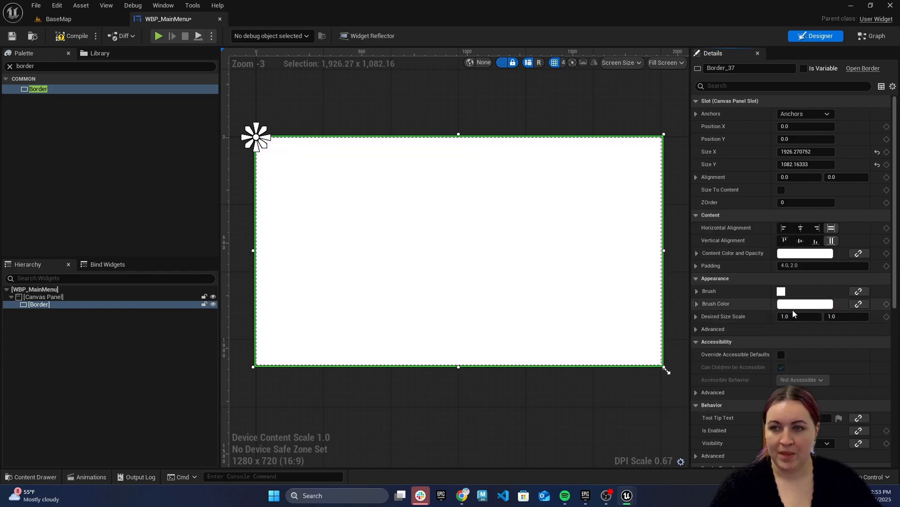
Set the border's brush image to the desert texture.
{"action": "left_click", "coordinate": [697, 291]}
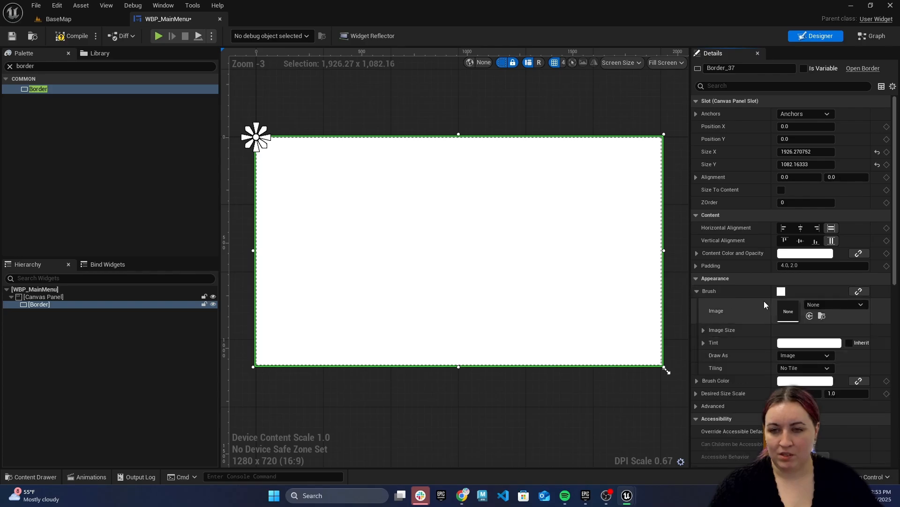
{"action": "left_click", "coordinate": [833, 304]}
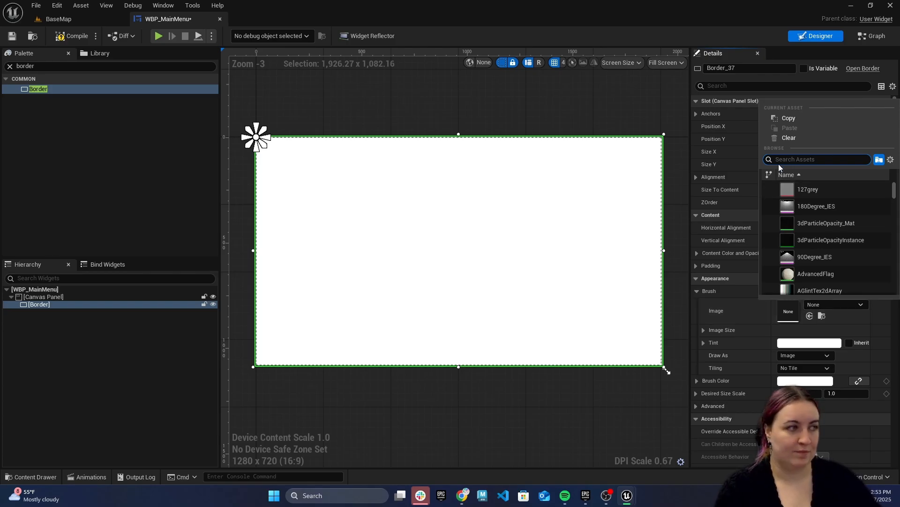
{"action": "type", "text": "deser"}
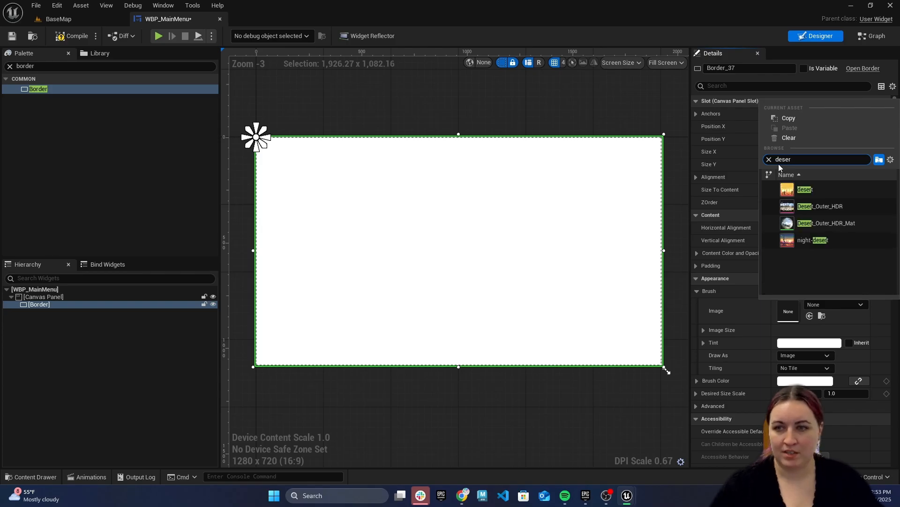
{"action": "left_click", "coordinate": [802, 190]}
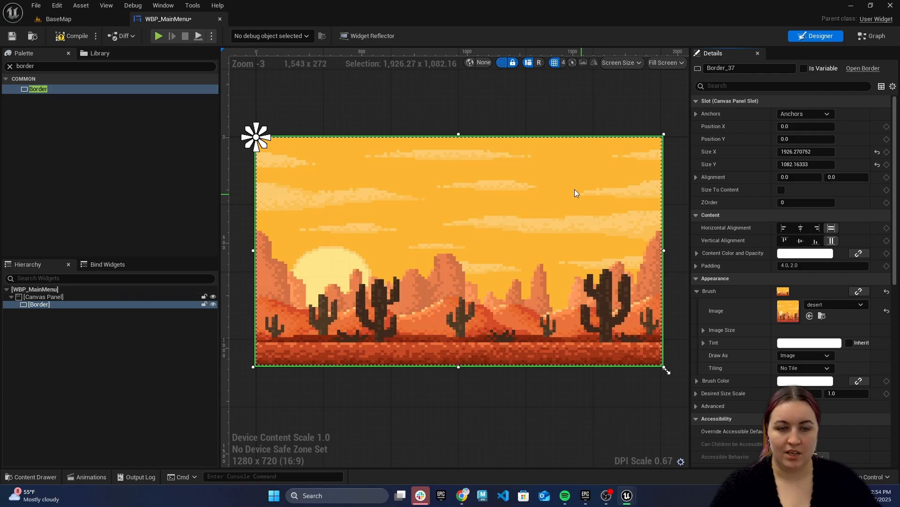
Wrap the Border with a Scale Box.
{"action": "left_click", "coordinate": [48, 306]}
{"action": "right_click", "coordinate": [38, 303]}
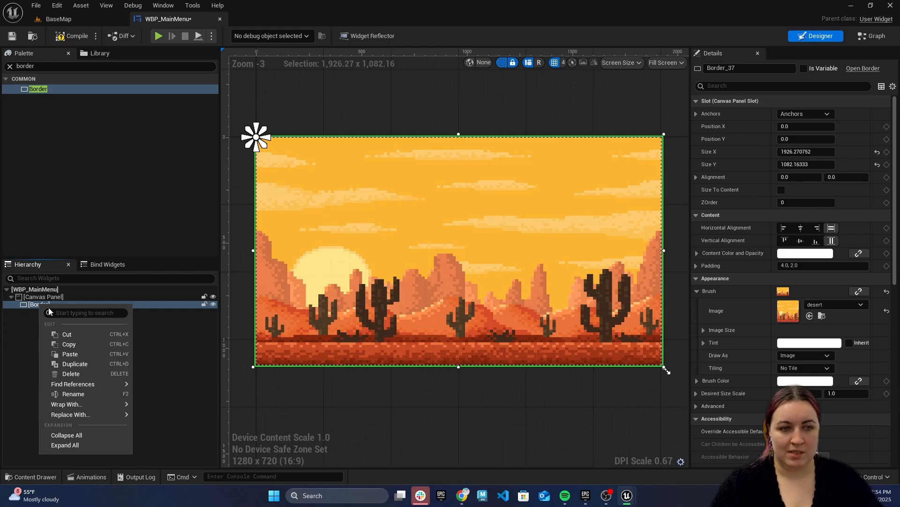
{"action": "mouse_move", "coordinate": [82, 402]}
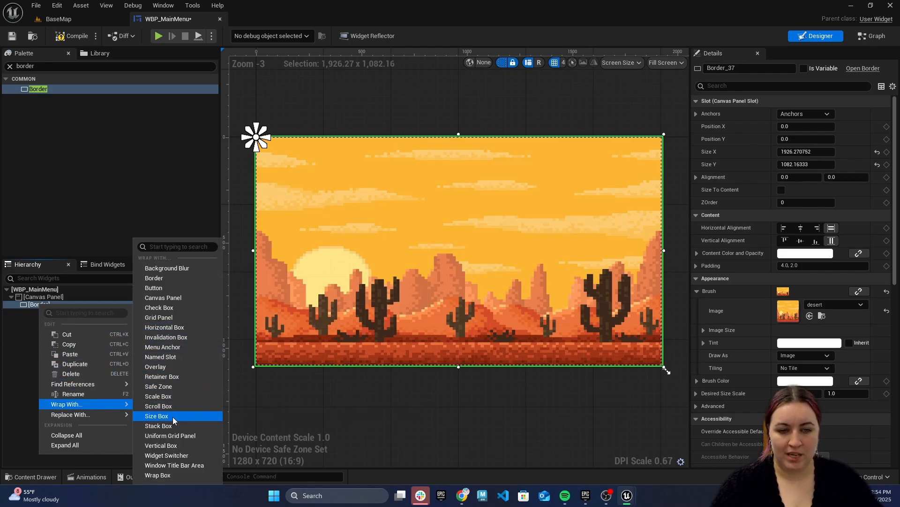
{"action": "left_click", "coordinate": [172, 395]}
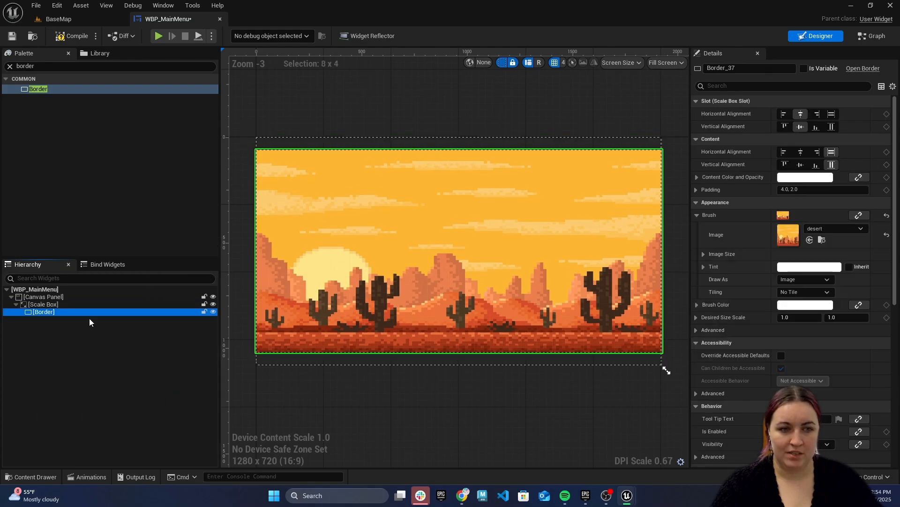
Set the Border's slot alignment within the Scale Box to fill both vertically and horizontally.
{"action": "left_click", "coordinate": [43, 305]}
{"action": "left_click", "coordinate": [43, 312]}
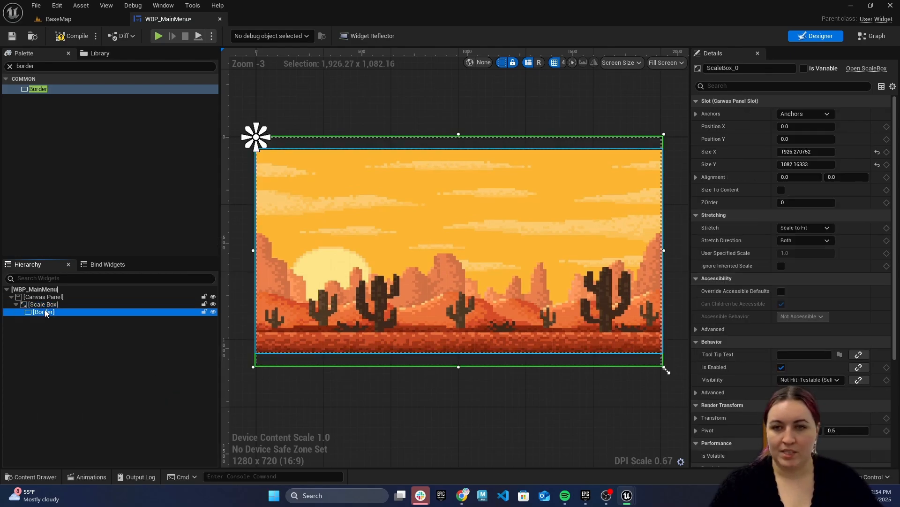
{"action": "left_click", "coordinate": [43, 305]}
{"action": "left_click", "coordinate": [39, 312]}
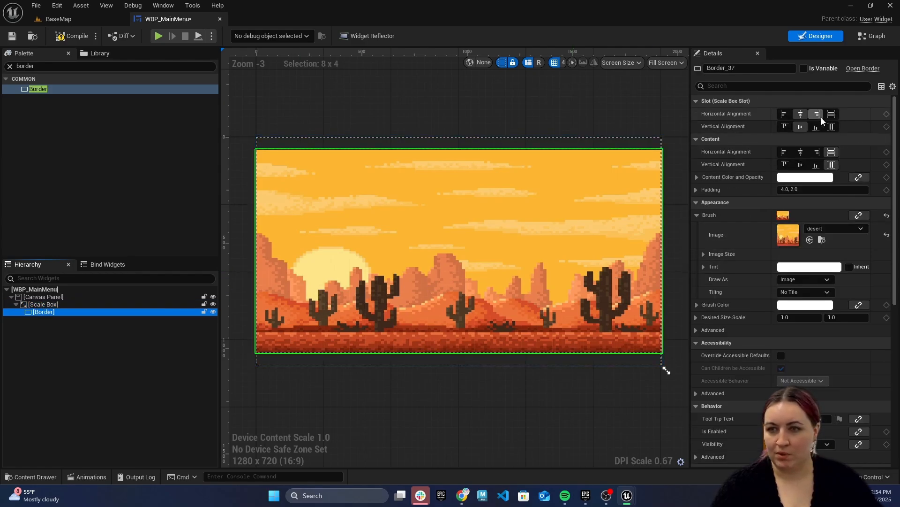
{"action": "left_click", "coordinate": [832, 126]}
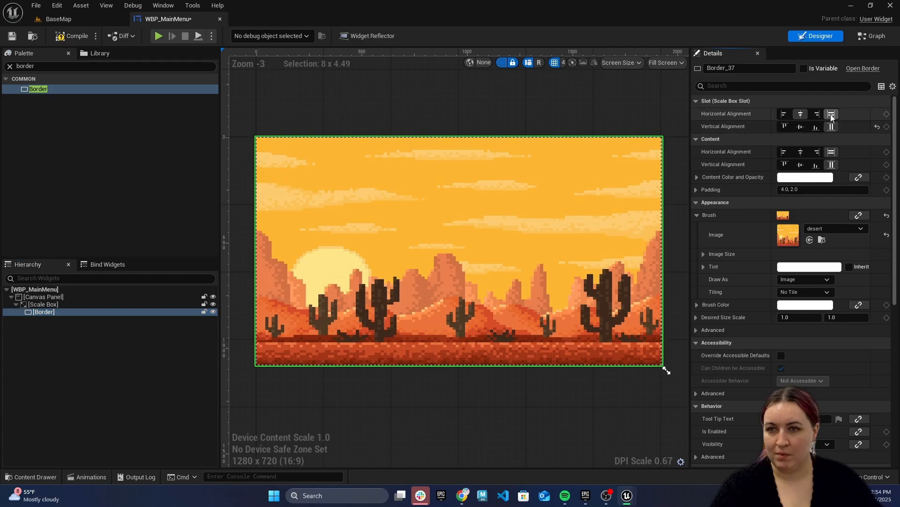
{"action": "left_click", "coordinate": [832, 114]}
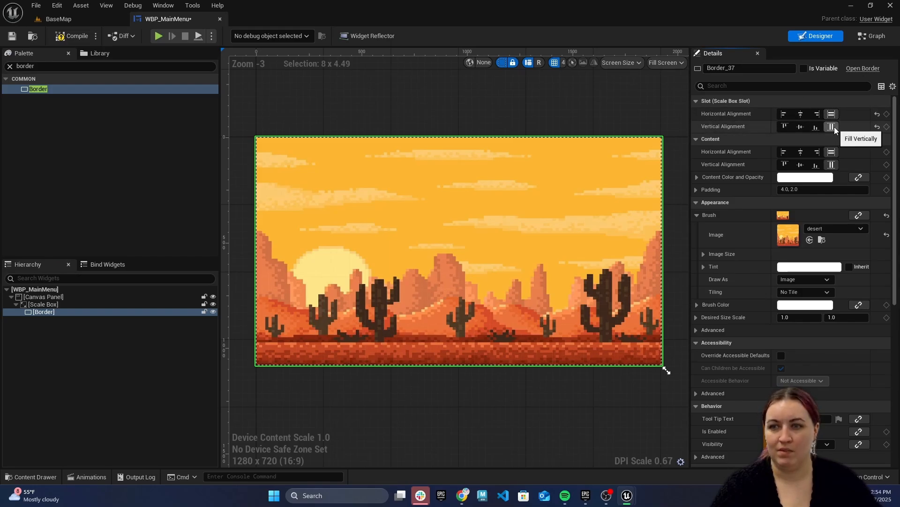
Anchor the Scale Box to stretch across the full canvas in both directions.
{"action": "left_click", "coordinate": [104, 305]}
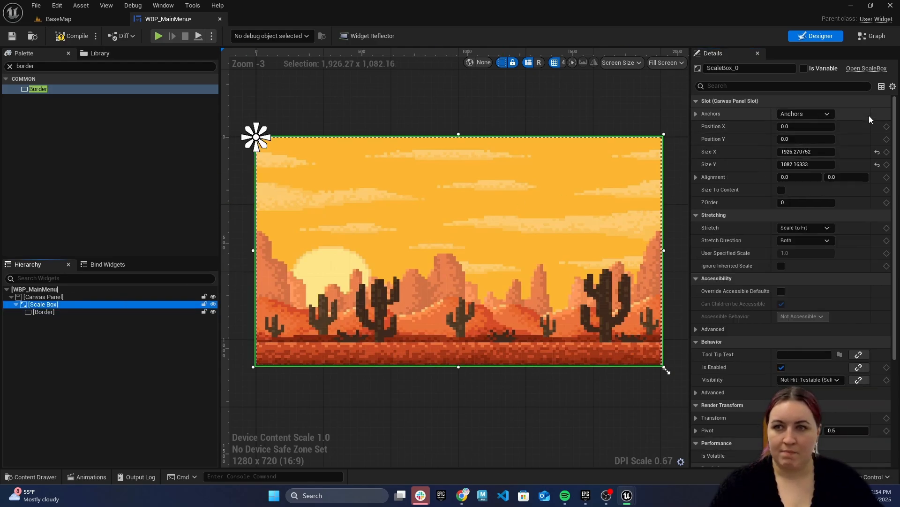
{"action": "left_click", "coordinate": [828, 114]}
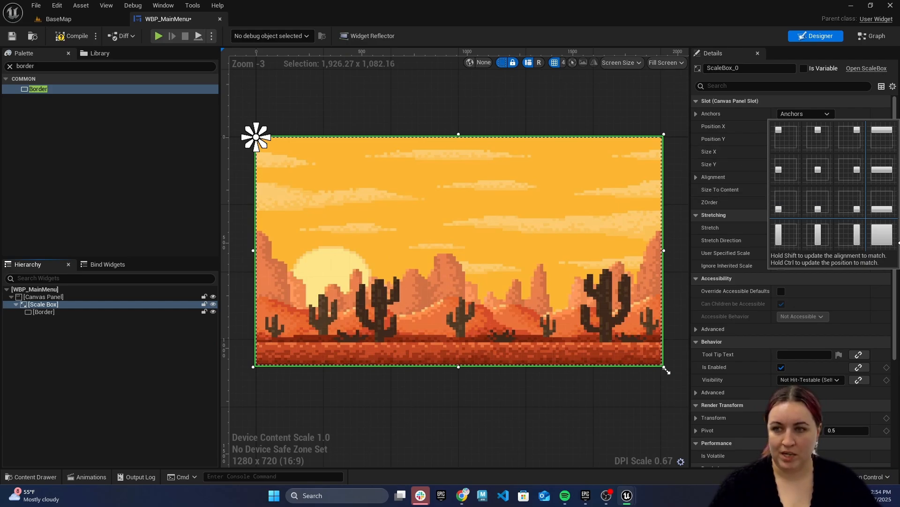
{"action": "left_click", "coordinate": [883, 235]}
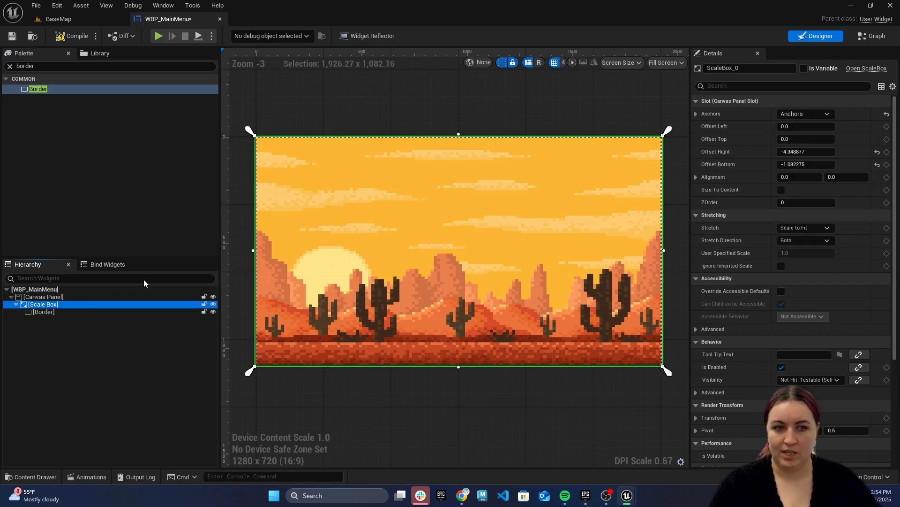
{"action": "left_click", "coordinate": [51, 313]}
{"action": "left_click", "coordinate": [54, 306]}
{"action": "left_click", "coordinate": [54, 312]}
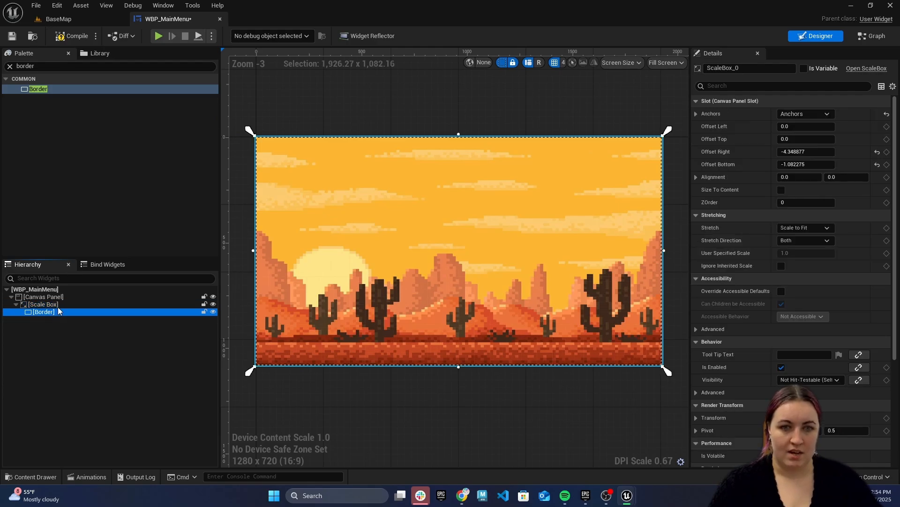
{"action": "left_click", "coordinate": [57, 306]}
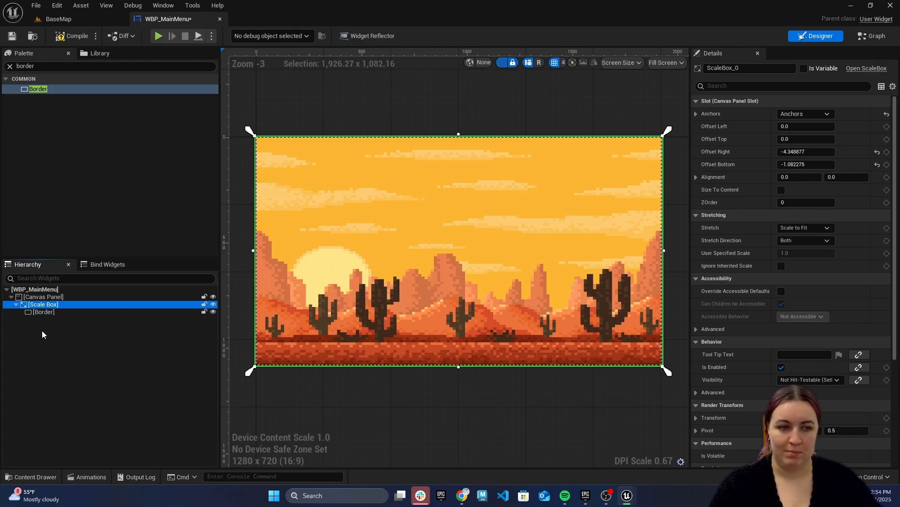
{"action": "left_click", "coordinate": [41, 313]}
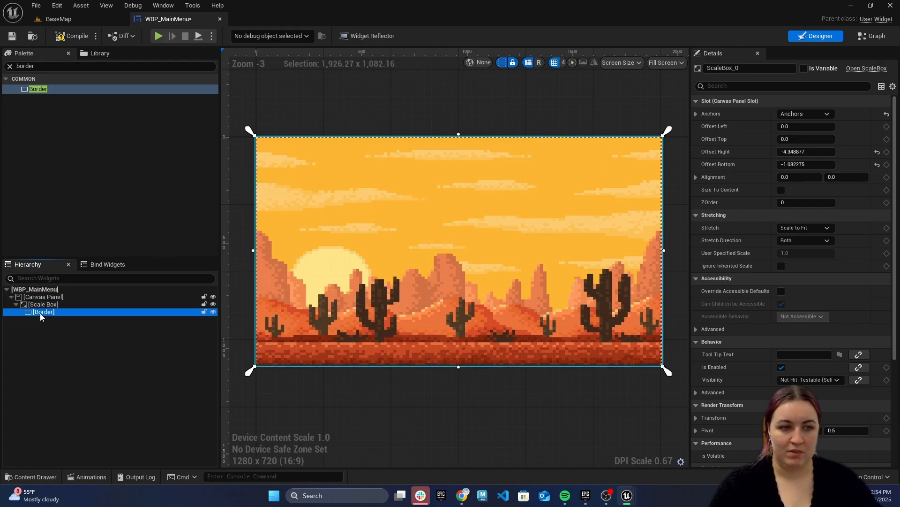
{"action": "left_click", "coordinate": [14, 304]}
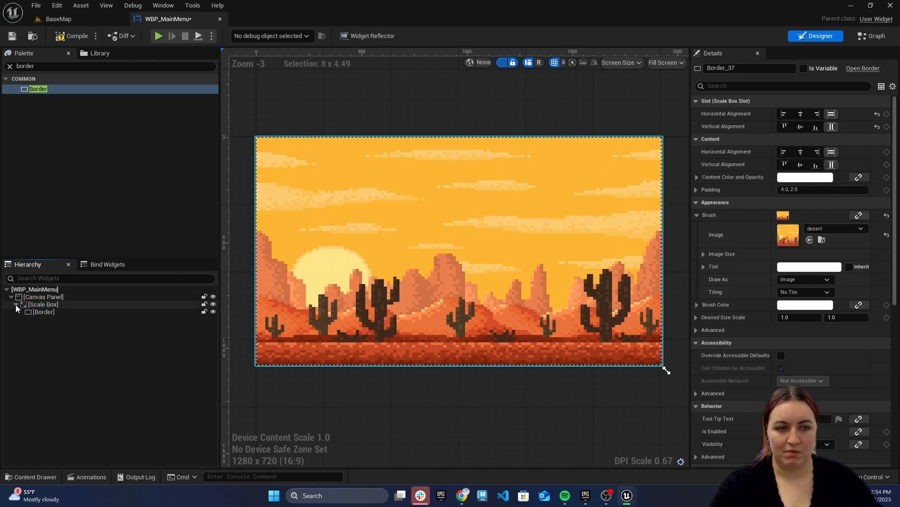
Try a Text widget inside the Border, centered horizontally and vertically in its slot.
{"action": "left_click", "coordinate": [48, 307]}
{"action": "left_click", "coordinate": [45, 313]}
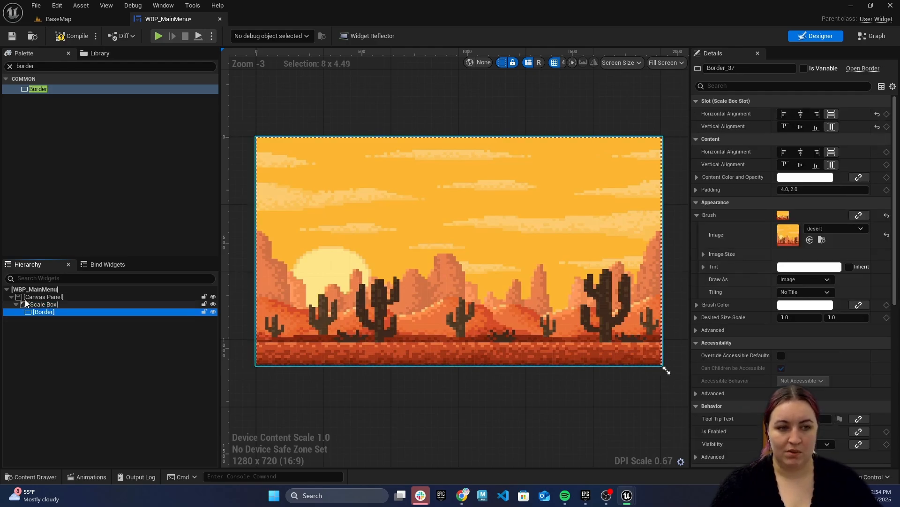
{"action": "left_click", "coordinate": [23, 66]}
{"action": "type", "text": "te"}
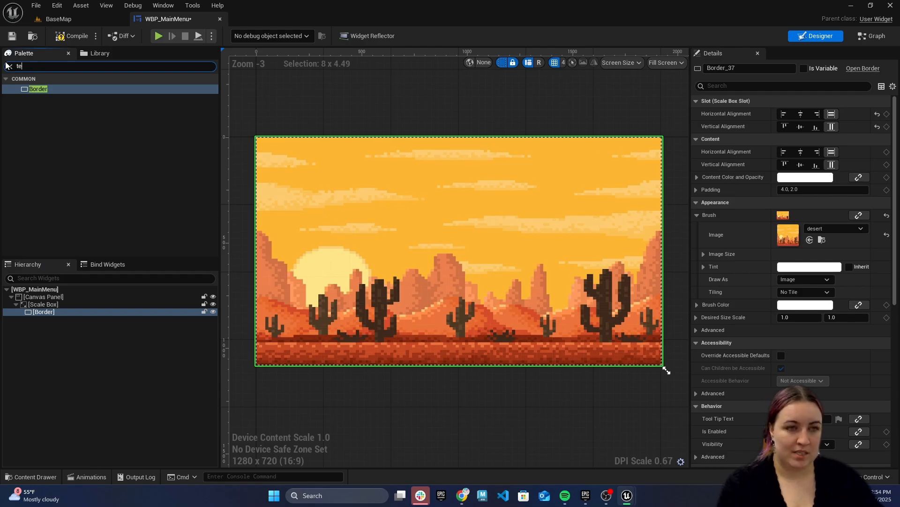
{"action": "type", "text": "xt"}
{"action": "left_click_drag", "start_coordinate": [27, 100], "coordinate": [33, 324]}
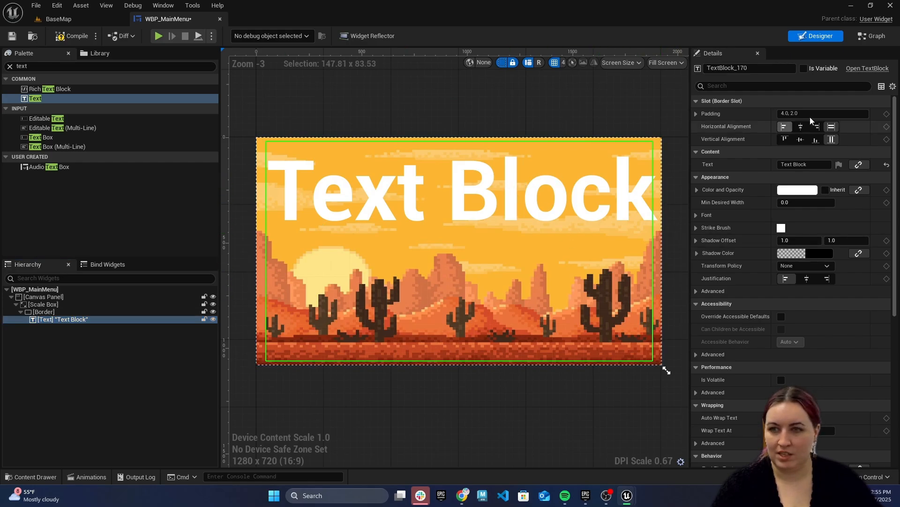
{"action": "left_click", "coordinate": [801, 126]}
{"action": "left_click", "coordinate": [800, 140]}
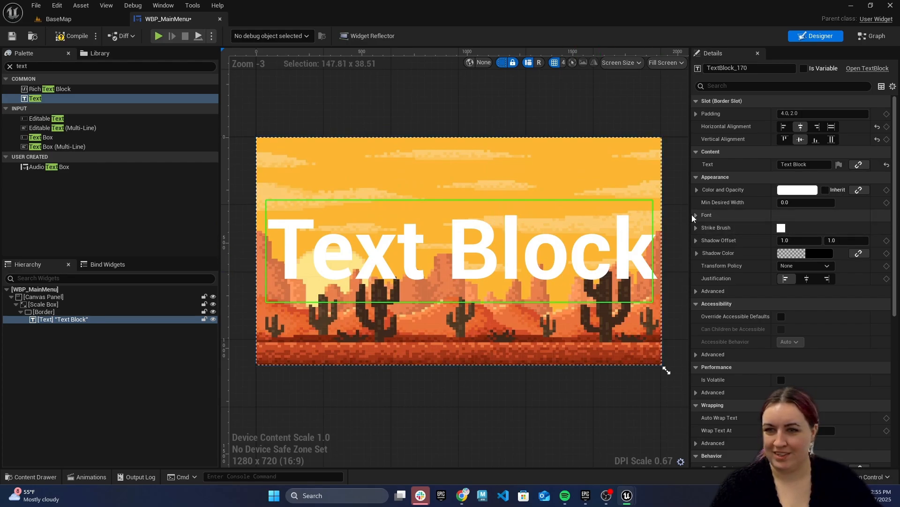
Set the font size of the text block inside the Border to 10.
{"action": "left_click", "coordinate": [703, 214]}
{"action": "mouse_move", "coordinate": [793, 255]}
{"action": "left_mouse_down"}
{"action": "mouse_move", "coordinate": [780, 255]}
{"action": "mouse_move", "coordinate": [806, 255]}
{"action": "mouse_move", "coordinate": [779, 255]}
{"action": "mouse_move", "coordinate": [805, 255]}
{"action": "left_mouse_up"}
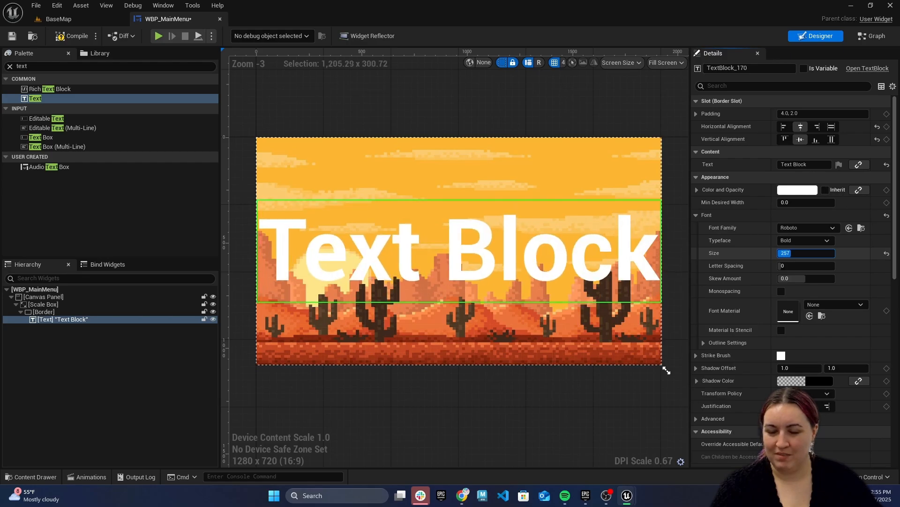
{"action": "left_click", "coordinate": [808, 255]}
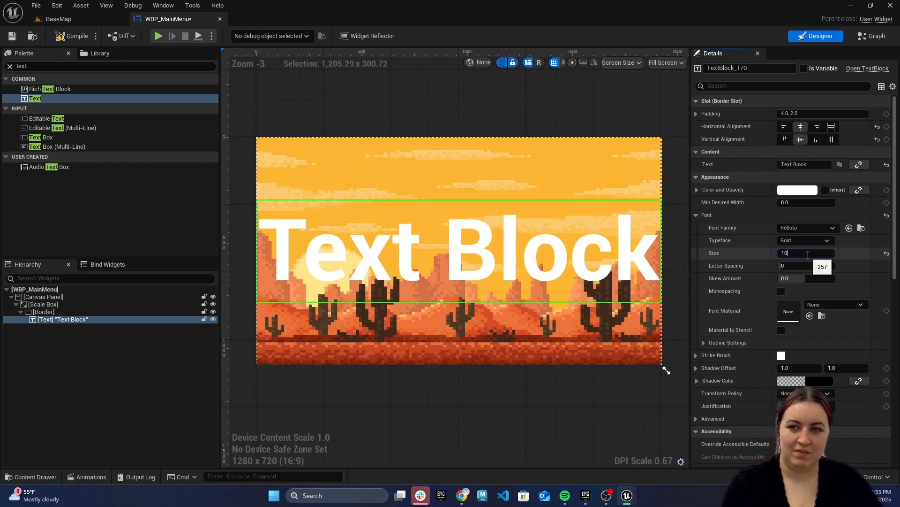
{"action": "type", "text": "10"}
{"action": "key", "text": "Return"}
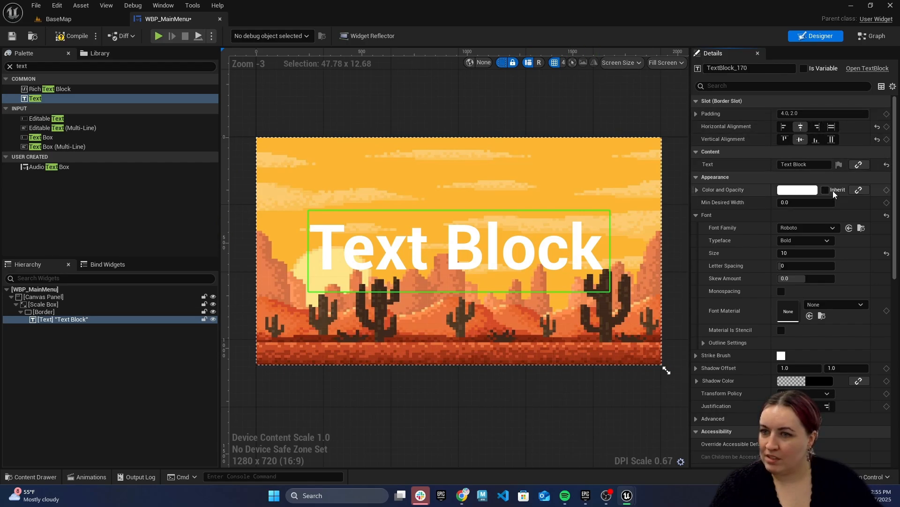
Delete the text block from the Border.
{"action": "scroll", "coordinate": [756, 343], "scroll_direction": "down", "scroll_amount": 3}
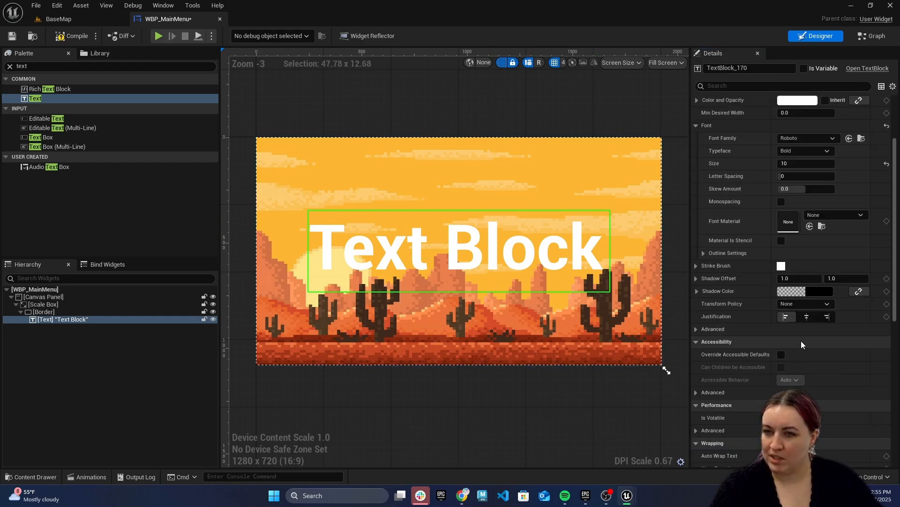
{"action": "left_click", "coordinate": [57, 320]}
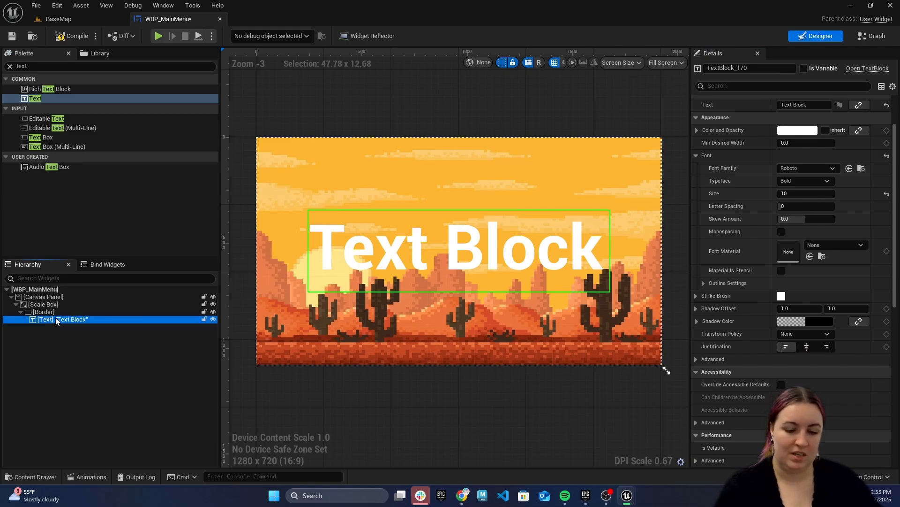
{"action": "key", "text": "Delete"}
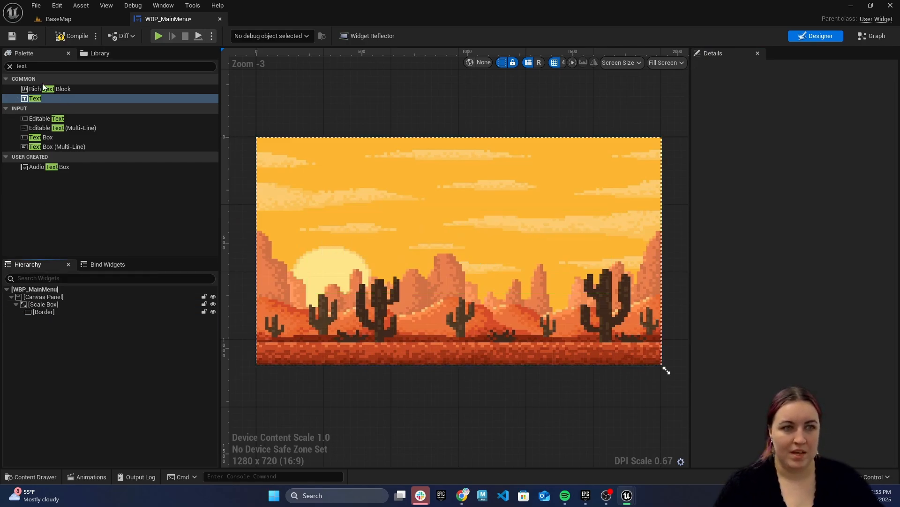
Add a Text widget directly under the Canvas Panel, about 618 by 244 in size, at about position 764, 200.
{"action": "left_click_drag", "start_coordinate": [38, 98], "coordinate": [41, 297]}
{"action": "left_click", "coordinate": [40, 319]}
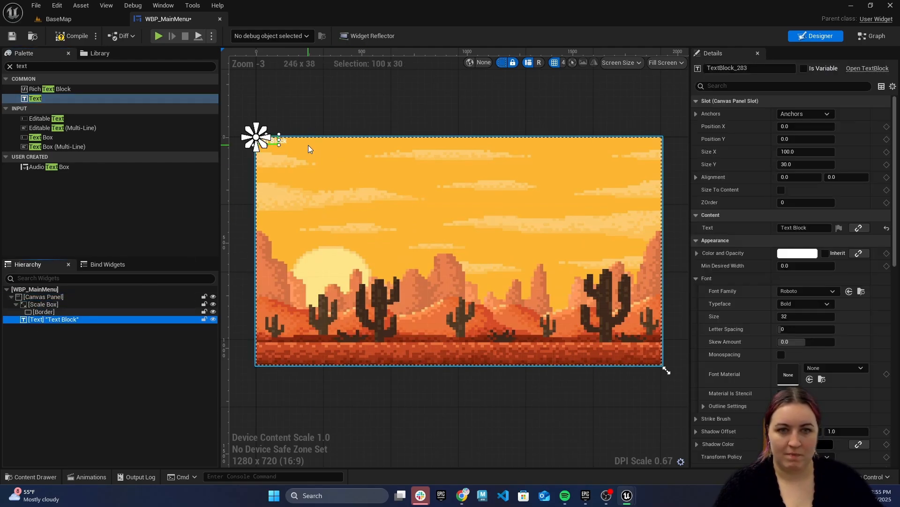
{"action": "left_click", "coordinate": [276, 143]}
{"action": "left_click", "coordinate": [265, 137]}
{"action": "left_click_drag", "start_coordinate": [279, 141], "coordinate": [388, 190]}
{"action": "left_click_drag", "start_coordinate": [278, 139], "coordinate": [441, 181]}
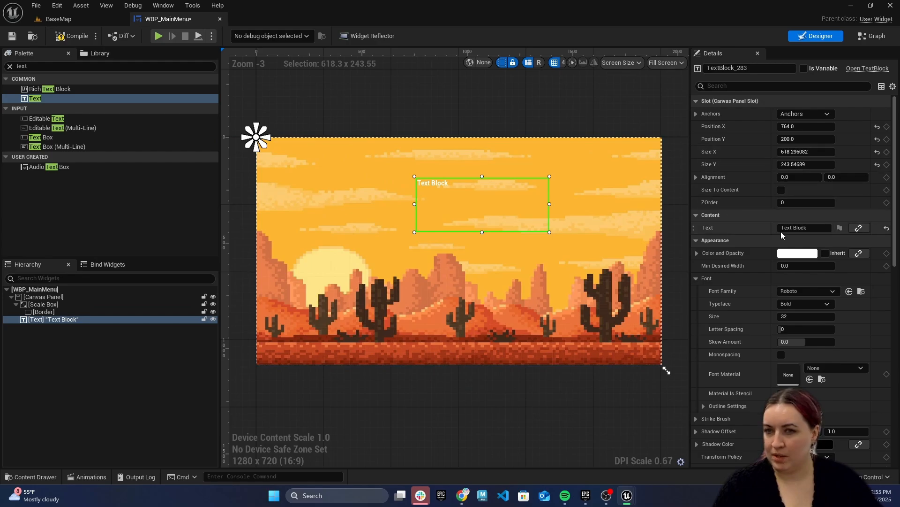
Set the text block's font family to RockBoulder_Font.
{"action": "scroll", "coordinate": [815, 331], "scroll_direction": "down", "scroll_amount": 3}
{"action": "scroll", "coordinate": [814, 235], "scroll_direction": "down", "scroll_amount": 2}
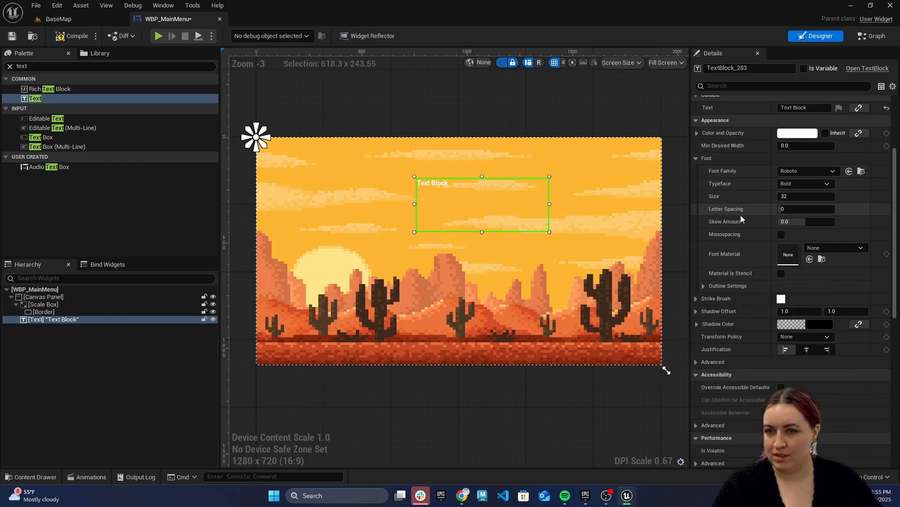
{"action": "scroll", "coordinate": [813, 184], "scroll_direction": "up", "scroll_amount": 1}
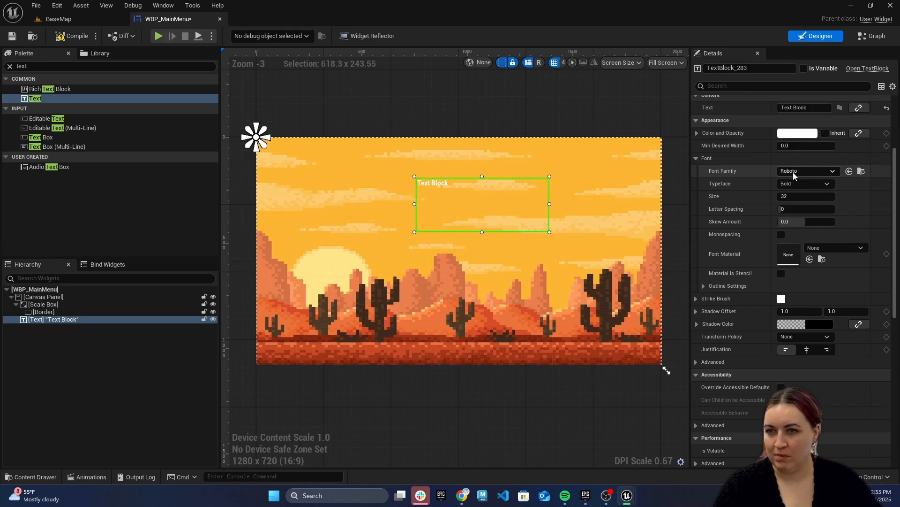
{"action": "left_click", "coordinate": [792, 173]}
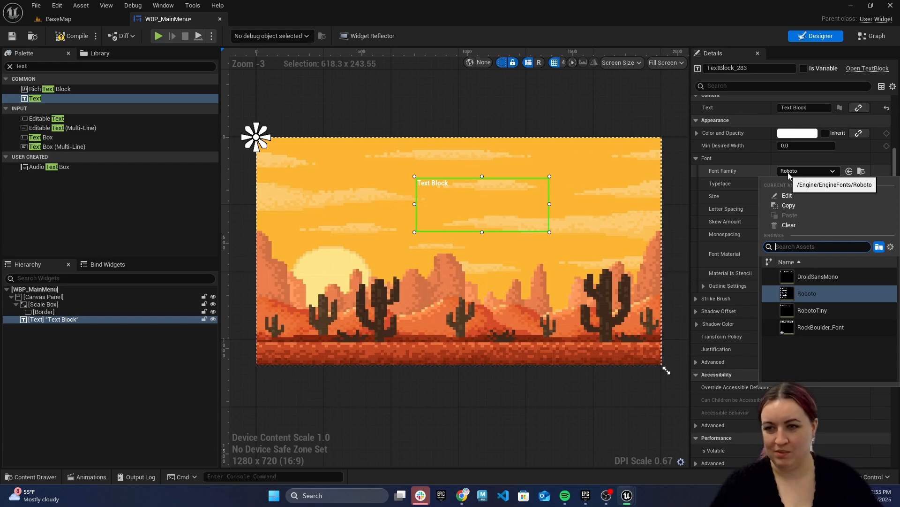
{"action": "left_click", "coordinate": [821, 327]}
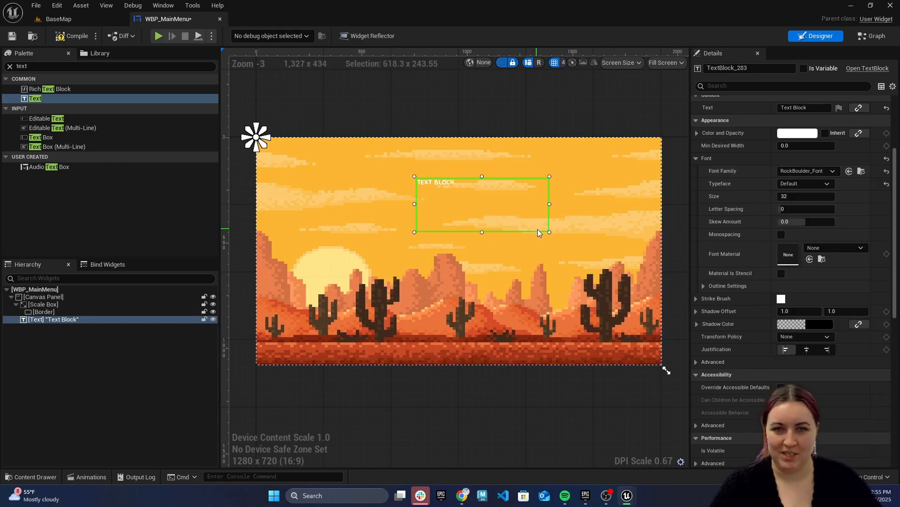
Enlarge the text block's font through sizes 80, 100 and 200, and settle on 300.
{"action": "left_click", "coordinate": [805, 199]}
{"action": "type", "text": "80"}
{"action": "key", "text": "Return"}
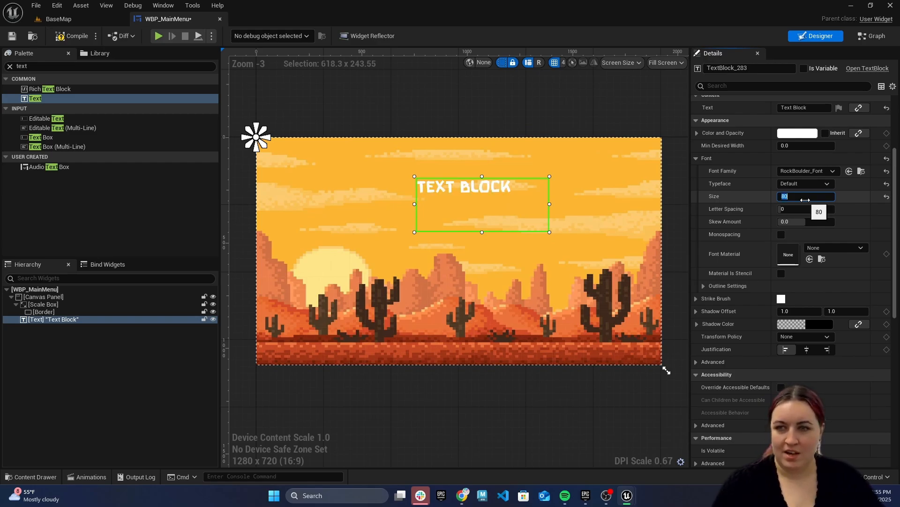
{"action": "type", "text": "100"}
{"action": "key", "text": "Return"}
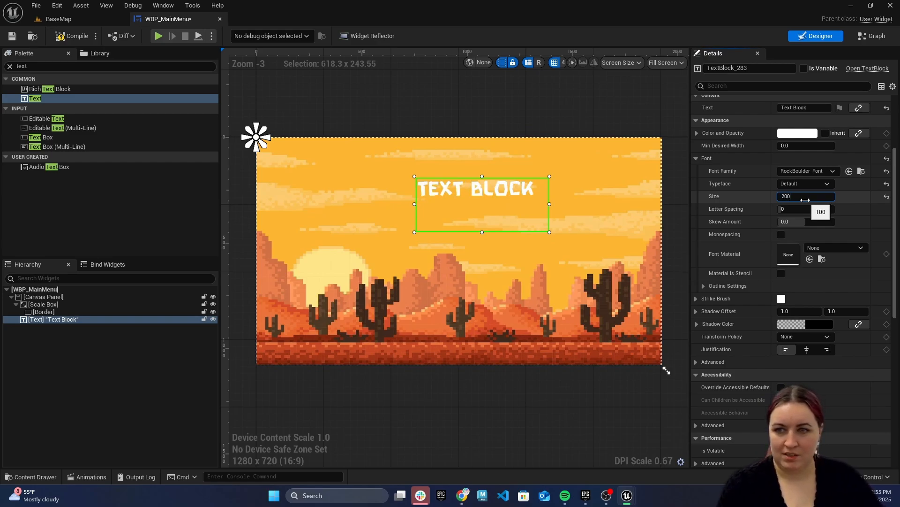
{"action": "key", "text": "Return"}
{"action": "type", "text": "300"}
{"action": "key", "text": "Return"}
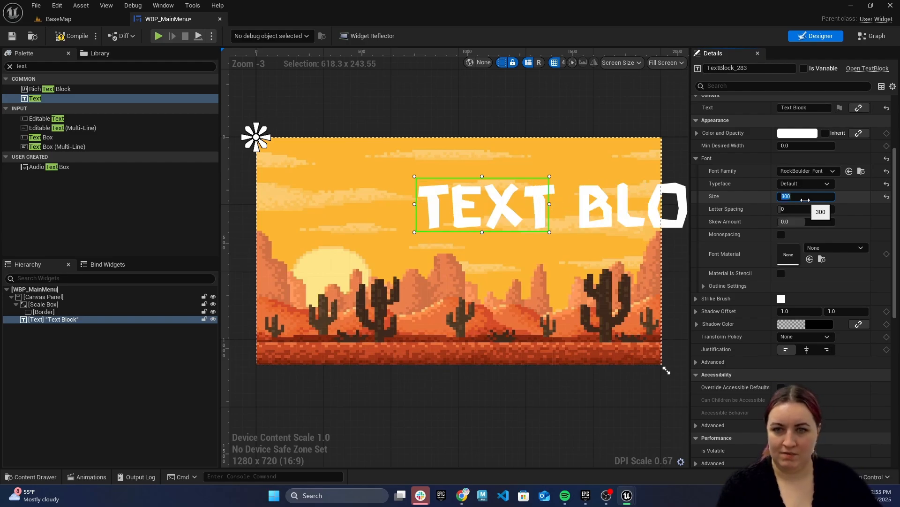
Place the text block at position 40, 64 with a width of about 1,811, and center its text justification.
{"action": "left_click_drag", "start_coordinate": [501, 194], "coordinate": [591, 178]}
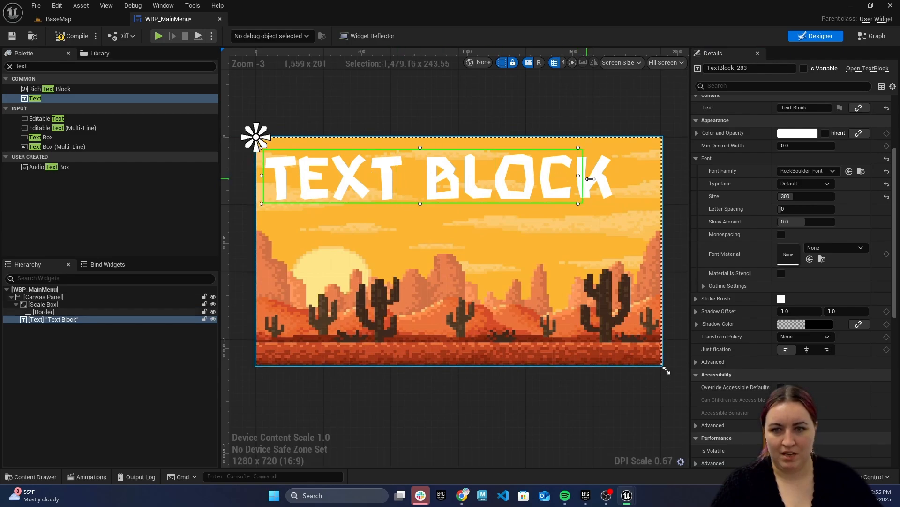
{"action": "left_click_drag", "start_coordinate": [648, 181], "coordinate": [648, 182]}
{"action": "scroll", "coordinate": [803, 303], "scroll_direction": "down", "scroll_amount": 2}
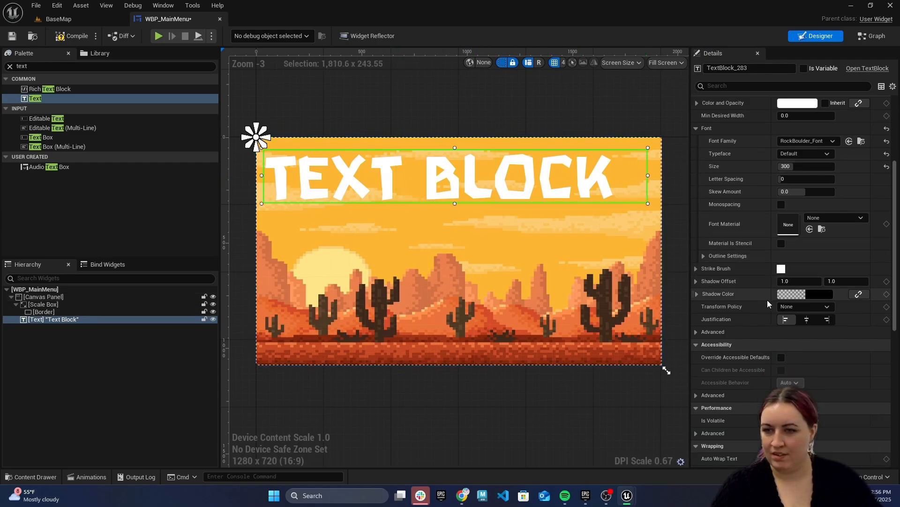
{"action": "left_click", "coordinate": [805, 304]}
{"action": "scroll", "coordinate": [803, 303], "scroll_direction": "up", "scroll_amount": 5}
{"action": "scroll", "coordinate": [463, 215], "scroll_direction": "up", "scroll_amount": 3}
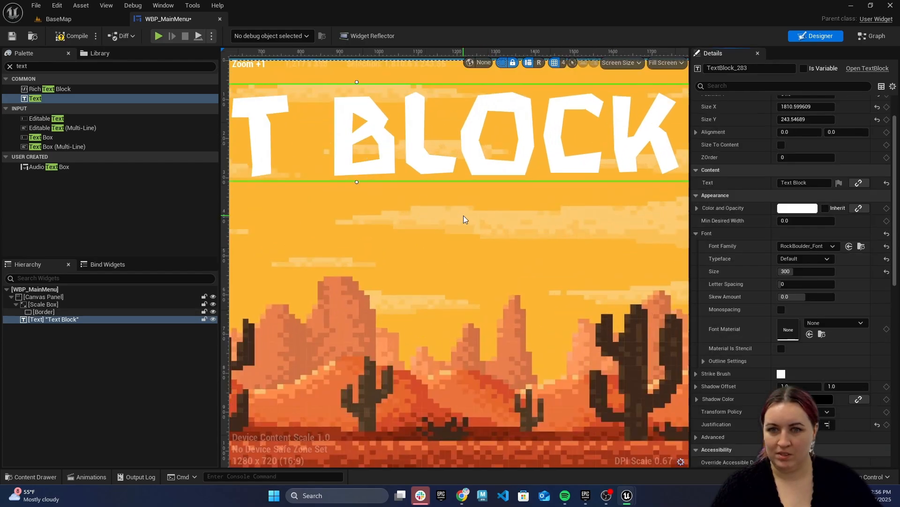
{"action": "scroll", "coordinate": [522, 219], "scroll_direction": "down", "scroll_amount": 1}
{"action": "scroll", "coordinate": [522, 219], "scroll_direction": "down", "scroll_amount": 1}
{"action": "scroll", "coordinate": [737, 275], "scroll_direction": "up", "scroll_amount": 1}
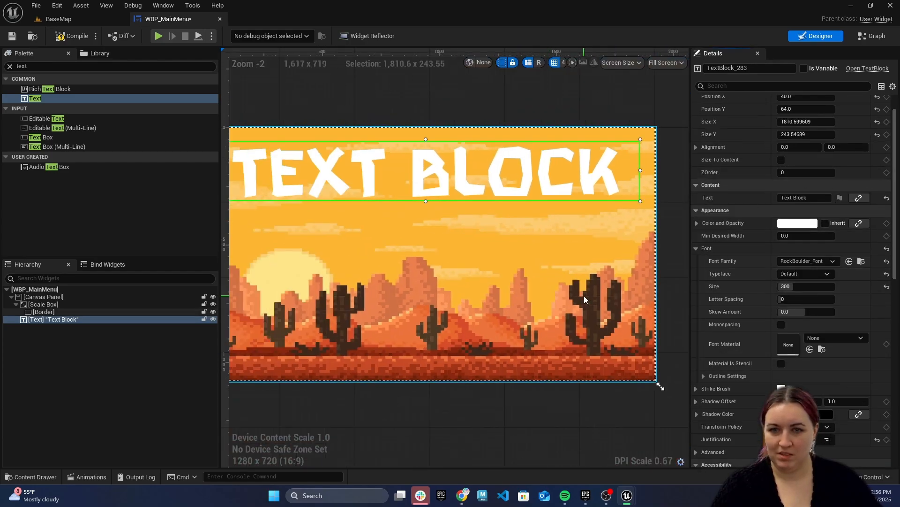
{"action": "scroll", "coordinate": [583, 295], "scroll_direction": "down", "scroll_amount": 1}
Try "Cactus" as the text block's title wording and clear the entry.
{"action": "left_click", "coordinate": [805, 209]}
{"action": "left_click", "coordinate": [805, 197]}
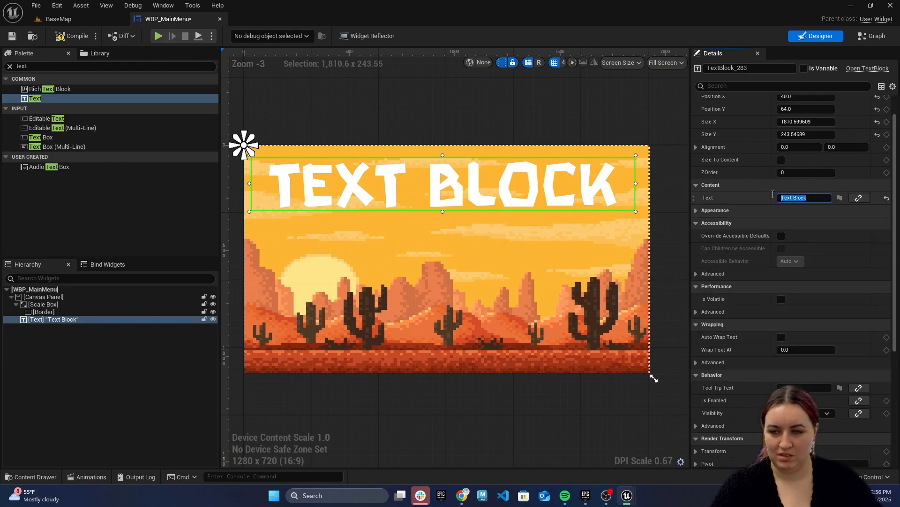
{"action": "type", "text": "Ca"}
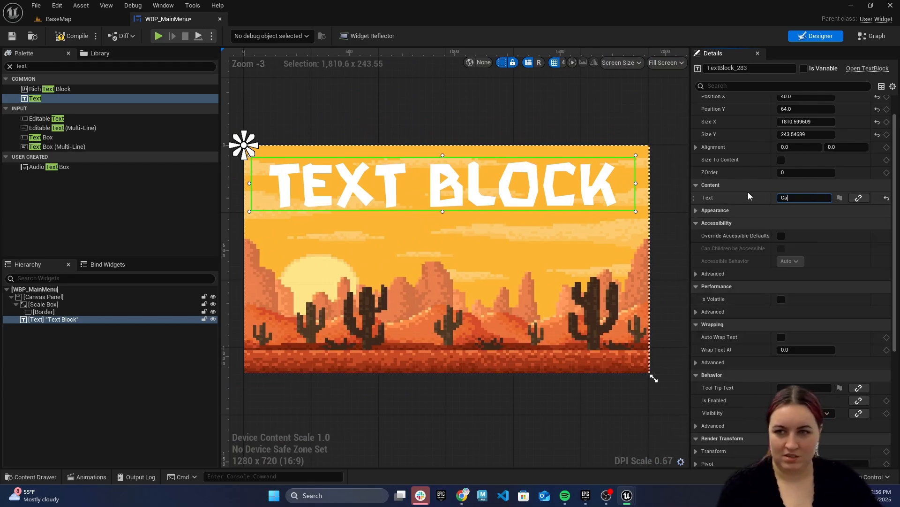
{"action": "type", "text": "ctus"}
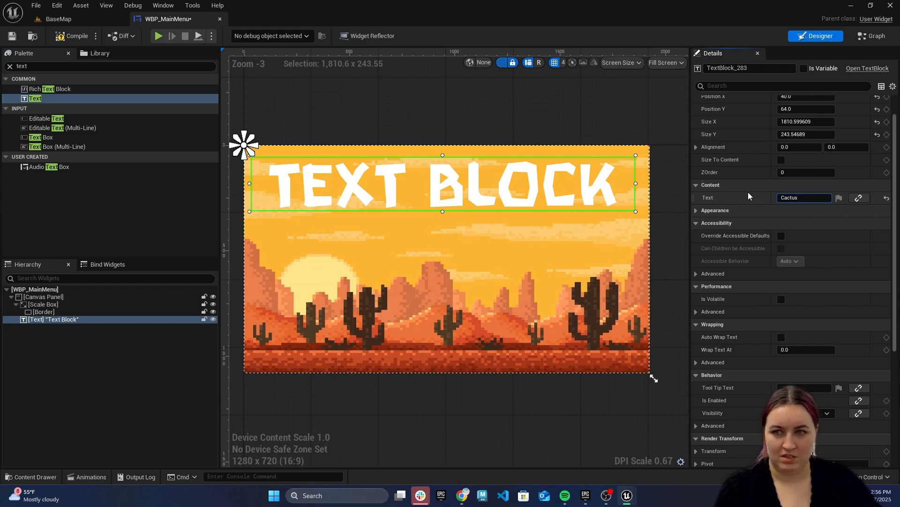
{"action": "key", "text": "BackSpace"}
{"action": "key", "text": "BackSpace"}
{"action": "key", "text": "BackSpace"}
{"action": "key", "text": "BackSpace"}
{"action": "key", "text": "BackSpace"}
{"action": "key", "text": "BackSpace"}
Try title drafts beginning with "Desert", including "Desert Ad", and clear the text entry each time.
{"action": "type", "text": "De"}
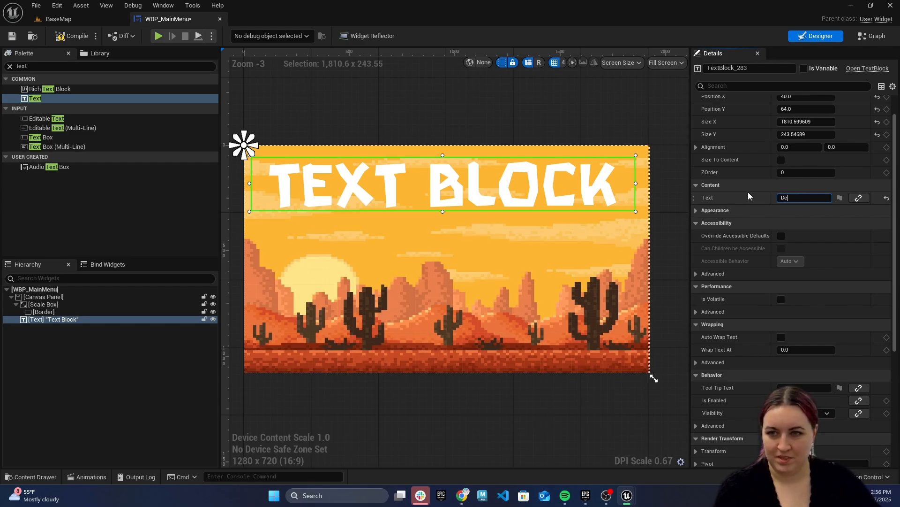
{"action": "type", "text": "sert"}
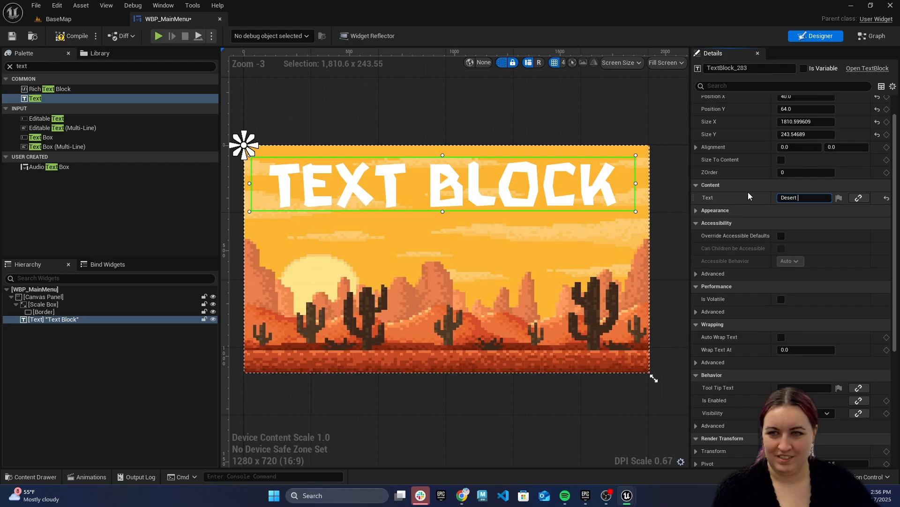
{"action": "key", "text": "BackSpace"}
{"action": "key", "text": "BackSpace"}
{"action": "key", "text": "BackSpace"}
{"action": "key", "text": "BackSpace"}
{"action": "key", "text": "BackSpace"}
{"action": "key", "text": "BackSpace"}
{"action": "key", "text": "BackSpace"}
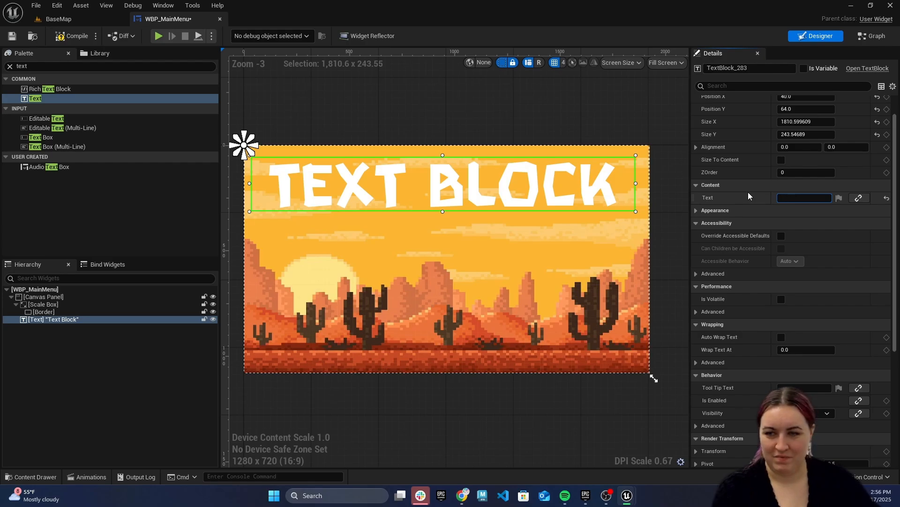
{"action": "type", "text": "D"}
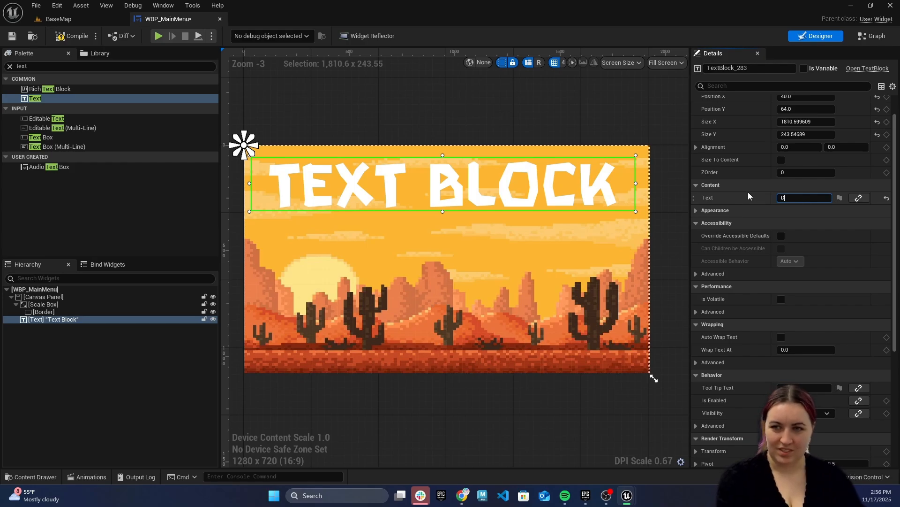
{"action": "type", "text": "esert"}
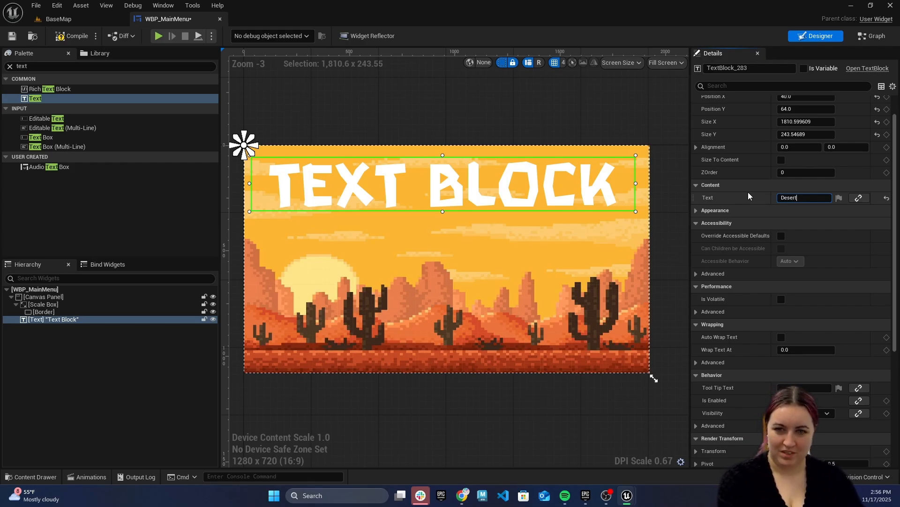
{"action": "type", "text": " Ad"}
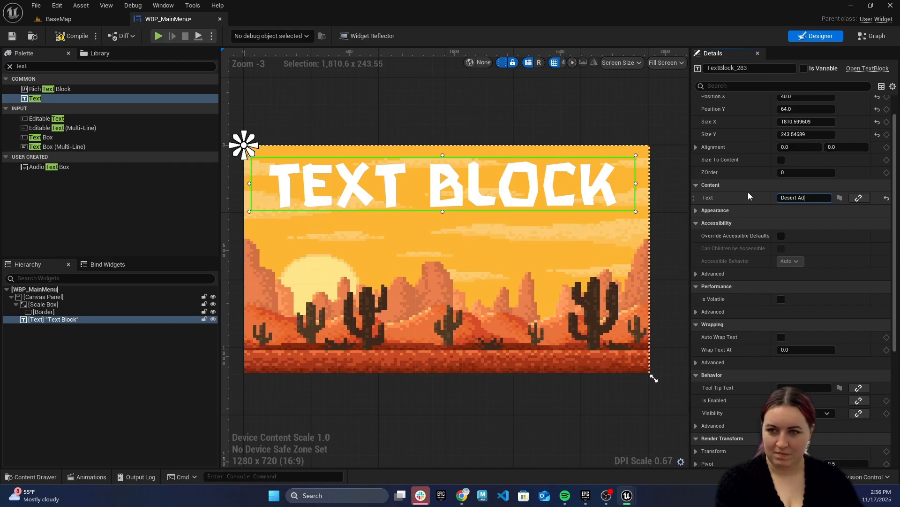
{"action": "key", "text": "BackSpace"}
{"action": "key", "text": "BackSpace"}
{"action": "key", "text": "BackSpace"}
{"action": "key", "text": "BackSpace"}
{"action": "key", "text": "BackSpace"}
{"action": "key", "text": "BackSpace"}
{"action": "key", "text": "BackSpace"}
{"action": "key", "text": "BackSpace"}
{"action": "key", "text": "BackSpace"}
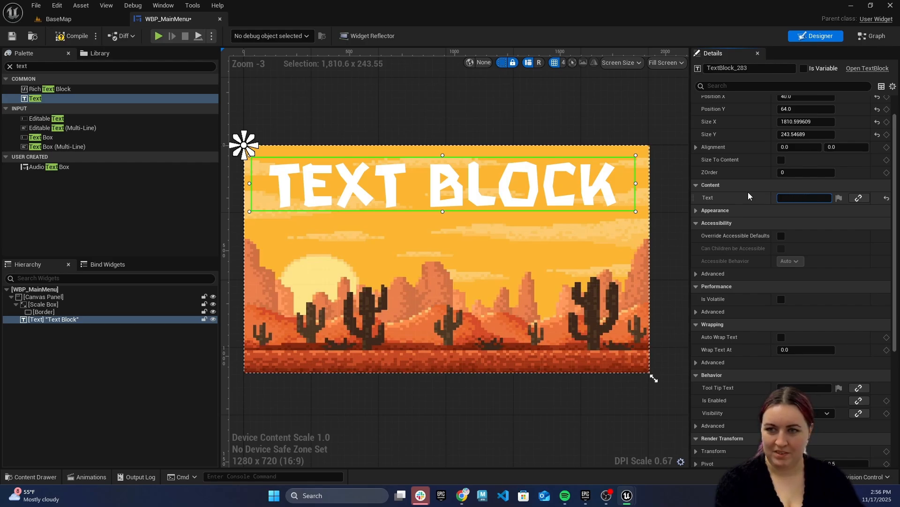
Set the text block's content to "Desert RPG" and deselect the widget.
{"action": "type", "text": "Desert RPG"}
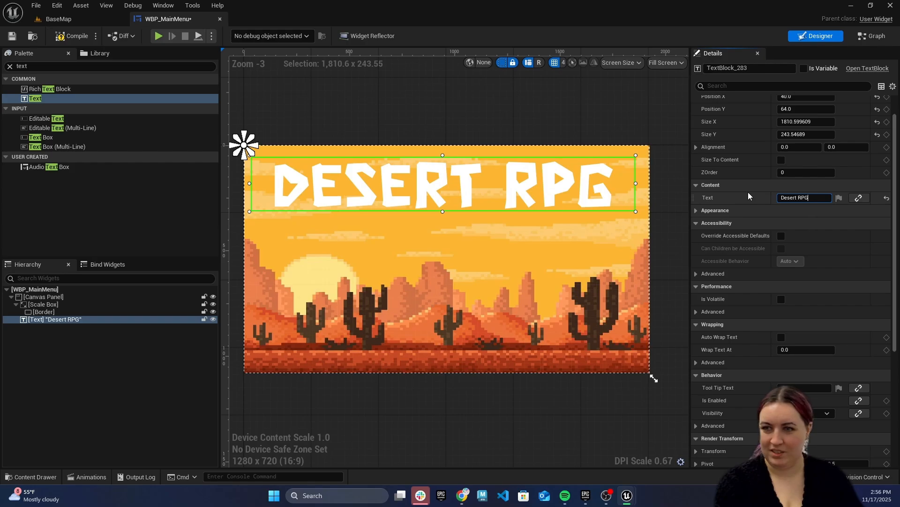
{"action": "left_click", "coordinate": [661, 199]}
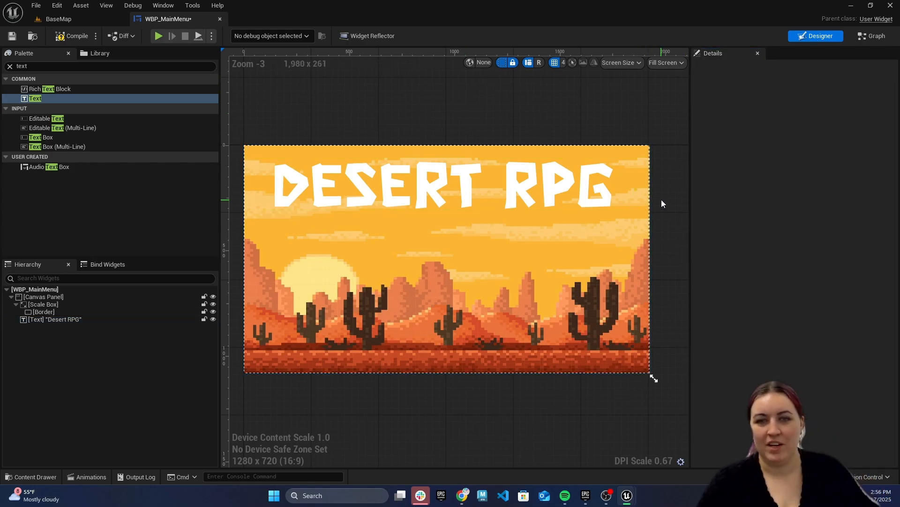
Set the "Desert RPG" title's color to the dark brown sampled from the large cactus in the background, and deselect the title.
{"action": "left_click", "coordinate": [373, 182]}
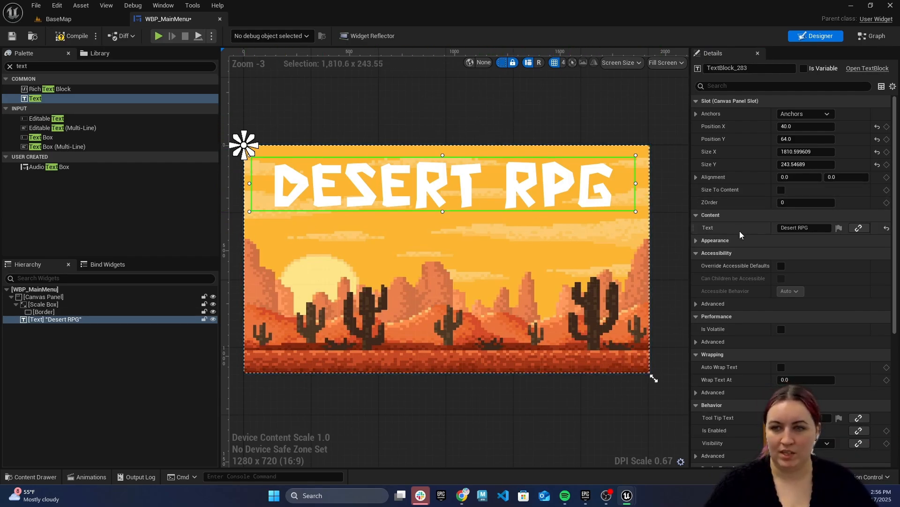
{"action": "scroll", "coordinate": [800, 246], "scroll_direction": "down", "scroll_amount": 8}
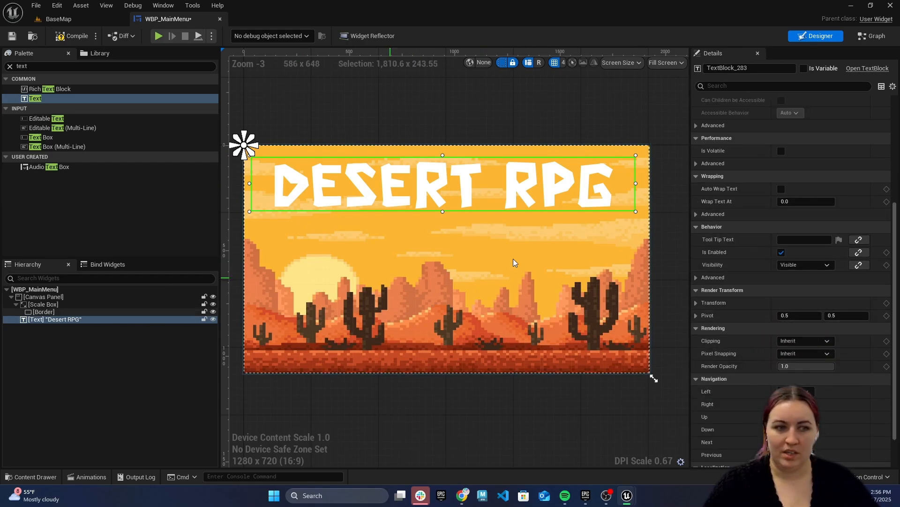
{"action": "scroll", "coordinate": [776, 191], "scroll_direction": "up", "scroll_amount": 2}
{"action": "scroll", "coordinate": [722, 300], "scroll_direction": "down", "scroll_amount": 1}
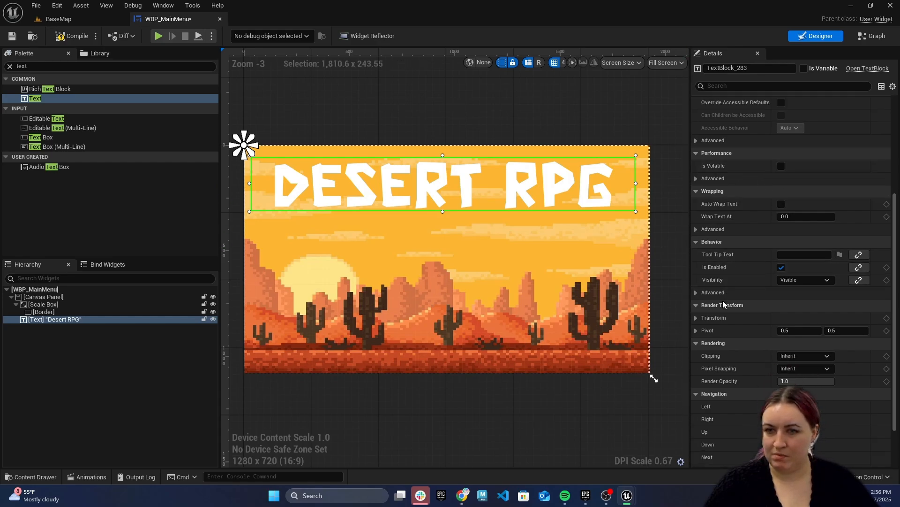
{"action": "scroll", "coordinate": [723, 296], "scroll_direction": "up", "scroll_amount": 7}
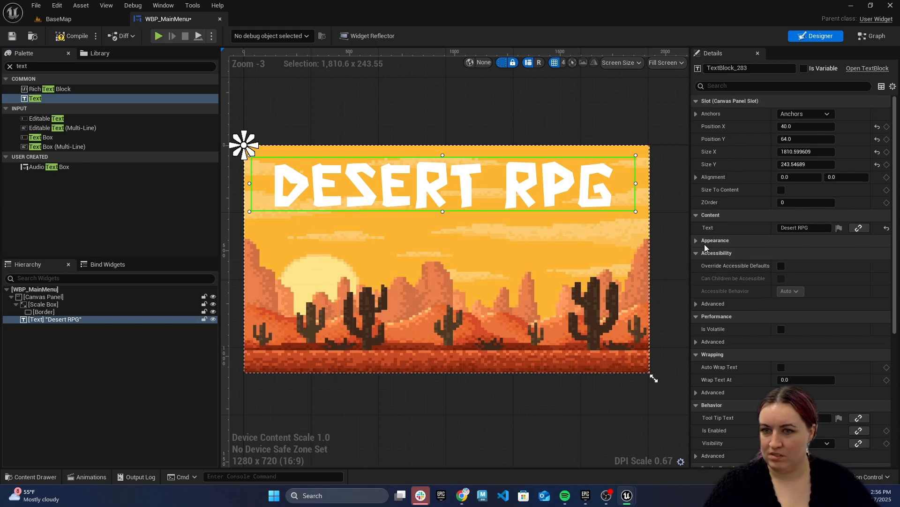
{"action": "left_click", "coordinate": [697, 240]}
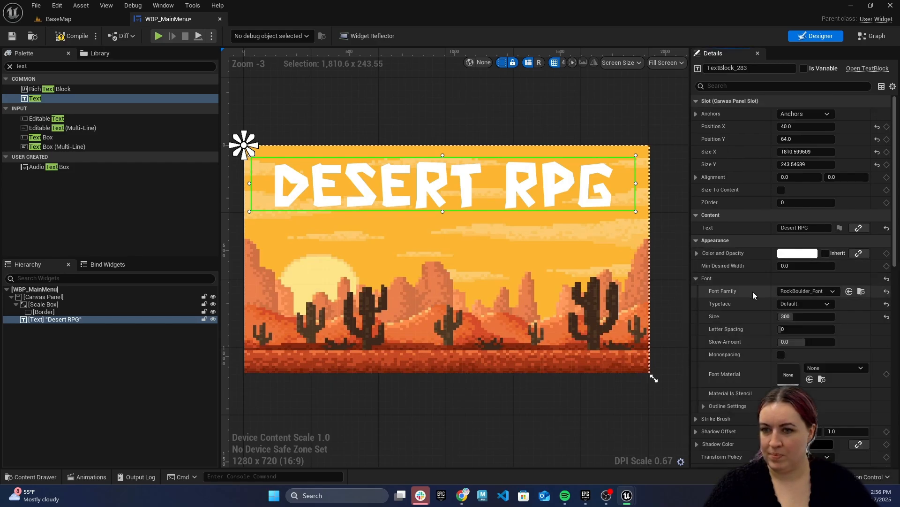
{"action": "scroll", "coordinate": [760, 291], "scroll_direction": "down", "scroll_amount": 2}
{"action": "scroll", "coordinate": [768, 293], "scroll_direction": "down", "scroll_amount": 2}
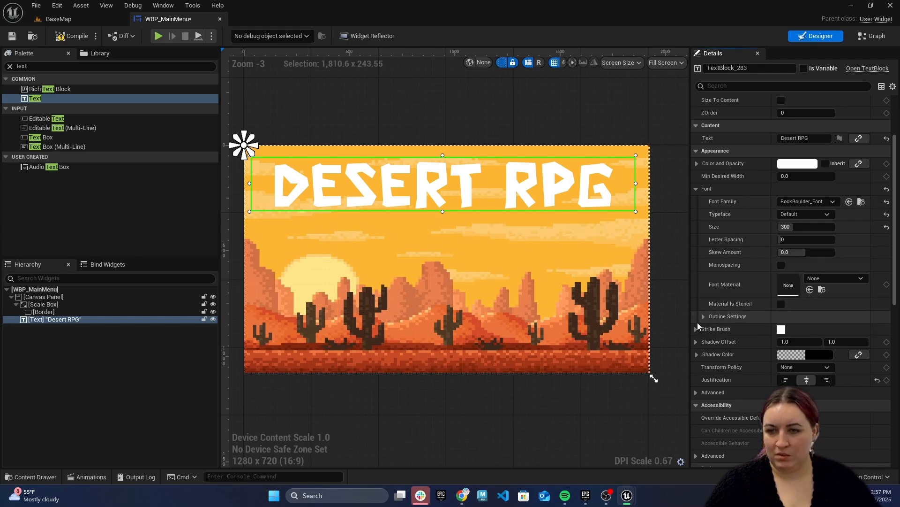
{"action": "left_click", "coordinate": [798, 163]}
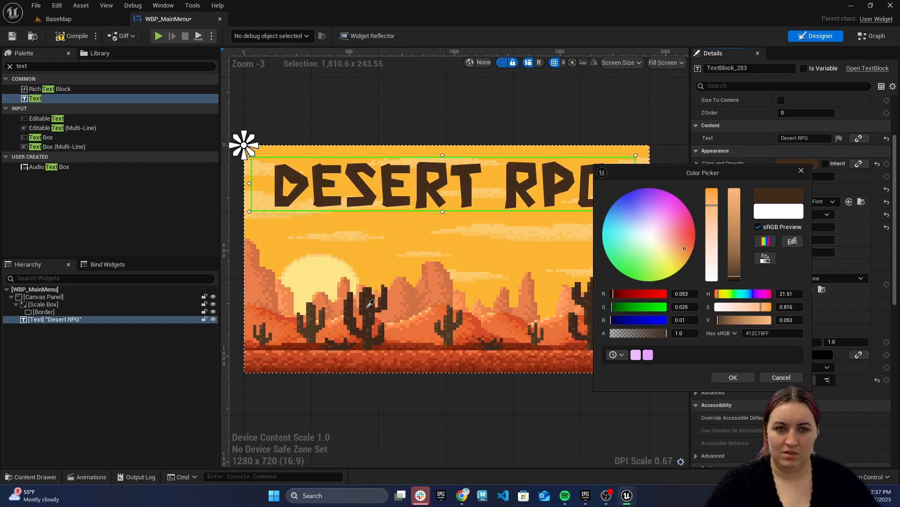
{"action": "left_click", "coordinate": [369, 306]}
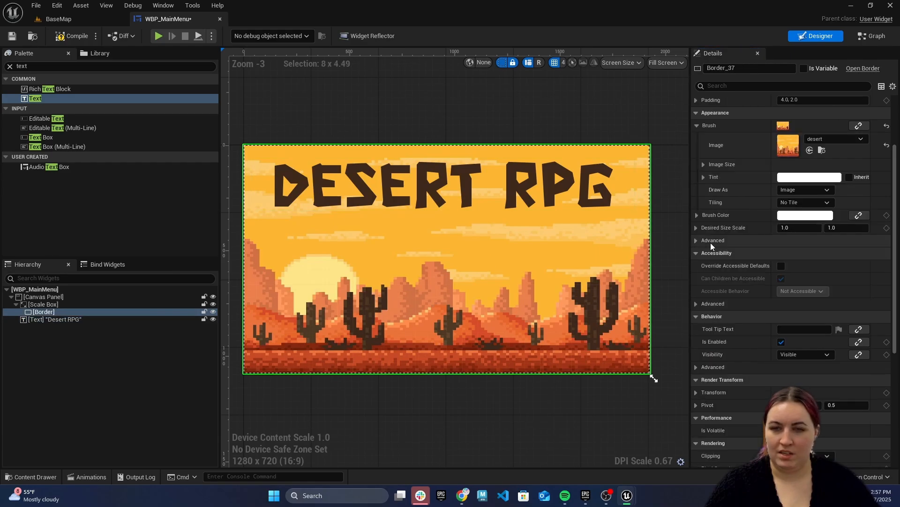
{"action": "left_click", "coordinate": [670, 221]}
{"action": "left_click", "coordinate": [474, 188]}
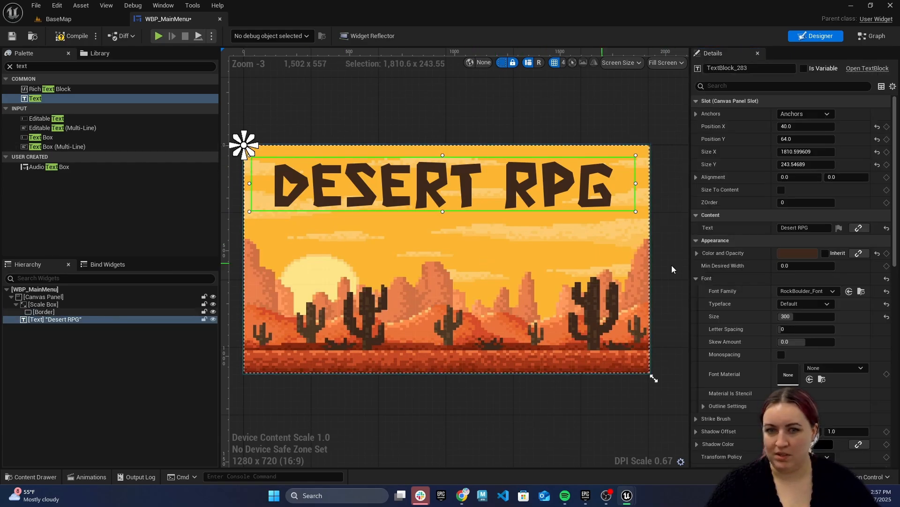
{"action": "left_click", "coordinate": [474, 390]}
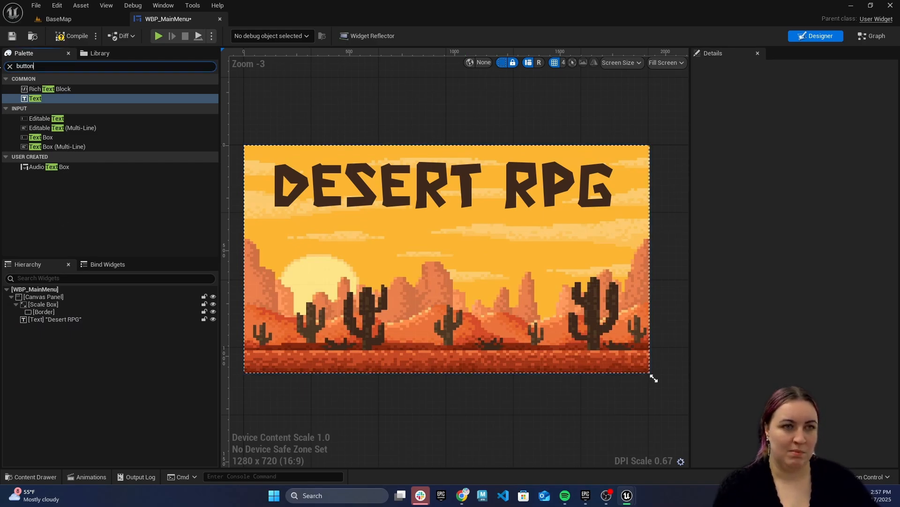
Add a Button to the canvas panel after the title text and nest a Text widget inside it.
{"action": "left_click_drag", "start_coordinate": [49, 108], "coordinate": [91, 207]}
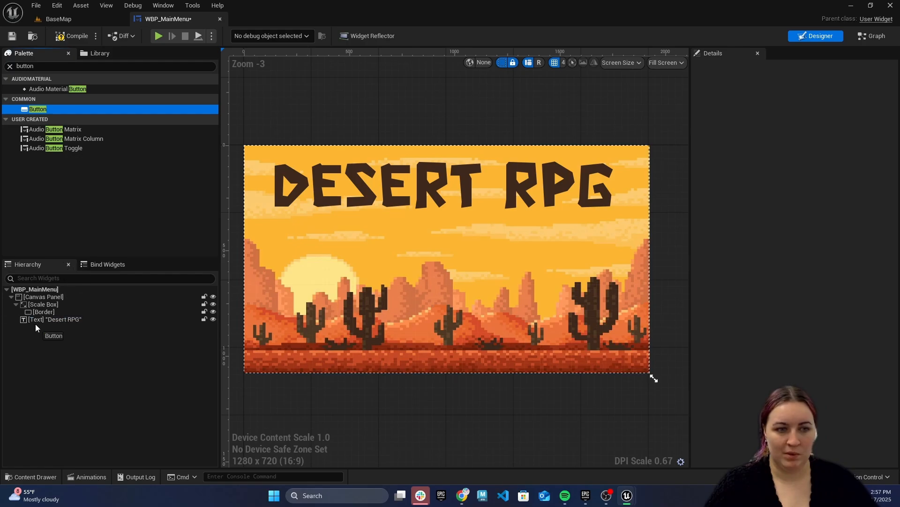
{"action": "left_click_drag", "start_coordinate": [42, 322], "coordinate": [42, 322]}
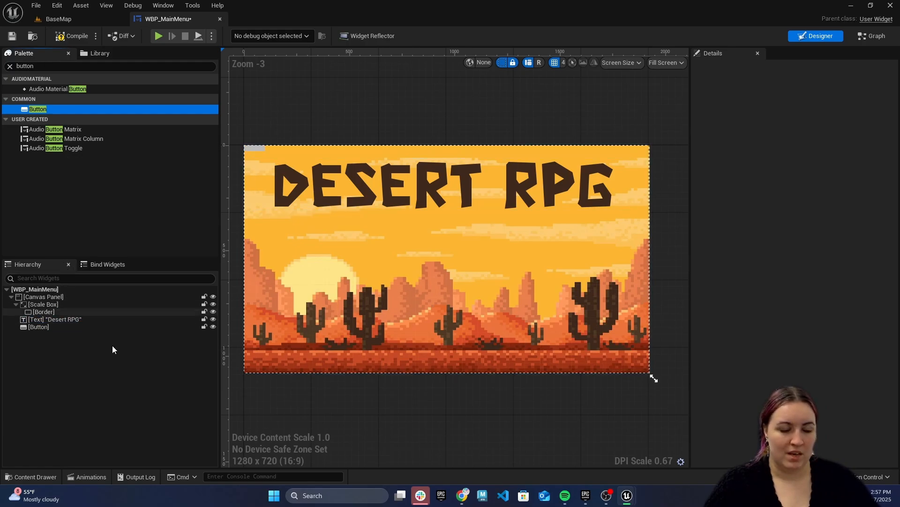
{"action": "left_click", "coordinate": [49, 327]}
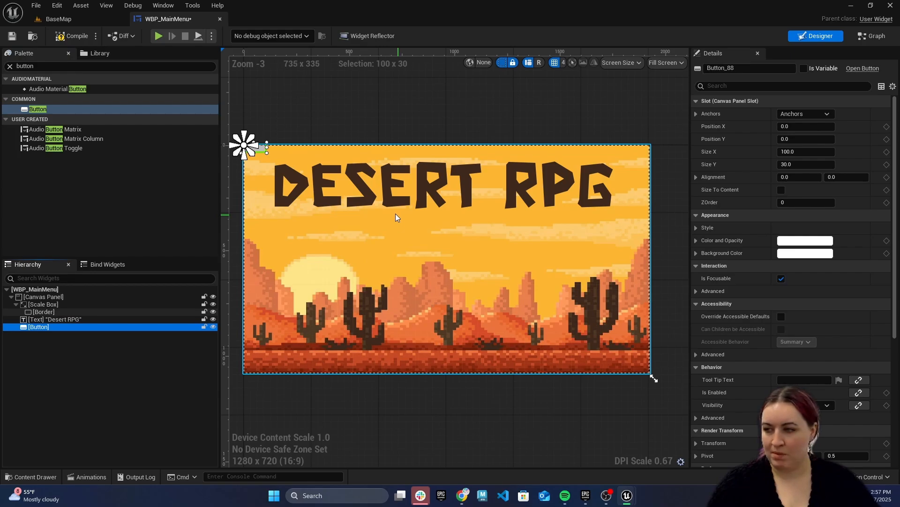
{"action": "double_click", "coordinate": [26, 66]}
{"action": "type", "text": "text"}
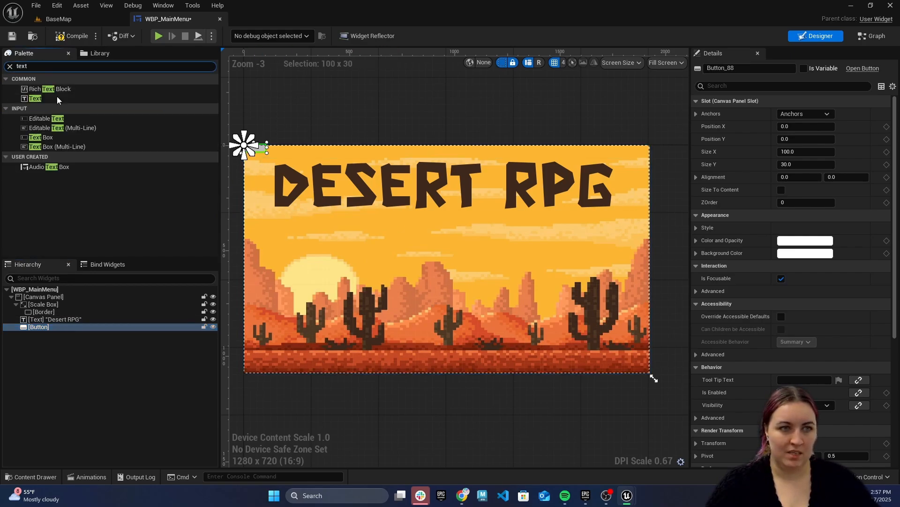
{"action": "left_click_drag", "start_coordinate": [36, 100], "coordinate": [44, 328]}
{"action": "left_click", "coordinate": [52, 334]}
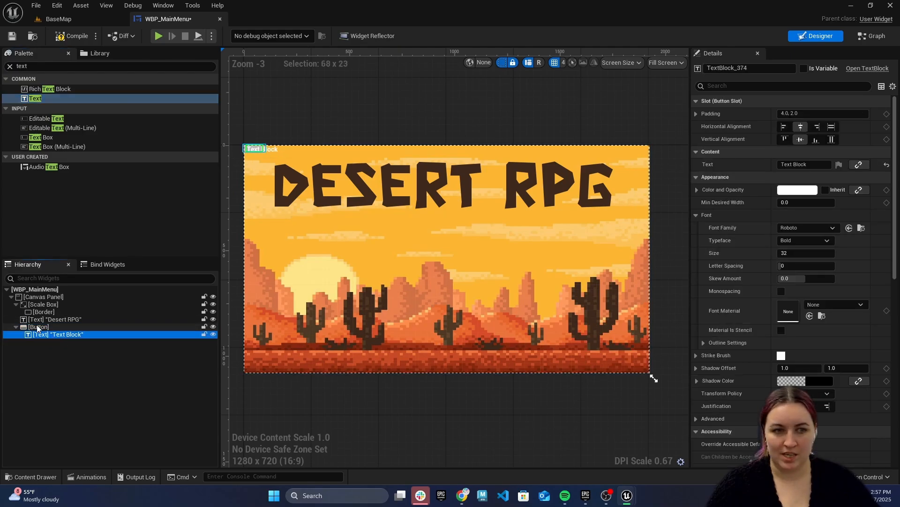
Place the button below the title at position 264, 396 with a size of about 563 by 217.
{"action": "left_click", "coordinate": [37, 326]}
{"action": "left_click_drag", "start_coordinate": [266, 151], "coordinate": [399, 268]}
{"action": "mouse_move", "coordinate": [412, 290]}
{"action": "left_mouse_down"}
{"action": "mouse_move", "coordinate": [425, 303]}
{"action": "mouse_move", "coordinate": [454, 296]}
{"action": "mouse_move", "coordinate": [395, 250]}
{"action": "mouse_move", "coordinate": [416, 278]}
{"action": "left_mouse_up"}
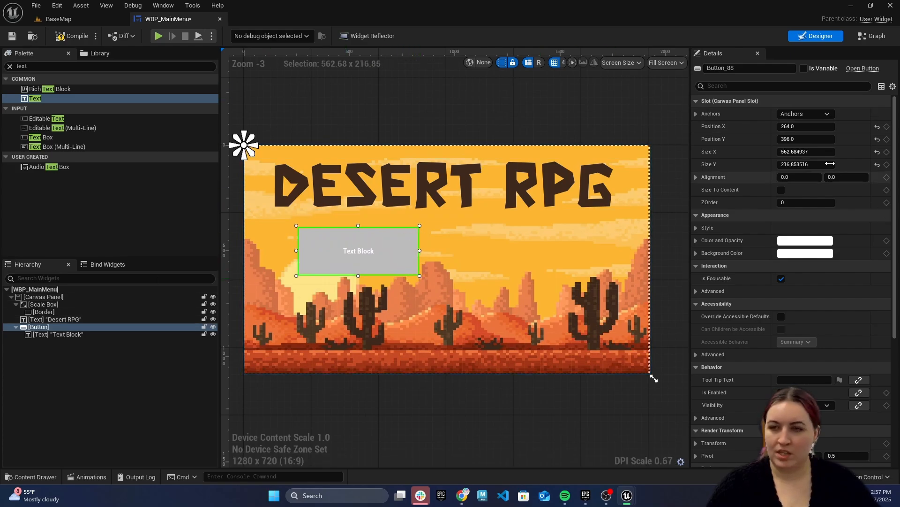
Examine the button's color, style and behavior properties for where its appearance can be customized.
{"action": "scroll", "coordinate": [825, 276], "scroll_direction": "down", "scroll_amount": 3}
{"action": "scroll", "coordinate": [828, 277], "scroll_direction": "up", "scroll_amount": 3}
{"action": "scroll", "coordinate": [797, 239], "scroll_direction": "down", "scroll_amount": 1}
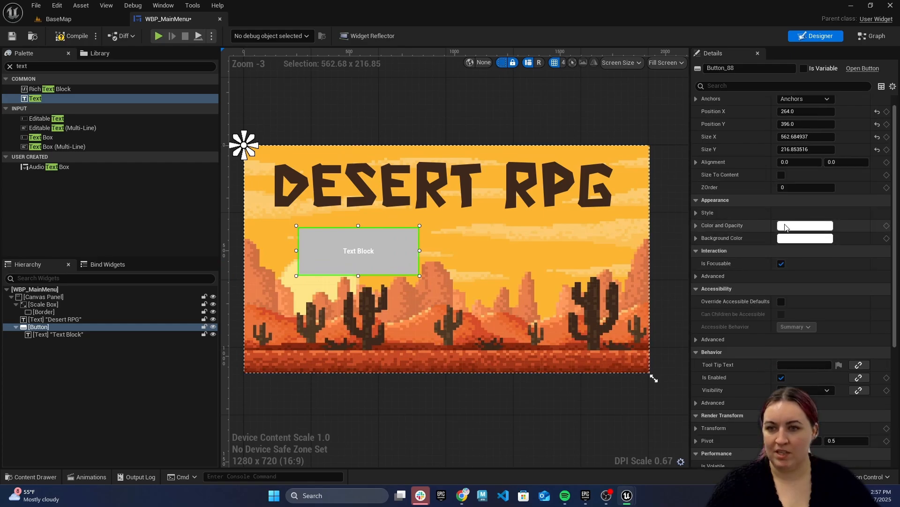
{"action": "scroll", "coordinate": [746, 235], "scroll_direction": "up", "scroll_amount": 1}
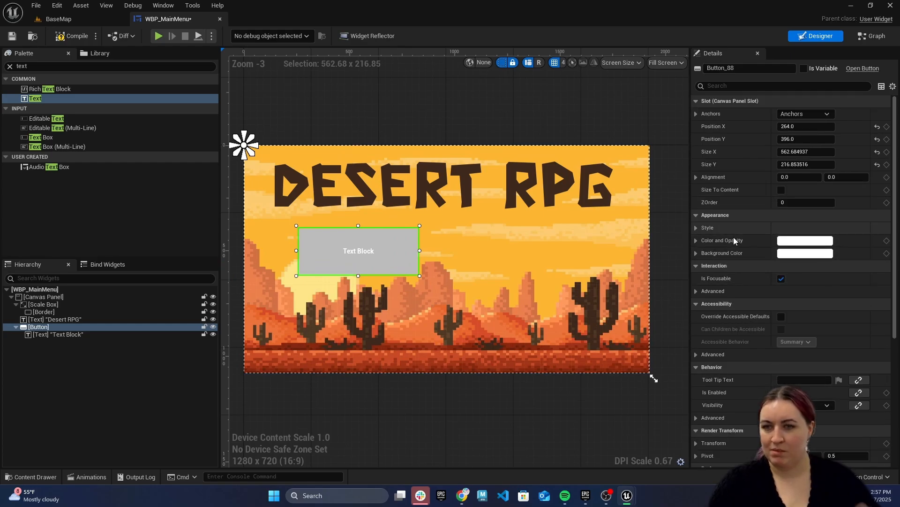
{"action": "left_click", "coordinate": [695, 240]}
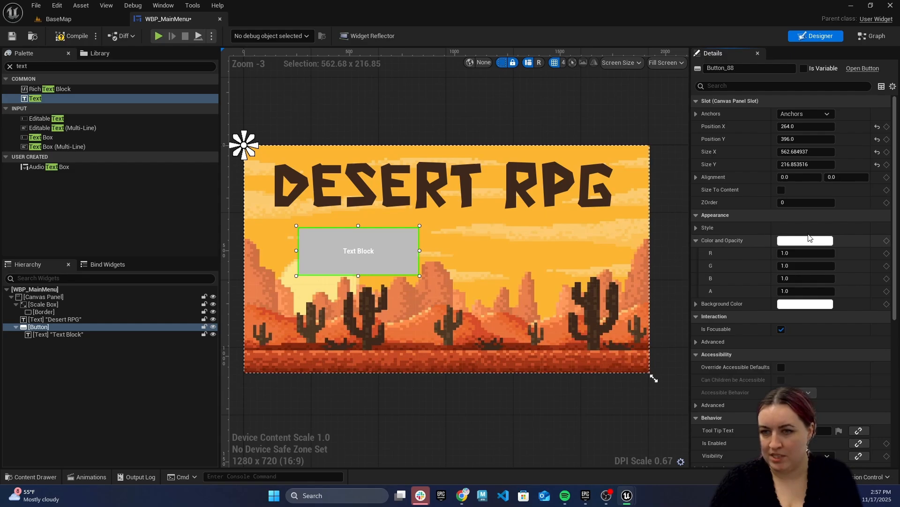
{"action": "left_click", "coordinate": [697, 239]}
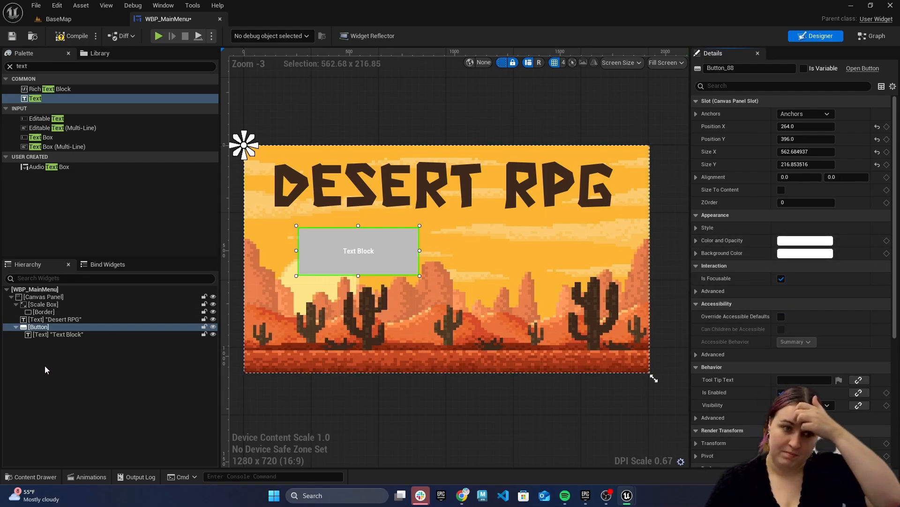
{"action": "scroll", "coordinate": [839, 289], "scroll_direction": "down", "scroll_amount": 5}
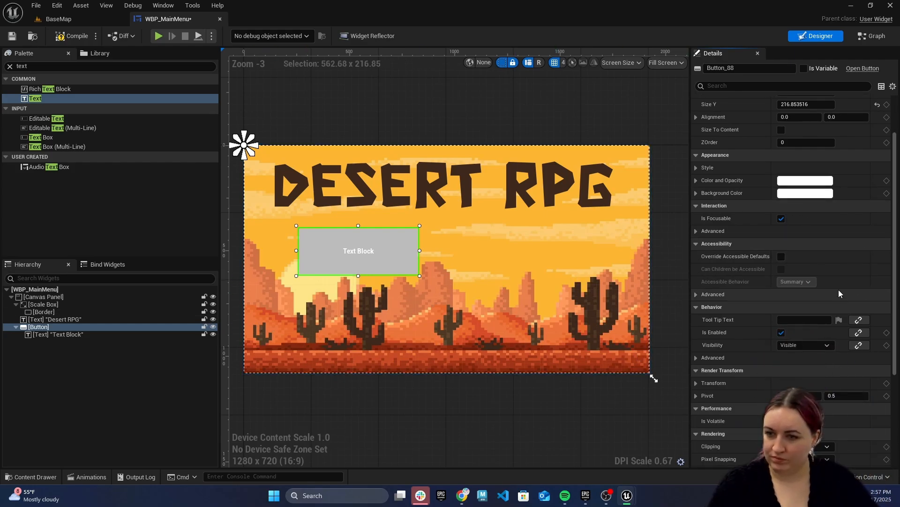
{"action": "scroll", "coordinate": [843, 308], "scroll_direction": "up", "scroll_amount": 5}
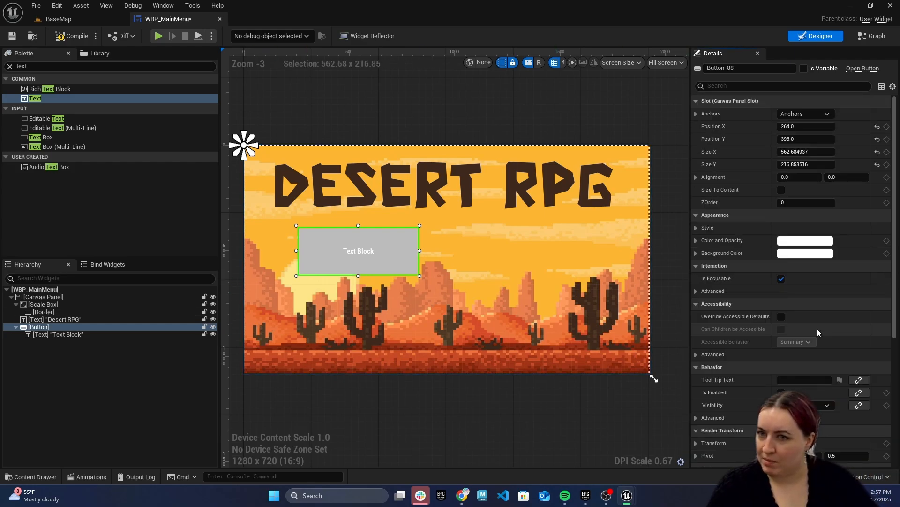
{"action": "left_click", "coordinate": [697, 226]}
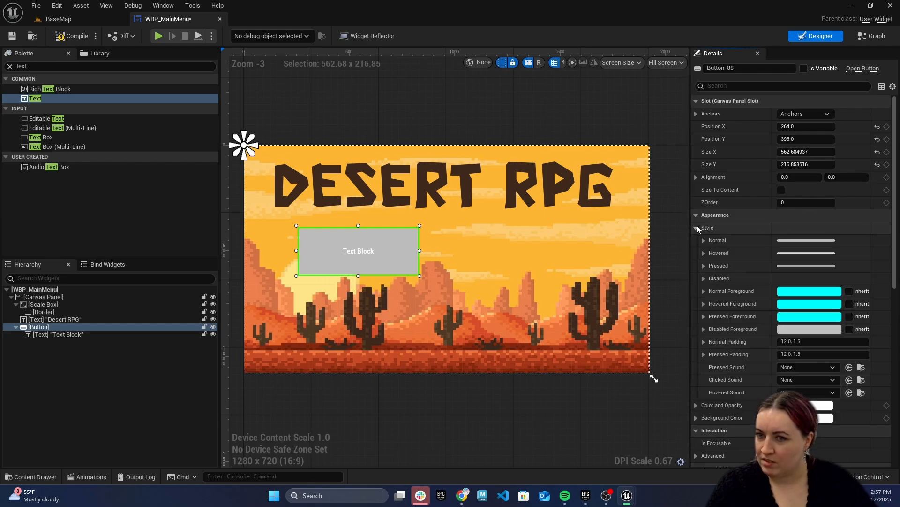
{"action": "left_click", "coordinate": [696, 227]}
{"action": "scroll", "coordinate": [697, 222], "scroll_direction": "down", "scroll_amount": 2}
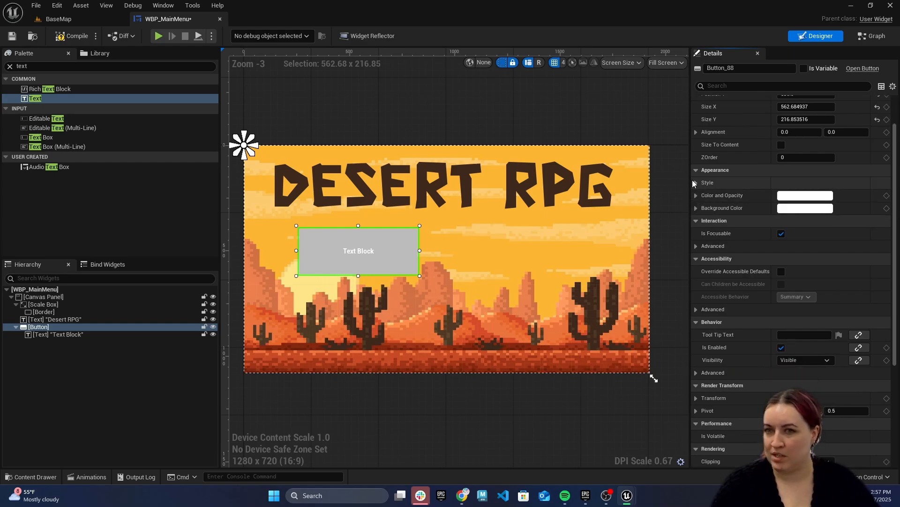
Assign the Btn-Orange image to the button's Normal style.
{"action": "left_click", "coordinate": [696, 182]}
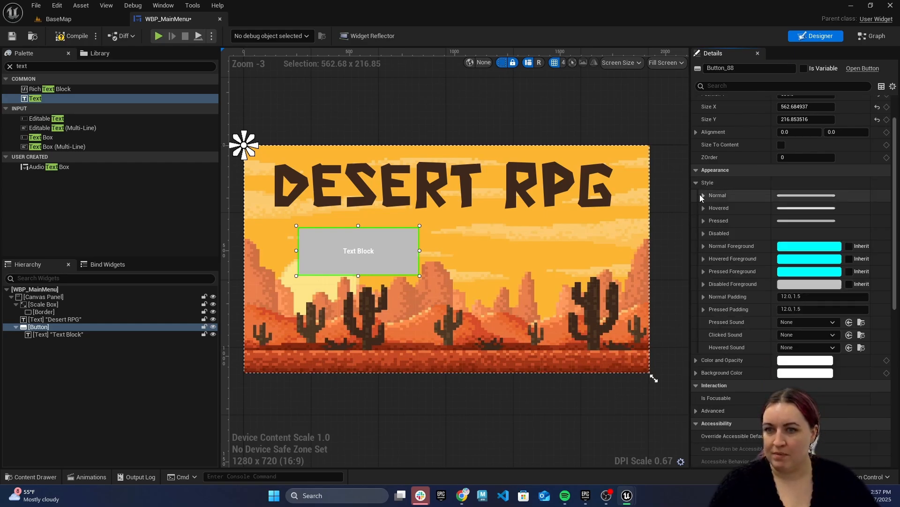
{"action": "left_click", "coordinate": [703, 195]}
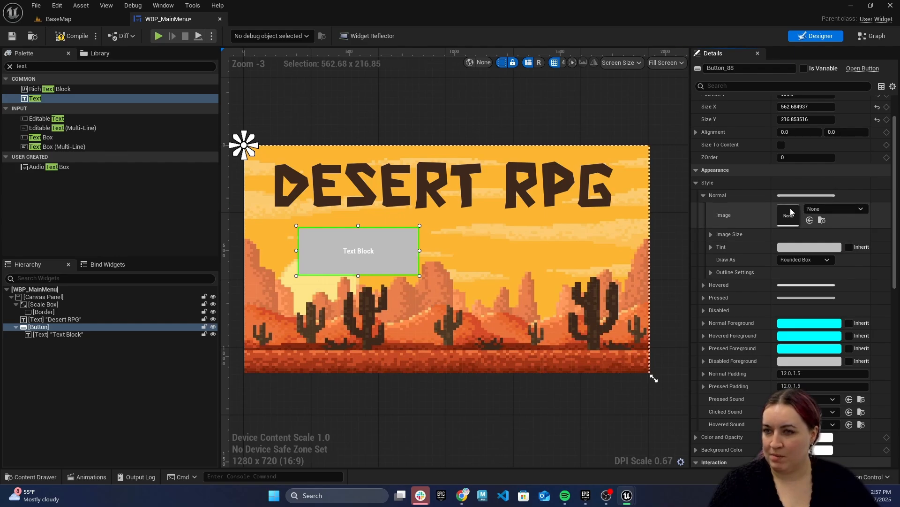
{"action": "left_click", "coordinate": [832, 210]}
{"action": "type", "text": "btn"}
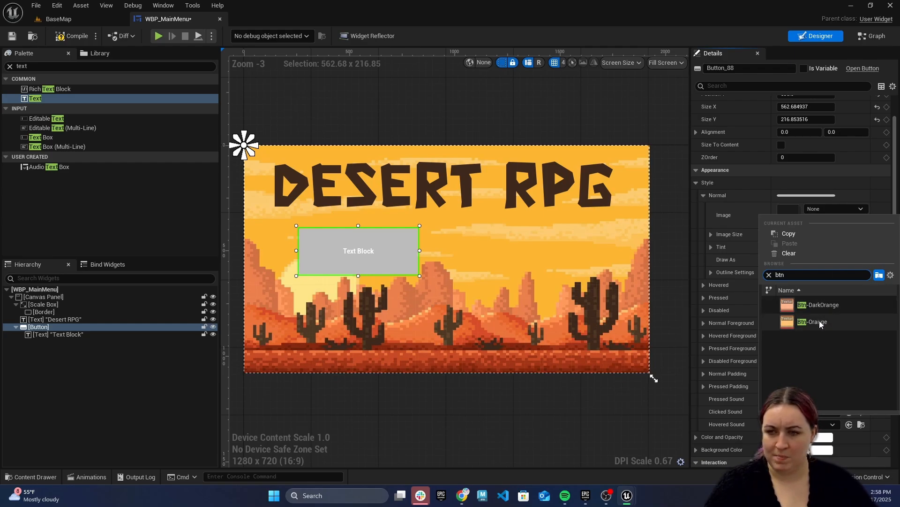
{"action": "left_click", "coordinate": [820, 322]}
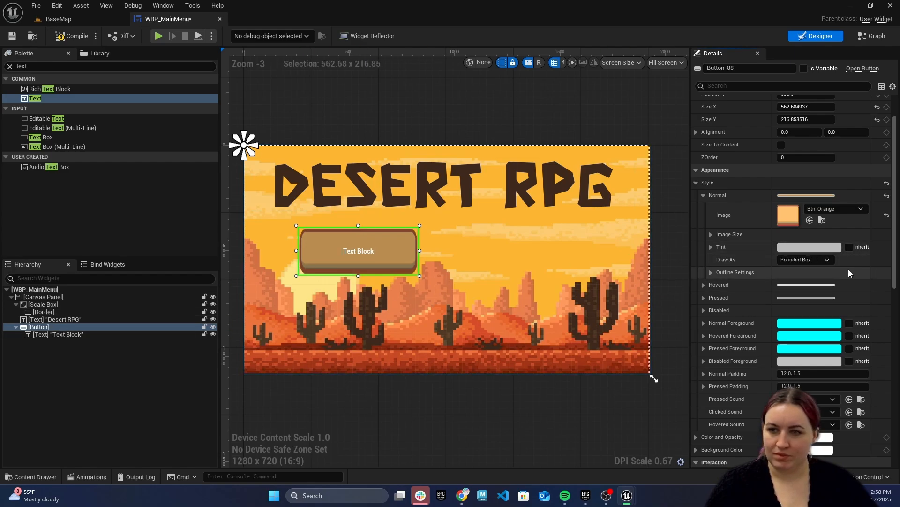
Assign the Btn-DarkOrange image to the button's Hovered style.
{"action": "scroll", "coordinate": [847, 270], "scroll_direction": "down", "scroll_amount": 1}
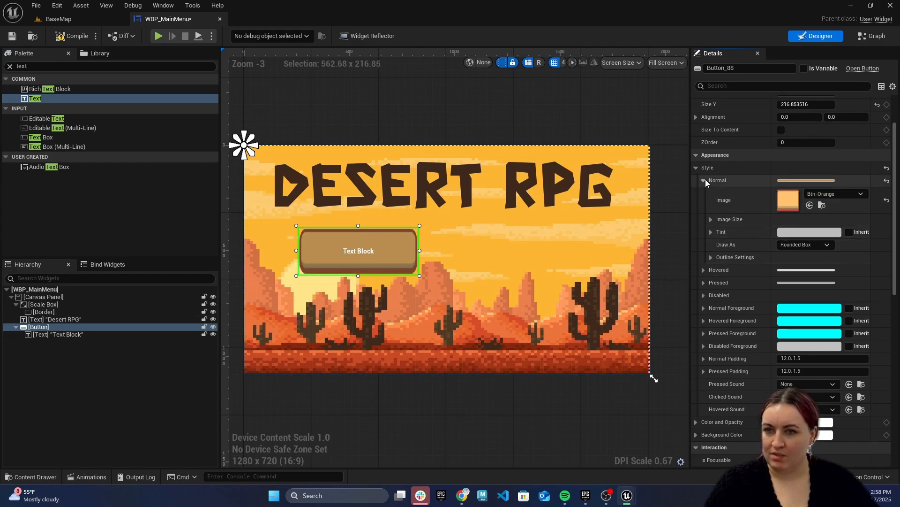
{"action": "left_click", "coordinate": [703, 270]}
{"action": "scroll", "coordinate": [770, 263], "scroll_direction": "down", "scroll_amount": 2}
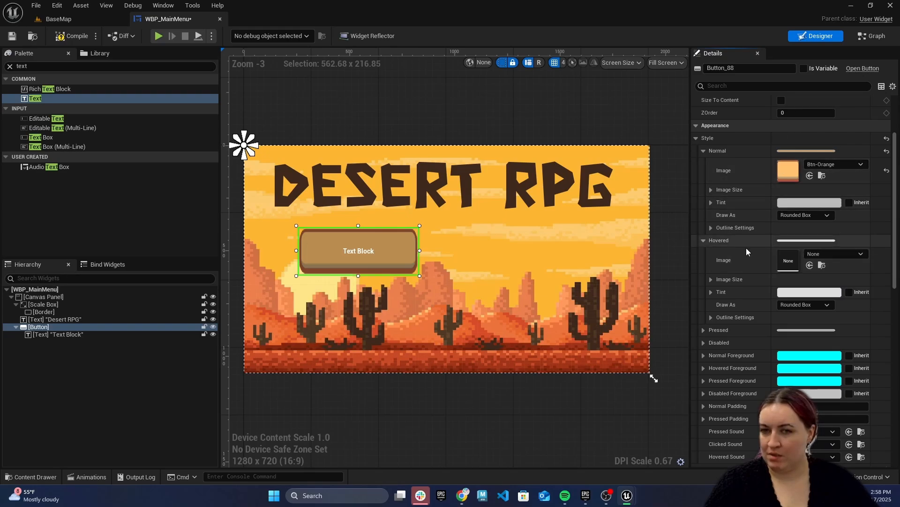
{"action": "left_click", "coordinate": [855, 254]}
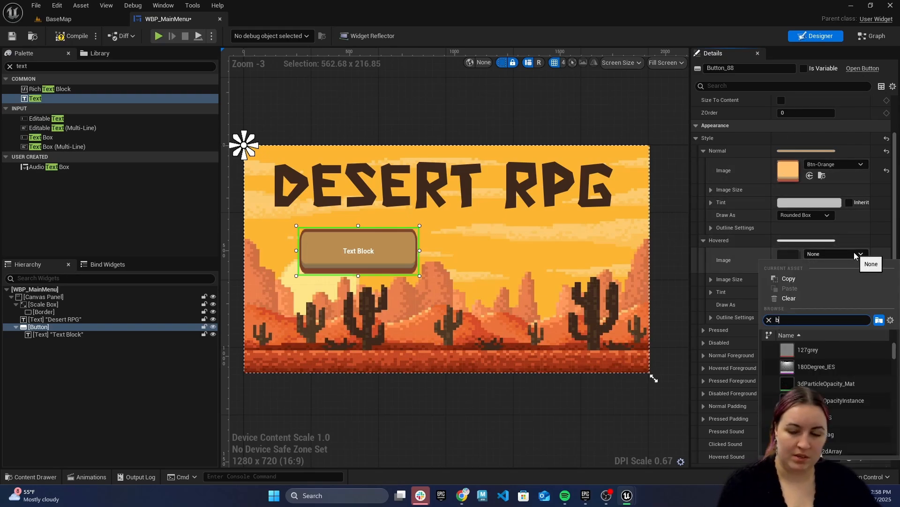
{"action": "type", "text": "btn"}
{"action": "left_click", "coordinate": [840, 352]}
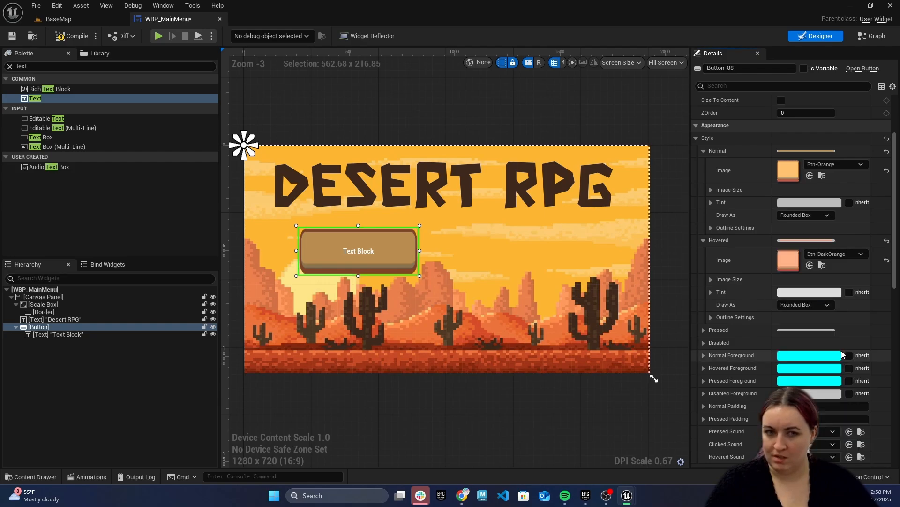
Assign the Btn-DarkOrange image to the button's Pressed style.
{"action": "left_click", "coordinate": [703, 331]}
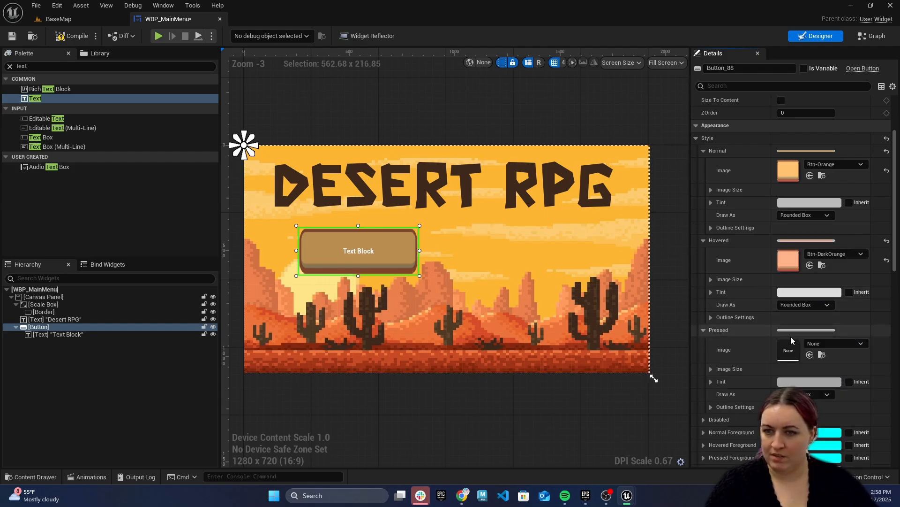
{"action": "left_click", "coordinate": [834, 344]}
{"action": "type", "text": "dark"}
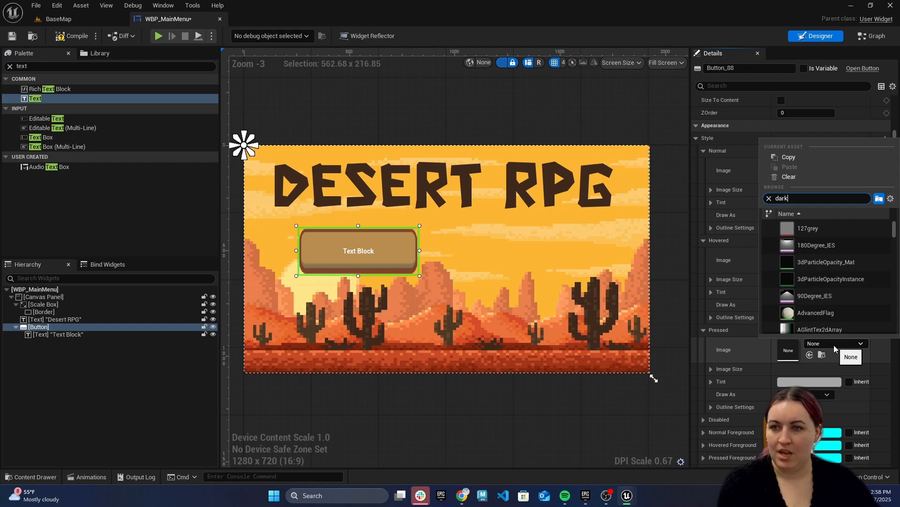
{"action": "left_click", "coordinate": [829, 227]}
{"action": "scroll", "coordinate": [784, 285], "scroll_direction": "down", "scroll_amount": 2}
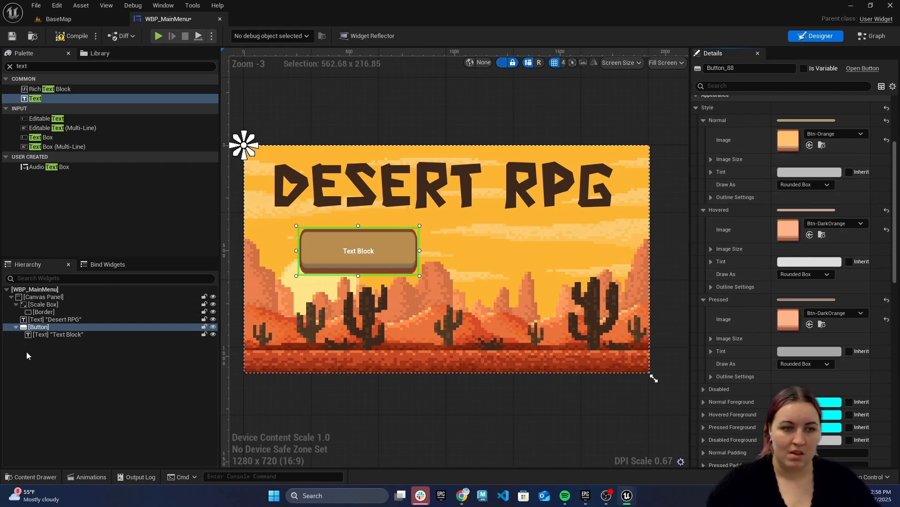
Set the button's text block to the RockBoulder_Font font family at size 100.
{"action": "left_click", "coordinate": [54, 333]}
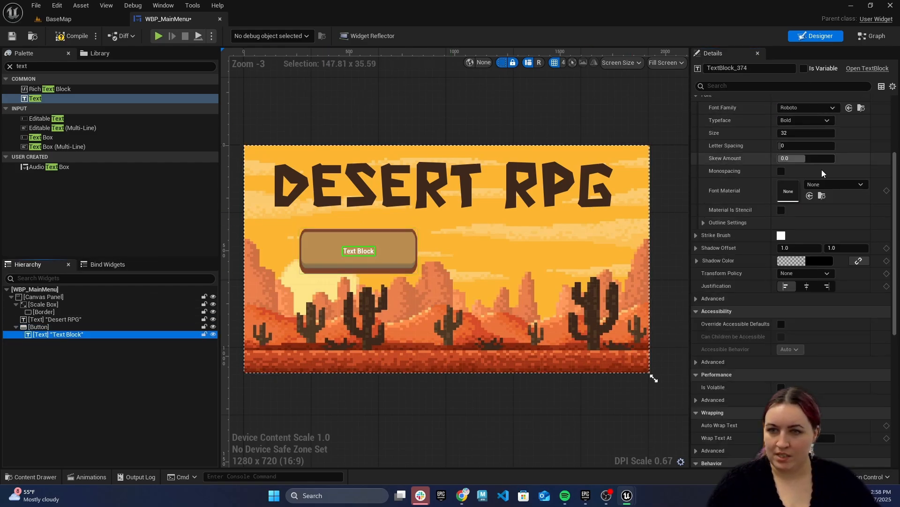
{"action": "scroll", "coordinate": [822, 174], "scroll_direction": "up", "scroll_amount": 3}
{"action": "left_click", "coordinate": [807, 182]}
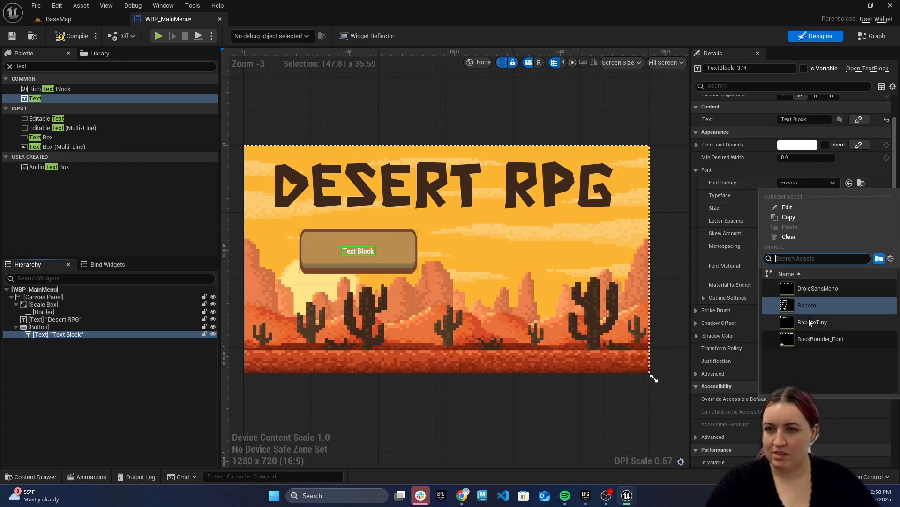
{"action": "left_click", "coordinate": [822, 337]}
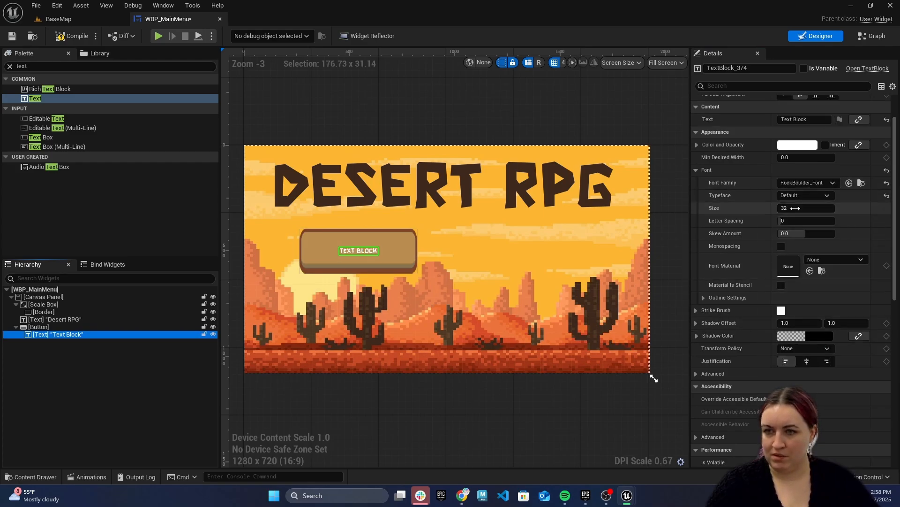
{"action": "left_click", "coordinate": [793, 209]}
{"action": "type", "text": "100"}
{"action": "key", "text": "Return"}
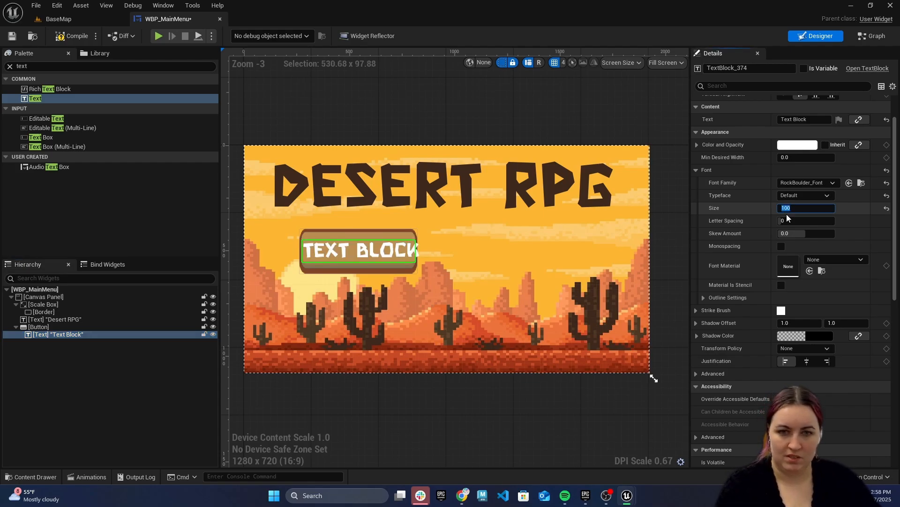
Change the button's label to "PLAY" and set its font size to 150.
{"action": "scroll", "coordinate": [788, 217], "scroll_direction": "up", "scroll_amount": 2}
{"action": "left_click", "coordinate": [804, 164]}
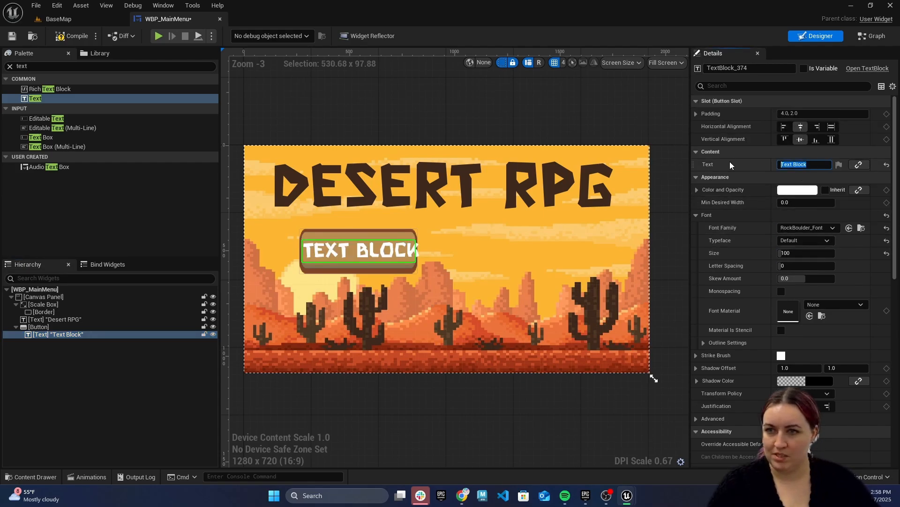
{"action": "type", "text": "Pla"}
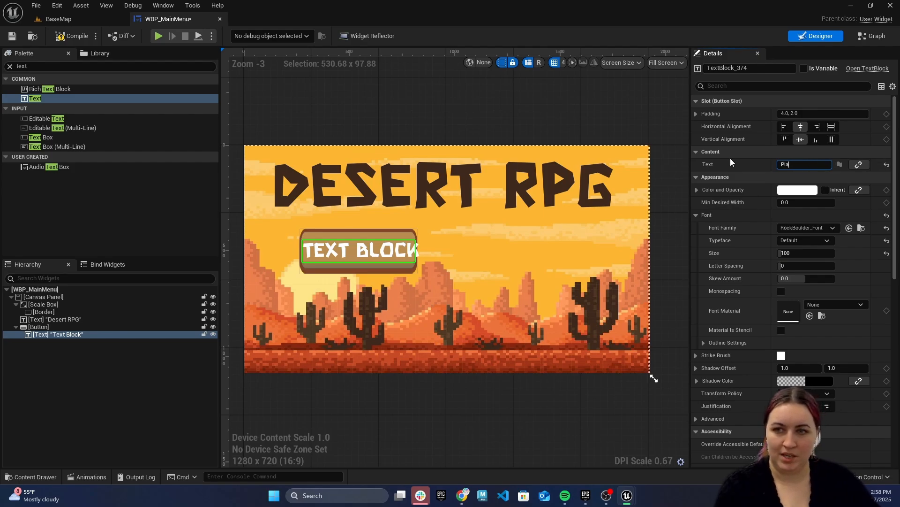
{"action": "key", "text": "BackSpace"}
{"action": "key", "text": "BackSpace"}
{"action": "type", "text": "LAY"}
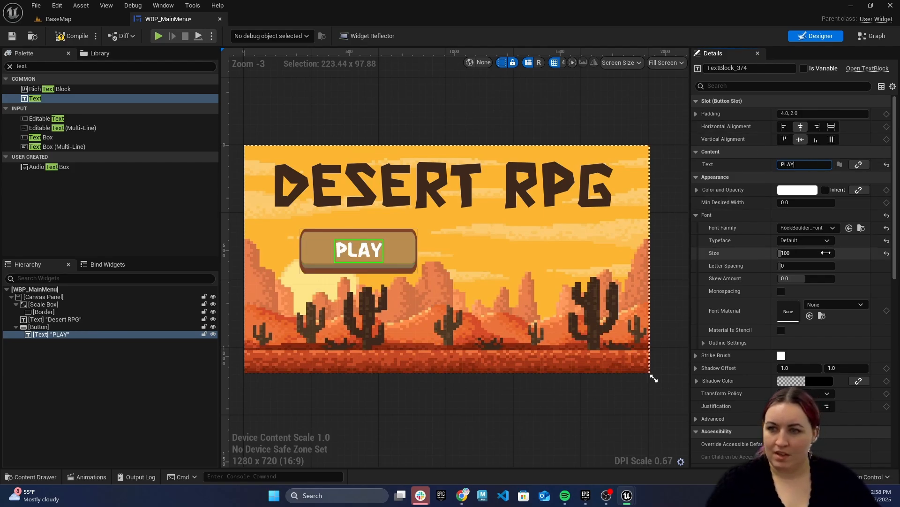
{"action": "left_click", "coordinate": [807, 254]}
{"action": "type", "text": "150"}
{"action": "key", "text": "Return"}
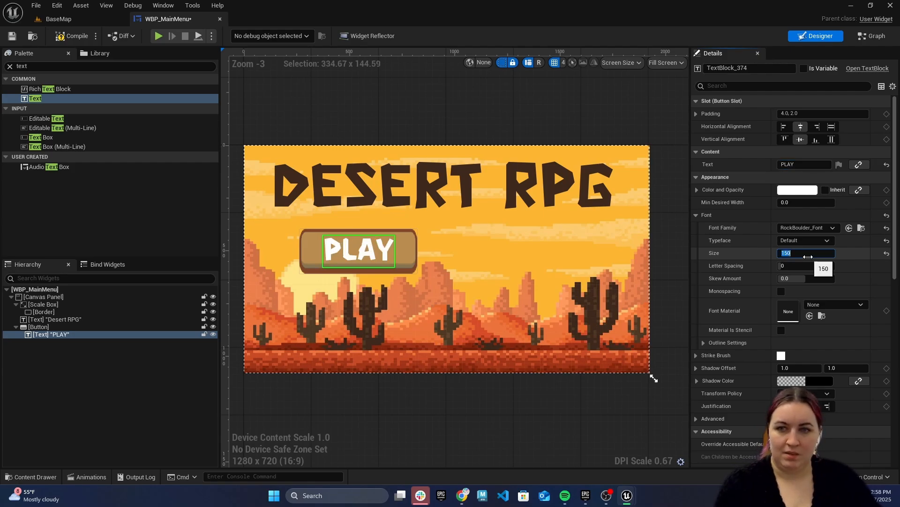
Enlarge the PLAY button around its label to about 598 by 259.
{"action": "left_click", "coordinate": [413, 258]}
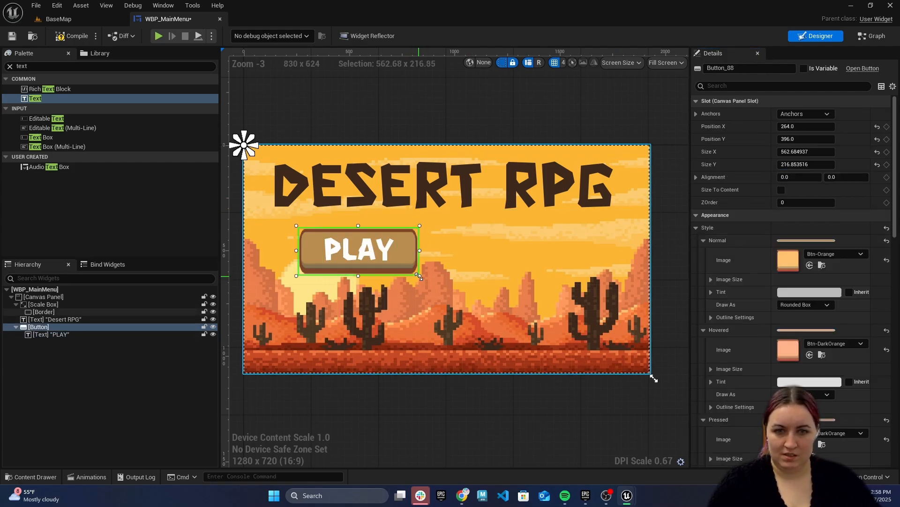
{"action": "mouse_move", "coordinate": [419, 277]}
{"action": "left_mouse_down"}
{"action": "mouse_move", "coordinate": [427, 285]}
{"action": "mouse_move", "coordinate": [415, 260]}
{"action": "left_mouse_up"}
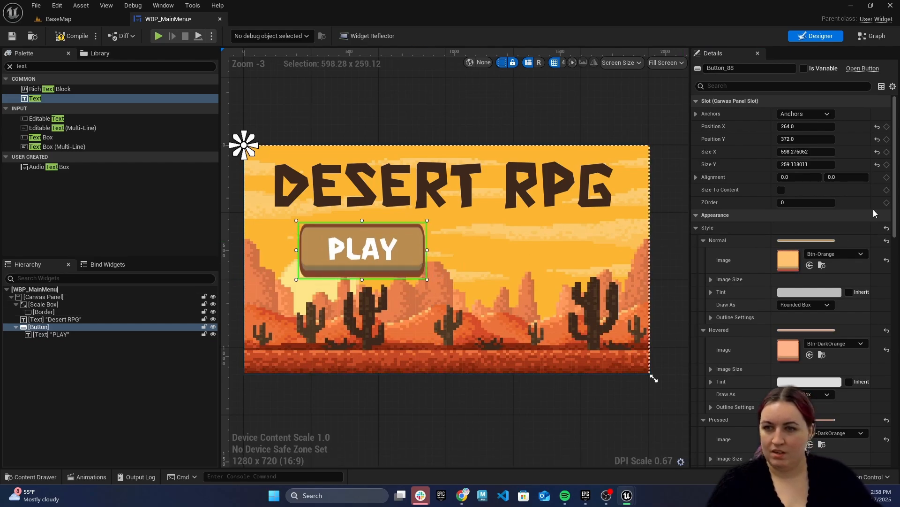
{"action": "left_click", "coordinate": [63, 334]}
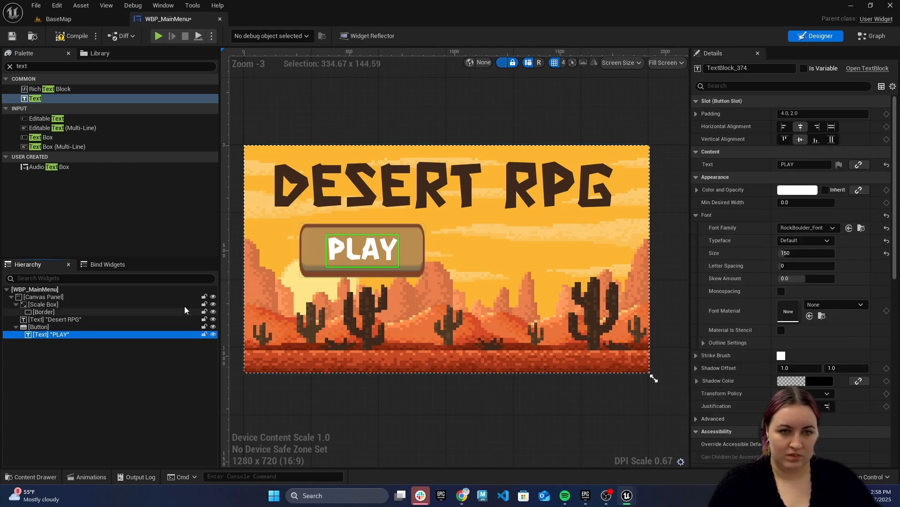
Duplicate the PLAY button with its label and line up the two buttons side by side beneath the title, the copy on the right.
{"action": "left_click", "coordinate": [97, 327]}
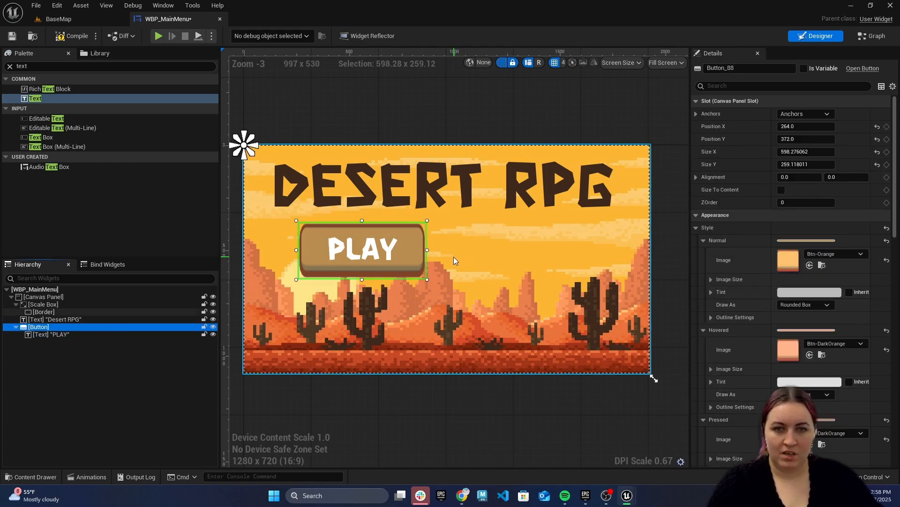
{"action": "key", "text": "ctrl+d"}
{"action": "left_click_drag", "start_coordinate": [356, 183], "coordinate": [562, 262]}
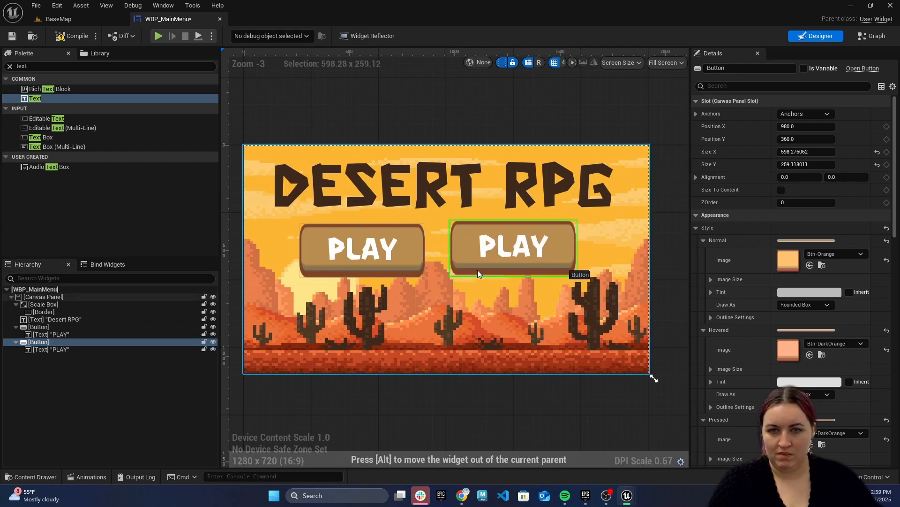
{"action": "left_click_drag", "start_coordinate": [418, 274], "coordinate": [425, 275]}
{"action": "left_click", "coordinate": [522, 272]}
{"action": "left_click_drag", "start_coordinate": [570, 267], "coordinate": [570, 268]}
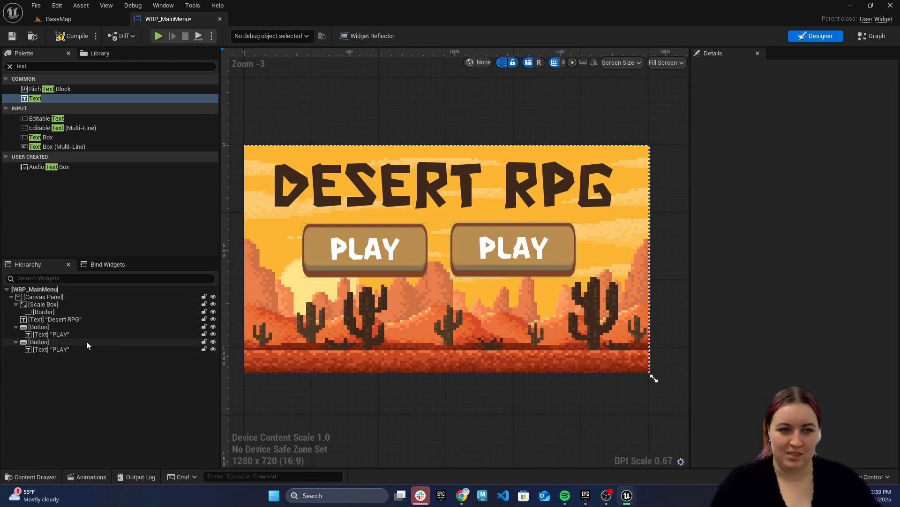
Change the second button's text label from a duplicate of the first to "QUIT".
{"action": "left_click", "coordinate": [69, 349]}
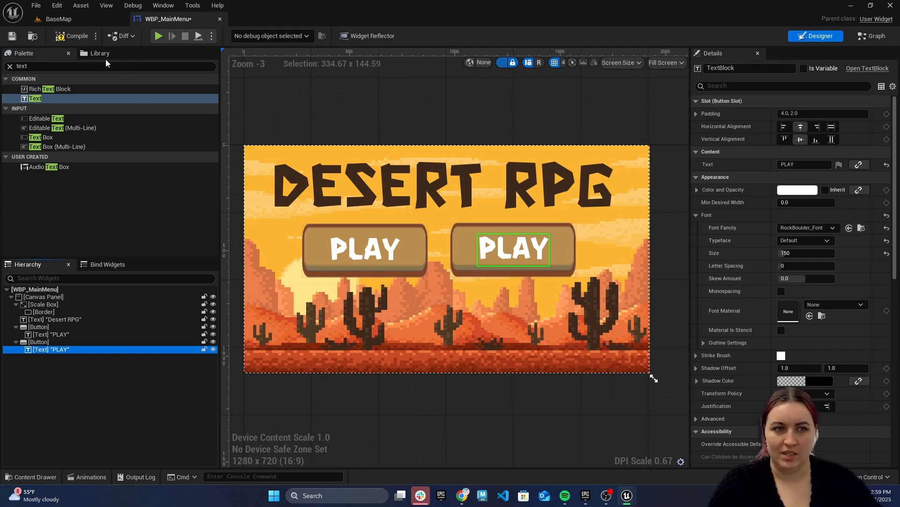
{"action": "left_click", "coordinate": [800, 165]}
{"action": "key", "text": "BackSpace"}
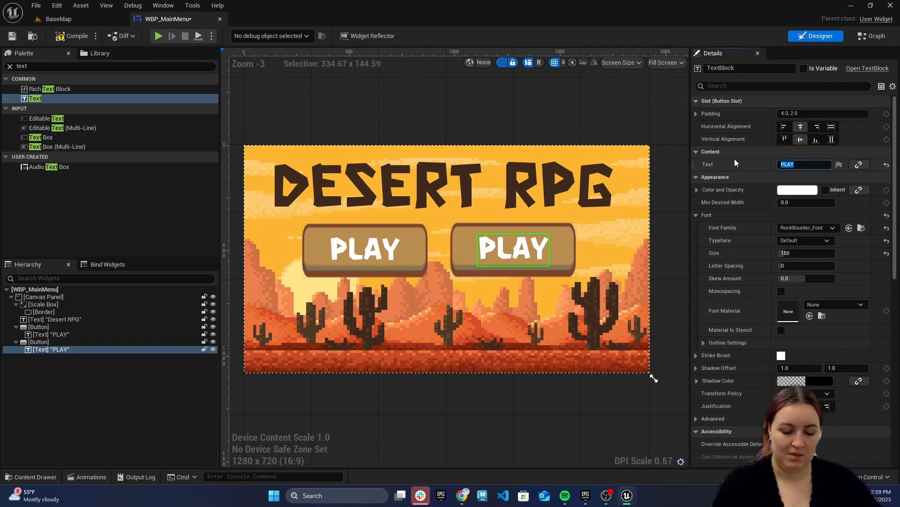
{"action": "type", "text": "QUIT"}
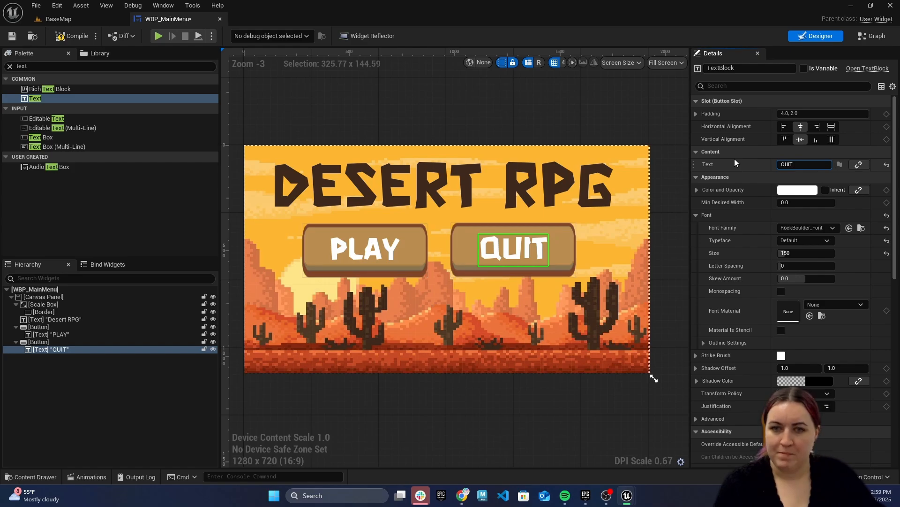
{"action": "left_click", "coordinate": [530, 290]}
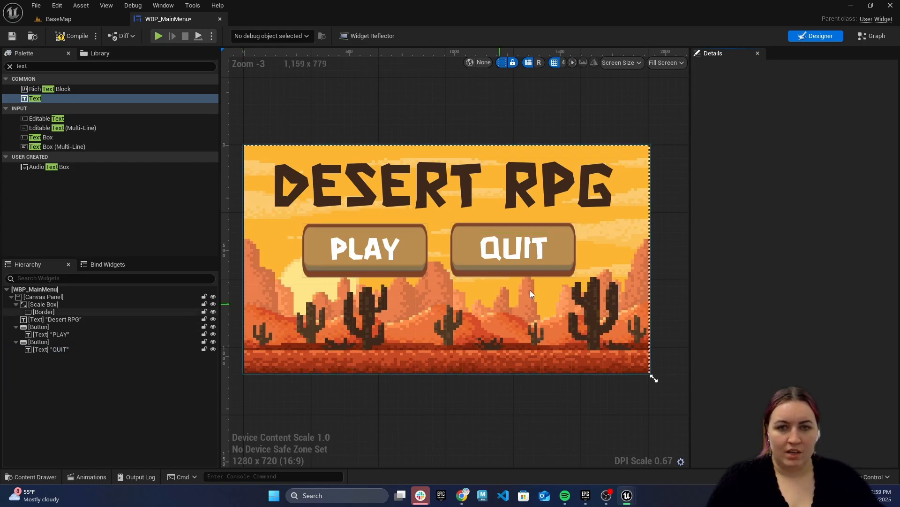
Recolour the PLAY text dark red by sampling a colour from the desert ground in the background image.
{"action": "left_click", "coordinate": [364, 250]}
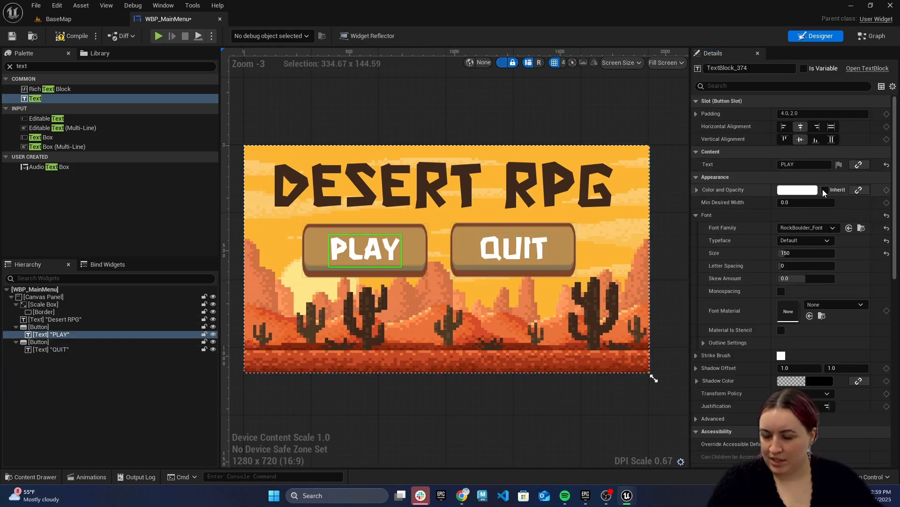
{"action": "left_click", "coordinate": [798, 190]}
{"action": "left_click", "coordinate": [782, 272]}
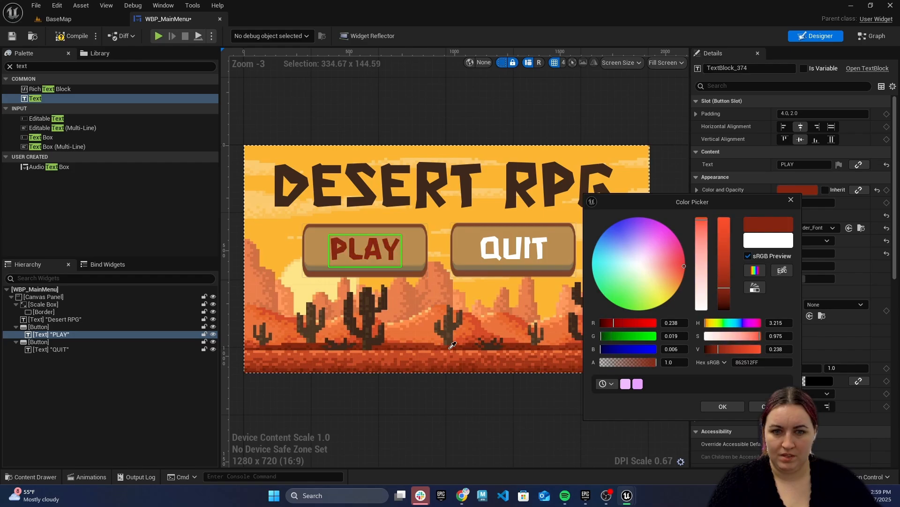
{"action": "left_click", "coordinate": [447, 345]}
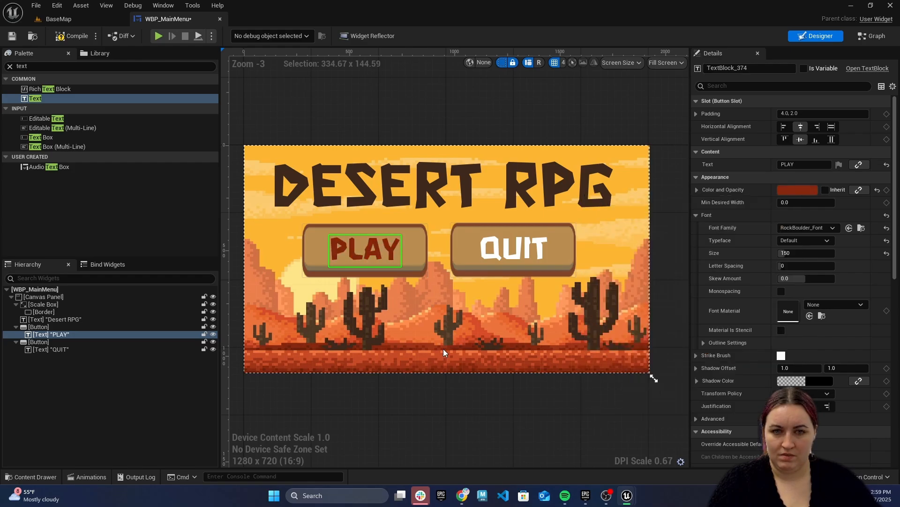
Match the QUIT text's colour to the PLAY text by sampling it, and compile and save the widget.
{"action": "left_click", "coordinate": [549, 252]}
{"action": "left_click", "coordinate": [541, 252]}
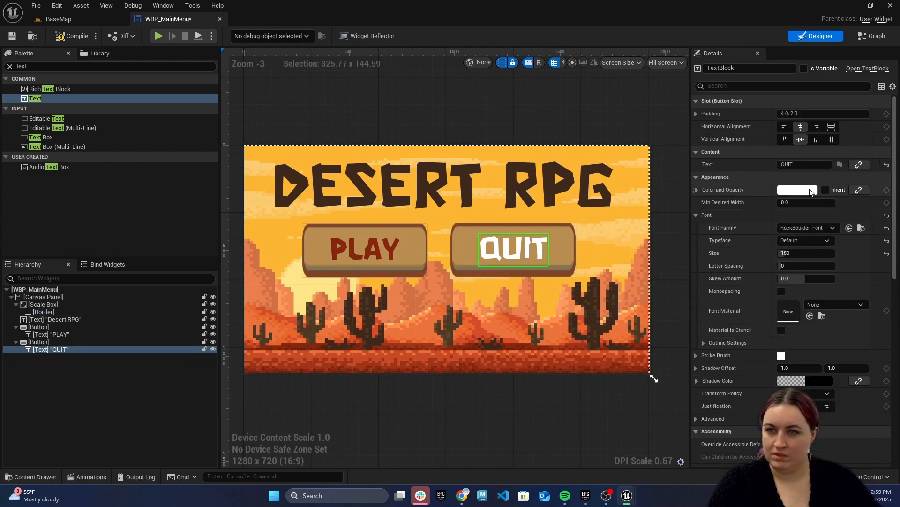
{"action": "left_click", "coordinate": [798, 189]}
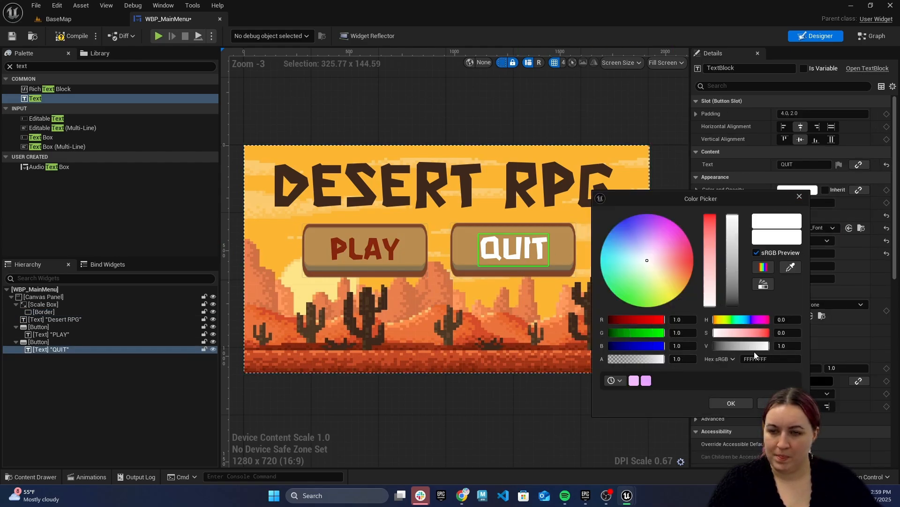
{"action": "left_click", "coordinate": [792, 267]}
{"action": "left_click", "coordinate": [373, 241]}
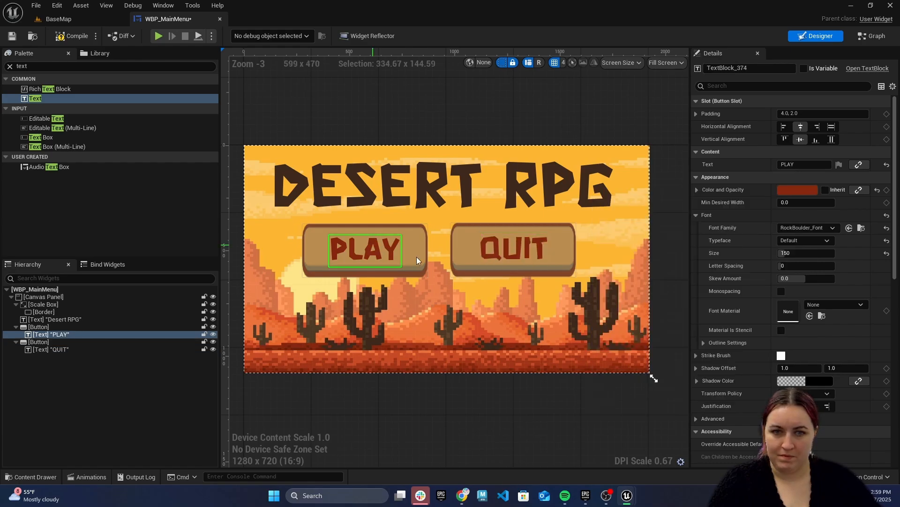
{"action": "left_click", "coordinate": [459, 291]}
{"action": "left_click", "coordinate": [76, 37]}
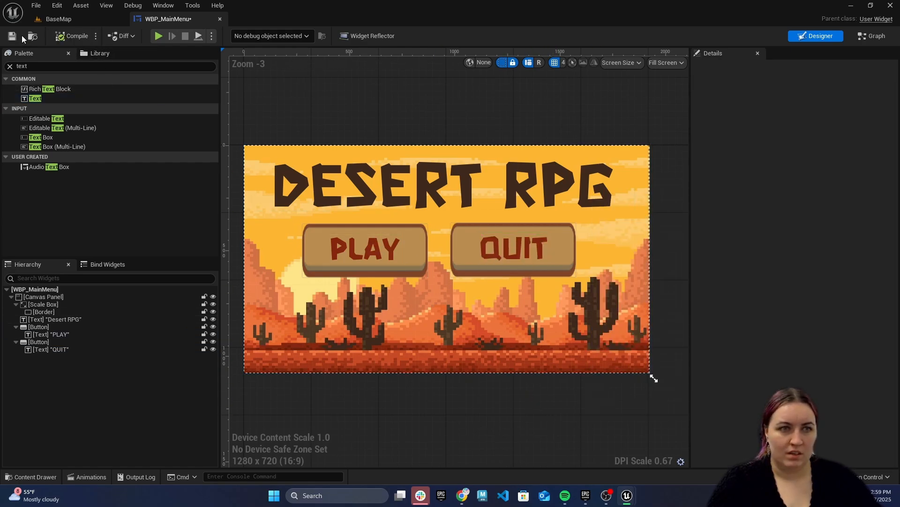
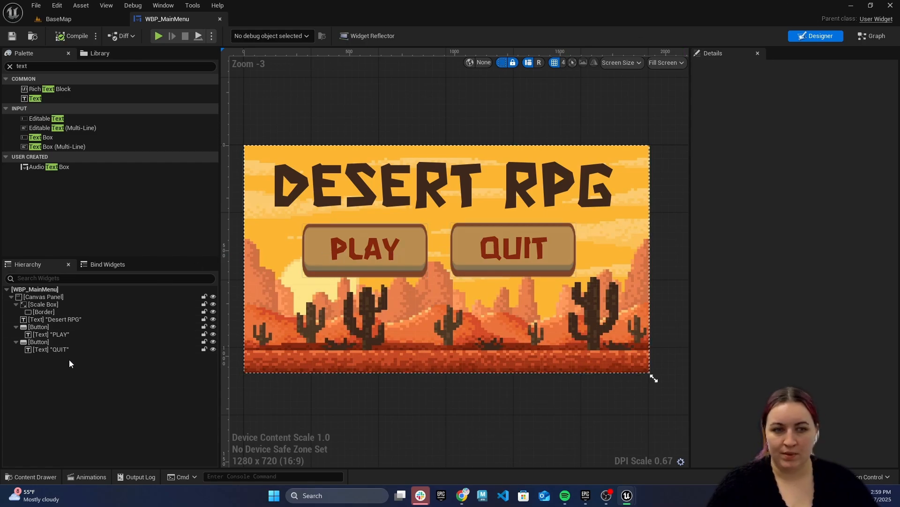
Rename the PLAY text's parent button to "PlayBtn" and expose it as a variable.
{"action": "left_click", "coordinate": [38, 327]}
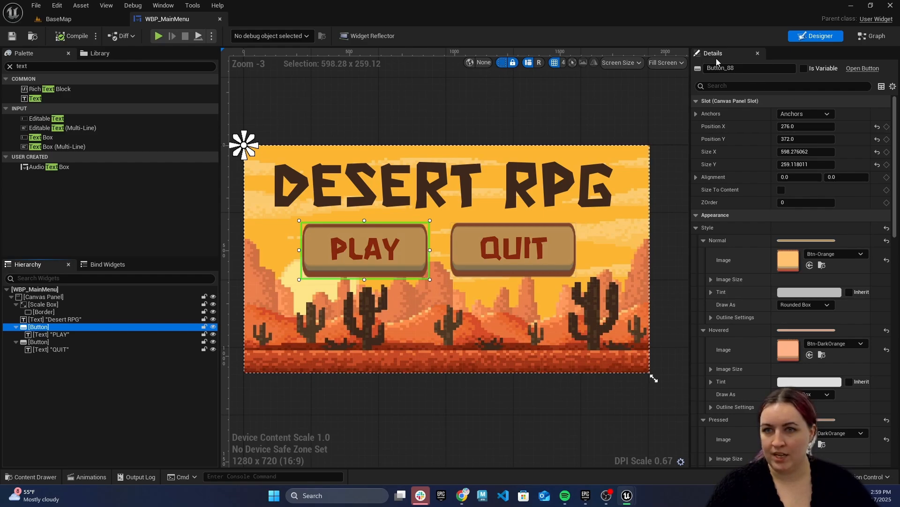
{"action": "left_click", "coordinate": [743, 68]}
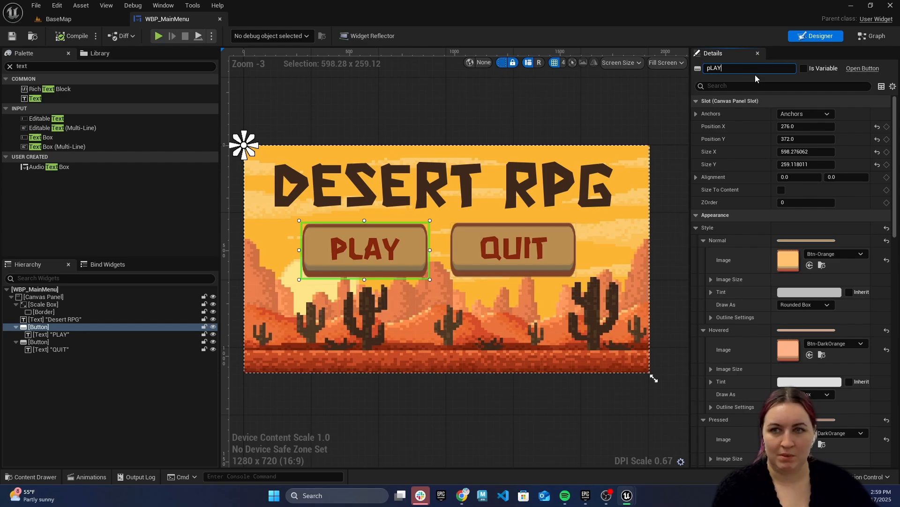
{"action": "key", "text": "BackSpace"}
{"action": "type", "text": "PlayBtn"}
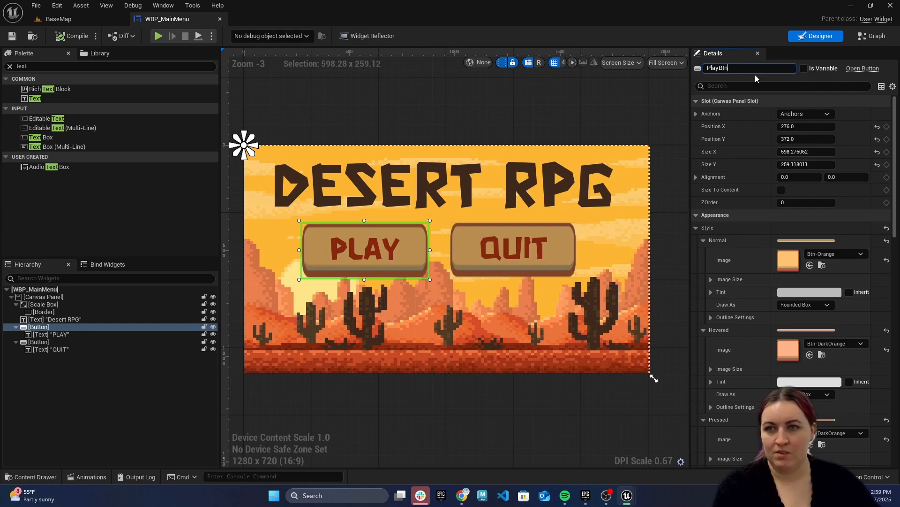
{"action": "key", "text": "Return"}
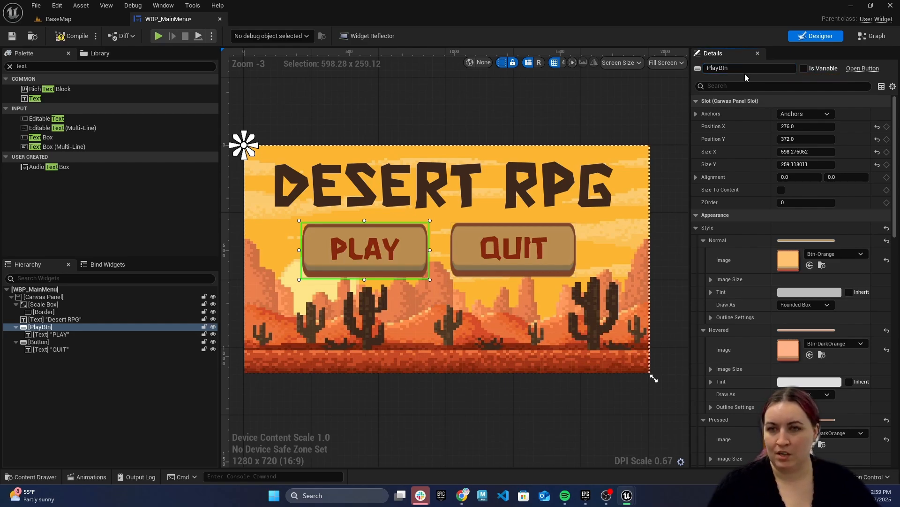
{"action": "left_click", "coordinate": [804, 68]}
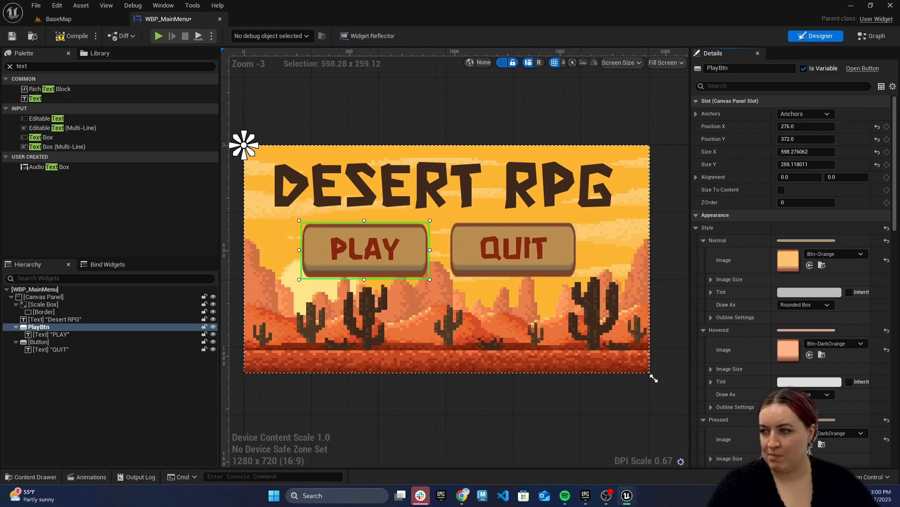
Rename the QUIT text's parent button to "QuitBtn" and expose it as a variable.
{"action": "left_click", "coordinate": [47, 341]}
{"action": "left_click", "coordinate": [749, 68]}
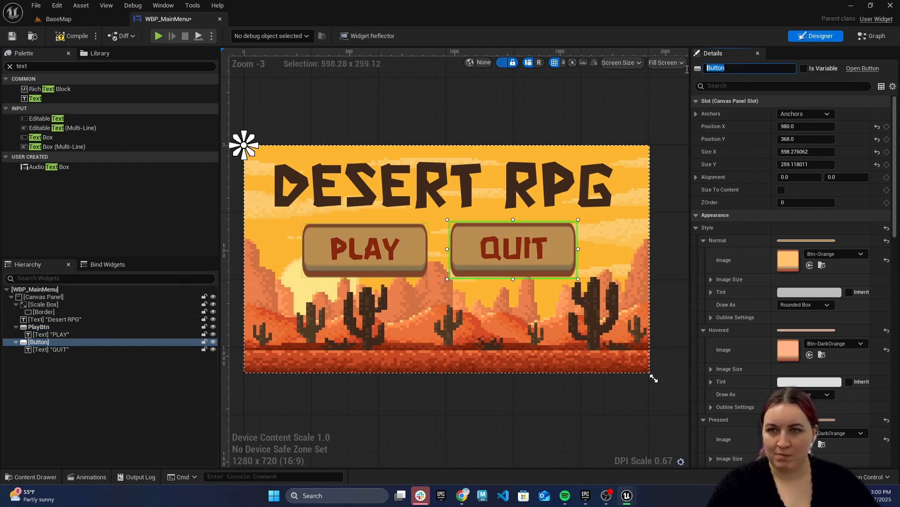
{"action": "type", "text": "QuitBtn"}
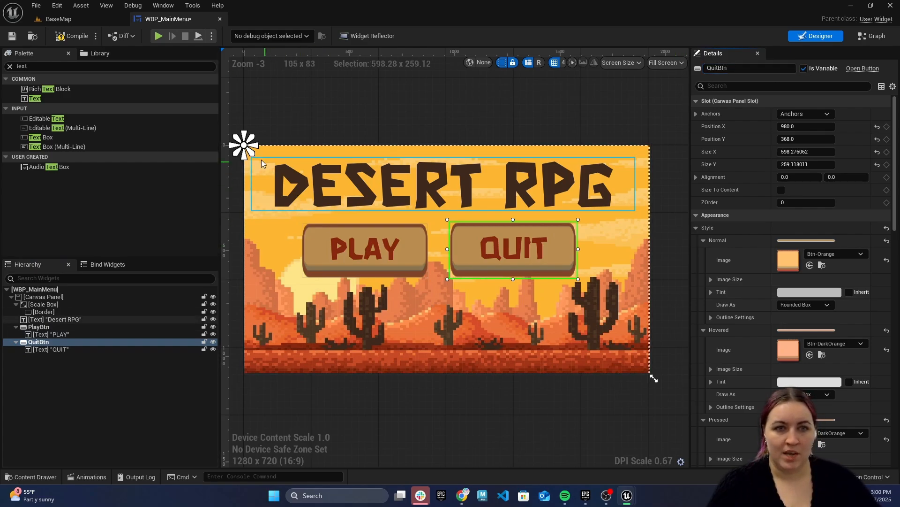
Anchor the "Desert RPG" title text to the top centre of the canvas.
{"action": "left_click", "coordinate": [297, 148]}
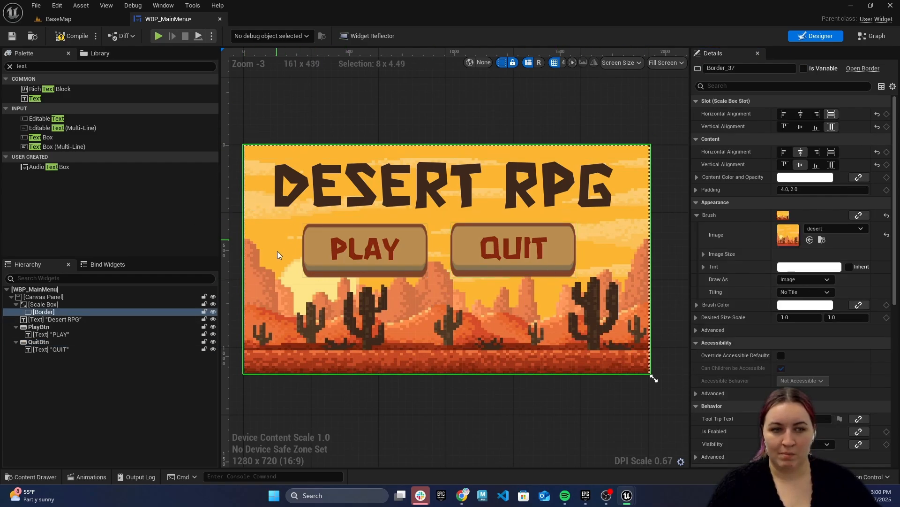
{"action": "left_click", "coordinate": [547, 206]}
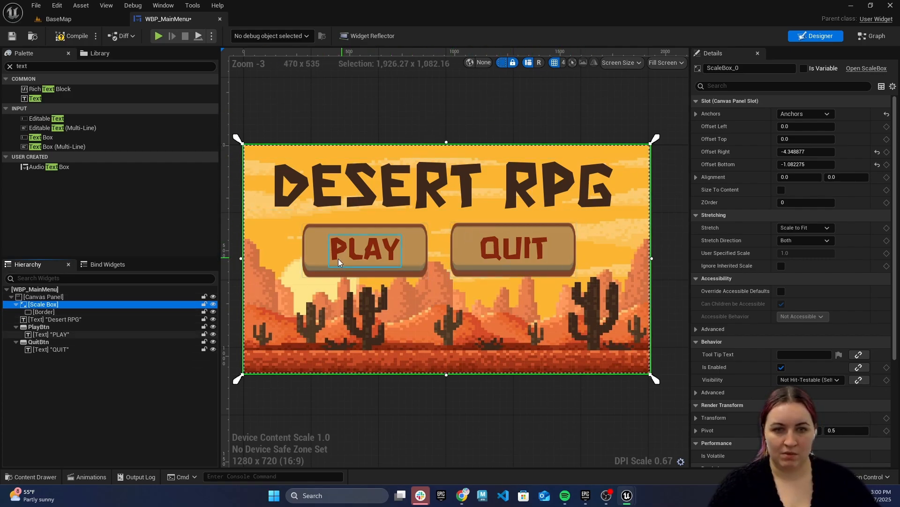
{"action": "left_click", "coordinate": [71, 319]}
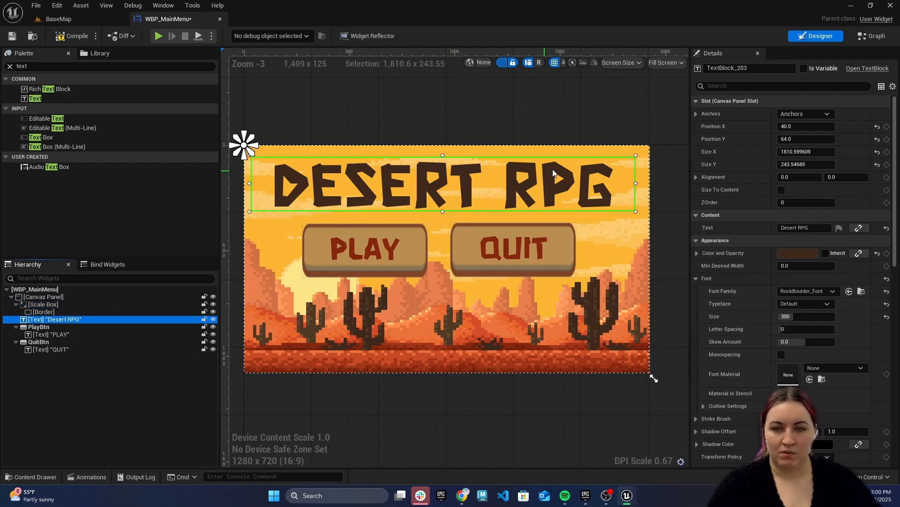
{"action": "left_click", "coordinate": [806, 113]}
{"action": "left_click", "coordinate": [821, 142]}
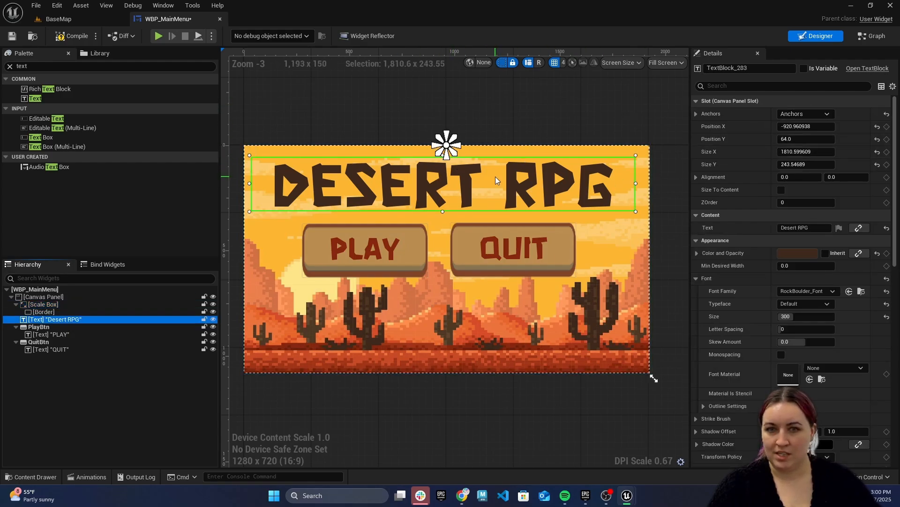
Anchor PlayBtn to the centre of the canvas.
{"action": "left_click", "coordinate": [46, 327]}
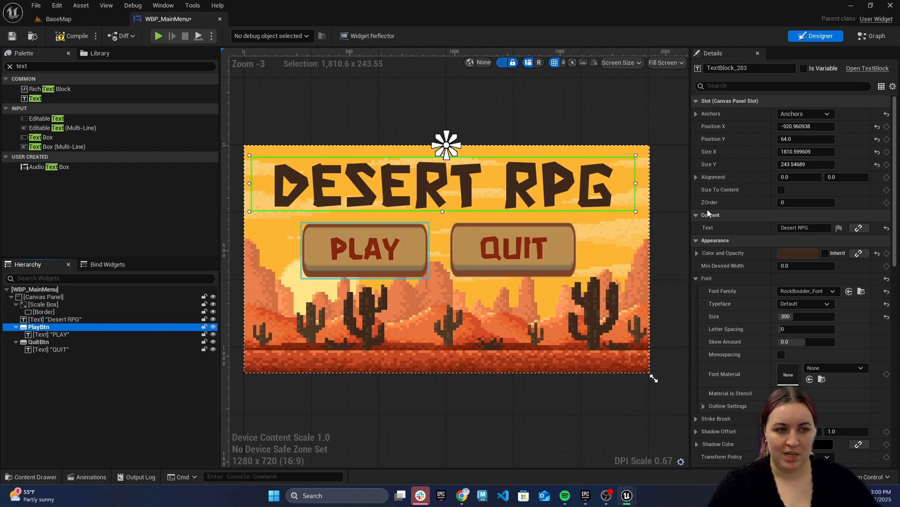
{"action": "left_click", "coordinate": [803, 118]}
{"action": "left_click", "coordinate": [820, 140]}
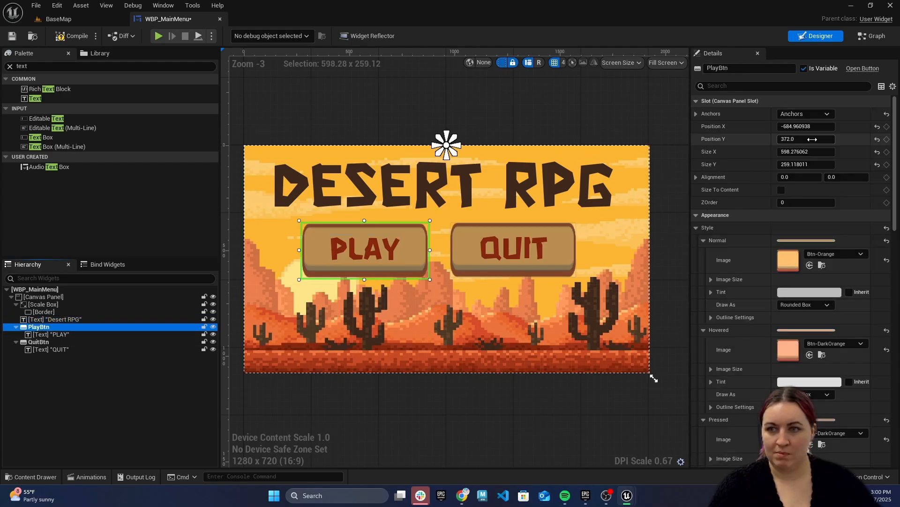
{"action": "left_click", "coordinate": [809, 113]}
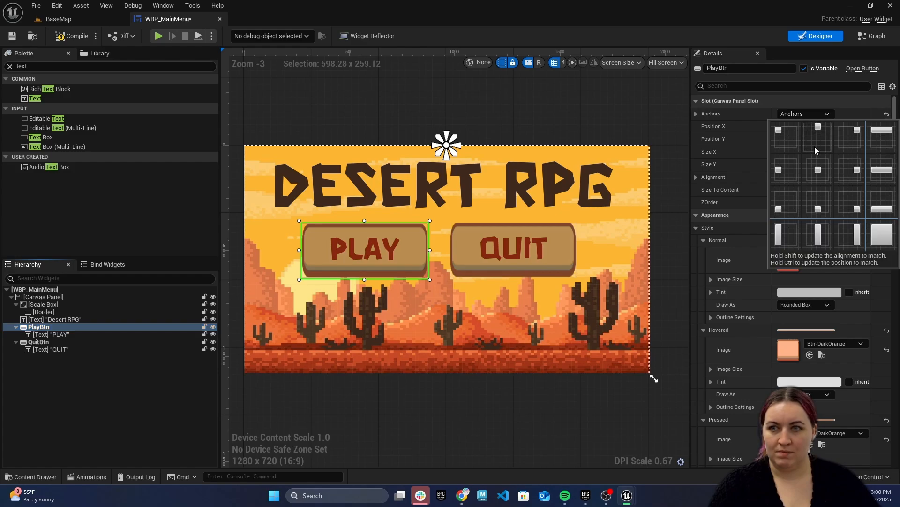
{"action": "left_click", "coordinate": [816, 171]}
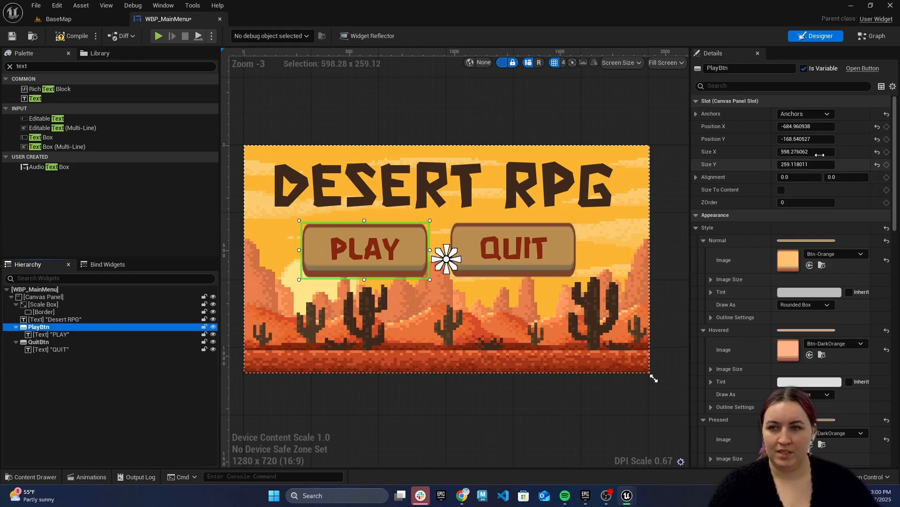
{"action": "left_click", "coordinate": [821, 115]}
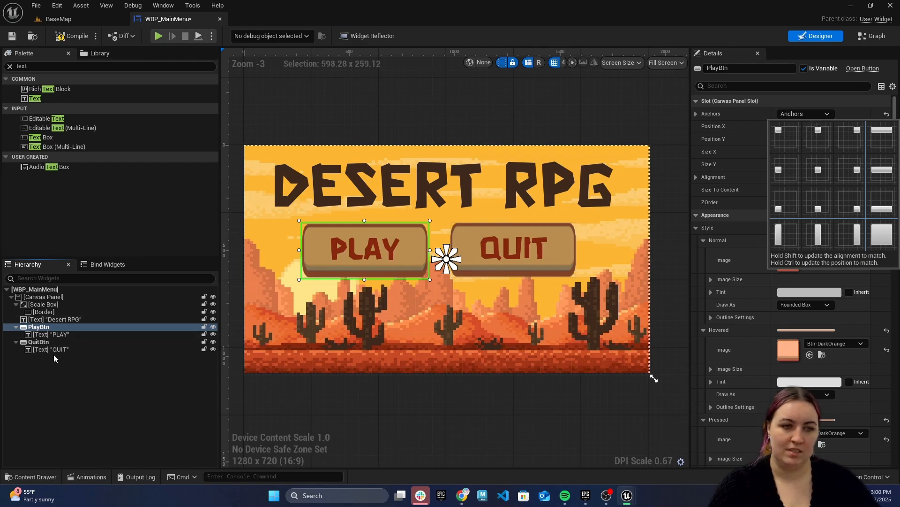
Anchor QuitBtn to the centre of the canvas.
{"action": "left_click", "coordinate": [38, 341]}
{"action": "left_click", "coordinate": [800, 115]}
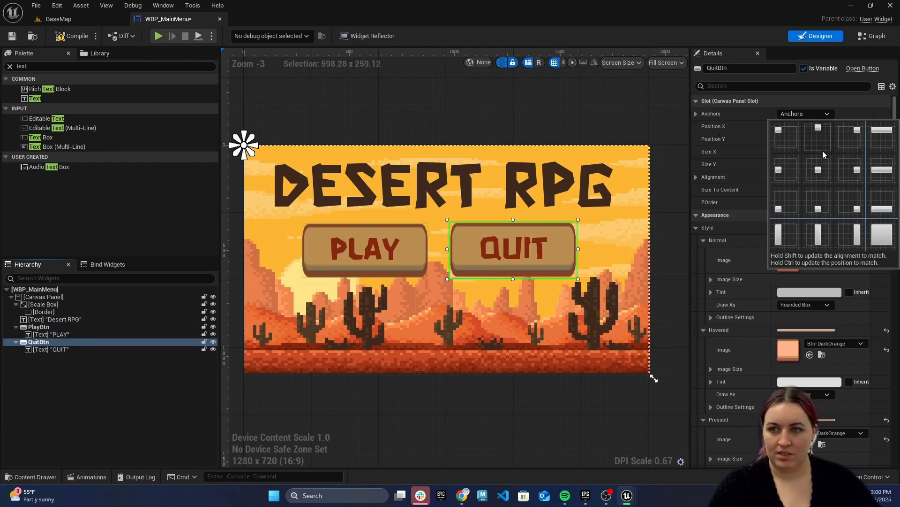
{"action": "left_click", "coordinate": [816, 172]}
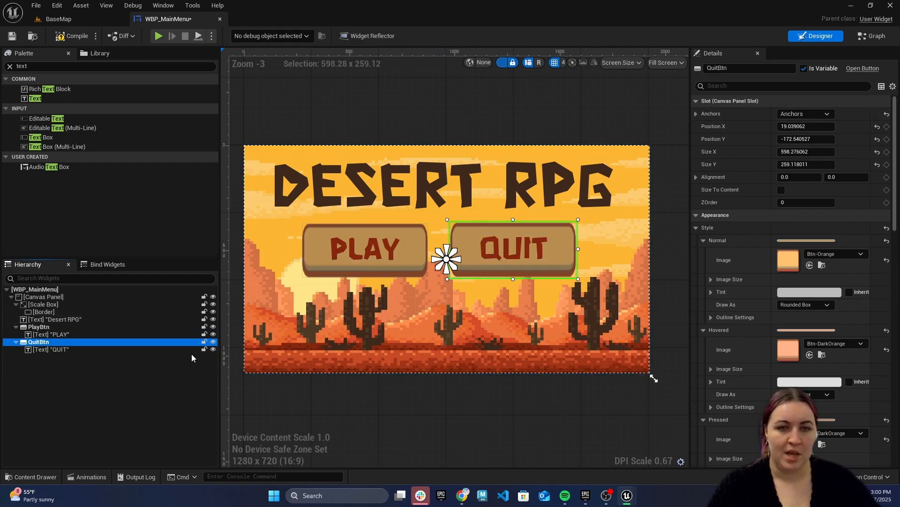
Set PlayBtn's Normal, Hovered and Pressed styles to draw as Image.
{"action": "left_click", "coordinate": [43, 328]}
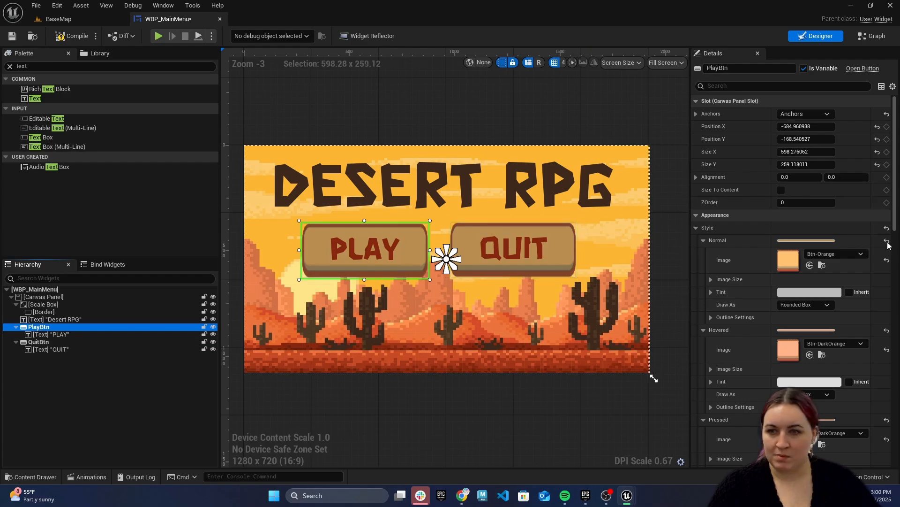
{"action": "scroll", "coordinate": [792, 250], "scroll_direction": "down", "scroll_amount": 1}
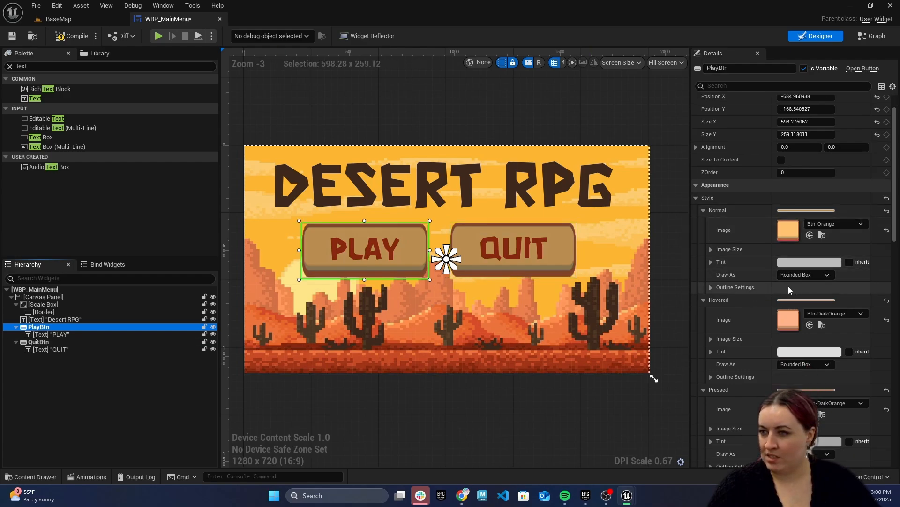
{"action": "left_click", "coordinate": [806, 275]}
{"action": "left_click", "coordinate": [802, 311]}
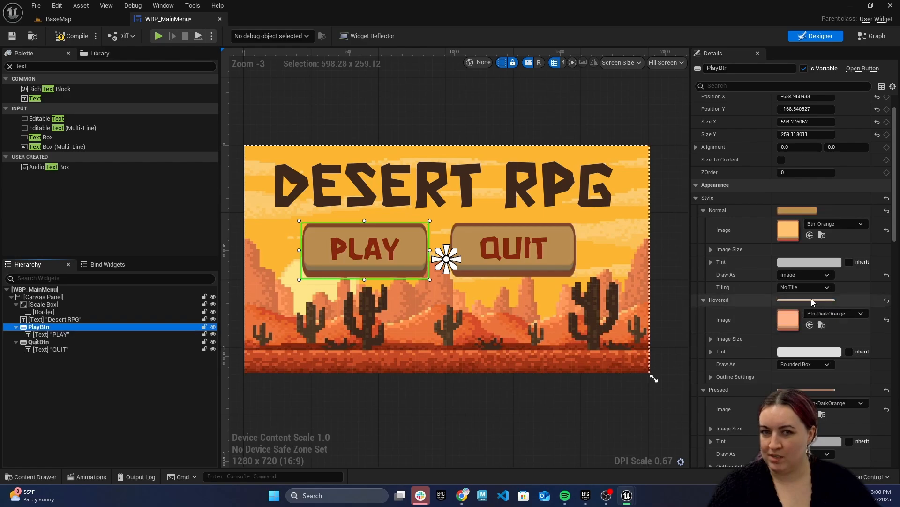
{"action": "scroll", "coordinate": [798, 286], "scroll_direction": "down", "scroll_amount": 3}
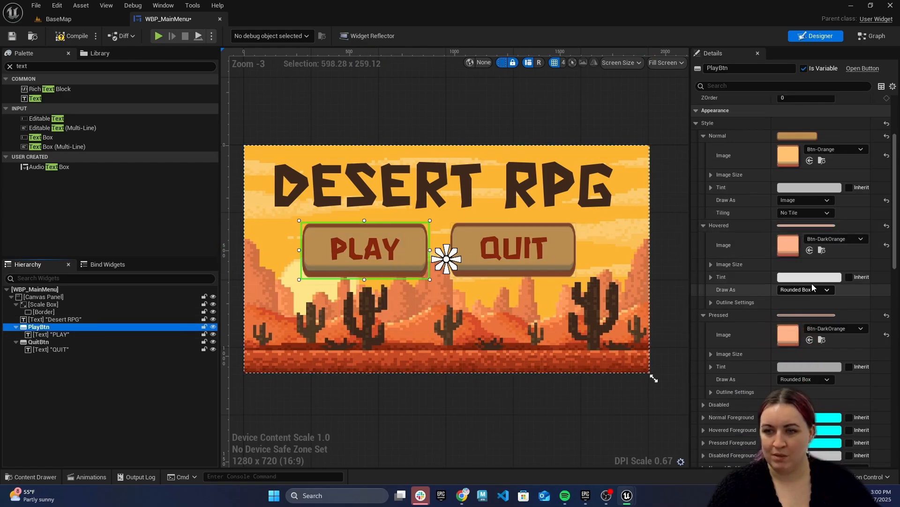
{"action": "left_click", "coordinate": [812, 287]}
{"action": "left_click", "coordinate": [803, 325]}
{"action": "scroll", "coordinate": [816, 319], "scroll_direction": "down", "scroll_amount": 1}
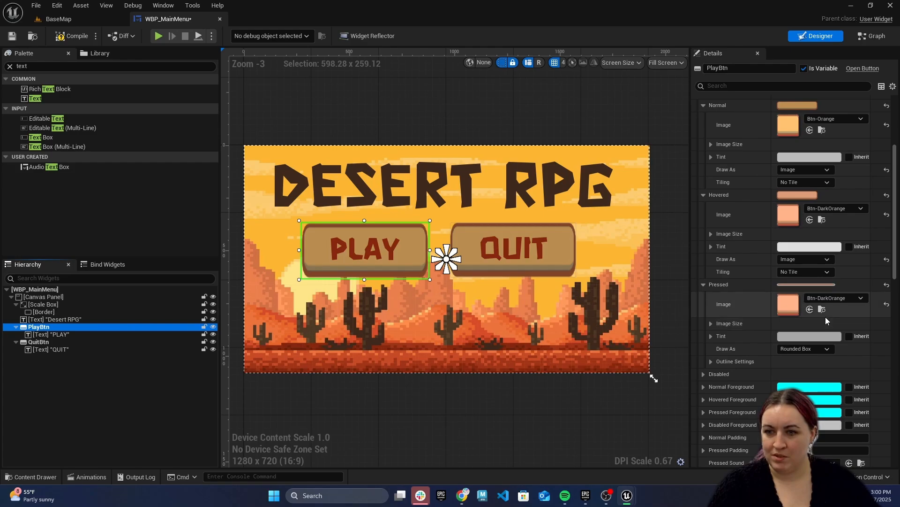
{"action": "scroll", "coordinate": [825, 316], "scroll_direction": "down", "scroll_amount": 1}
{"action": "left_click", "coordinate": [811, 320]}
{"action": "left_click", "coordinate": [798, 357]}
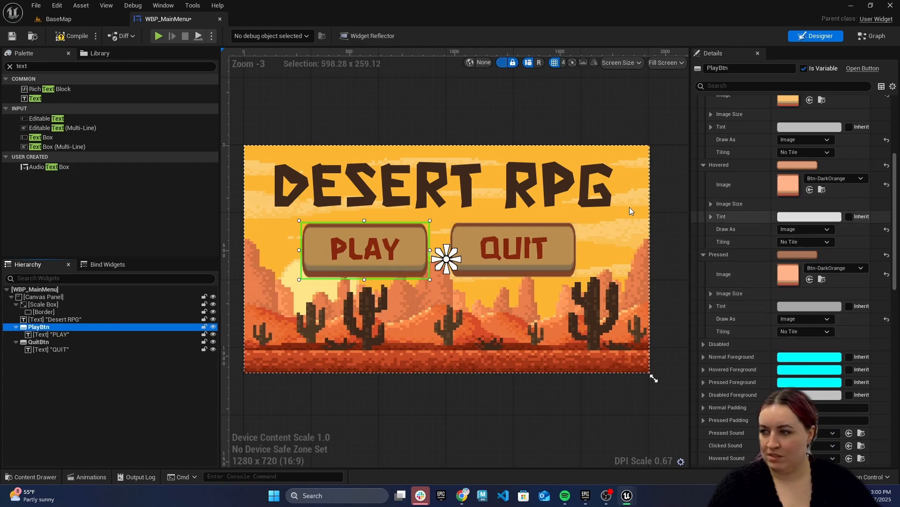
Set QuitBtn's Pressed, Hovered and Normal styles to draw as Image.
{"action": "left_click", "coordinate": [40, 342]}
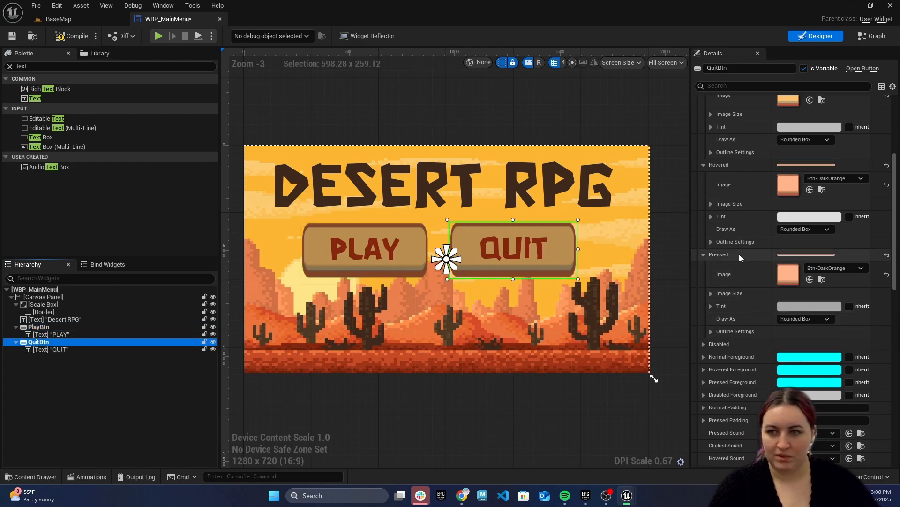
{"action": "left_click", "coordinate": [814, 319]}
{"action": "left_click", "coordinate": [818, 354]}
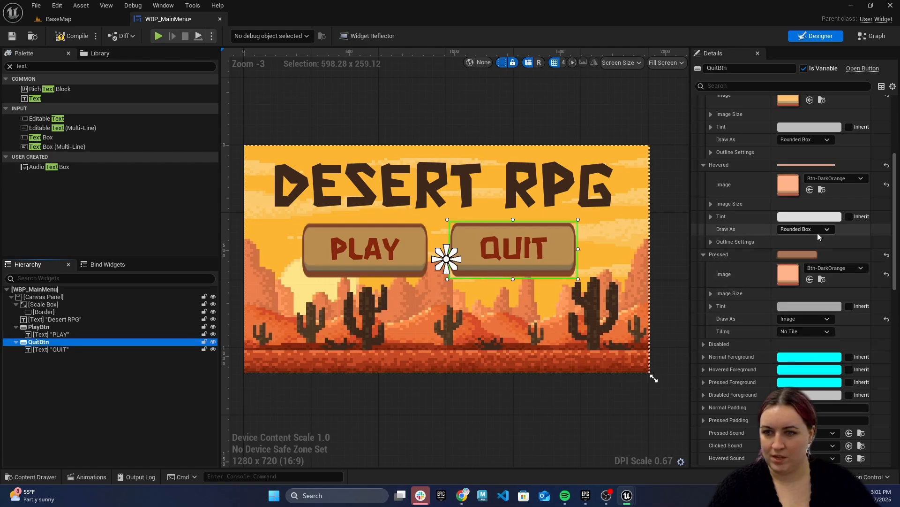
{"action": "left_click", "coordinate": [816, 229]}
{"action": "left_click", "coordinate": [807, 266]}
{"action": "scroll", "coordinate": [817, 253], "scroll_direction": "up", "scroll_amount": 1}
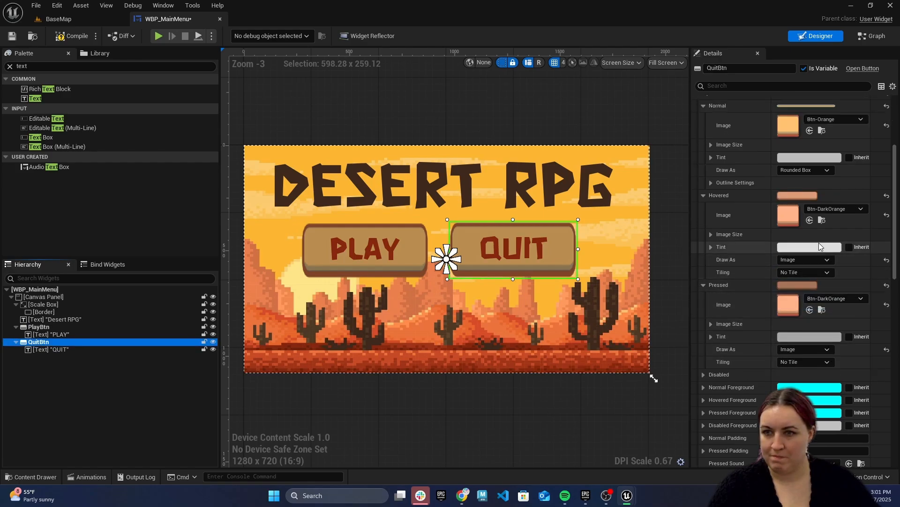
{"action": "left_click", "coordinate": [810, 170]}
{"action": "left_click", "coordinate": [807, 206]}
{"action": "scroll", "coordinate": [818, 196], "scroll_direction": "up", "scroll_amount": 4}
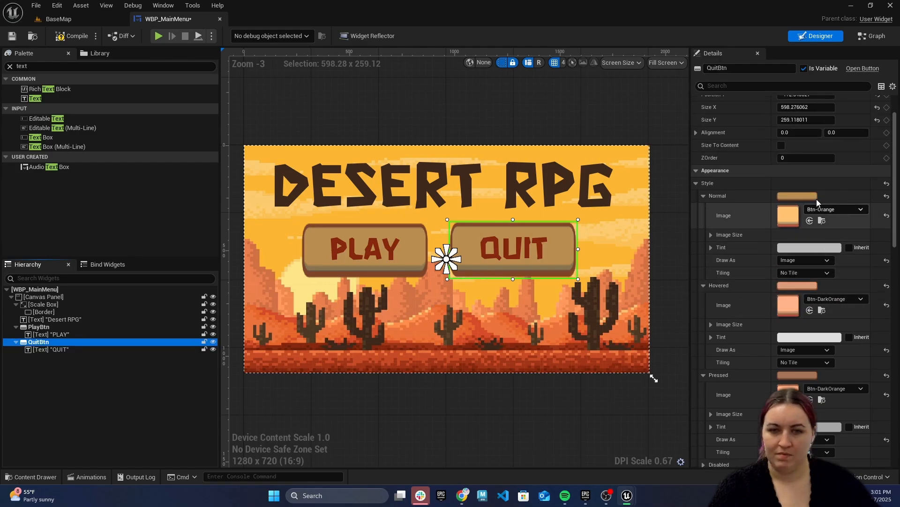
{"action": "scroll", "coordinate": [814, 192], "scroll_direction": "up", "scroll_amount": 2}
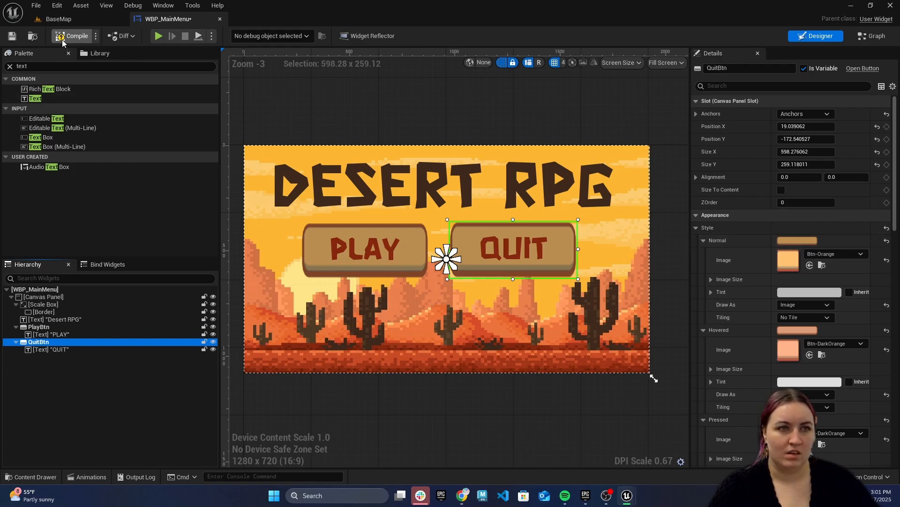
Compile and save WBP_MainMenu, and switch from the widget design to its event graph.
{"action": "left_click", "coordinate": [11, 40]}
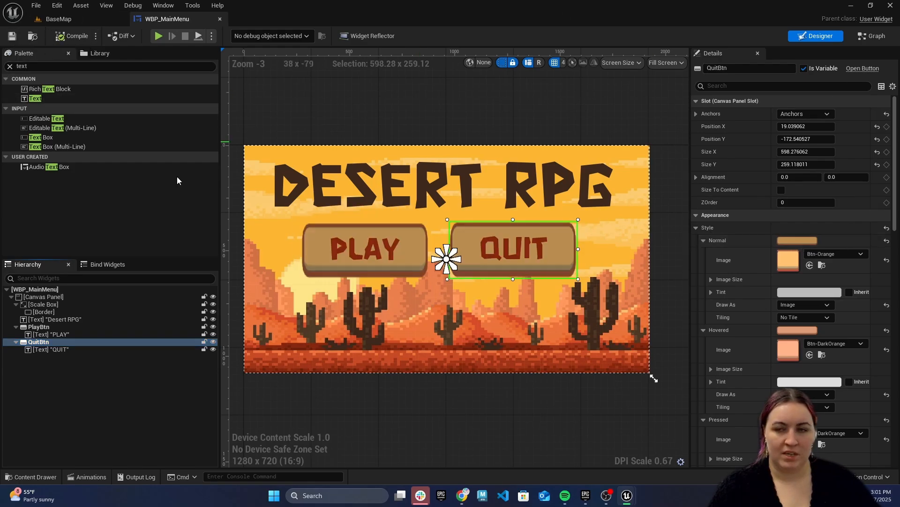
{"action": "left_click", "coordinate": [467, 448]}
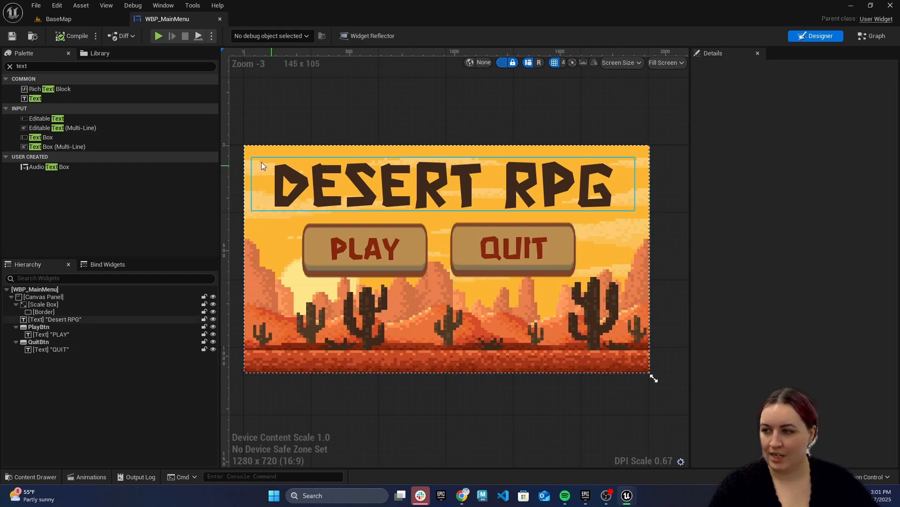
{"action": "left_click", "coordinate": [866, 37]}
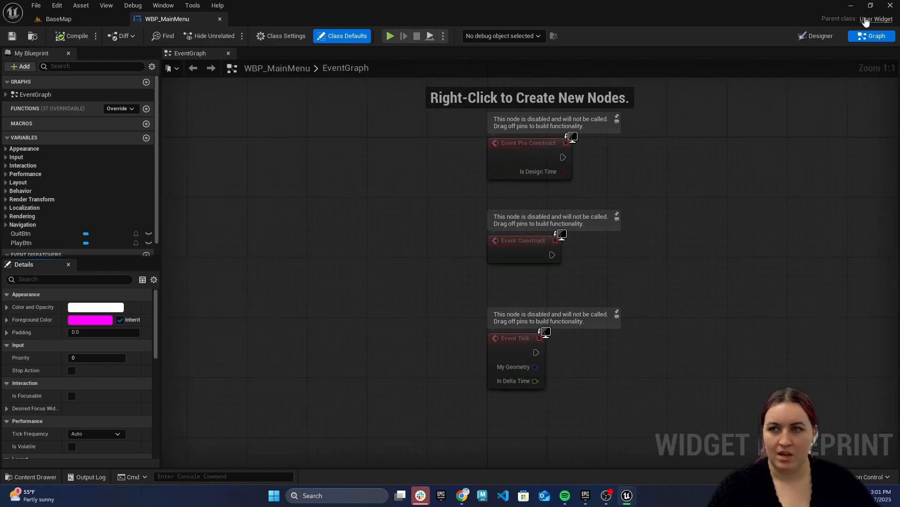
{"action": "left_click", "coordinate": [833, 37]}
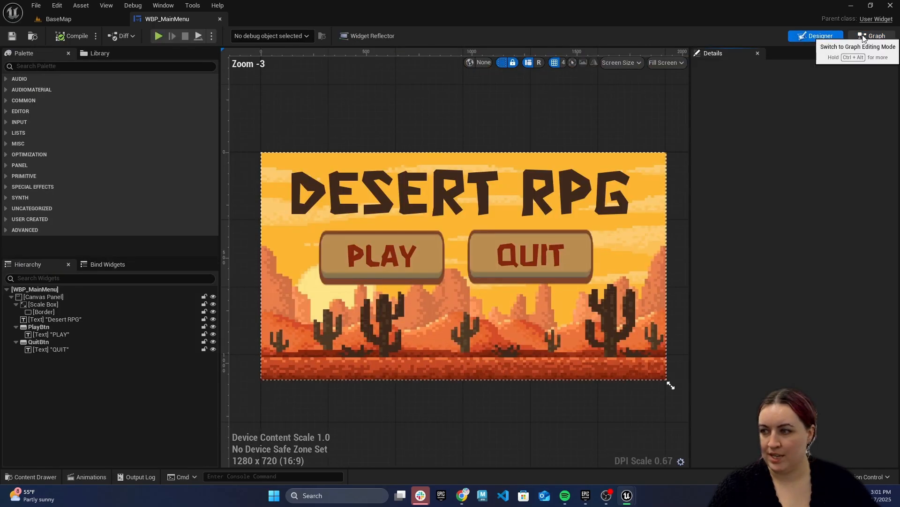
{"action": "left_click", "coordinate": [865, 38]}
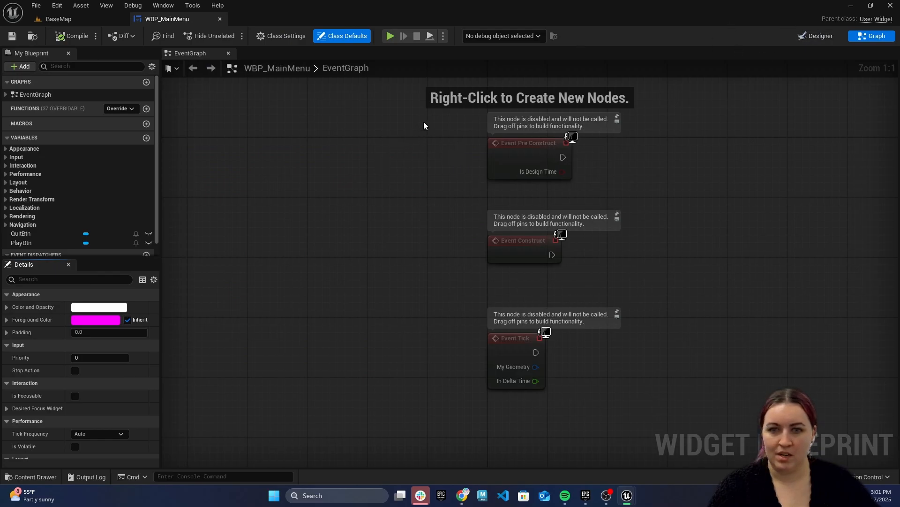
Delete the Event Pre Construct and Event Tick nodes and move Event Construct aside to make room for new nodes.
{"action": "left_click_drag", "start_coordinate": [424, 125], "coordinate": [590, 174]}
{"action": "key", "text": "Delete"}
{"action": "key", "text": "Delete"}
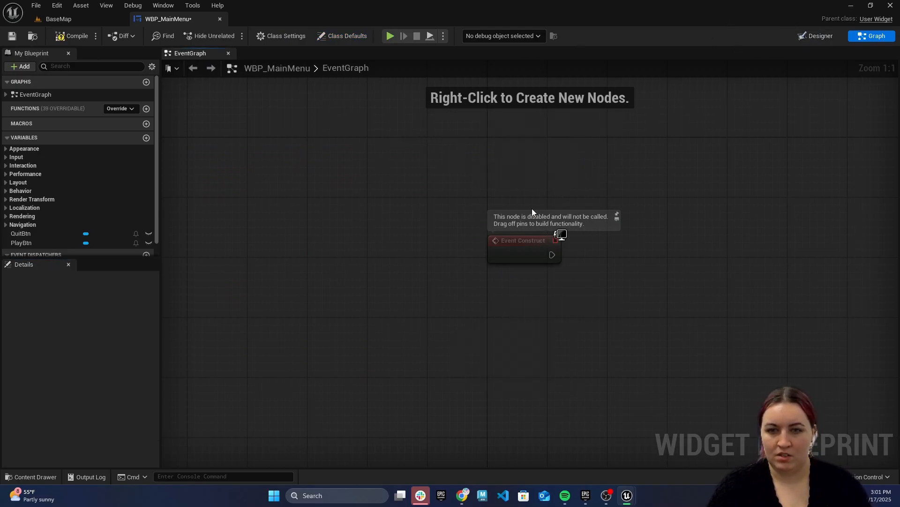
{"action": "left_click", "coordinate": [513, 246]}
{"action": "left_click_drag", "start_coordinate": [514, 246], "coordinate": [359, 220]}
{"action": "scroll", "coordinate": [359, 213], "scroll_direction": "up", "scroll_amount": 3}
{"action": "scroll", "coordinate": [410, 204], "scroll_direction": "up", "scroll_amount": 4}
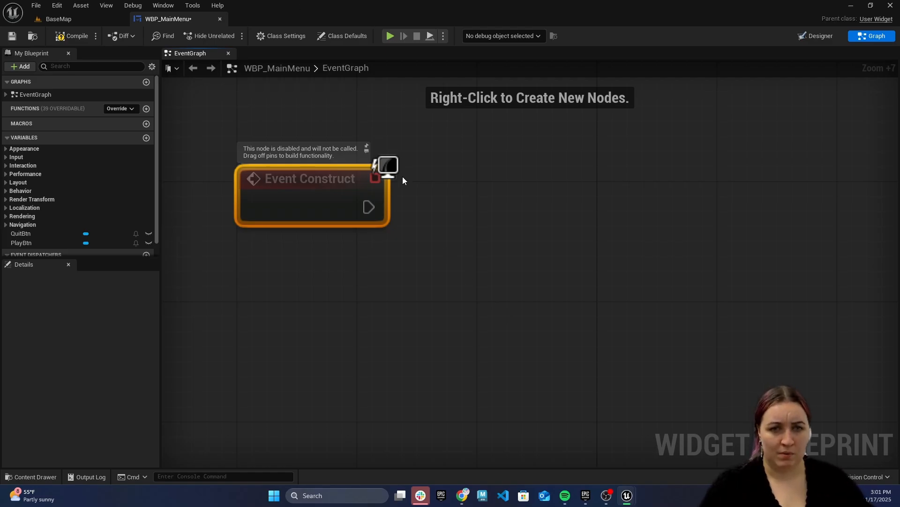
Add a Get Player Controller node and place it below Event Construct.
{"action": "right_click", "coordinate": [440, 204]}
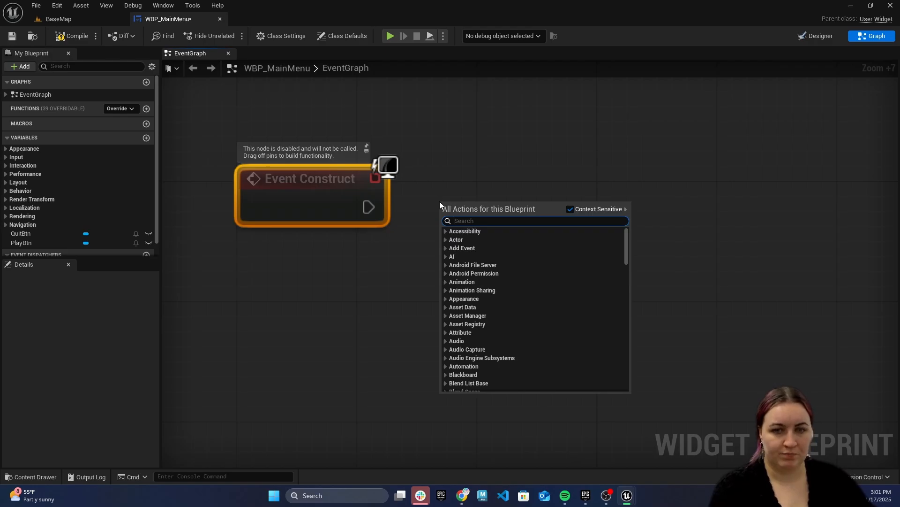
{"action": "type", "text": "get player con"}
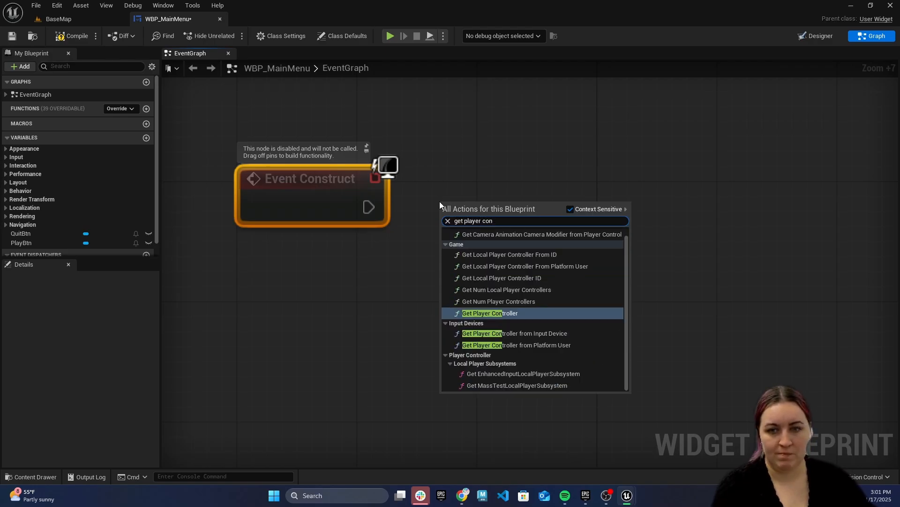
{"action": "left_click", "coordinate": [473, 313]}
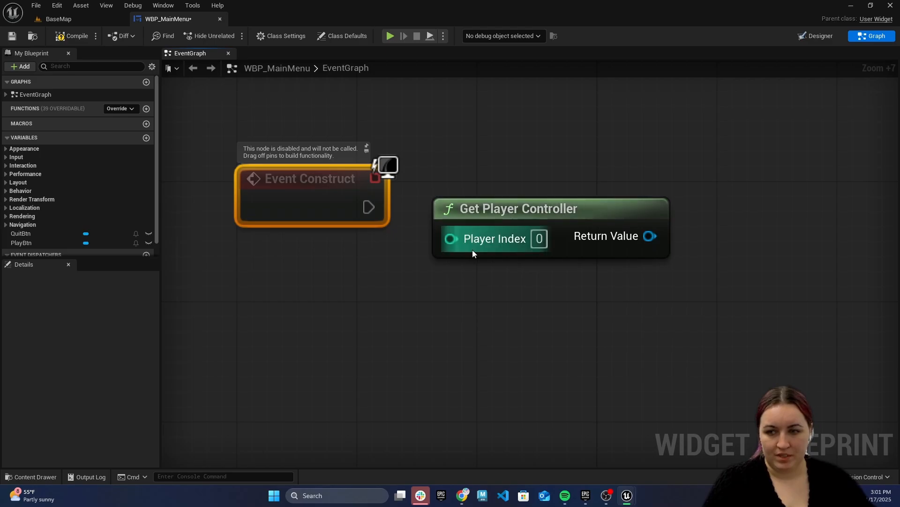
{"action": "left_click_drag", "start_coordinate": [494, 216], "coordinate": [268, 260]}
Add a Set Input Mode UI Only node fed by the player controller and run it from Event Construct.
{"action": "left_click_drag", "start_coordinate": [422, 282], "coordinate": [501, 213]}
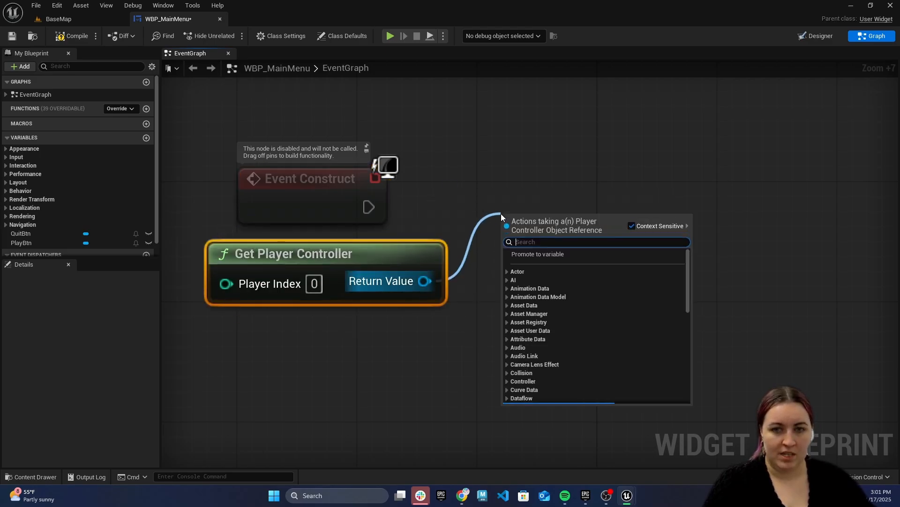
{"action": "type", "text": "set input mode"}
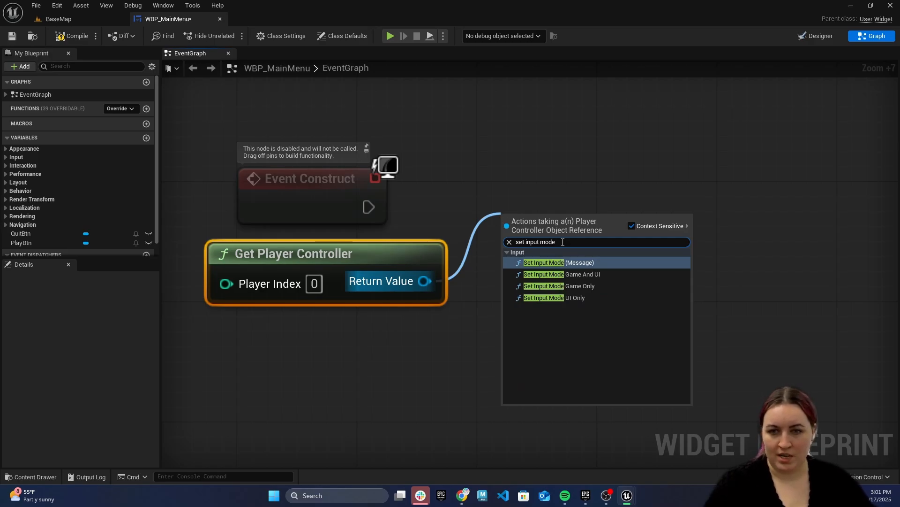
{"action": "left_click", "coordinate": [554, 297]}
{"action": "left_click_drag", "start_coordinate": [575, 214], "coordinate": [575, 140]}
{"action": "left_click_drag", "start_coordinate": [307, 184], "coordinate": [334, 140]}
{"action": "left_click_drag", "start_coordinate": [399, 162], "coordinate": [511, 177]}
{"action": "left_click_drag", "start_coordinate": [313, 147], "coordinate": [300, 162]}
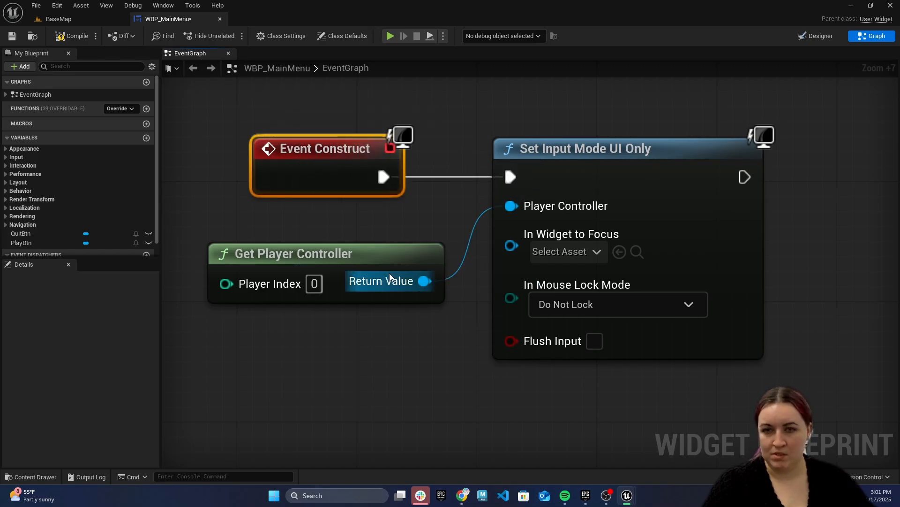
Move Get Player Controller closer to Event Construct and enable Flush Input on Set Input Mode UI Only.
{"action": "left_click_drag", "start_coordinate": [379, 265], "coordinate": [365, 250]}
{"action": "right_click_drag", "start_coordinate": [439, 327], "coordinate": [407, 295]}
{"action": "right_click_drag", "start_coordinate": [300, 240], "coordinate": [371, 263]}
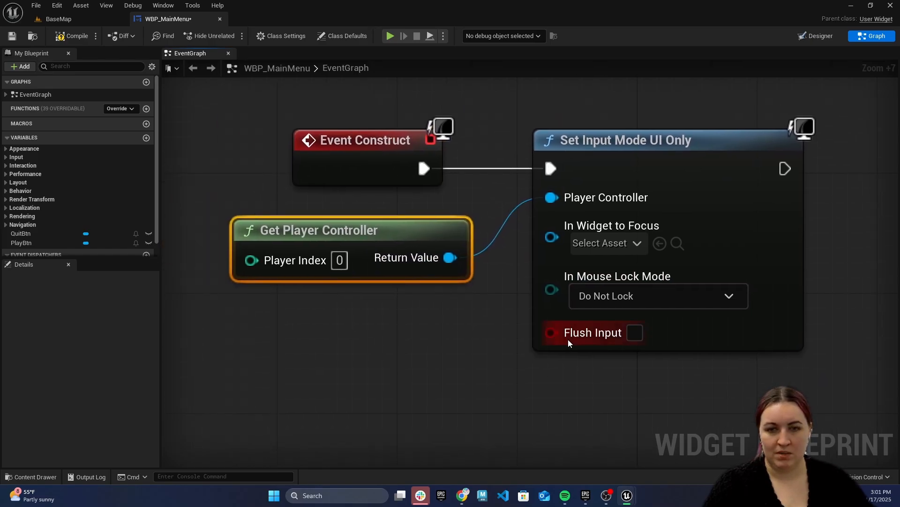
{"action": "left_click", "coordinate": [635, 333]}
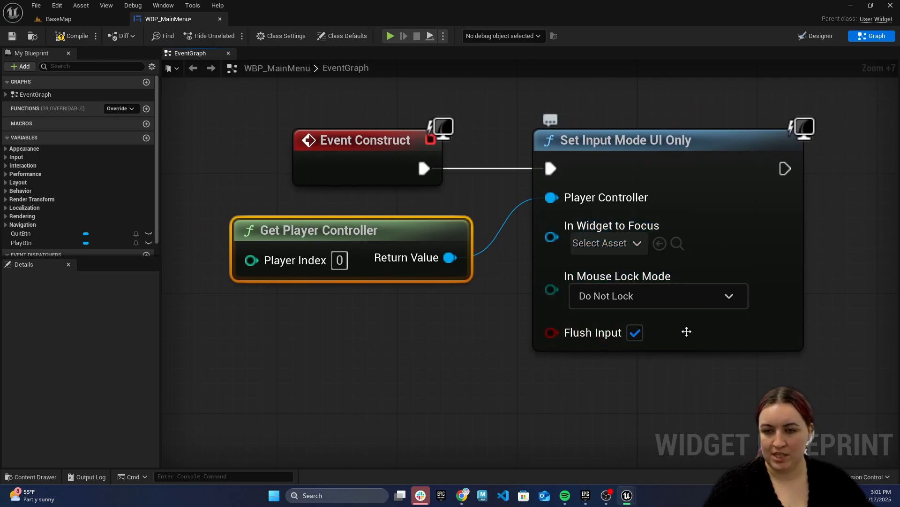
{"action": "right_click_drag", "start_coordinate": [720, 367], "coordinate": [653, 373]}
{"action": "right_click_drag", "start_coordinate": [774, 314], "coordinate": [705, 325]}
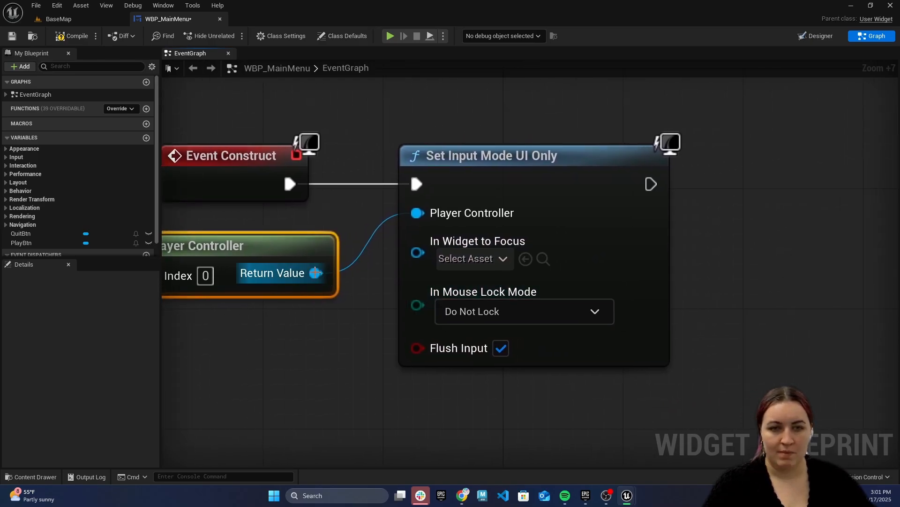
Add a Set Show Mouse Cursor node targeting the player controller and place it right of Set Input Mode UI Only.
{"action": "right_click_drag", "start_coordinate": [284, 317], "coordinate": [365, 309]}
{"action": "left_click_drag", "start_coordinate": [396, 265], "coordinate": [366, 382]}
{"action": "type", "text": "set show mous"}
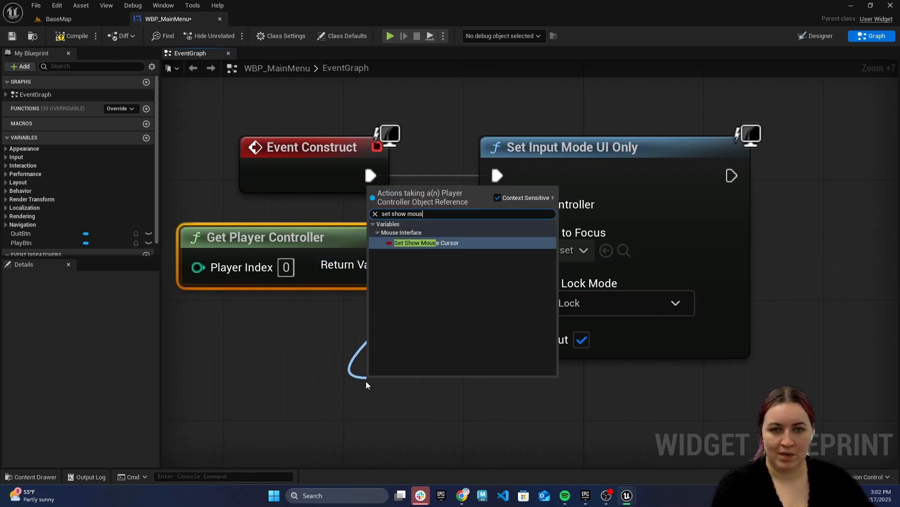
{"action": "left_click", "coordinate": [438, 242]}
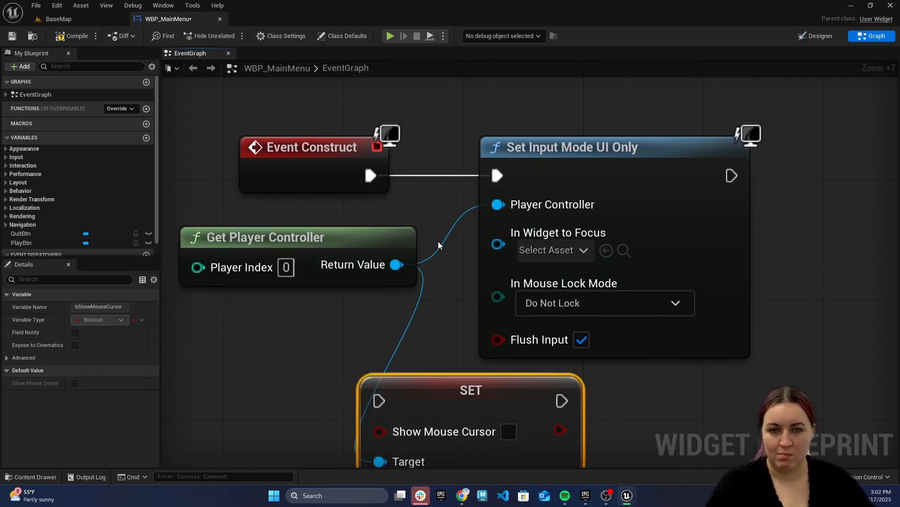
{"action": "left_click_drag", "start_coordinate": [511, 394], "coordinate": [815, 176]}
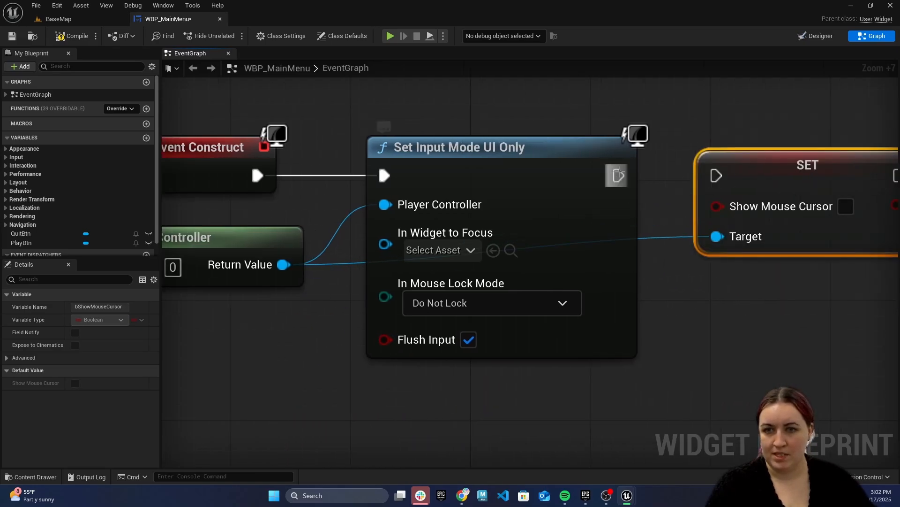
Run the Show Mouse Cursor SET node after Set Input Mode UI Only and enable Show Mouse Cursor.
{"action": "left_click_drag", "start_coordinate": [619, 175], "coordinate": [716, 175]}
{"action": "left_click", "coordinate": [846, 206]}
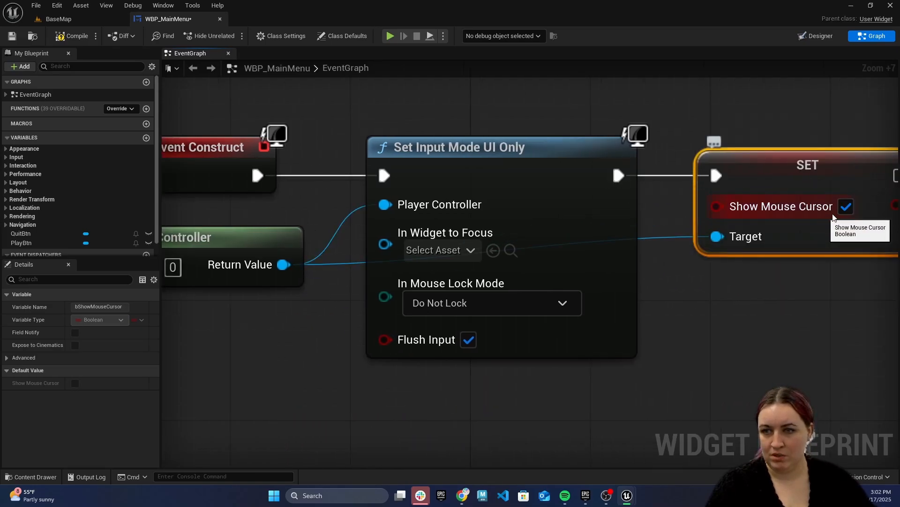
{"action": "right_click_drag", "start_coordinate": [808, 273], "coordinate": [750, 259]}
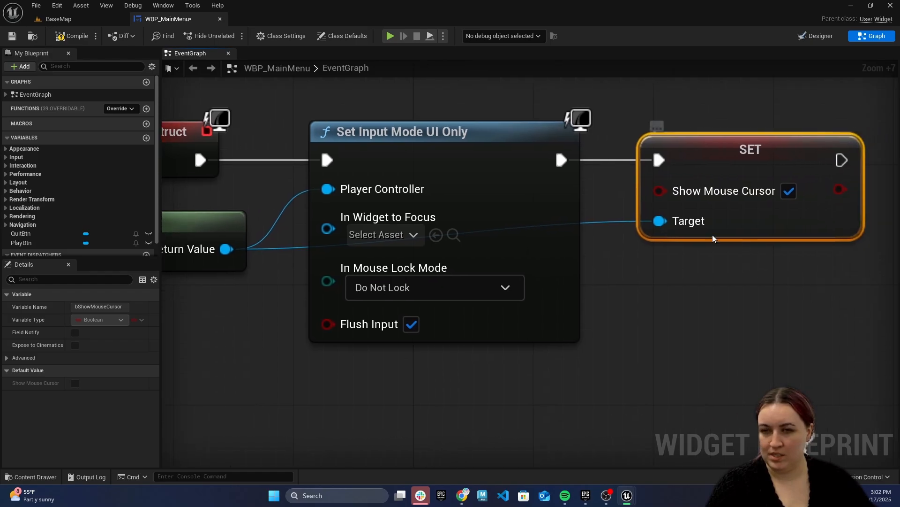
Route the player controller wire beneath Set Input Mode UI Only with two reroute points leading to the SET node's Target.
{"action": "double_click", "coordinate": [282, 249]}
{"action": "left_click_drag", "start_coordinate": [281, 249], "coordinate": [288, 374]}
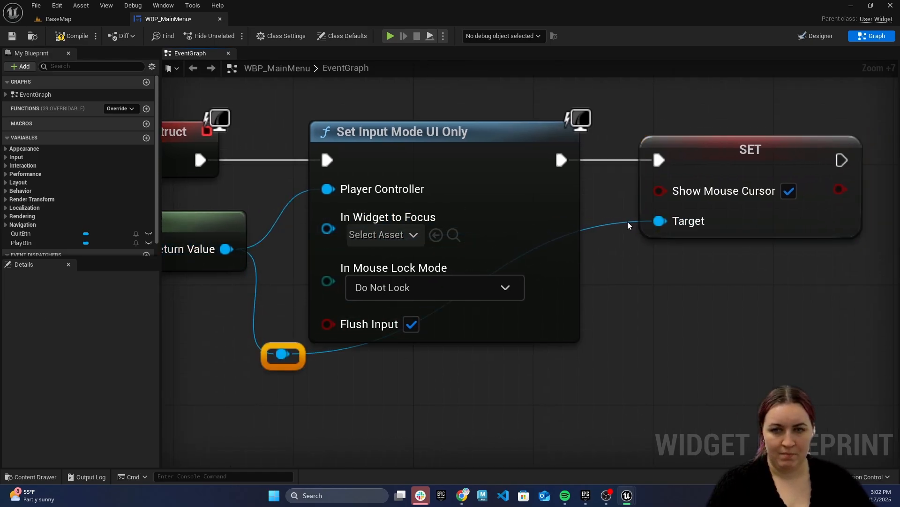
{"action": "double_click", "coordinate": [608, 227]}
{"action": "left_click_drag", "start_coordinate": [607, 226], "coordinate": [601, 364]}
{"action": "scroll", "coordinate": [632, 345], "scroll_direction": "down", "scroll_amount": 2}
{"action": "right_click_drag", "start_coordinate": [654, 332], "coordinate": [710, 321]}
{"action": "scroll", "coordinate": [660, 305], "scroll_direction": "down", "scroll_amount": 3}
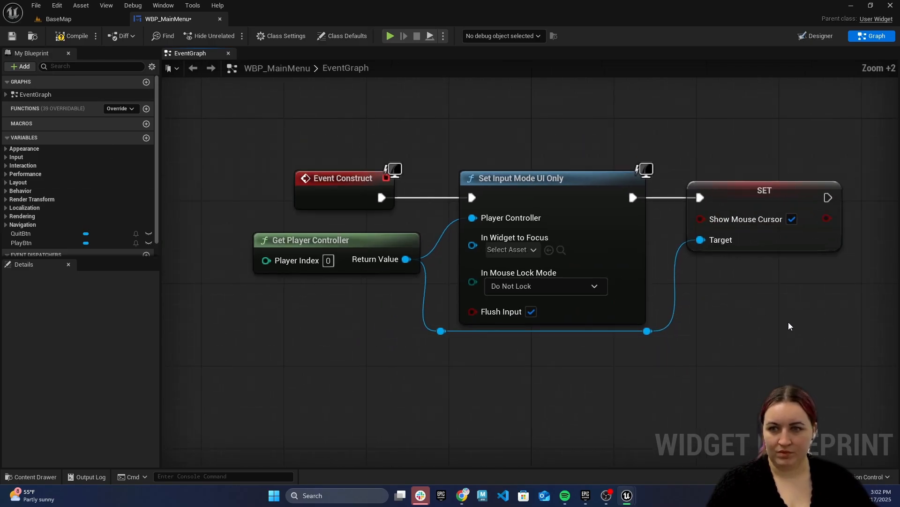
Wrap the Event Construct nodes in a comment titled "On construct, set input mode to UI and show mouse cursor" and shift it slightly upward.
{"action": "left_click_drag", "start_coordinate": [845, 346], "coordinate": [237, 140]}
{"action": "key", "text": "c"}
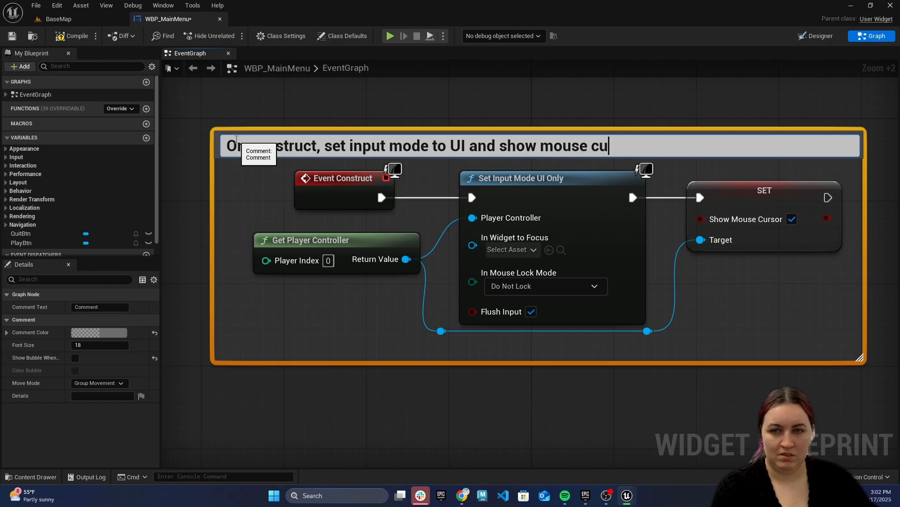
{"action": "type", "text": "rso"}
{"action": "key", "text": "Return"}
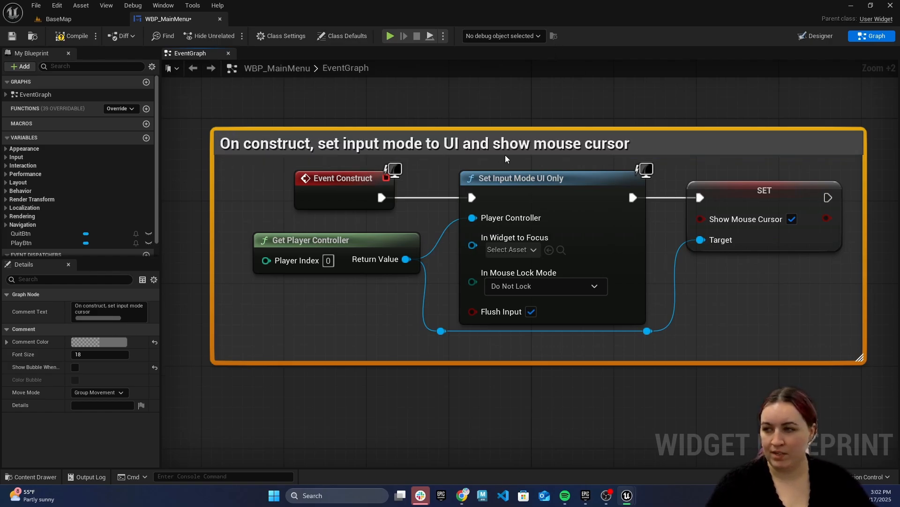
{"action": "left_click_drag", "start_coordinate": [548, 143], "coordinate": [540, 125]}
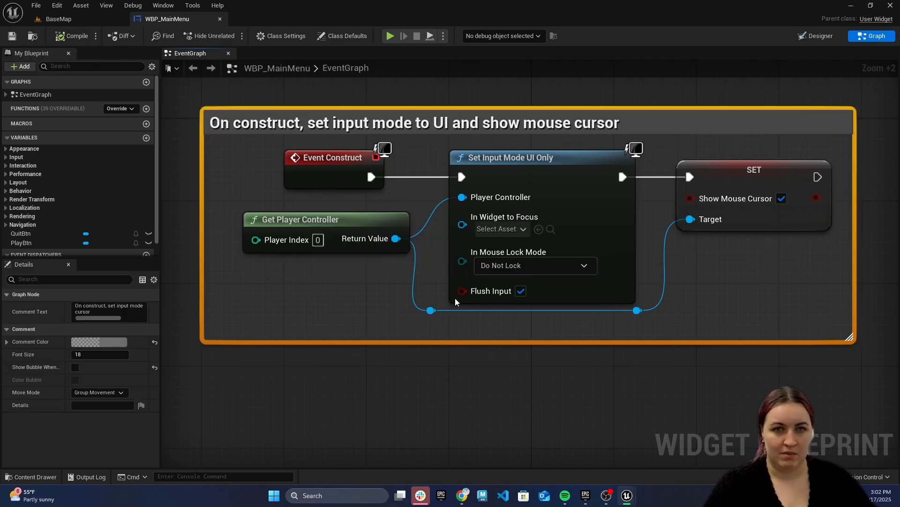
Add an On Clicked event for the PlayBtn variable to the event graph.
{"action": "right_click_drag", "start_coordinate": [493, 365], "coordinate": [489, 315]}
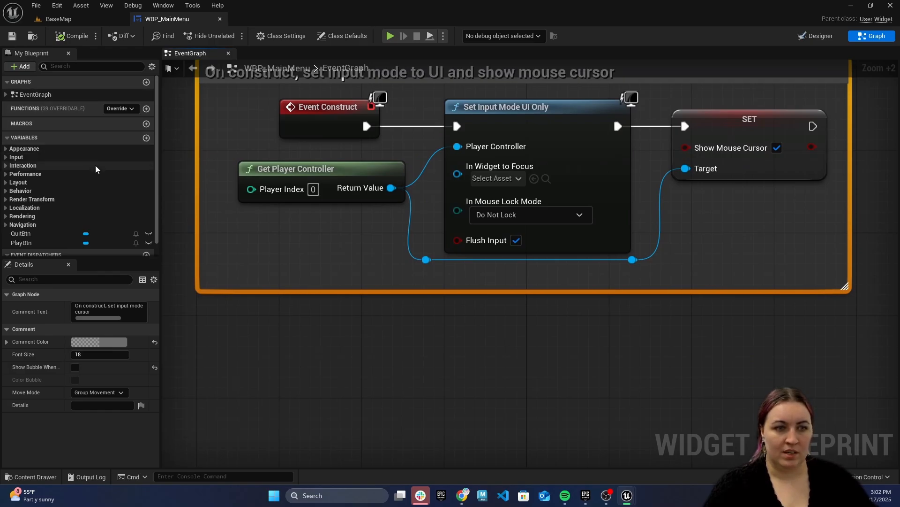
{"action": "scroll", "coordinate": [68, 127], "scroll_direction": "down", "scroll_amount": 1}
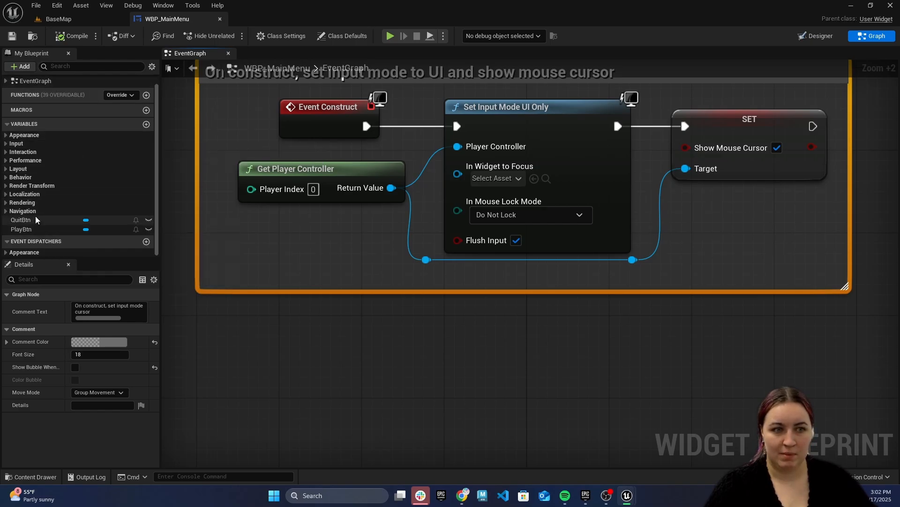
{"action": "left_click", "coordinate": [33, 230]}
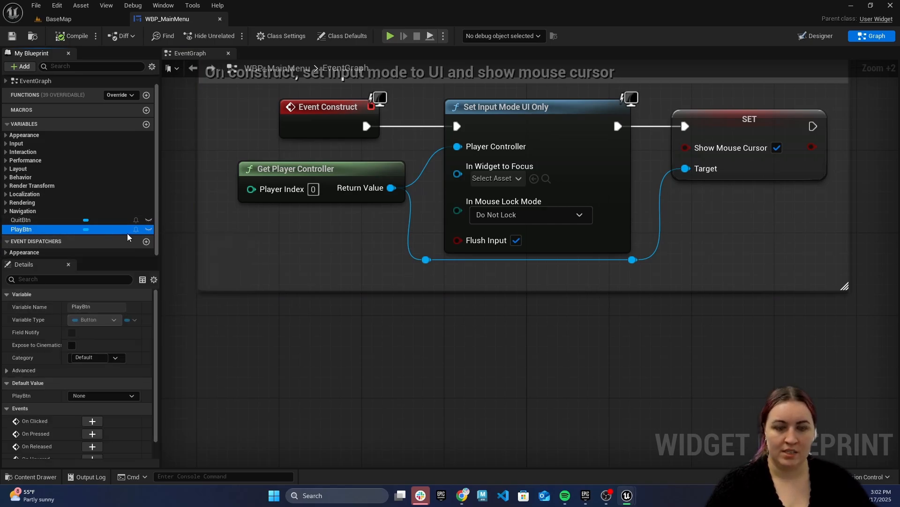
{"action": "left_click", "coordinate": [812, 40]}
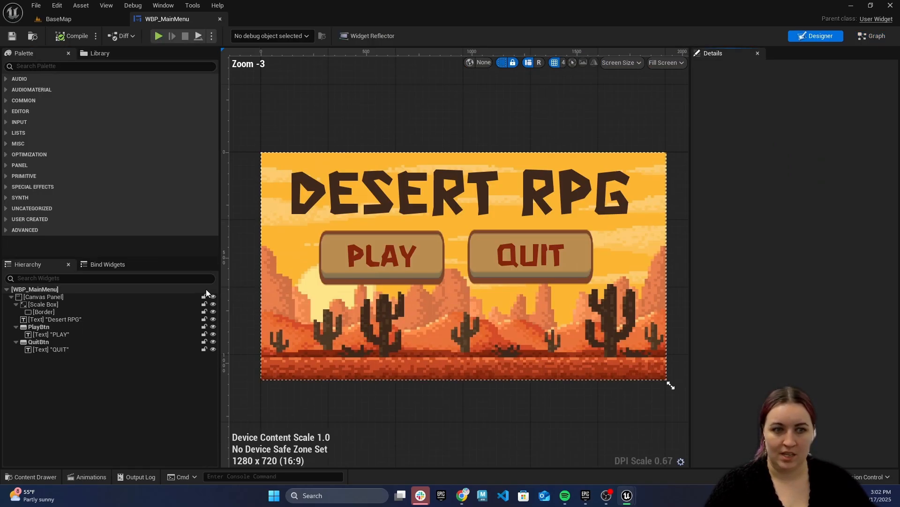
{"action": "left_click", "coordinate": [109, 325]}
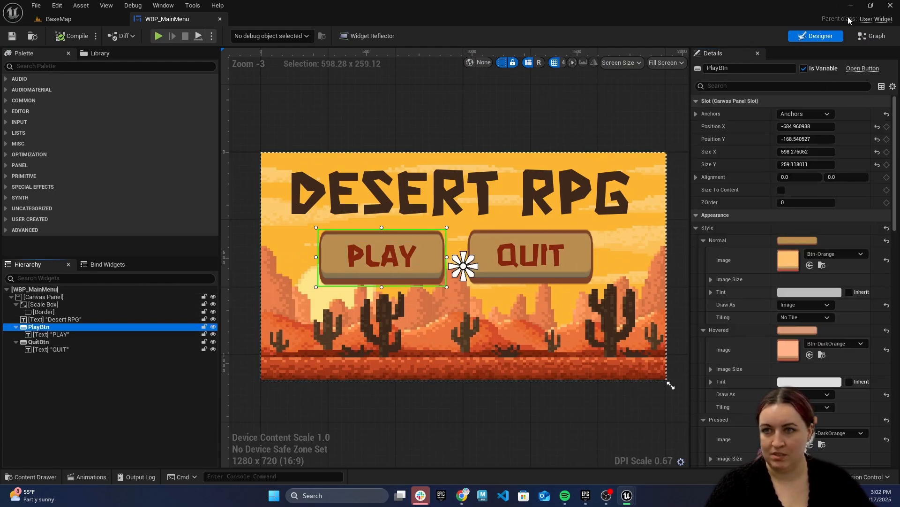
{"action": "left_click", "coordinate": [872, 36]}
{"action": "left_click", "coordinate": [20, 229]}
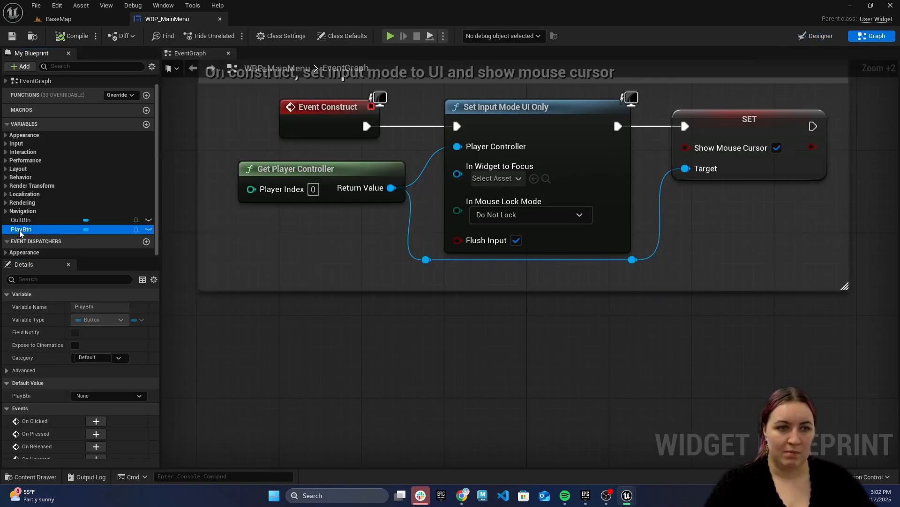
{"action": "scroll", "coordinate": [66, 397], "scroll_direction": "down", "scroll_amount": 1}
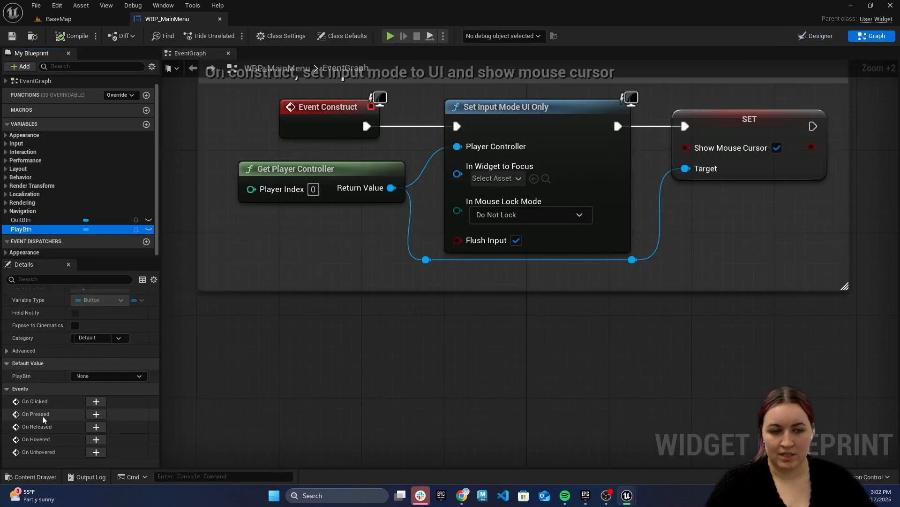
{"action": "scroll", "coordinate": [67, 425], "scroll_direction": "up", "scroll_amount": 1}
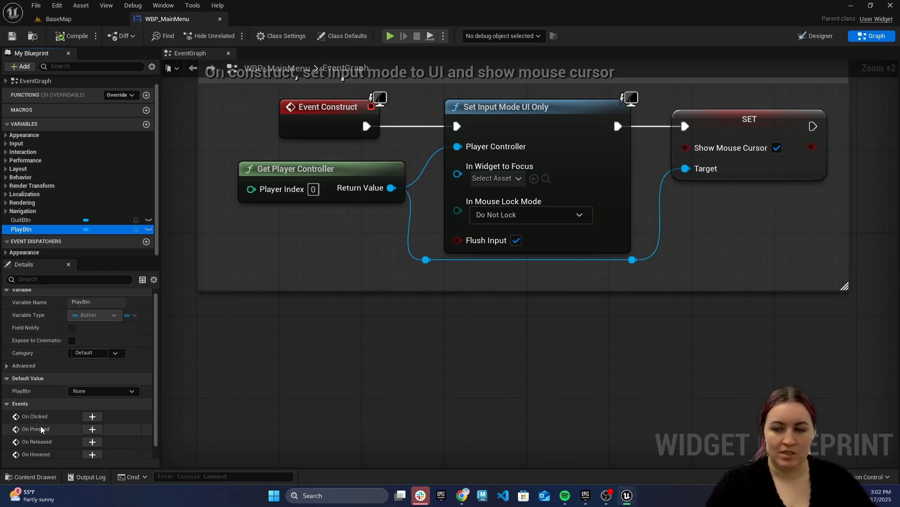
{"action": "left_click", "coordinate": [95, 414]}
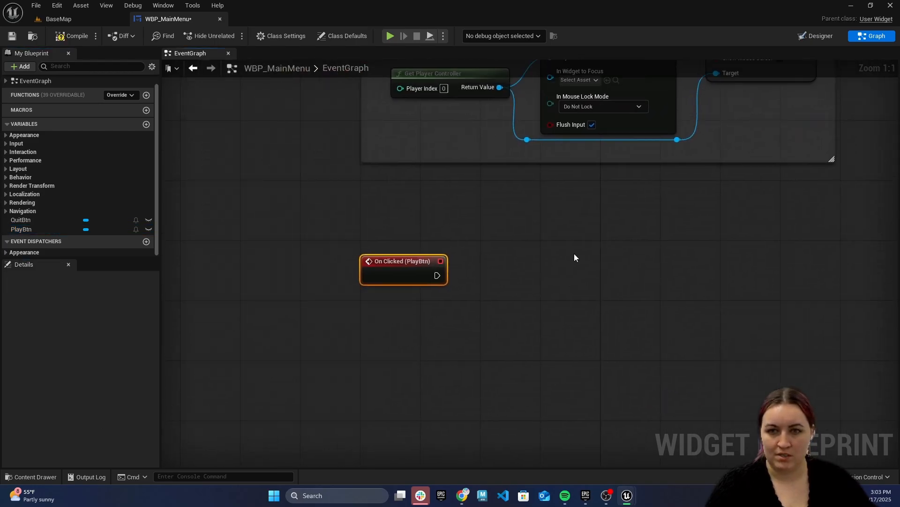
Add a Get Player Controller node below the On Clicked (PlayBtn) event.
{"action": "scroll", "coordinate": [511, 280], "scroll_direction": "up", "scroll_amount": 2}
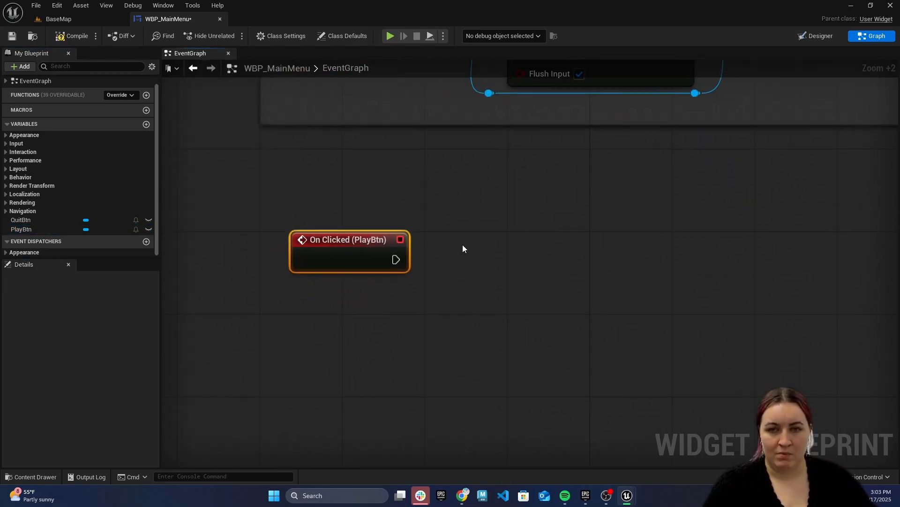
{"action": "right_click_drag", "start_coordinate": [463, 248], "coordinate": [455, 376]}
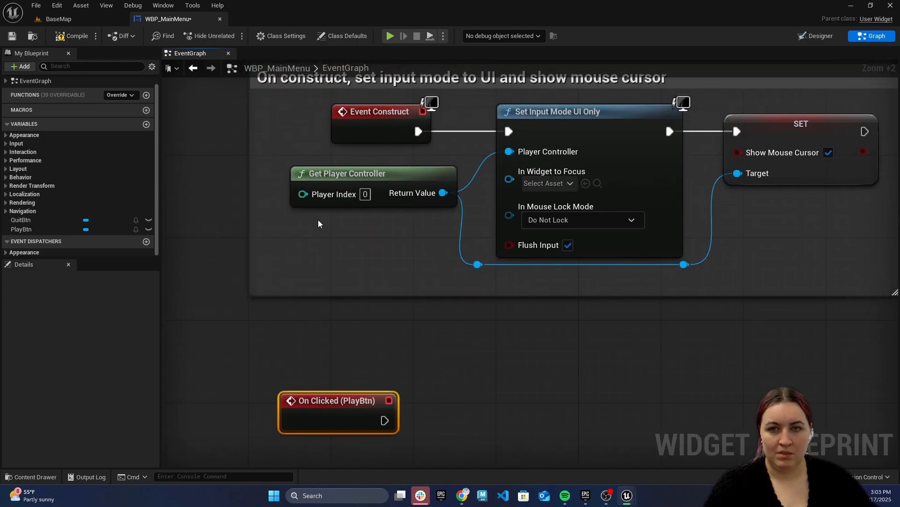
{"action": "right_click_drag", "start_coordinate": [503, 343], "coordinate": [505, 293]}
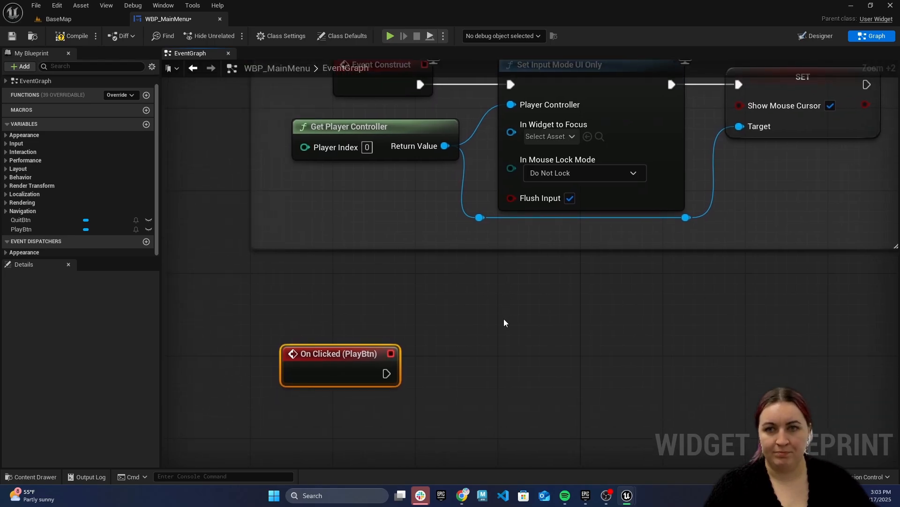
{"action": "scroll", "coordinate": [502, 319], "scroll_direction": "up", "scroll_amount": 1}
{"action": "right_click_drag", "start_coordinate": [482, 351], "coordinate": [391, 284]}
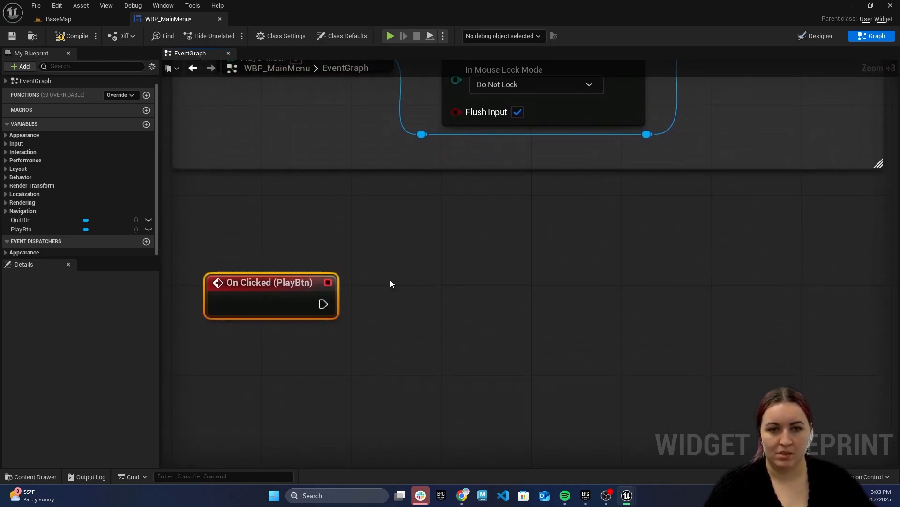
{"action": "right_click_drag", "start_coordinate": [428, 306], "coordinate": [431, 235]}
{"action": "right_click_drag", "start_coordinate": [252, 318], "coordinate": [252, 318]}
{"action": "type", "text": "get player"}
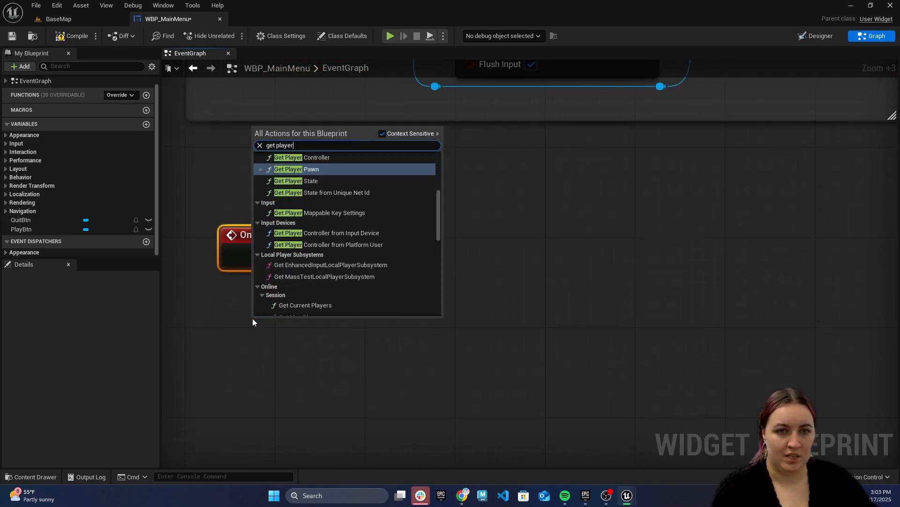
{"action": "left_click", "coordinate": [314, 157]}
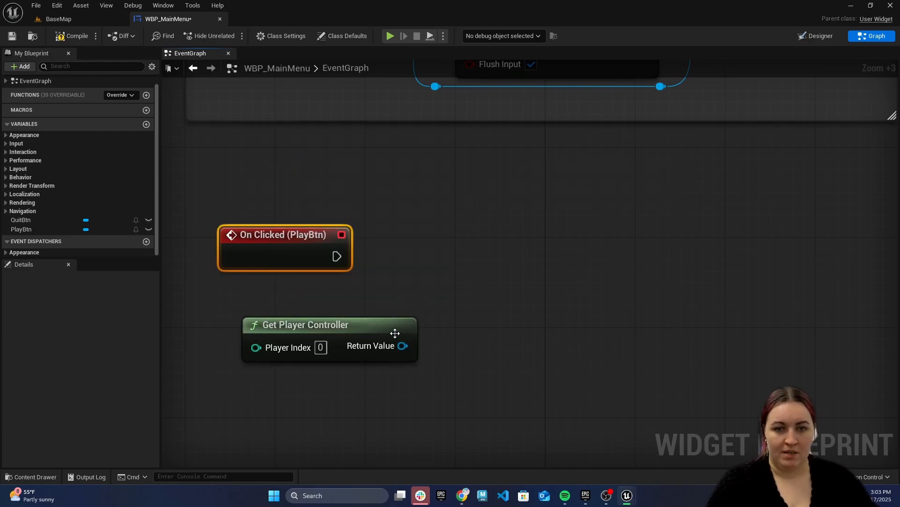
Add a Set Input Mode Game Only node fed by the new player controller and run it from On Clicked (PlayBtn).
{"action": "left_click_drag", "start_coordinate": [403, 345], "coordinate": [476, 256]}
{"action": "type", "text": "set input m"}
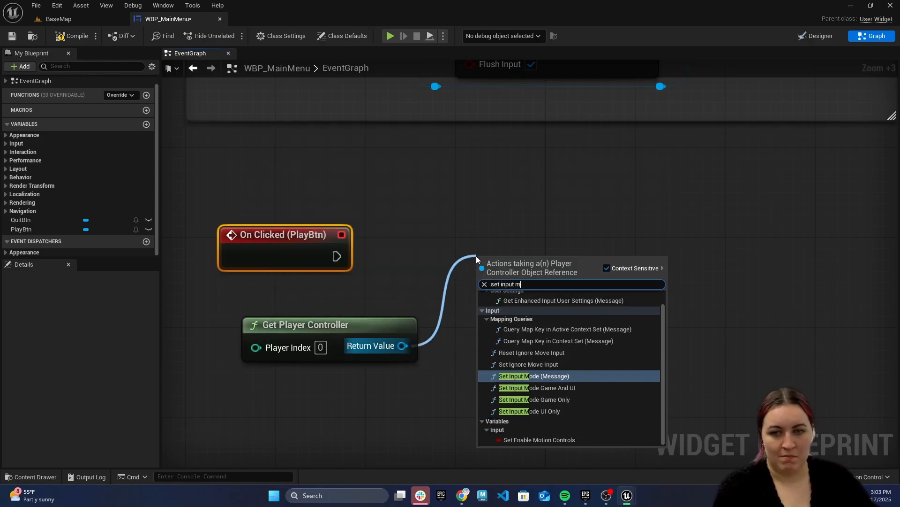
{"action": "type", "text": "ode ga"}
{"action": "left_click", "coordinate": [580, 318]}
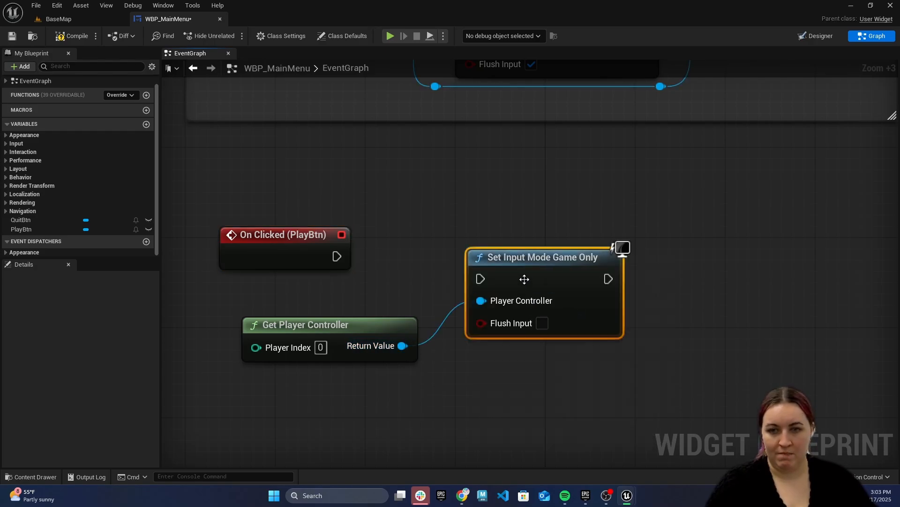
{"action": "left_click_drag", "start_coordinate": [336, 256], "coordinate": [516, 249]}
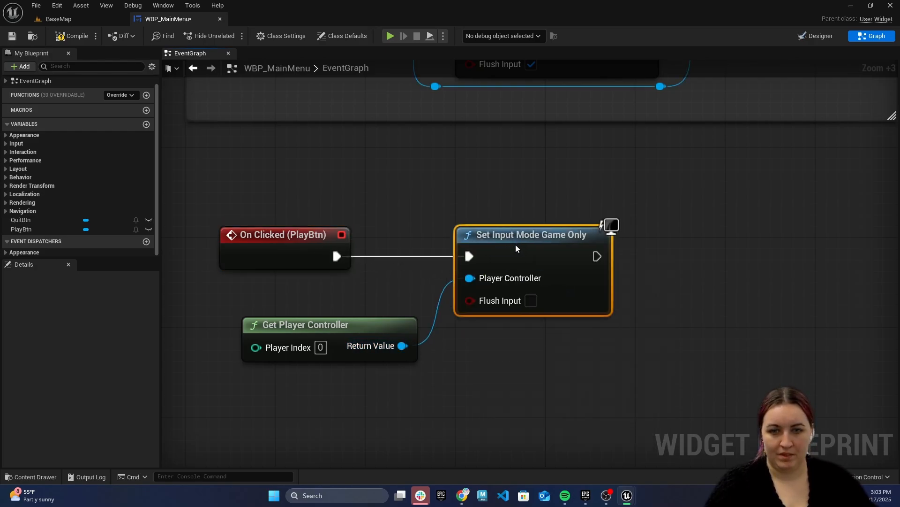
Move Get Player Controller closer to On Clicked (PlayBtn) and enable Flush Input on Set Input Mode Game Only.
{"action": "left_click_drag", "start_coordinate": [336, 332], "coordinate": [313, 299]}
{"action": "right_click_drag", "start_coordinate": [591, 352], "coordinate": [568, 417]}
{"action": "right_click_drag", "start_coordinate": [698, 334], "coordinate": [537, 368]}
{"action": "right_click_drag", "start_coordinate": [280, 413], "coordinate": [313, 364]}
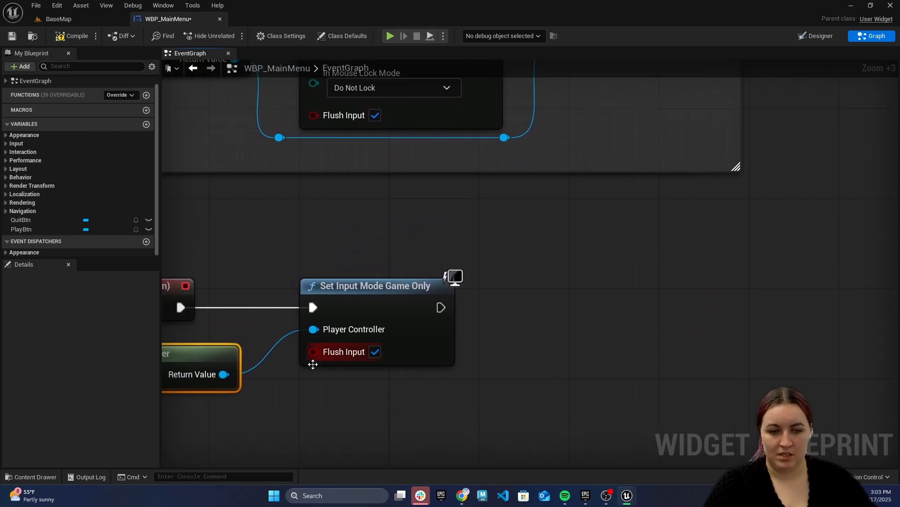
Add a Set Show Mouse Cursor node targeting the player controller and run it after Set Input Mode Game Only.
{"action": "left_click_drag", "start_coordinate": [215, 375], "coordinate": [471, 384]}
{"action": "type", "text": "show mouse"}
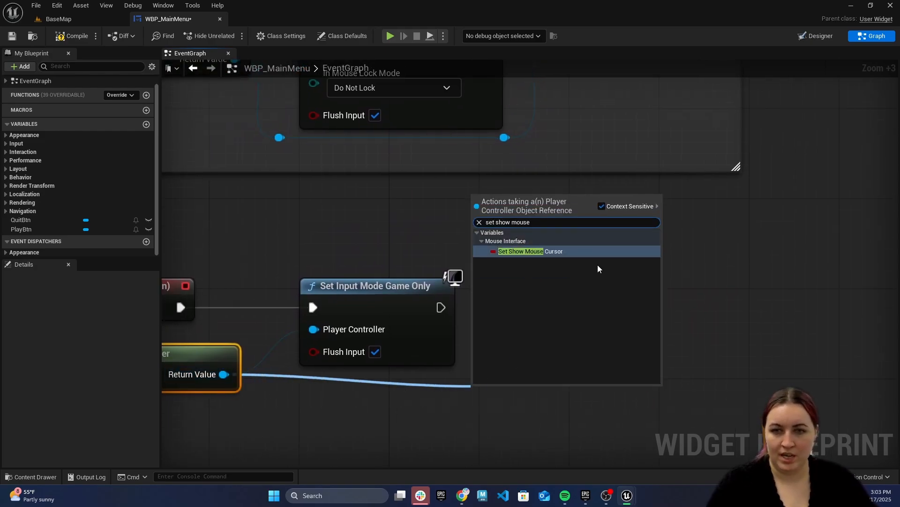
{"action": "key", "text": "Return"}
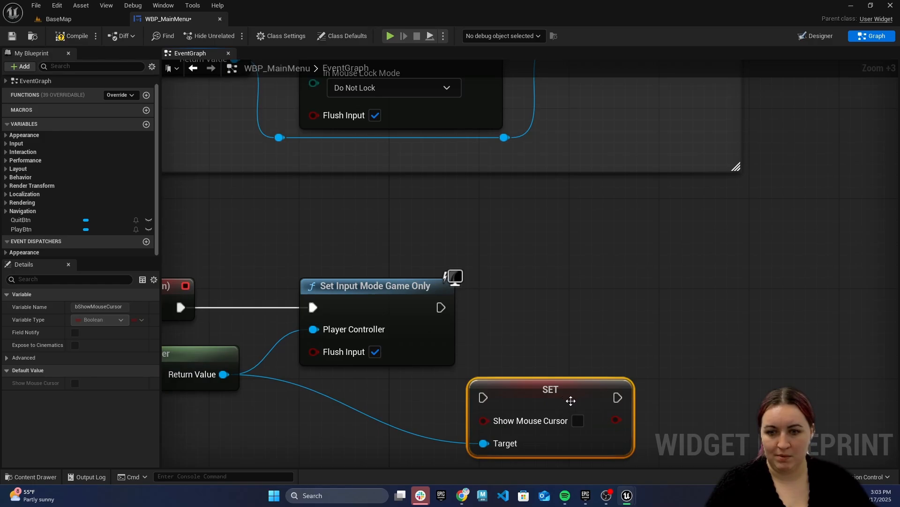
{"action": "left_click_drag", "start_coordinate": [571, 400], "coordinate": [570, 310]}
{"action": "left_click_drag", "start_coordinate": [441, 307], "coordinate": [483, 307]}
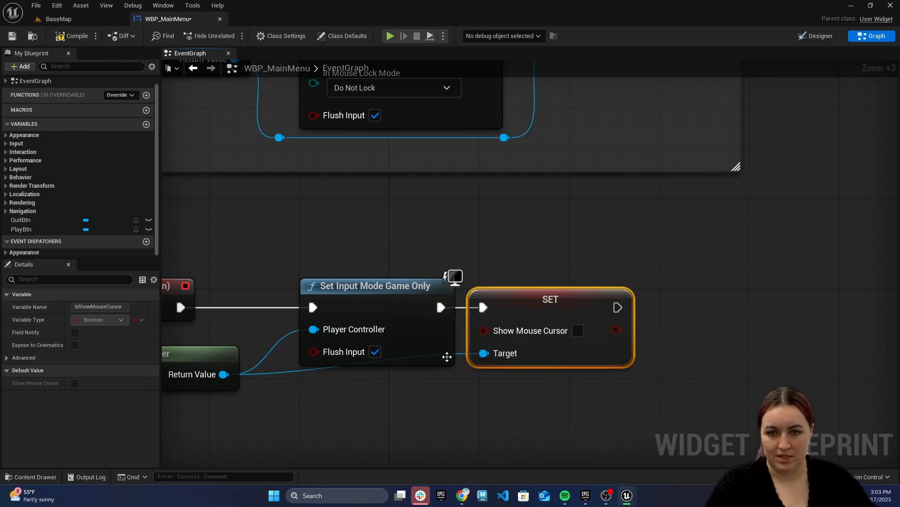
Route the SET node's Target wire beneath Set Input Mode Game Only with one reroute point and align Get Player Controller with it.
{"action": "double_click", "coordinate": [460, 352]}
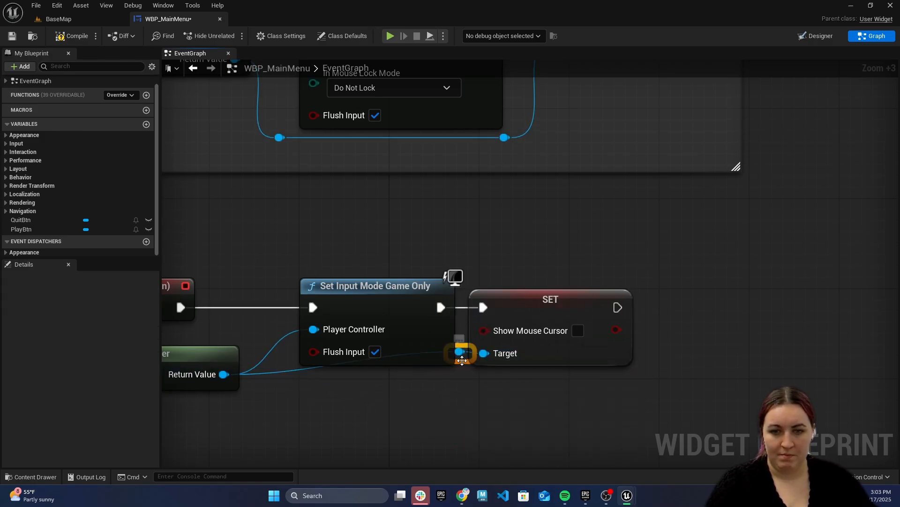
{"action": "left_click_drag", "start_coordinate": [462, 359], "coordinate": [462, 394]}
{"action": "left_click_drag", "start_coordinate": [219, 355], "coordinate": [217, 366]}
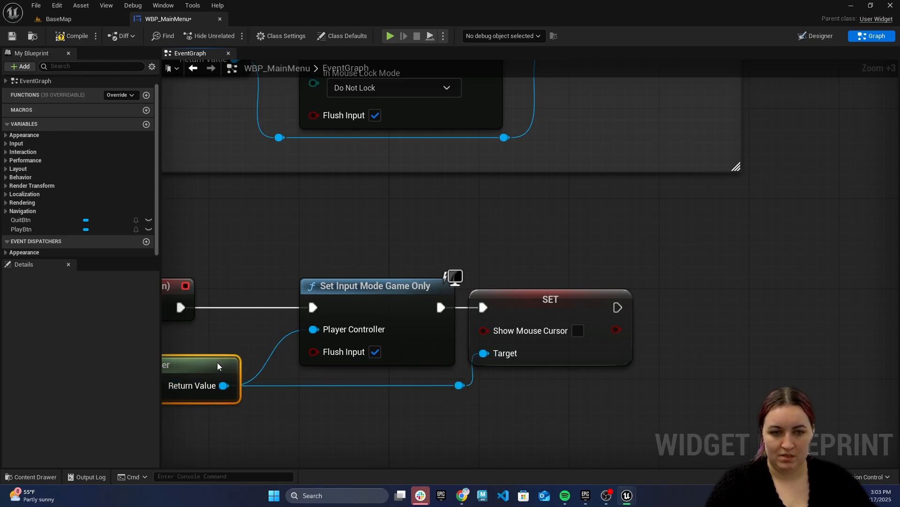
{"action": "right_click_drag", "start_coordinate": [363, 424], "coordinate": [454, 393]}
{"action": "left_click_drag", "start_coordinate": [570, 373], "coordinate": [290, 352]}
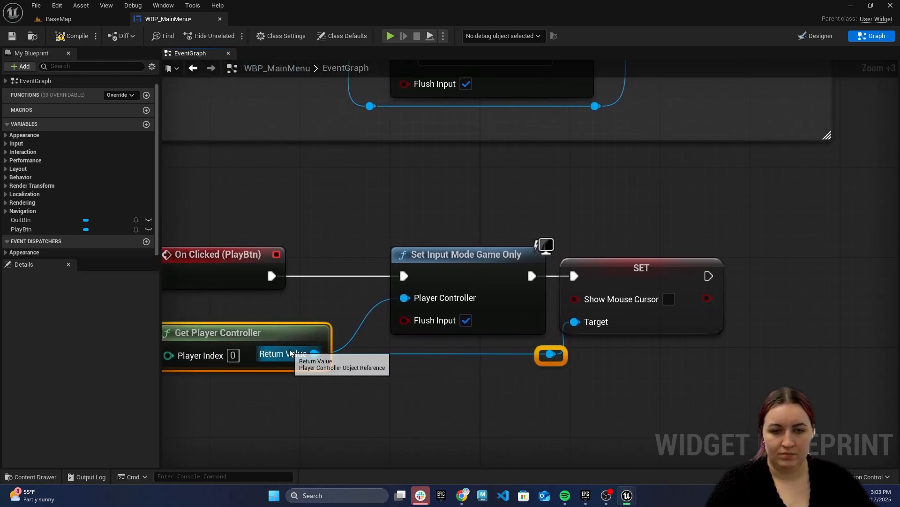
Even out the node spacing by shifting Set Input Mode Game Only and On Clicked (PlayBtn) slightly toward each other.
{"action": "left_click", "coordinate": [416, 392]}
{"action": "scroll", "coordinate": [483, 403], "scroll_direction": "down", "scroll_amount": 1}
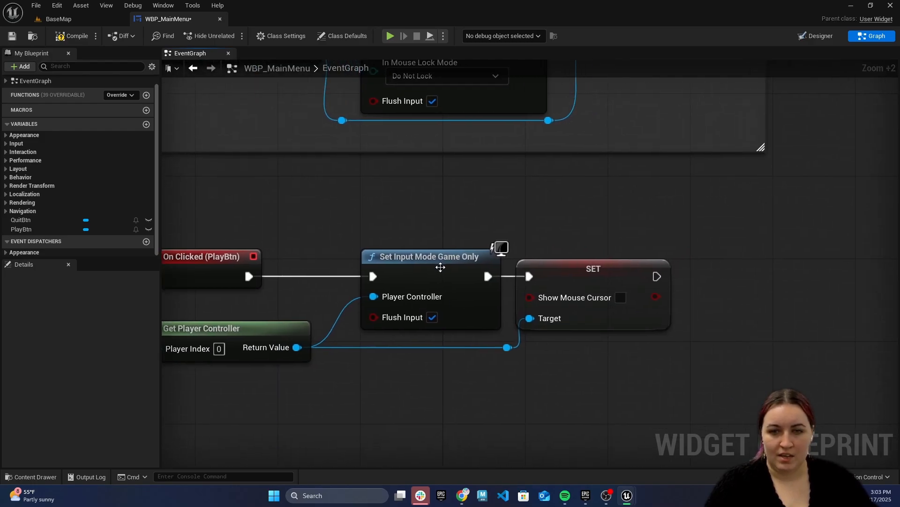
{"action": "left_click_drag", "start_coordinate": [441, 267], "coordinate": [423, 261]}
{"action": "left_click_drag", "start_coordinate": [240, 260], "coordinate": [262, 261]}
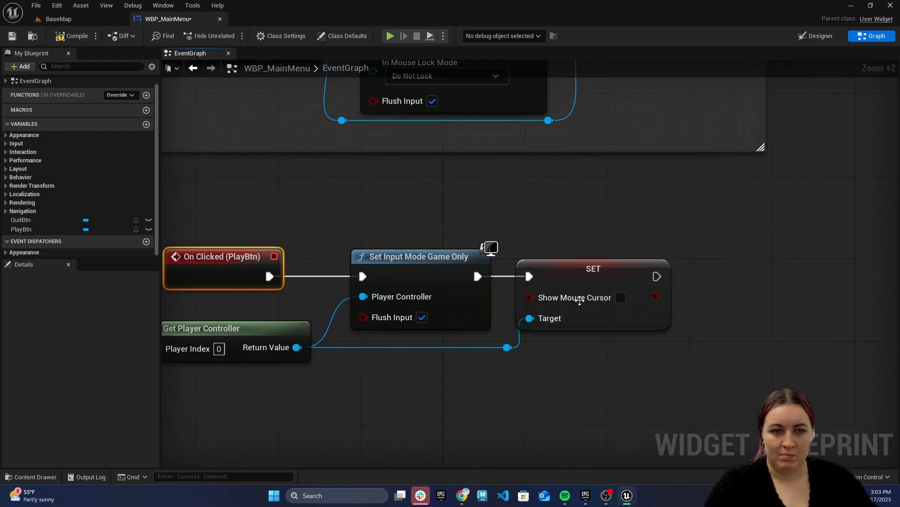
Add an Open Level (by Object Reference) node after the Show Mouse Cursor SET node and set its Level to BaseMap.
{"action": "right_click", "coordinate": [699, 286]}
{"action": "type", "text": "open"}
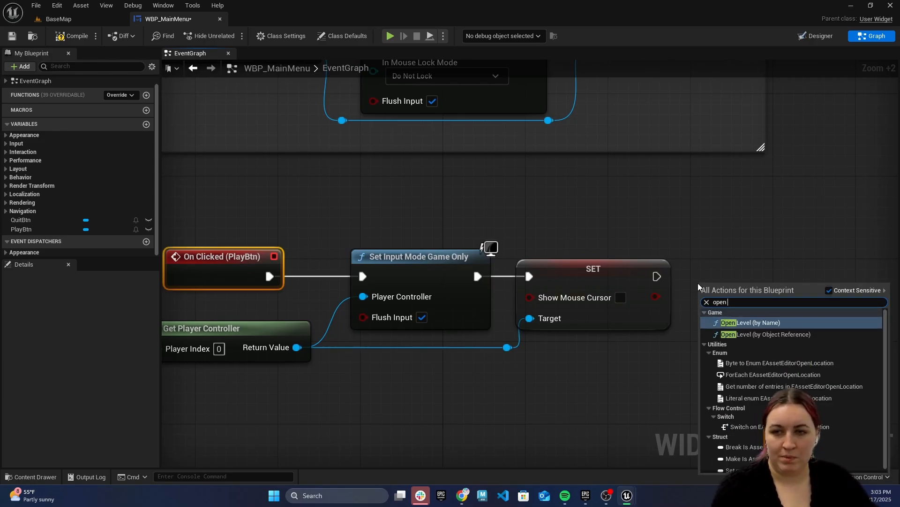
{"action": "type", "text": " lev"}
{"action": "left_click", "coordinate": [784, 333]}
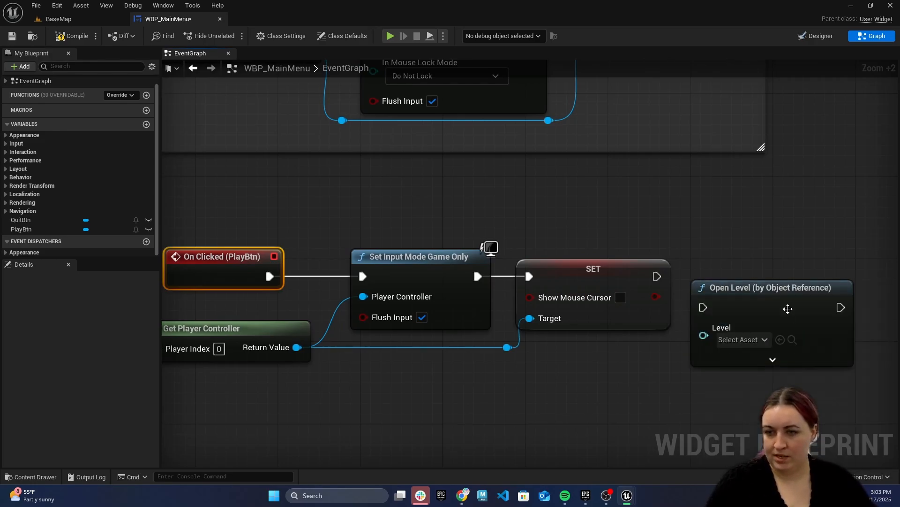
{"action": "left_click_drag", "start_coordinate": [657, 277], "coordinate": [703, 276]}
{"action": "left_click", "coordinate": [742, 309]}
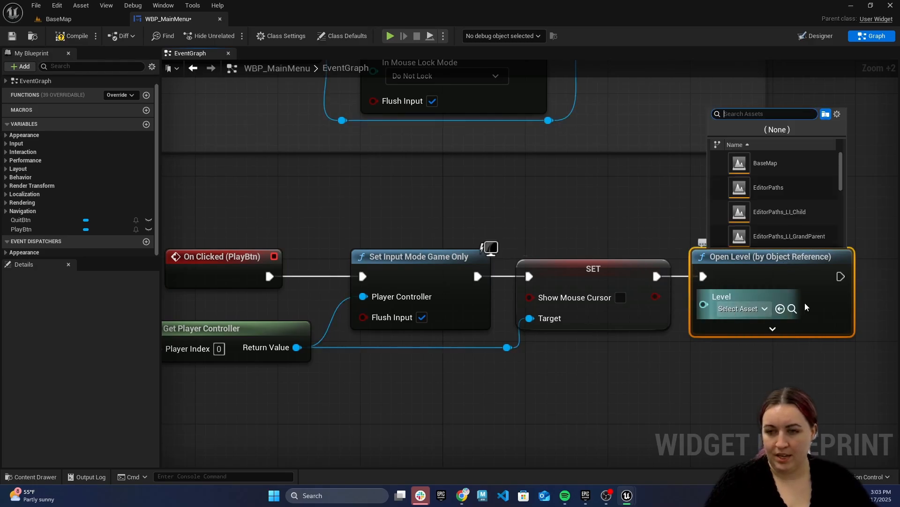
{"action": "left_click", "coordinate": [765, 163]}
{"action": "scroll", "coordinate": [621, 345], "scroll_direction": "down", "scroll_amount": 3}
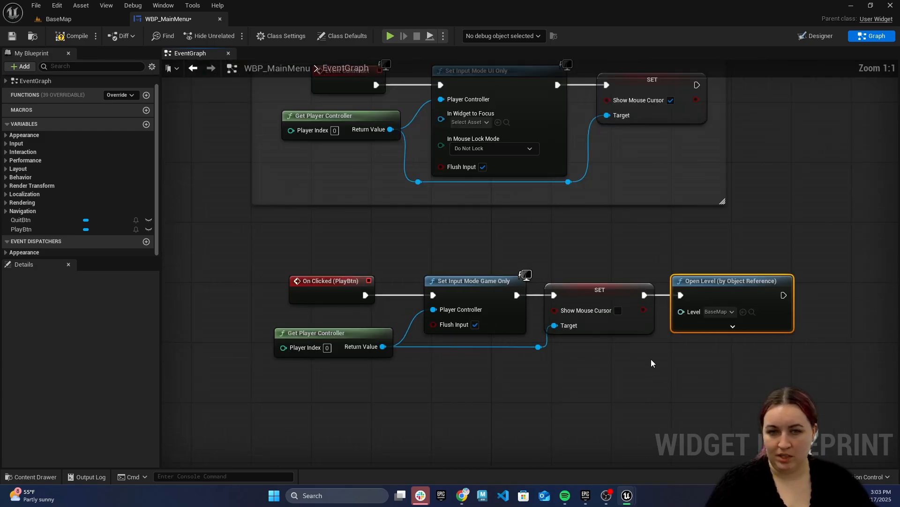
{"action": "scroll", "coordinate": [649, 355], "scroll_direction": "up", "scroll_amount": 2}
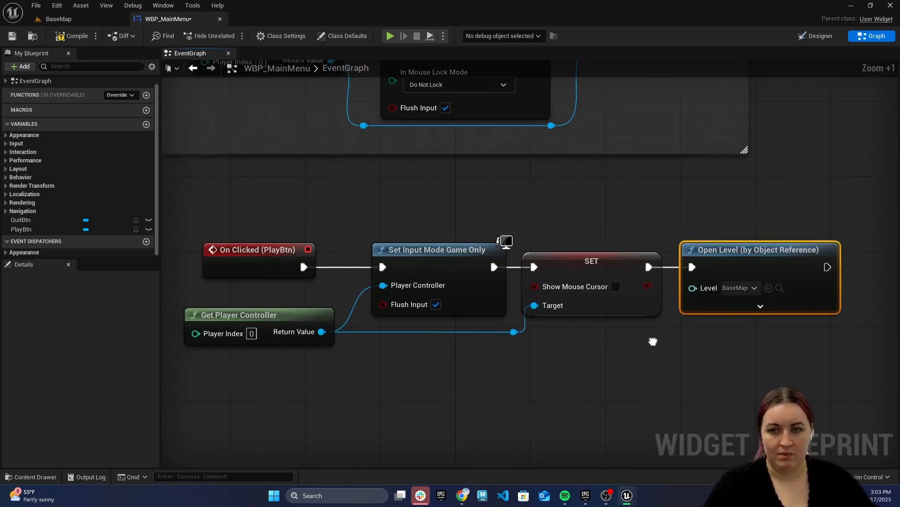
Wrap the PlayBtn click nodes in a comment reading "When click play, change input to game only, remove mouse cursor, open main game level".
{"action": "left_click_drag", "start_coordinate": [826, 356], "coordinate": [232, 199]}
{"action": "key", "text": "c"}
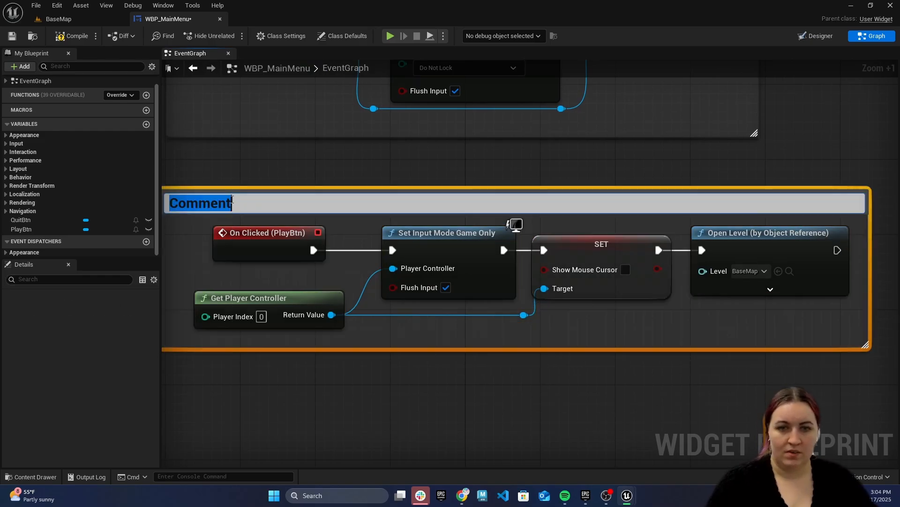
{"action": "type", "text": "Whe"}
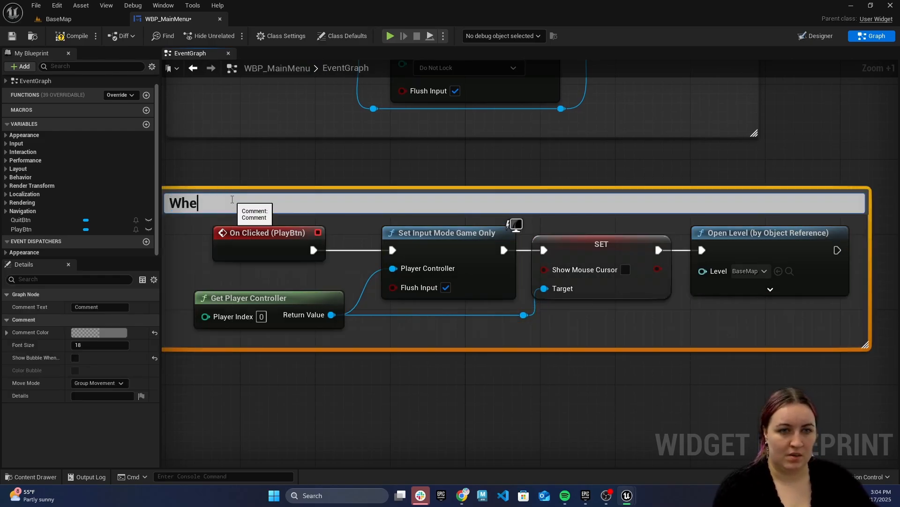
{"action": "type", "text": "n click play"}
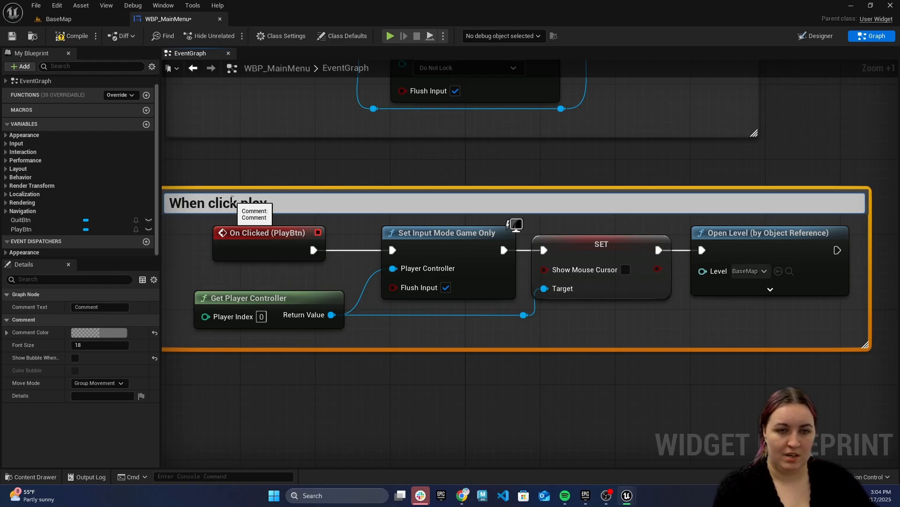
{"action": "type", "text": ", change input to game only, remove mouse cursor, ope"}
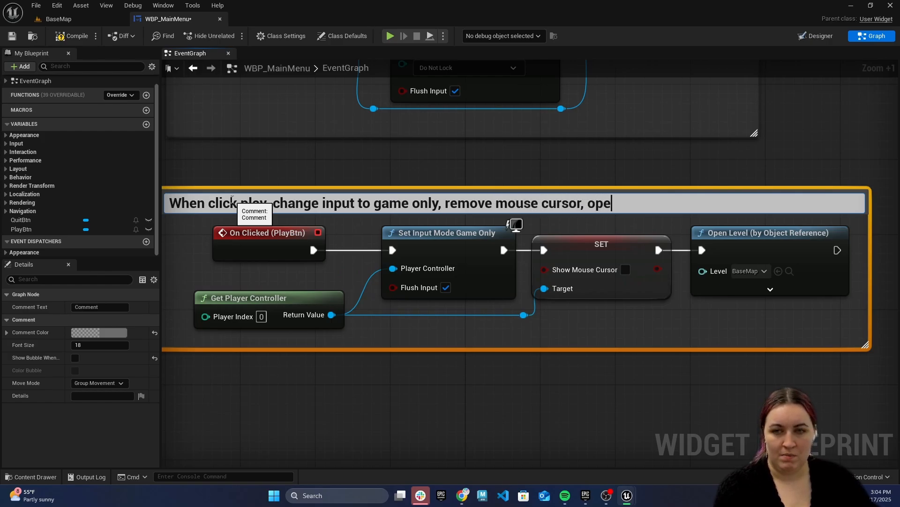
{"action": "type", "text": "l"}
{"action": "key", "text": "Return"}
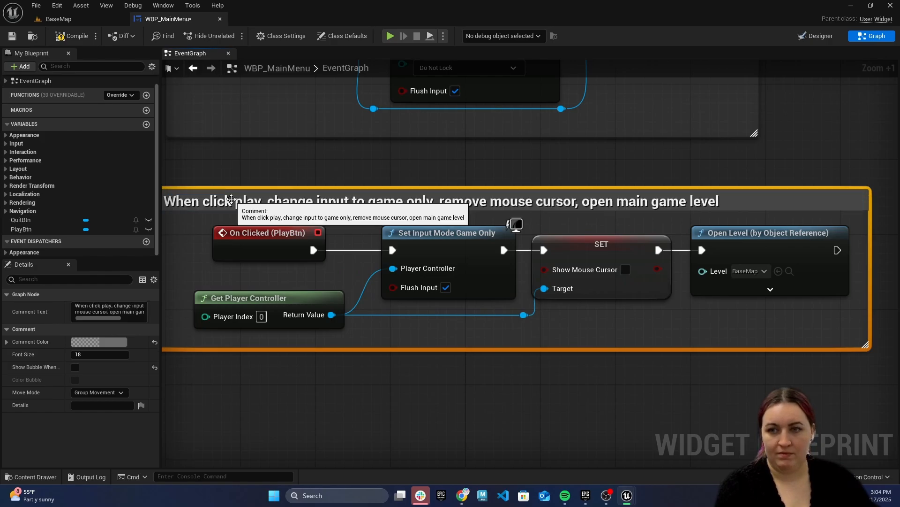
{"action": "left_click_drag", "start_coordinate": [364, 204], "coordinate": [373, 175]}
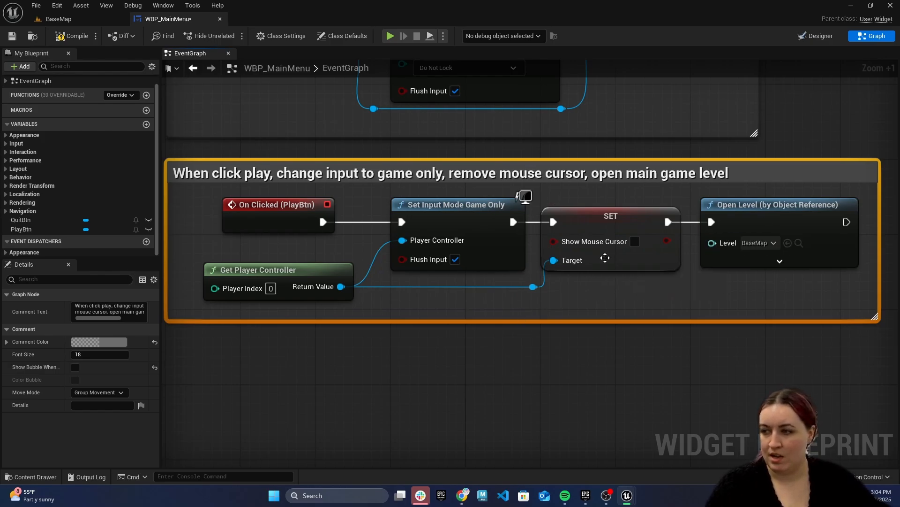
Add an On Clicked event for QuitBtn below the play logic and connect it to a new Quit Game node.
{"action": "scroll", "coordinate": [533, 357], "scroll_direction": "down", "scroll_amount": 1}
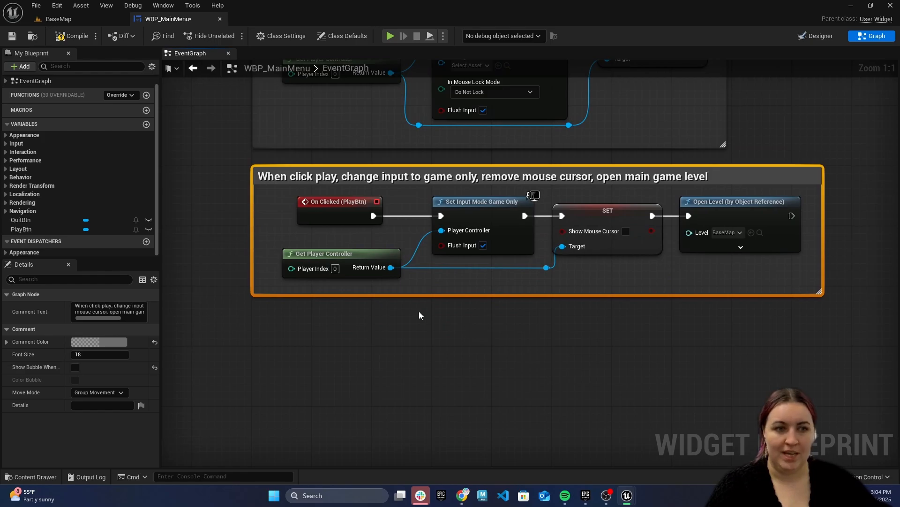
{"action": "left_click", "coordinate": [28, 220]}
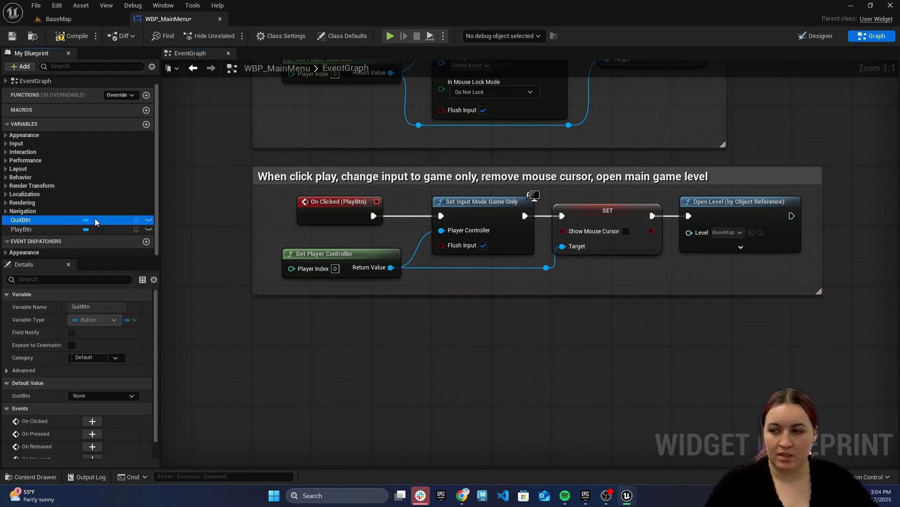
{"action": "scroll", "coordinate": [65, 408], "scroll_direction": "down", "scroll_amount": 1}
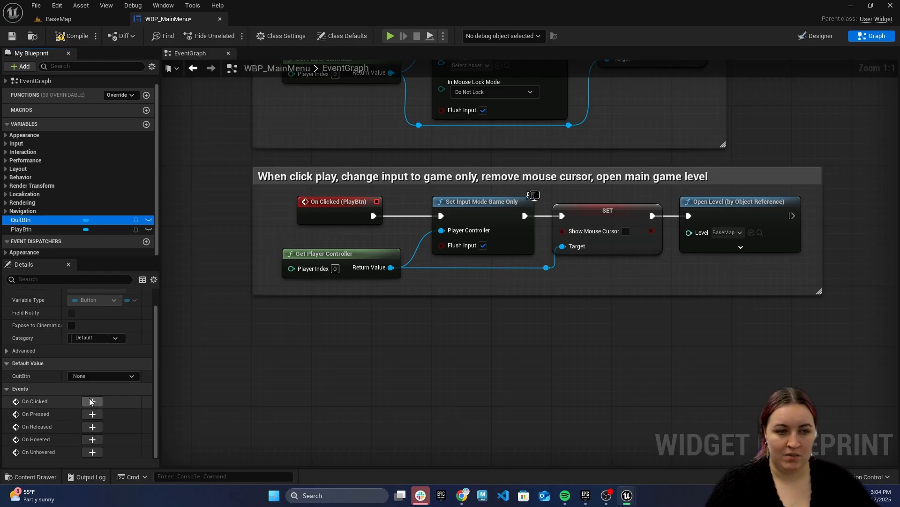
{"action": "left_click", "coordinate": [91, 401]}
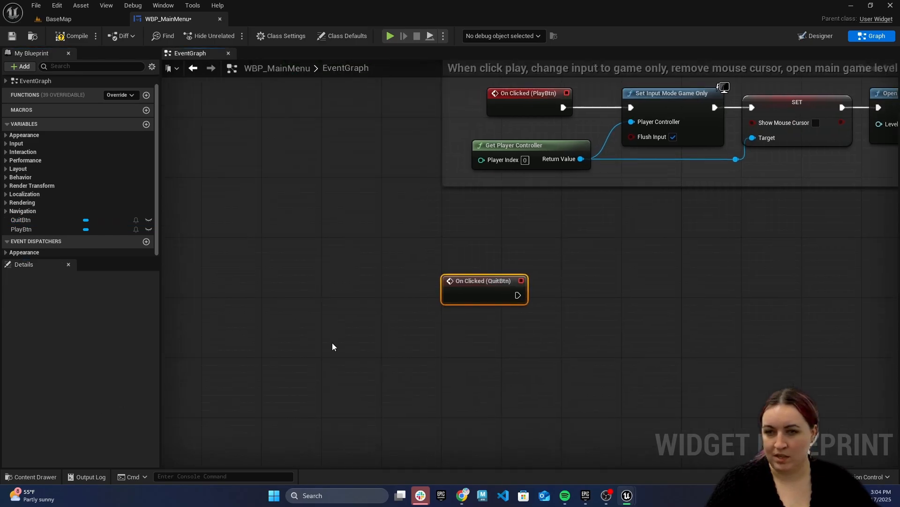
{"action": "left_click_drag", "start_coordinate": [409, 284], "coordinate": [437, 247]}
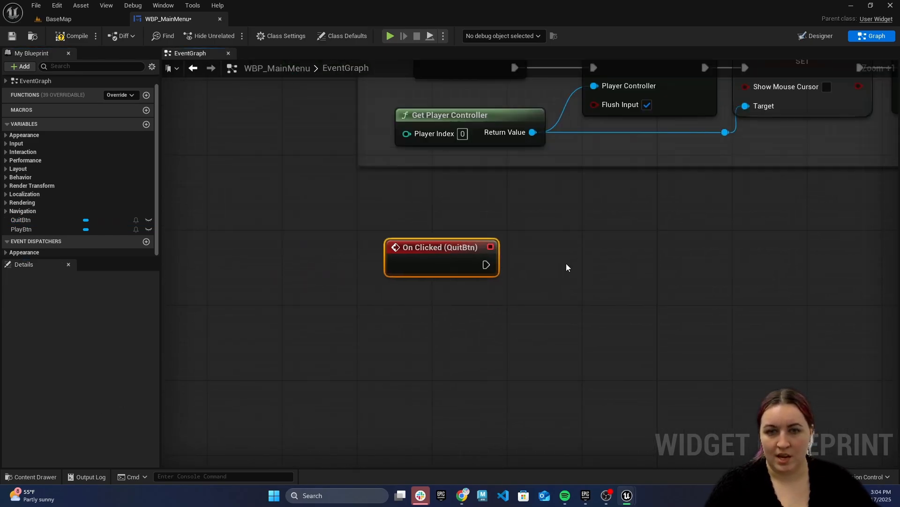
{"action": "right_click", "coordinate": [567, 266]}
{"action": "type", "text": "quit game"}
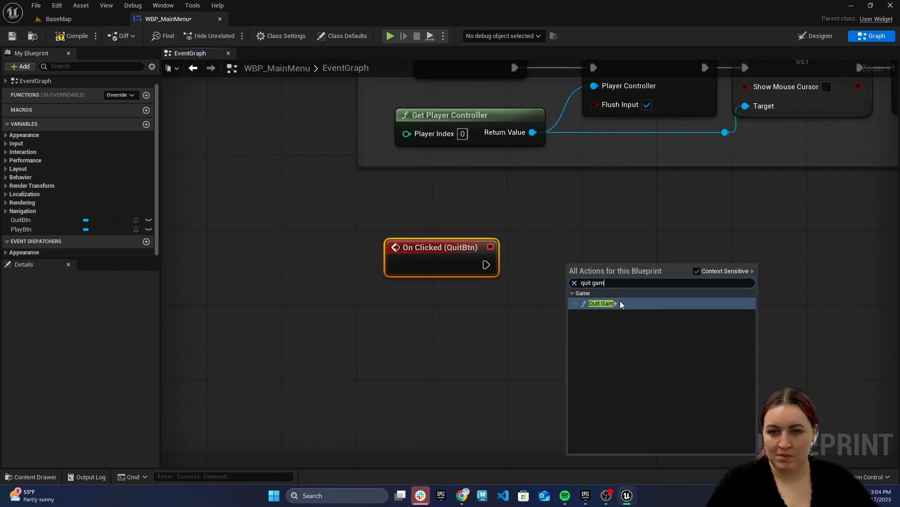
{"action": "left_click", "coordinate": [620, 302]}
{"action": "left_click_drag", "start_coordinate": [486, 264], "coordinate": [608, 257]}
Wrap the QuitBtn event and Quit Game nodes in a comment reading "On click quit, quit game".
{"action": "left_click_drag", "start_coordinate": [749, 395], "coordinate": [359, 231]}
{"action": "key", "text": "c"}
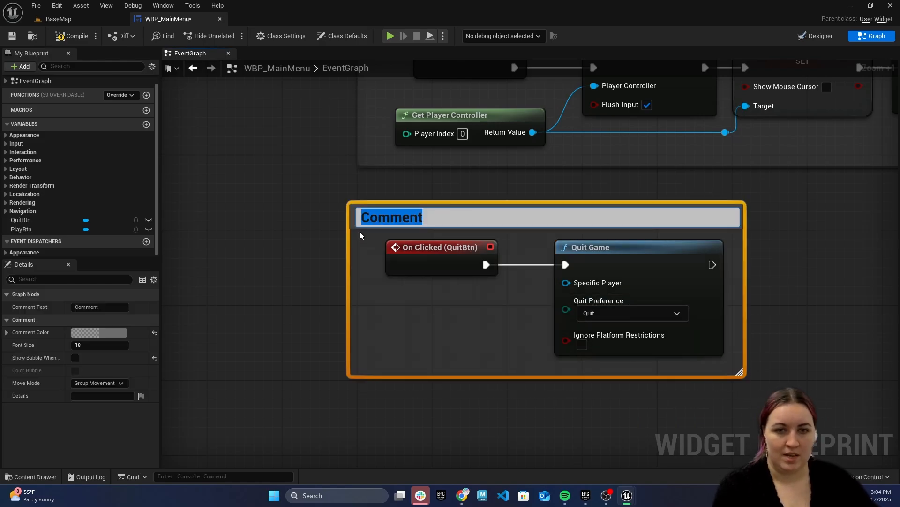
{"action": "type", "text": "On cl"}
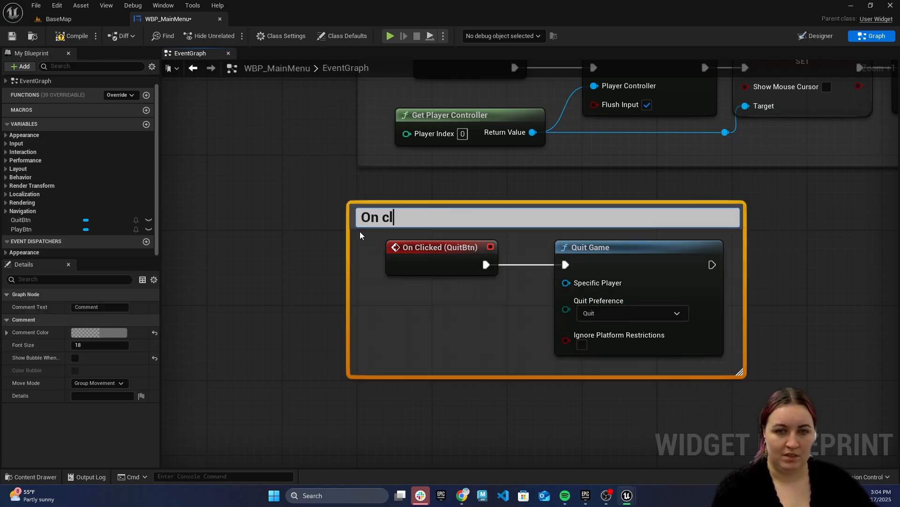
{"action": "type", "text": "ick quit, quit game"}
{"action": "key", "text": "Return"}
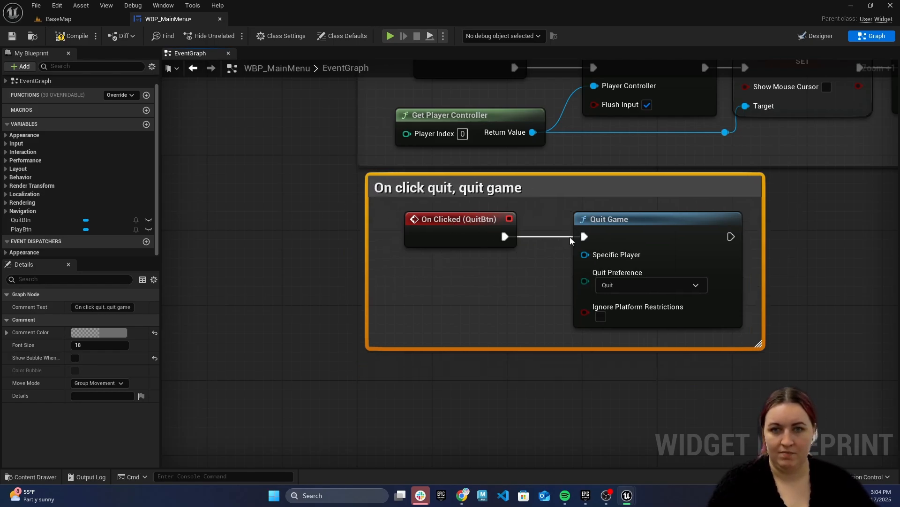
Compile and save the WBP_MainMenu widget blueprint, and close it.
{"action": "scroll", "coordinate": [546, 210], "scroll_direction": "down", "scroll_amount": 3}
{"action": "left_click", "coordinate": [70, 36]}
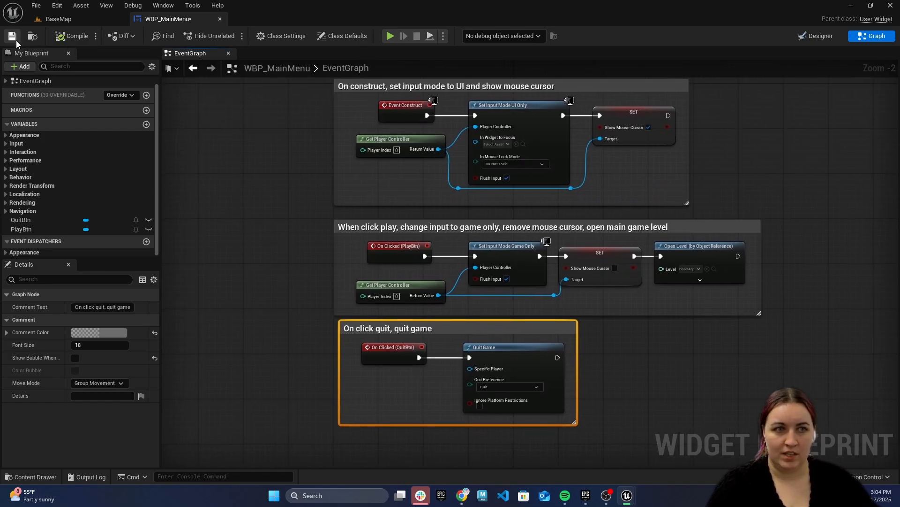
{"action": "left_click", "coordinate": [12, 36]}
{"action": "right_click_drag", "start_coordinate": [671, 304], "coordinate": [643, 298]}
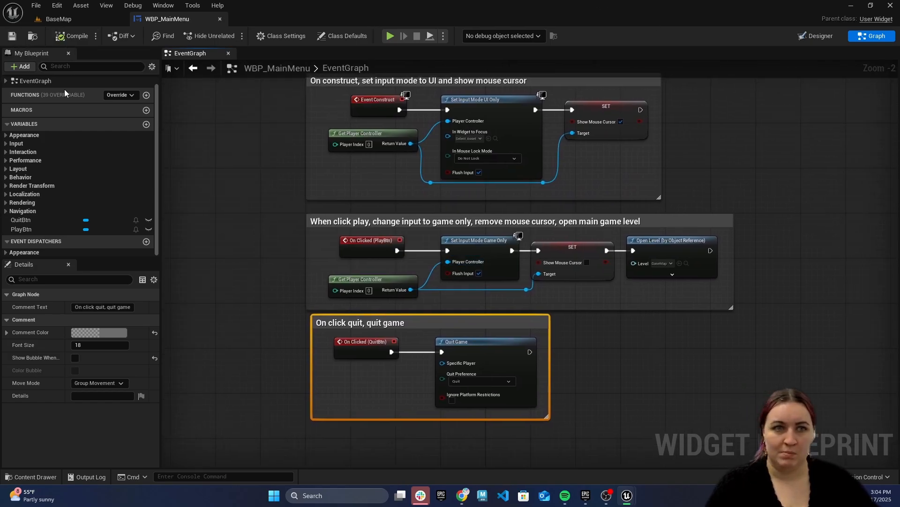
{"action": "left_click", "coordinate": [220, 19]}
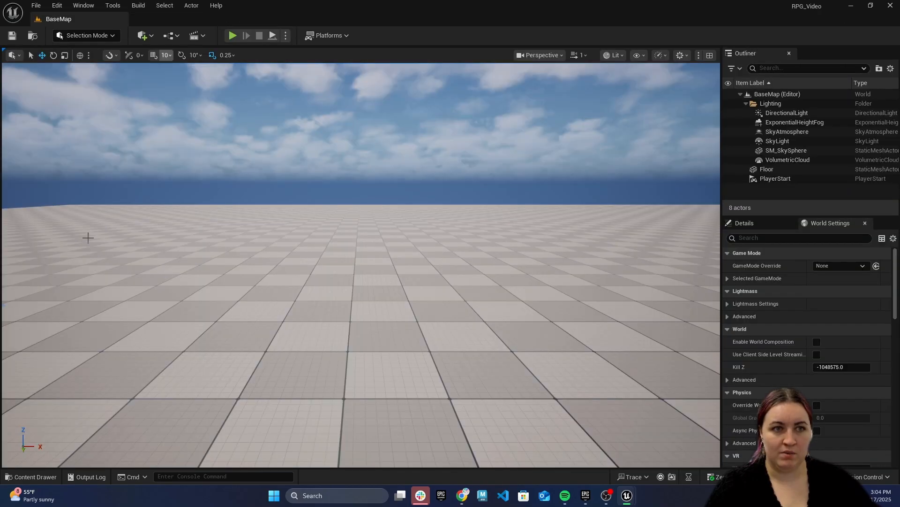
Create a new folder named Maps in the project's Content folder.
{"action": "left_click", "coordinate": [45, 477]}
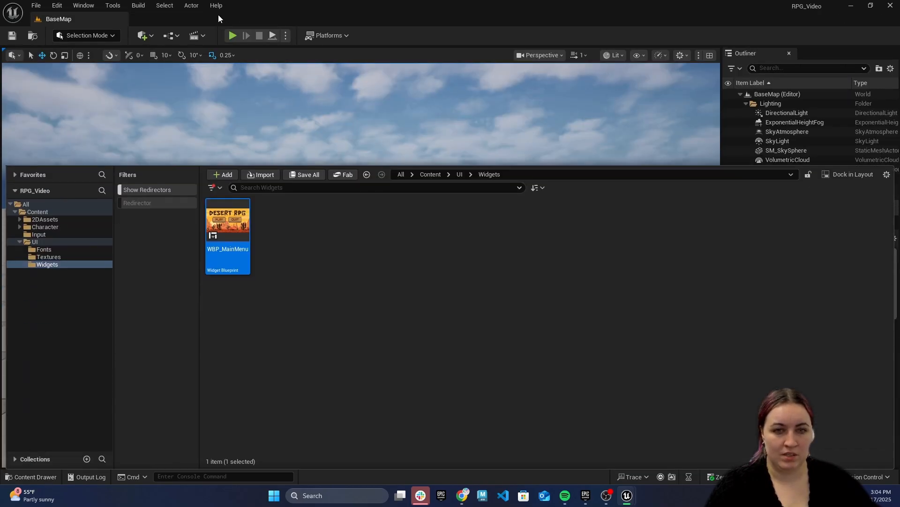
{"action": "left_click", "coordinate": [52, 213]}
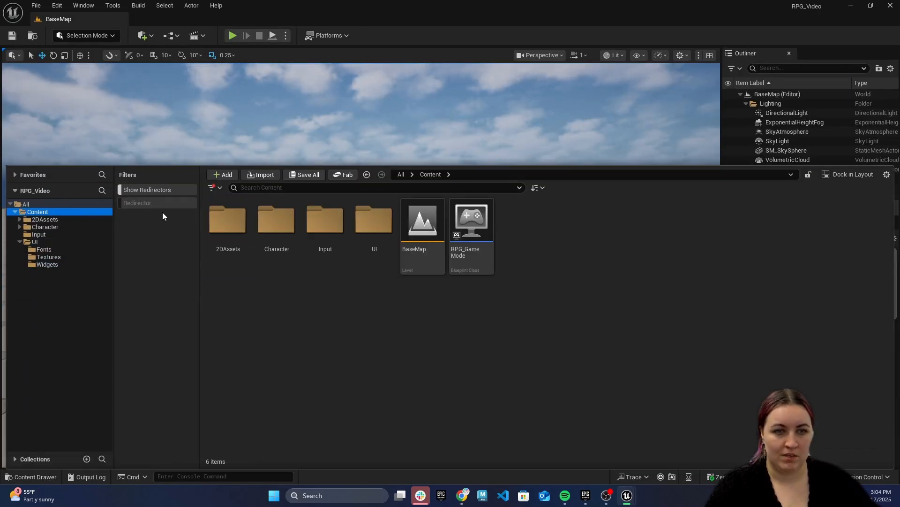
{"action": "left_click", "coordinate": [20, 242]}
{"action": "right_click", "coordinate": [502, 239]}
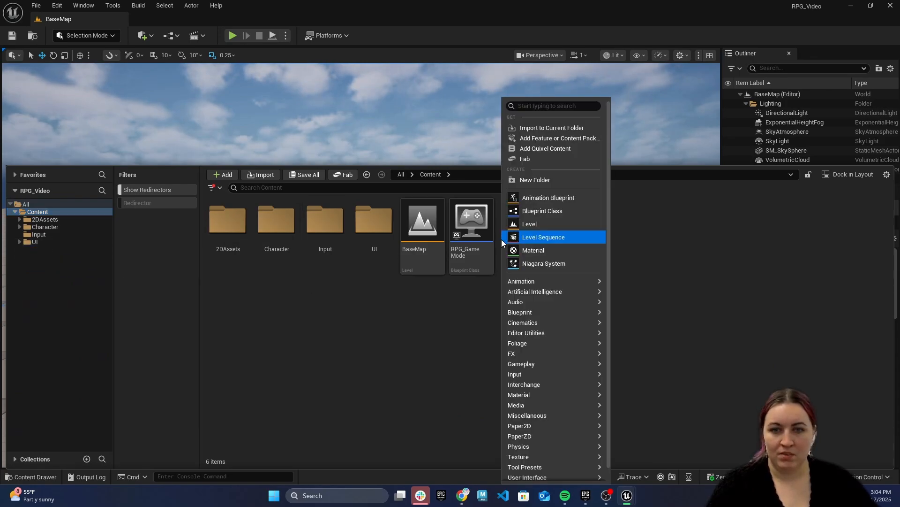
{"action": "left_click", "coordinate": [541, 177]}
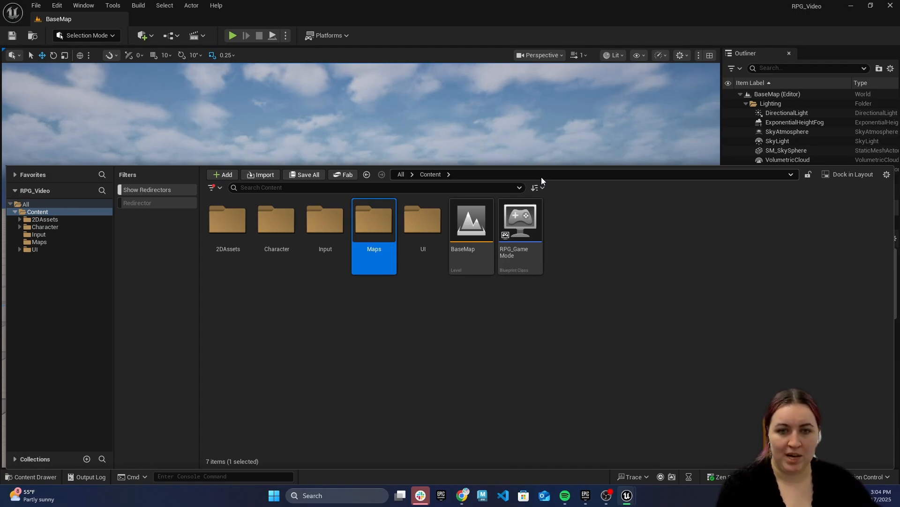
Move the BaseMap level into the Maps folder and open that folder.
{"action": "left_click_drag", "start_coordinate": [471, 222], "coordinate": [375, 240]}
{"action": "left_click", "coordinate": [400, 248]}
{"action": "left_click", "coordinate": [506, 278]}
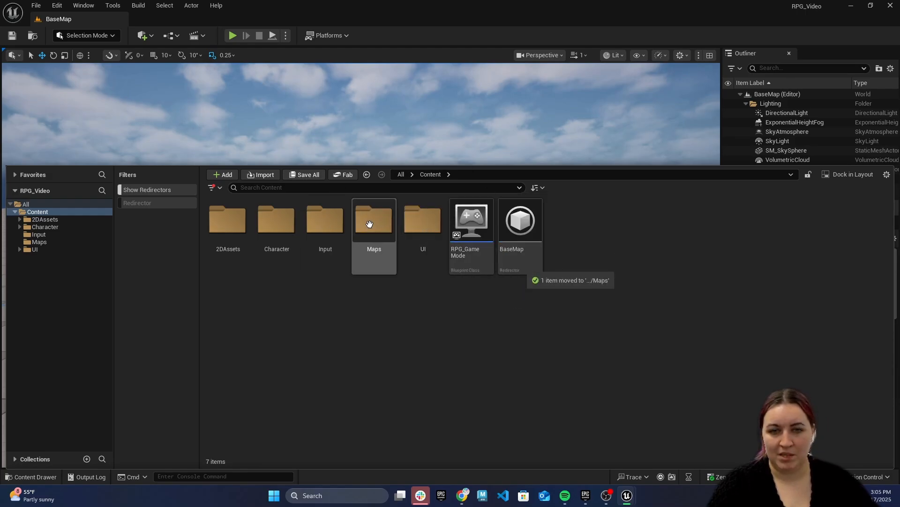
{"action": "double_click", "coordinate": [369, 224]}
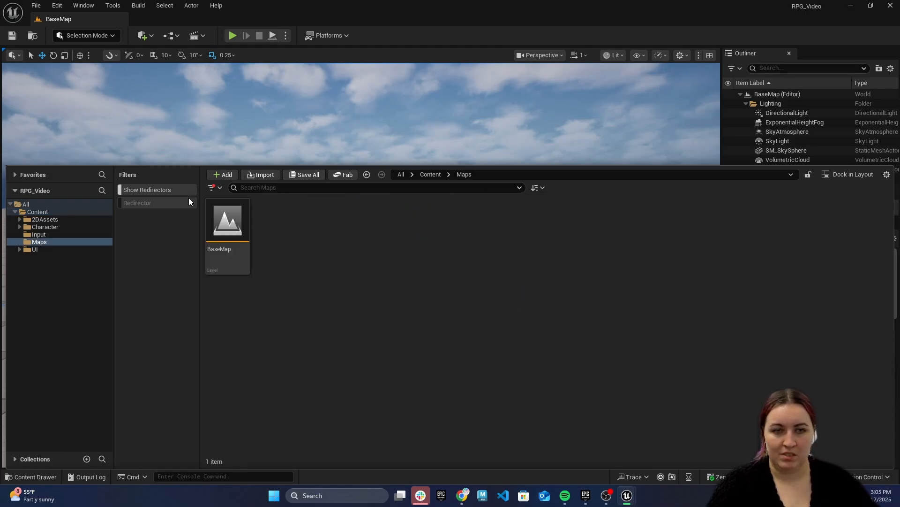
Update the references of the BaseMap redirector left in the Content folder and delete the unreferenced redirector.
{"action": "left_click", "coordinate": [34, 211]}
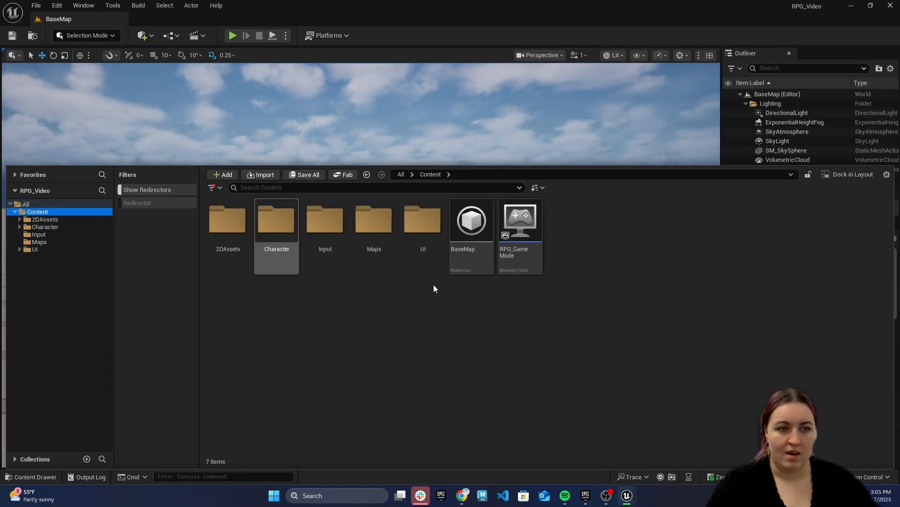
{"action": "left_click", "coordinate": [164, 202]}
{"action": "left_click", "coordinate": [143, 204]}
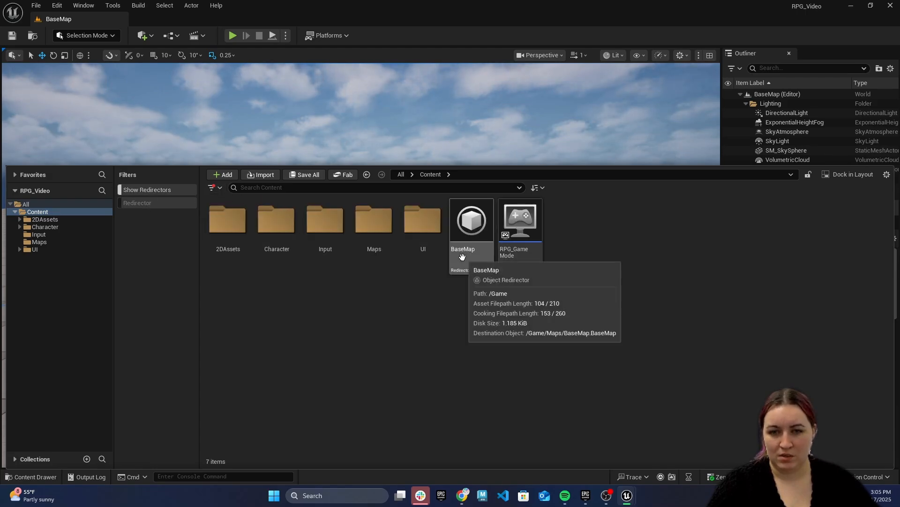
{"action": "right_click", "coordinate": [469, 234]}
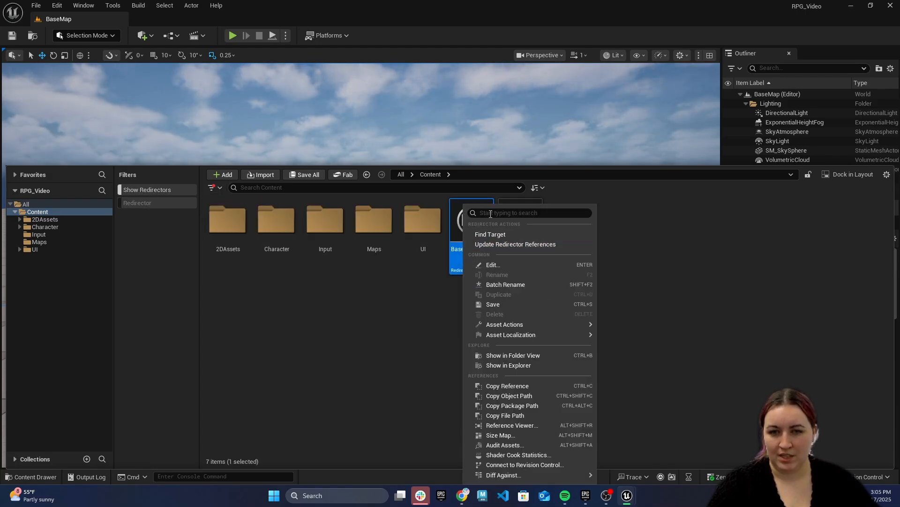
{"action": "left_click", "coordinate": [534, 245]}
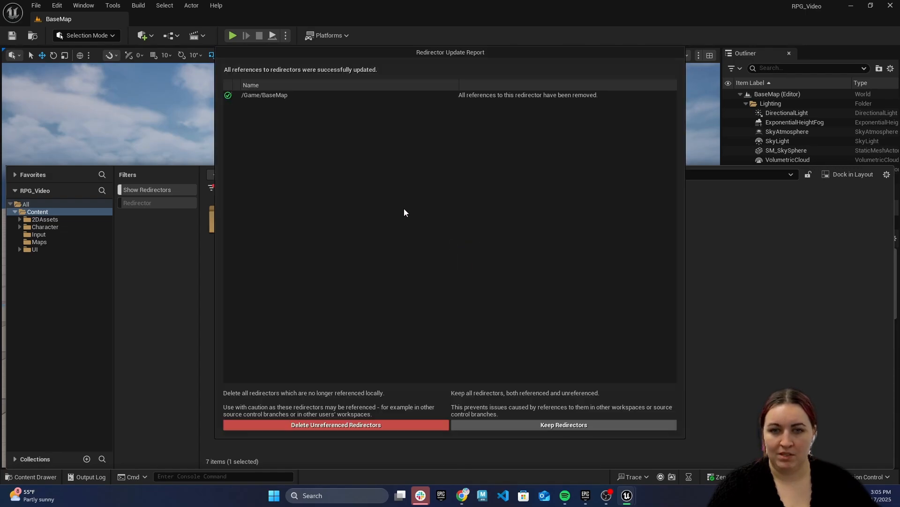
{"action": "left_click", "coordinate": [398, 424]}
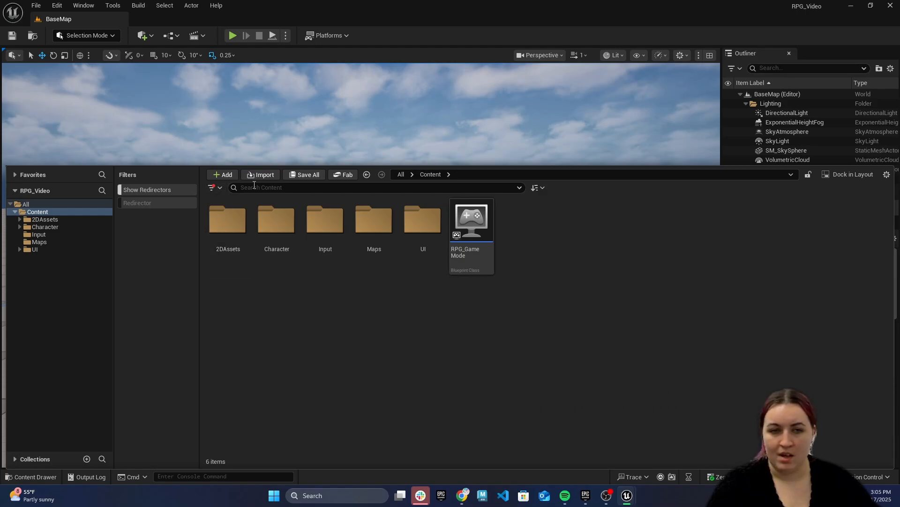
{"action": "left_click", "coordinate": [157, 203]}
{"action": "left_click", "coordinate": [157, 203]}
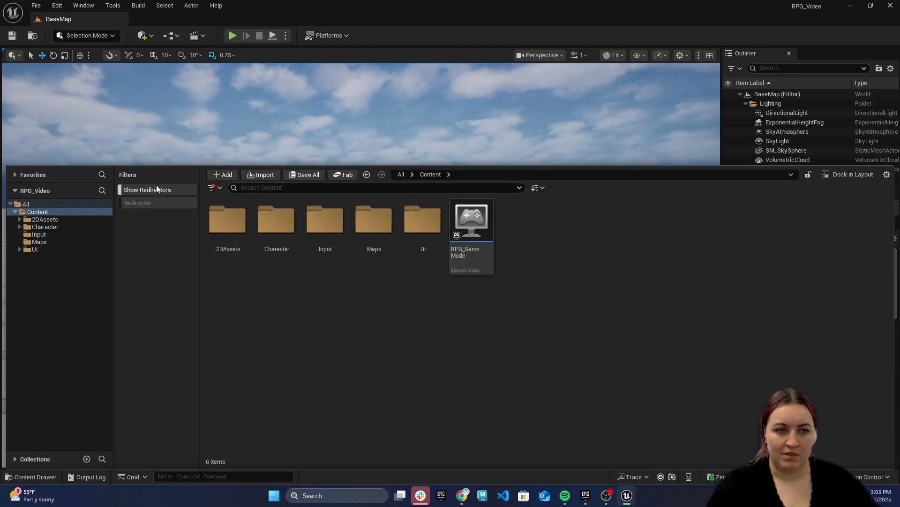
Create a new level named LVL_MainMenu in the Maps folder.
{"action": "double_click", "coordinate": [380, 226]}
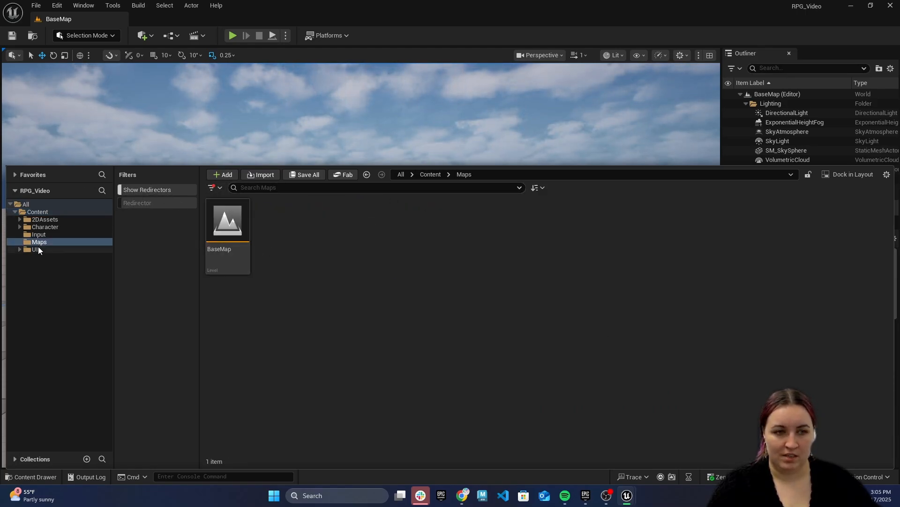
{"action": "right_click", "coordinate": [283, 244]}
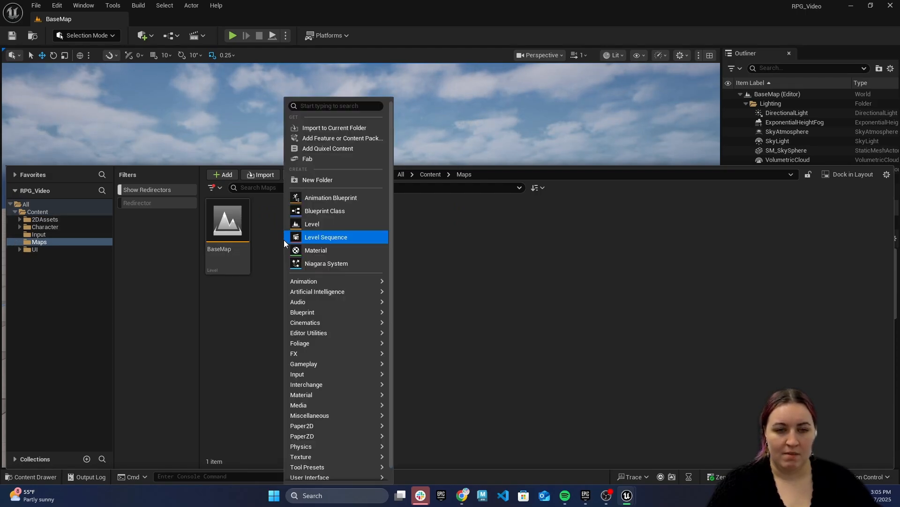
{"action": "left_click", "coordinate": [318, 224]}
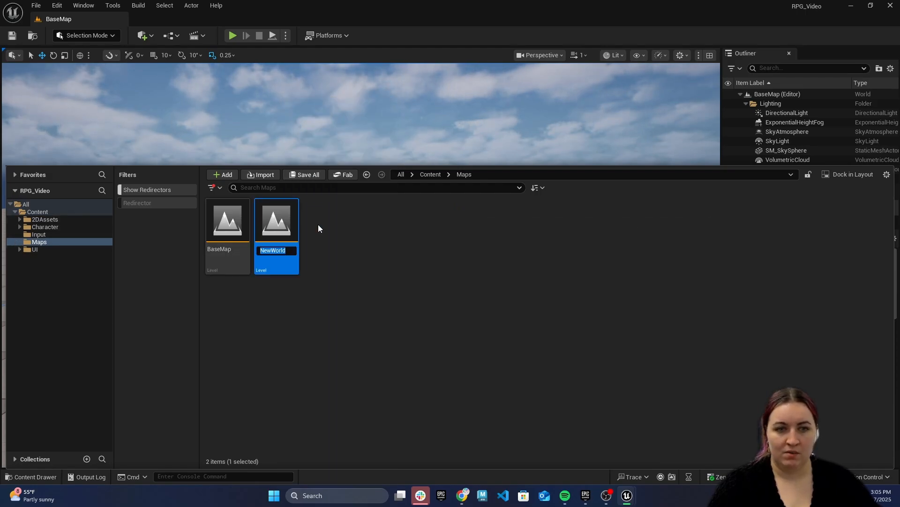
{"action": "type", "text": "LVL_"}
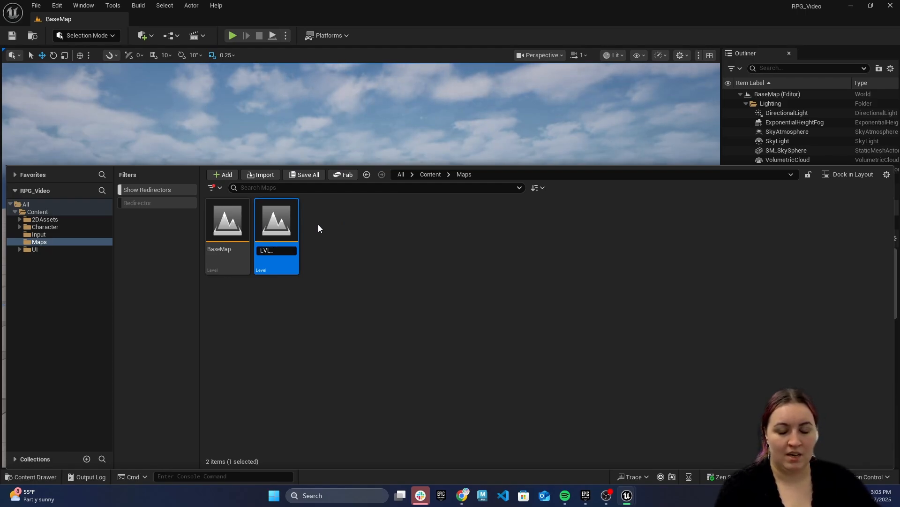
{"action": "type", "text": "MainMenu"}
{"action": "key", "text": "Return"}
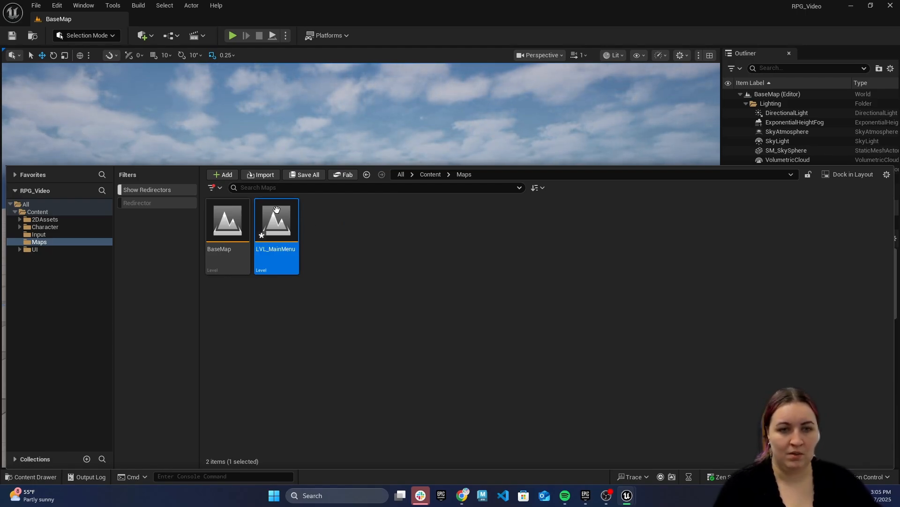
Rename the BaseMap level in the Maps folder to LVL_BaseMap and accept the rename.
{"action": "right_click", "coordinate": [236, 267]}
{"action": "left_click", "coordinate": [280, 230]}
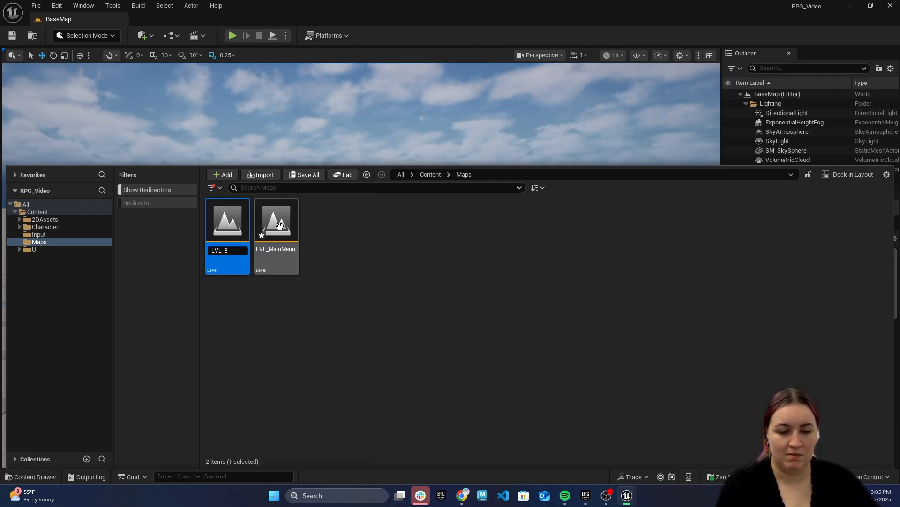
{"action": "type", "text": "LVL_BaseMap"}
{"action": "key", "text": "Return"}
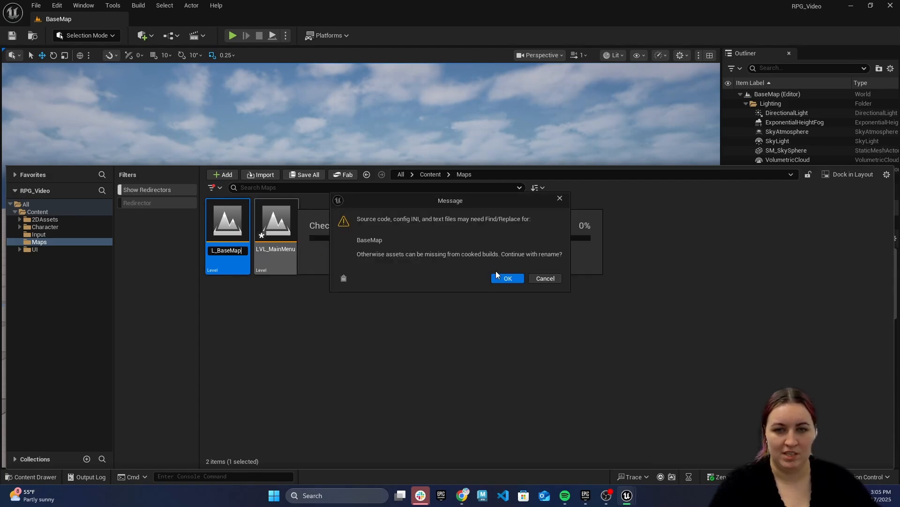
{"action": "left_click", "coordinate": [506, 278]}
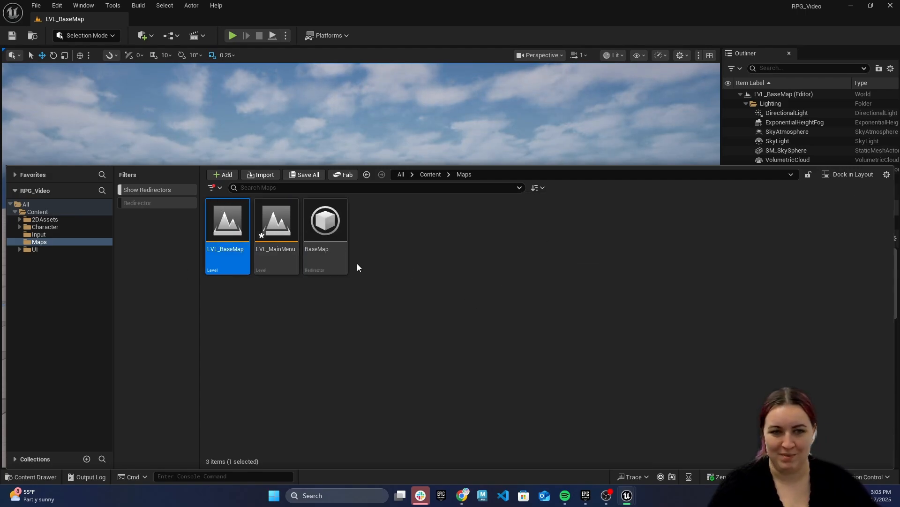
Update the references of the BaseMap redirector in the Maps folder and delete the unreferenced redirector.
{"action": "right_click", "coordinate": [324, 206]}
{"action": "left_click", "coordinate": [387, 237]}
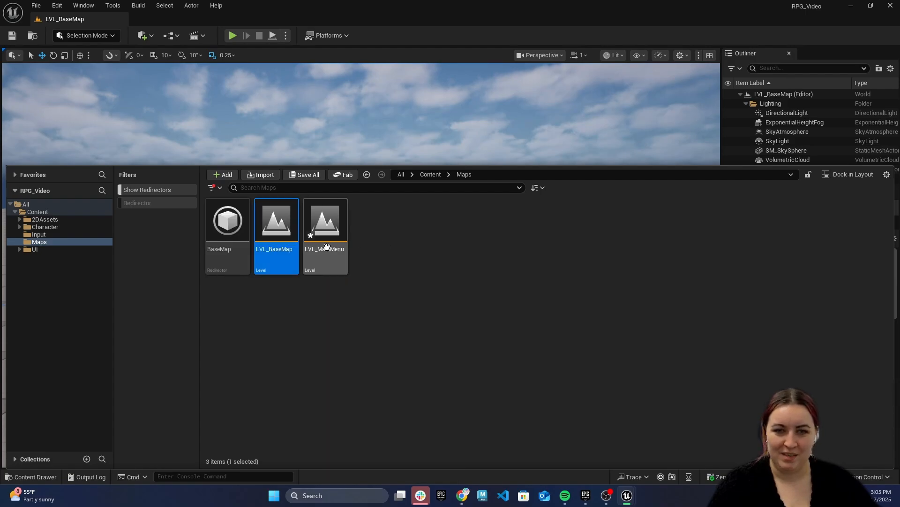
{"action": "right_click", "coordinate": [228, 199]}
{"action": "left_click", "coordinate": [296, 246]}
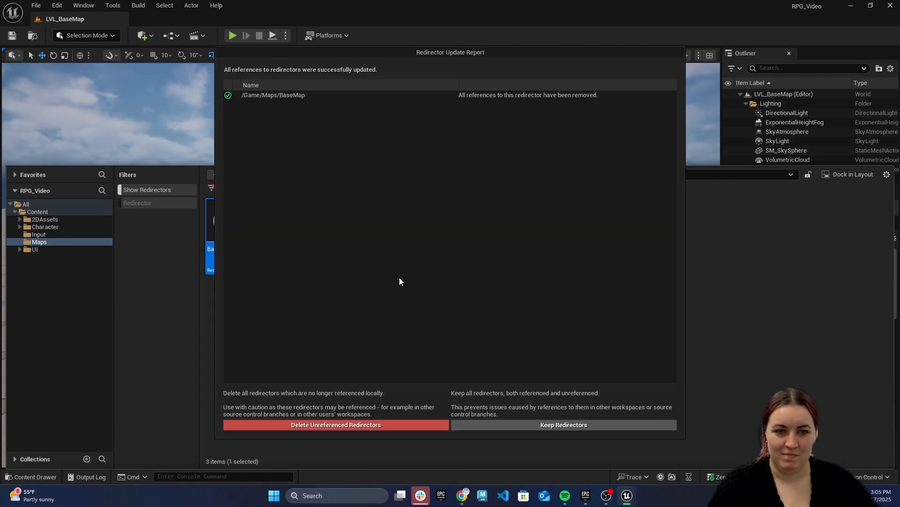
{"action": "left_click", "coordinate": [406, 423]}
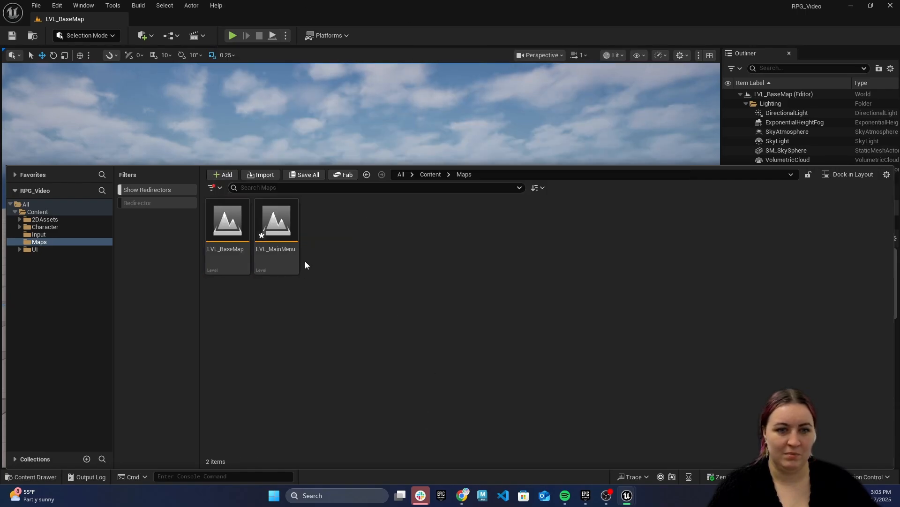
Set the Editor Startup Map to LVL_BaseMap in the project's Maps & Modes settings.
{"action": "left_click", "coordinate": [57, 5]}
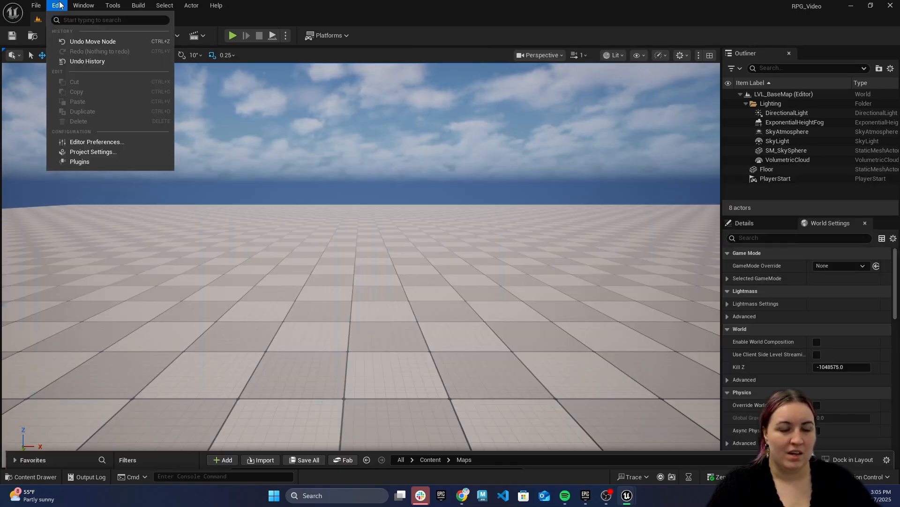
{"action": "left_click", "coordinate": [99, 153]}
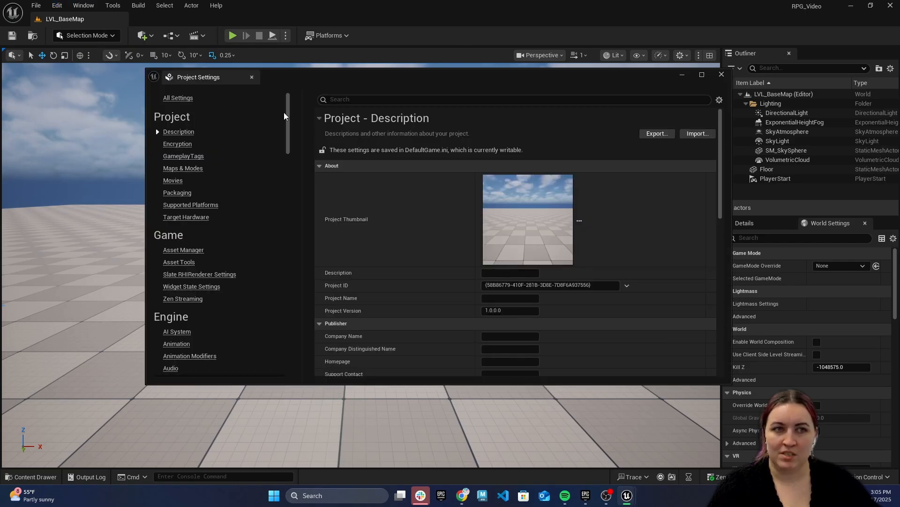
{"action": "left_click", "coordinate": [183, 169]}
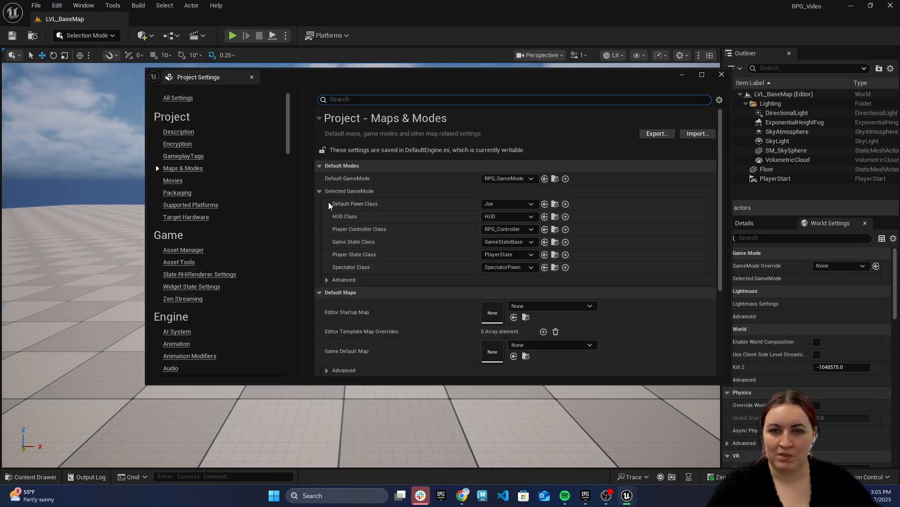
{"action": "scroll", "coordinate": [423, 255], "scroll_direction": "down", "scroll_amount": 2}
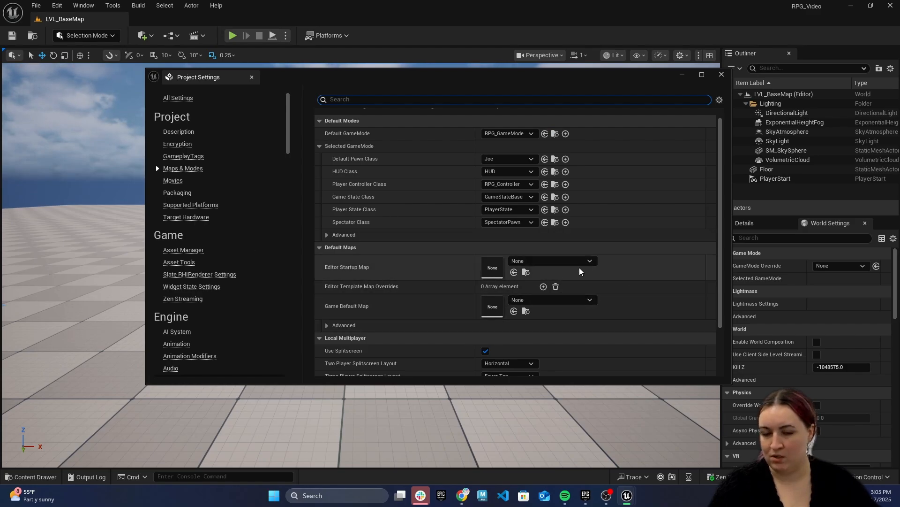
{"action": "scroll", "coordinate": [516, 256], "scroll_direction": "down", "scroll_amount": 1}
{"action": "left_click", "coordinate": [558, 216]}
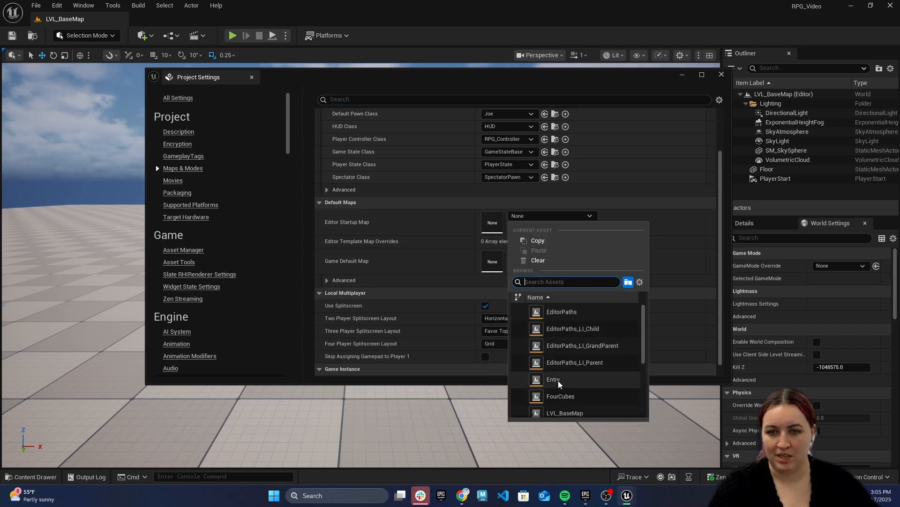
{"action": "scroll", "coordinate": [558, 373], "scroll_direction": "down", "scroll_amount": 3}
{"action": "type", "text": "base"}
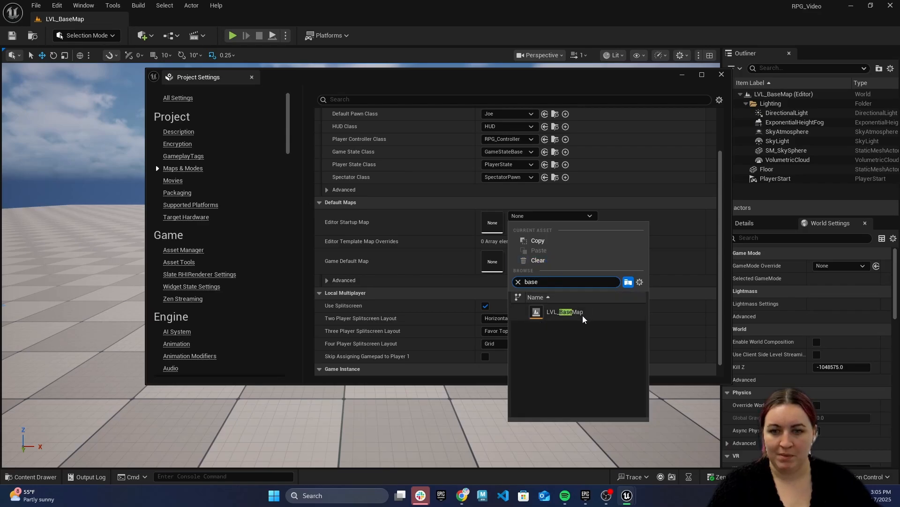
{"action": "left_click", "coordinate": [580, 312]}
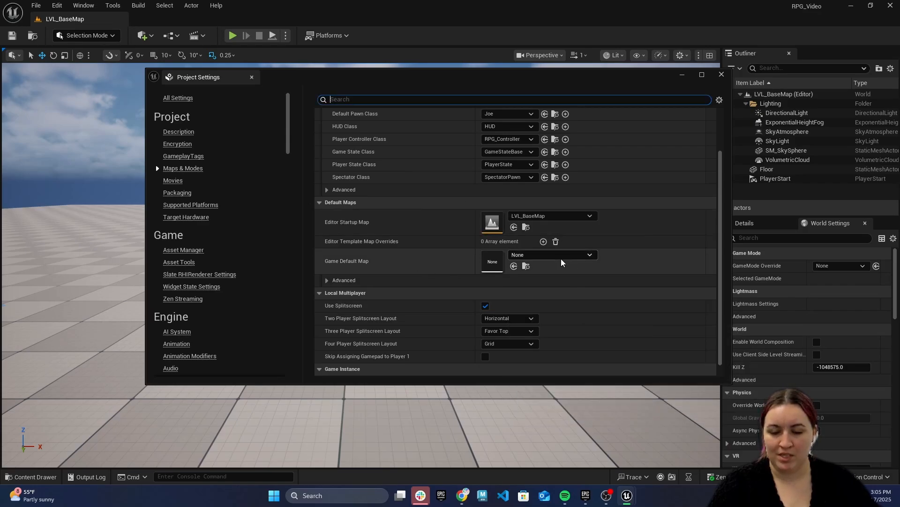
Set the Game Default Map to LVL_MainMenu and close the project settings.
{"action": "left_click", "coordinate": [562, 257]}
{"action": "type", "text": "m"}
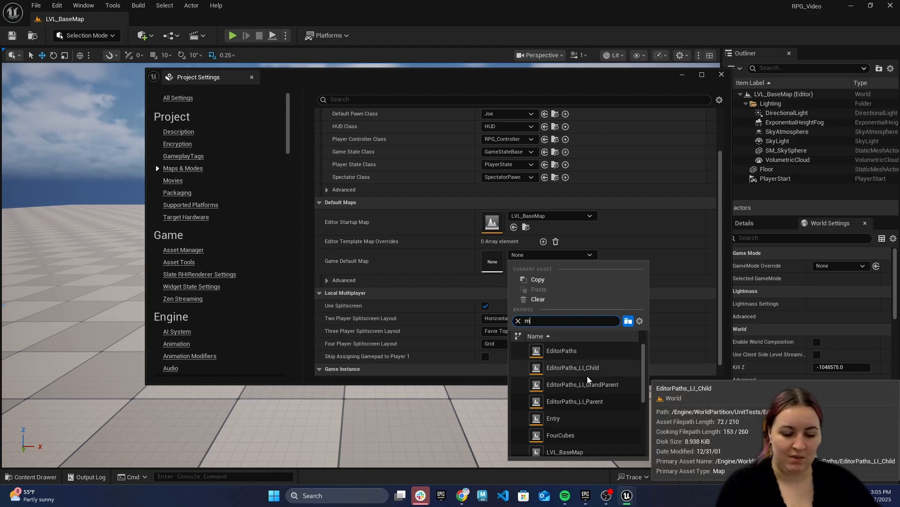
{"action": "type", "text": "ain"}
{"action": "left_click", "coordinate": [567, 351]}
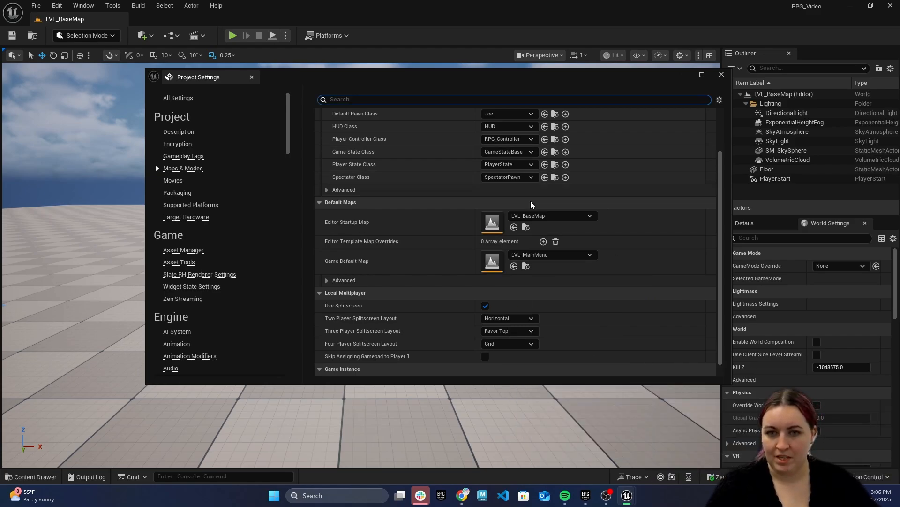
{"action": "scroll", "coordinate": [531, 205], "scroll_direction": "up", "scroll_amount": 2}
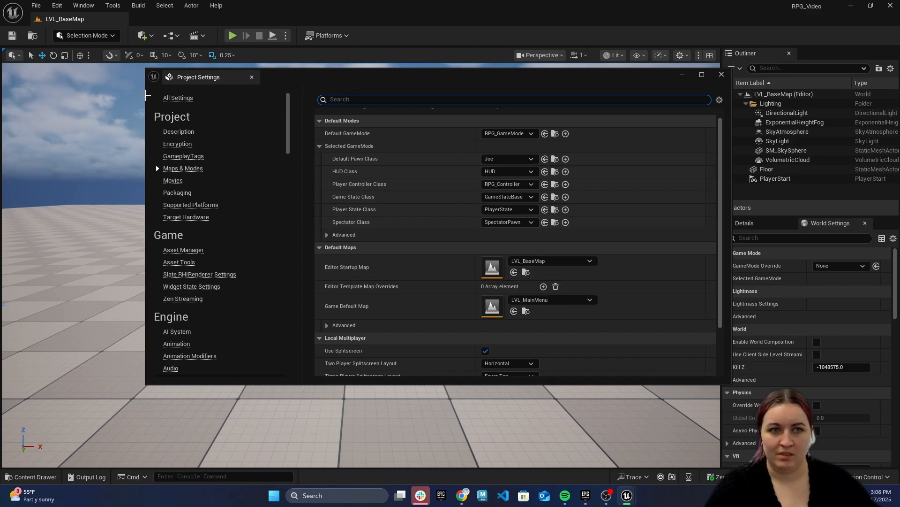
{"action": "left_click", "coordinate": [722, 75]}
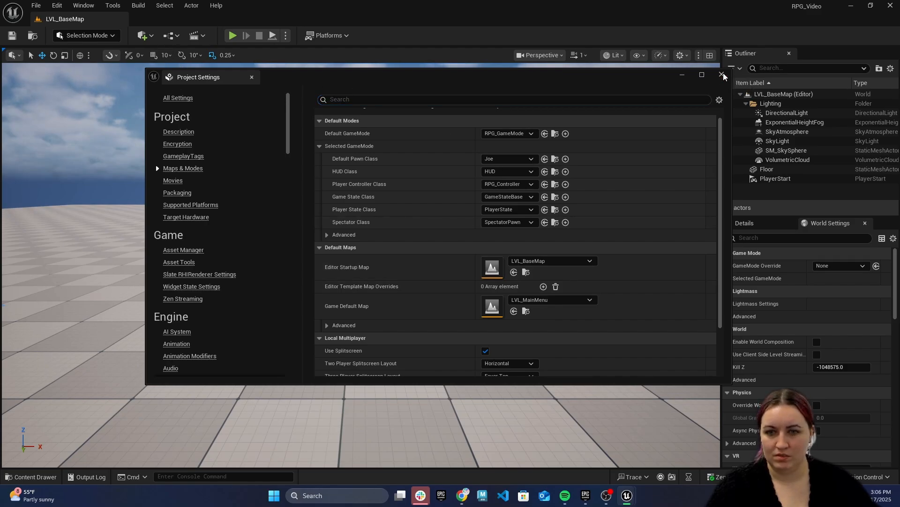
Open the LVL_MainMenu level from the Maps folder, saving pending changes, and slightly widen the Outliner and World Settings area.
{"action": "left_click", "coordinate": [33, 477]}
{"action": "double_click", "coordinate": [275, 255]}
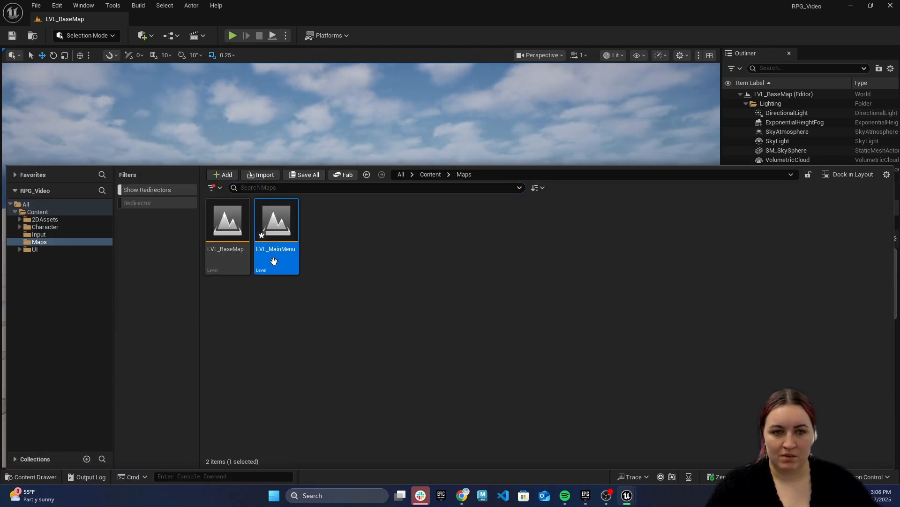
{"action": "left_click", "coordinate": [488, 351]}
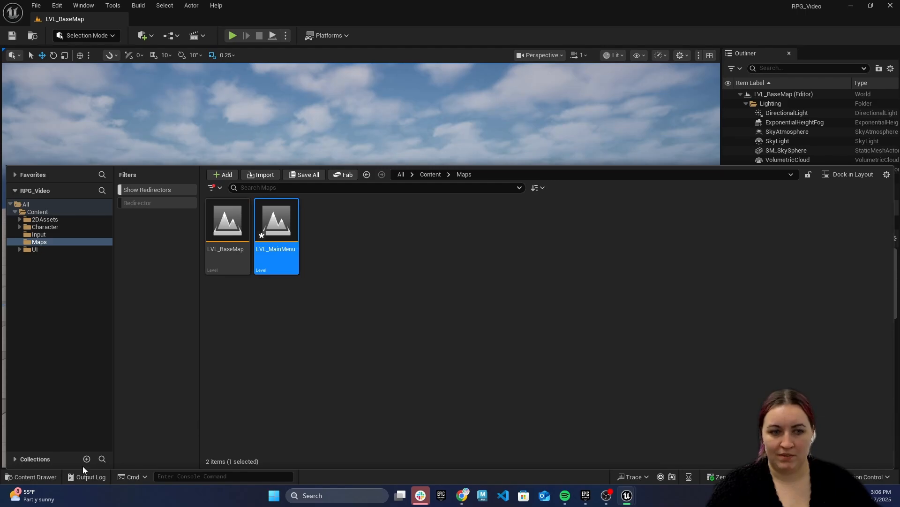
{"action": "left_click", "coordinate": [43, 476]}
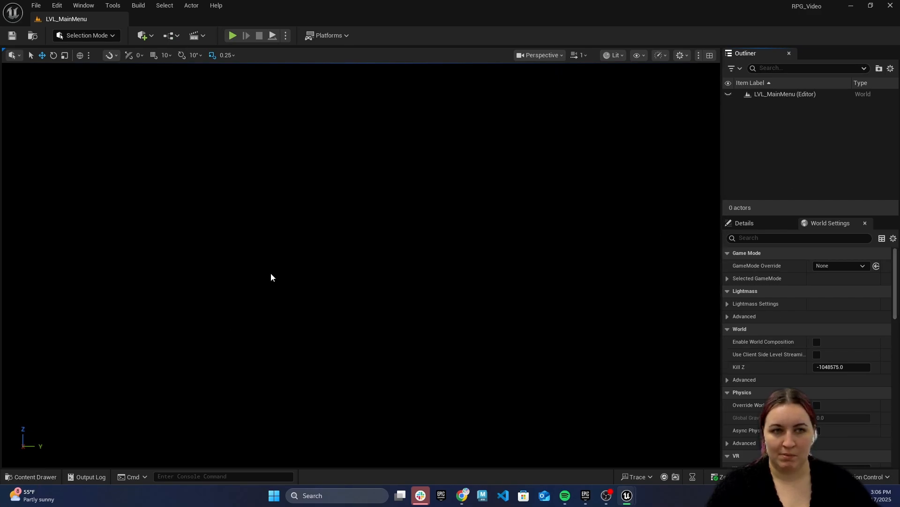
{"action": "left_click_drag", "start_coordinate": [720, 240], "coordinate": [698, 240]}
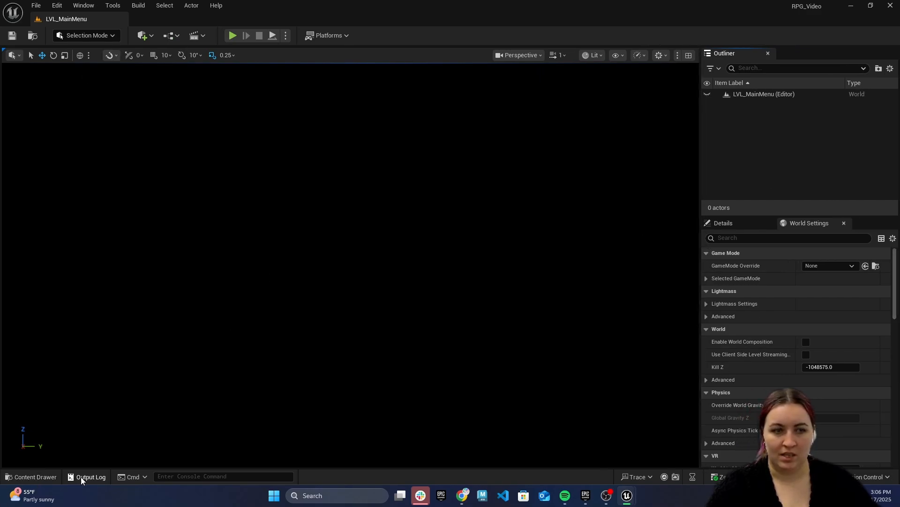
Create a new folder named GameModes in the project's Content folder.
{"action": "left_click", "coordinate": [36, 477]}
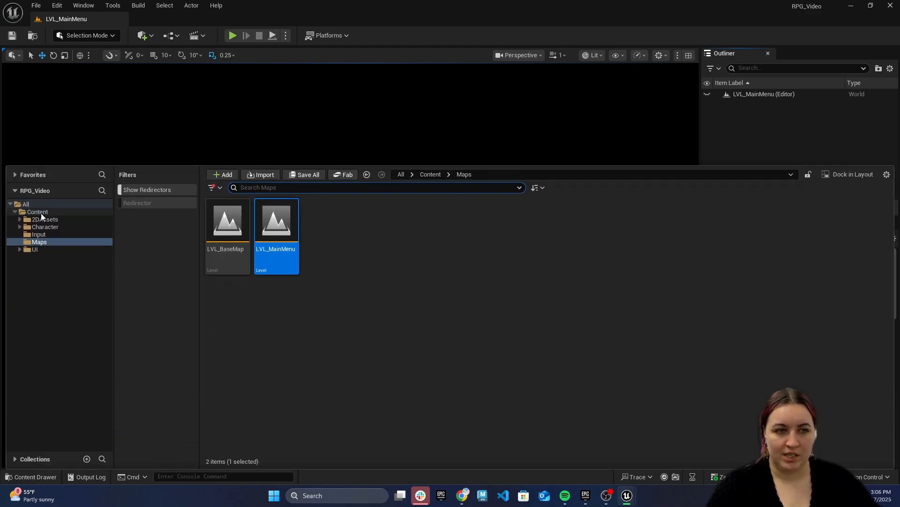
{"action": "left_click", "coordinate": [41, 213]}
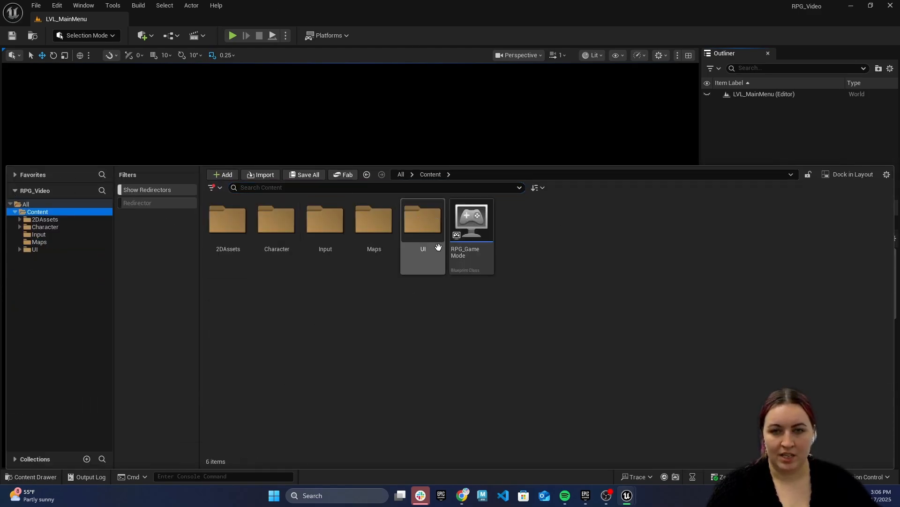
{"action": "right_click", "coordinate": [511, 246]}
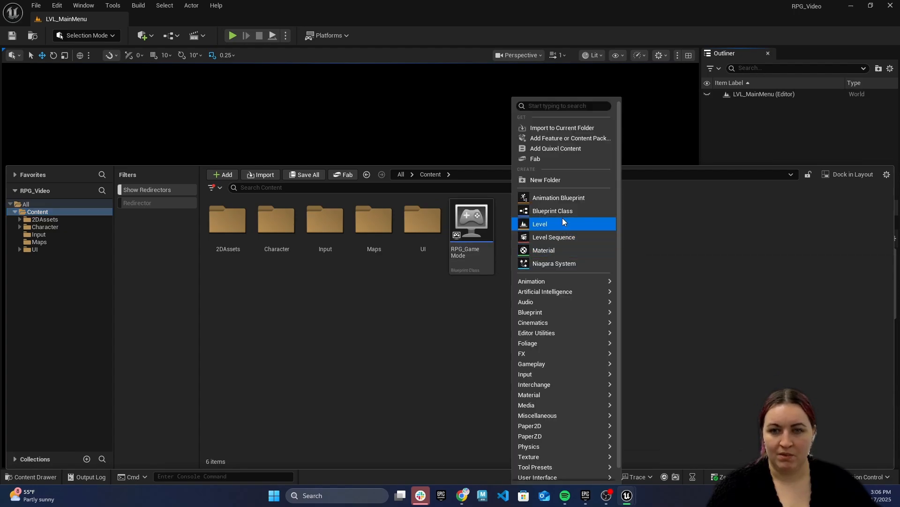
{"action": "left_click", "coordinate": [548, 181]}
{"action": "type", "text": "Game"}
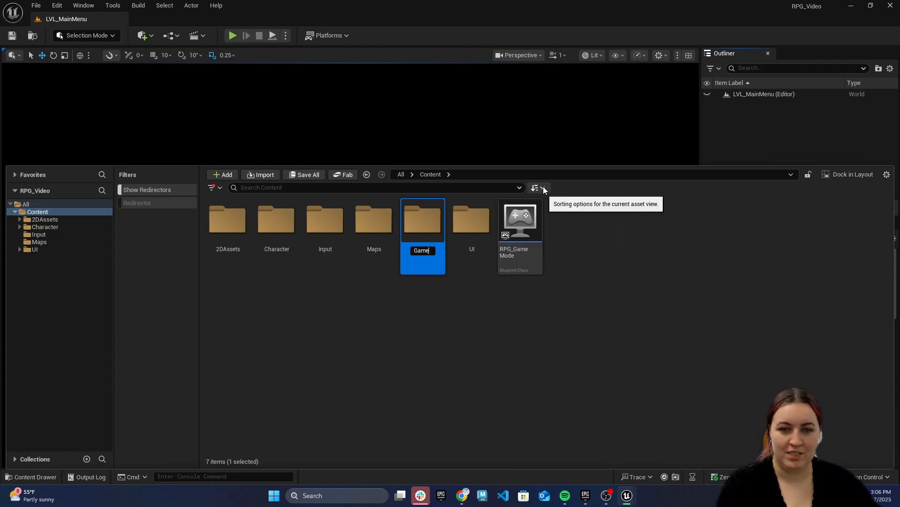
{"action": "type", "text": "Modes"}
{"action": "key", "text": "Return"}
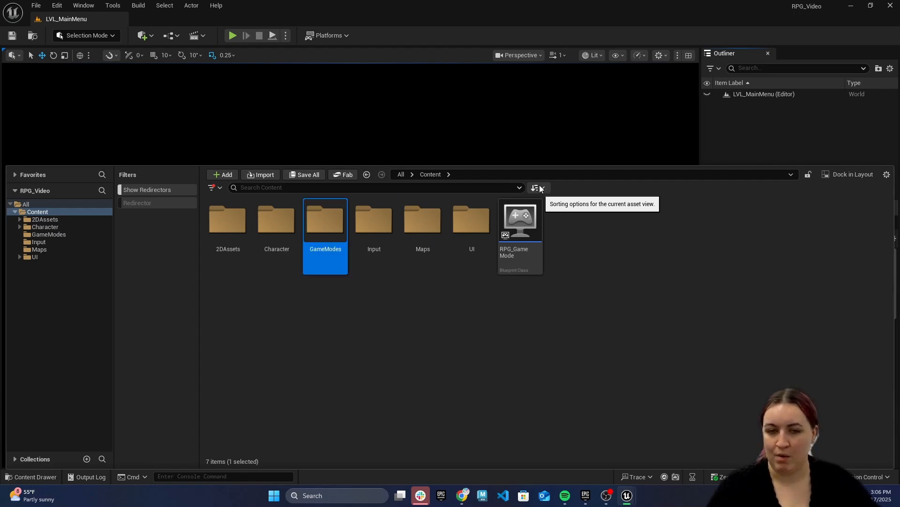
Move the RPG_GameMode blueprint into the GameModes folder and accept the rename.
{"action": "left_click_drag", "start_coordinate": [520, 255], "coordinate": [333, 232]}
{"action": "left_click", "coordinate": [357, 248]}
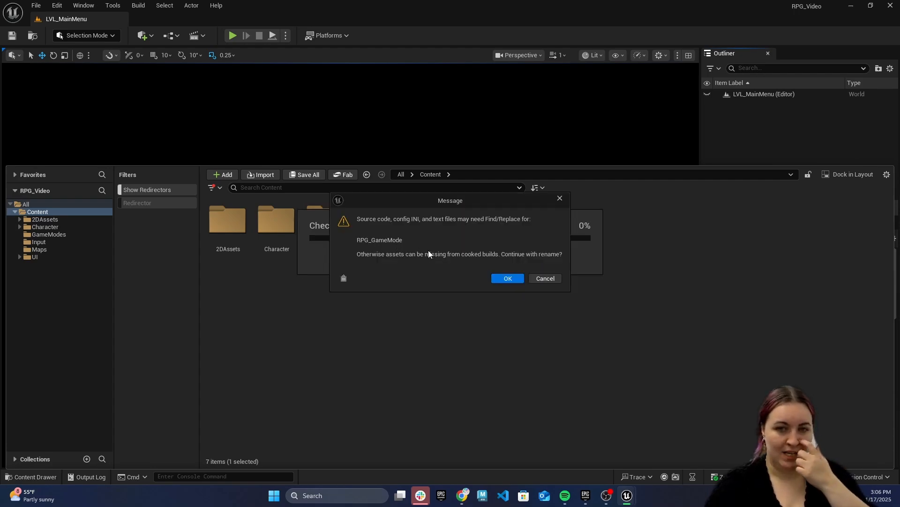
{"action": "left_click", "coordinate": [504, 277]}
Update the references of the RPG_GameMode redirector left in the Content folder and delete the unreferenced redirector.
{"action": "right_click", "coordinate": [520, 260]}
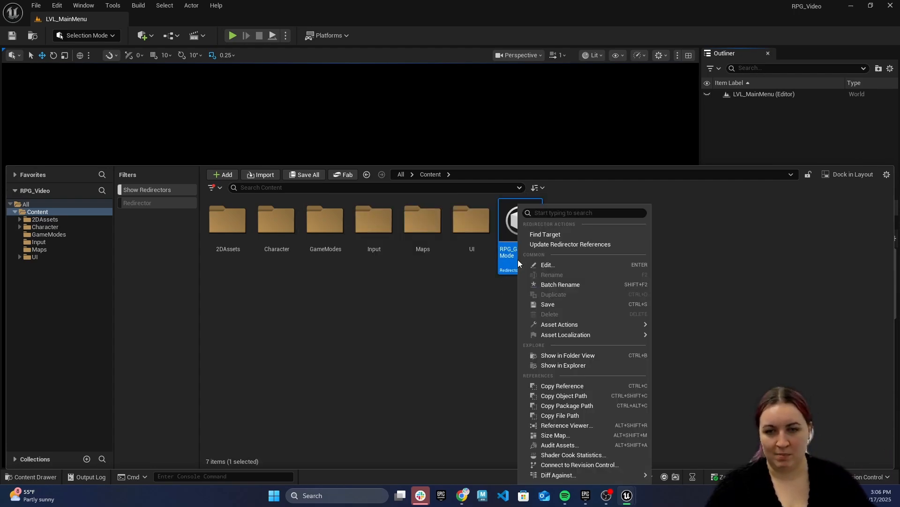
{"action": "left_click", "coordinate": [580, 245]}
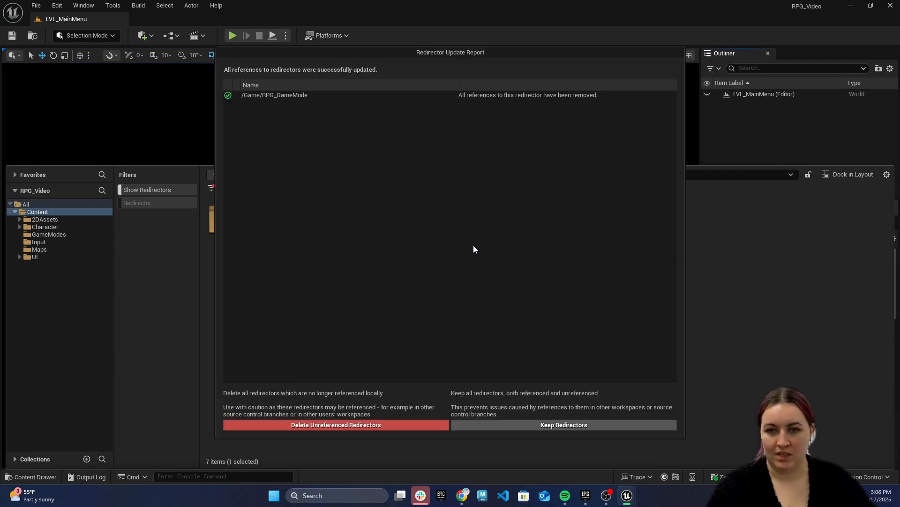
{"action": "left_click", "coordinate": [409, 425]}
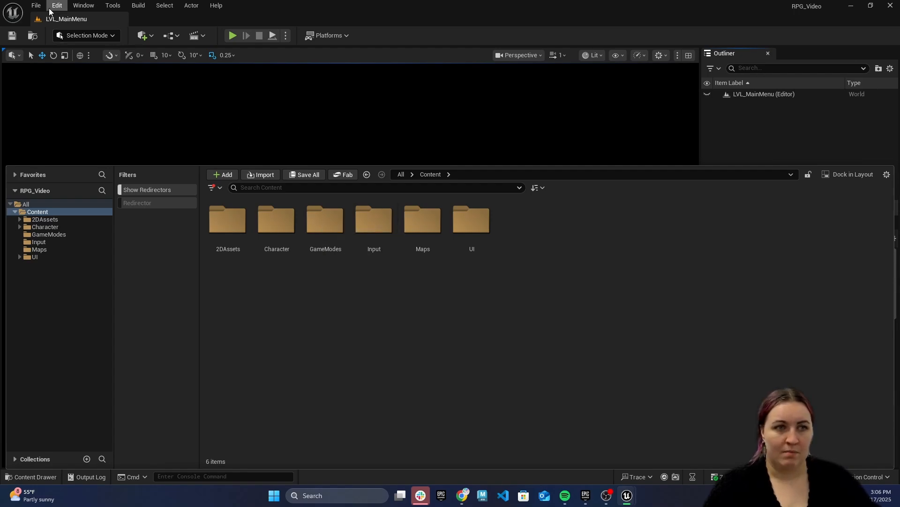
Create a game mode Blueprint class named BP_MenuGameMode in the GameModes folder.
{"action": "double_click", "coordinate": [331, 233]}
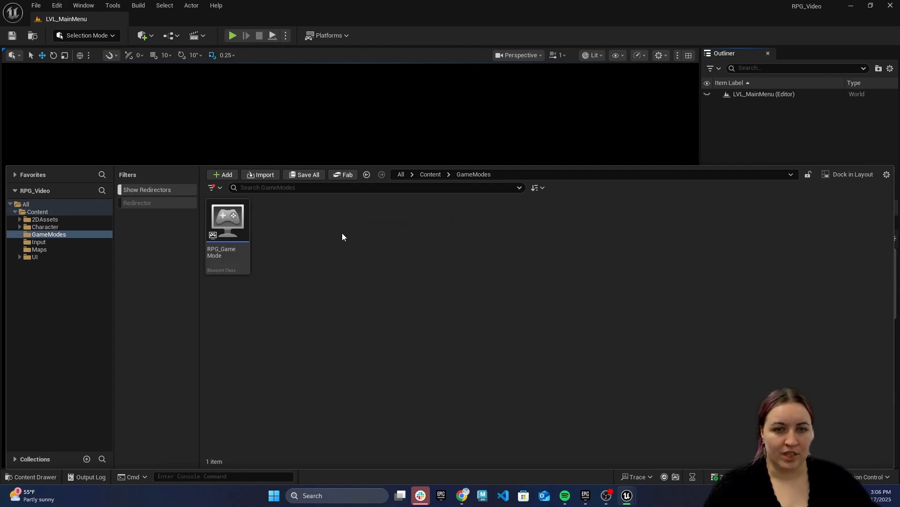
{"action": "right_click", "coordinate": [266, 229]}
{"action": "left_click", "coordinate": [302, 211]}
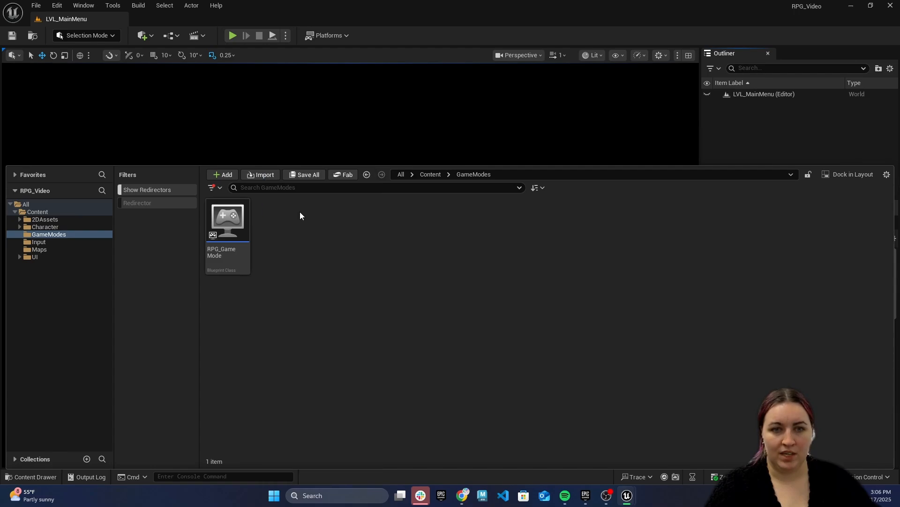
{"action": "left_click", "coordinate": [360, 237]}
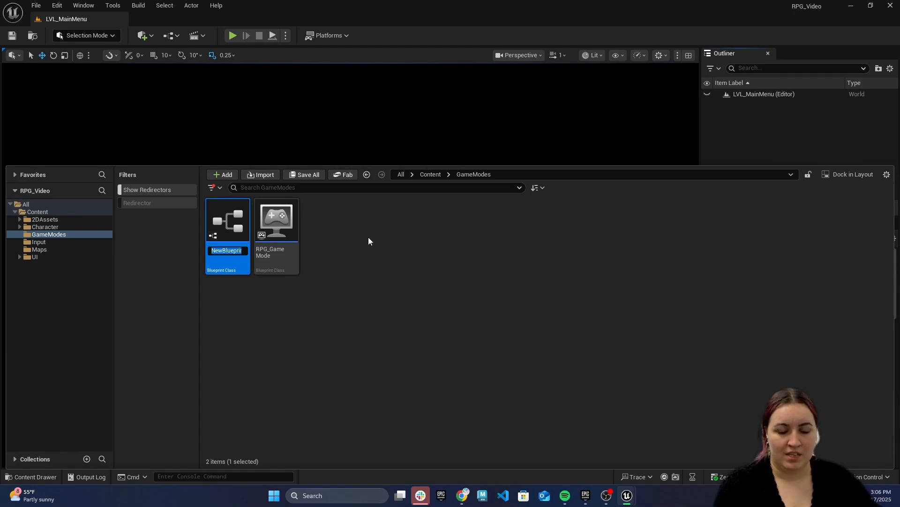
{"action": "type", "text": "BP_"}
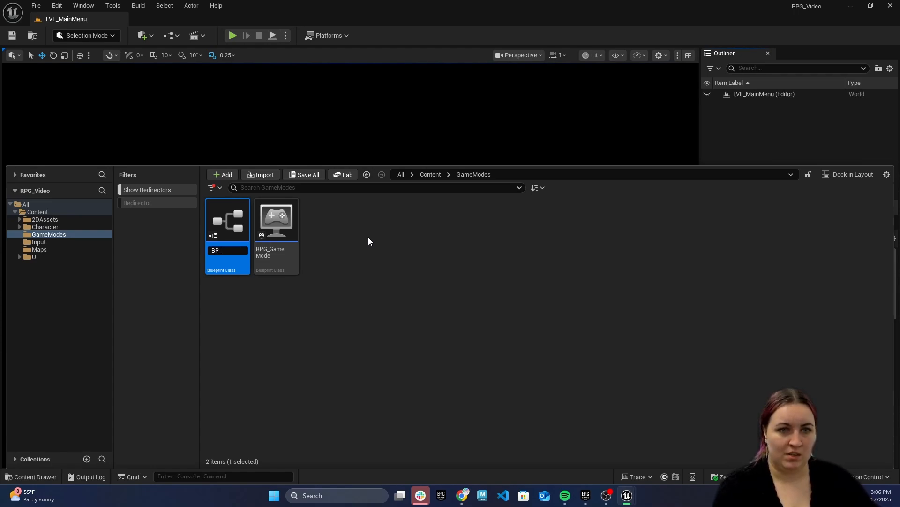
{"action": "type", "text": "MainM"}
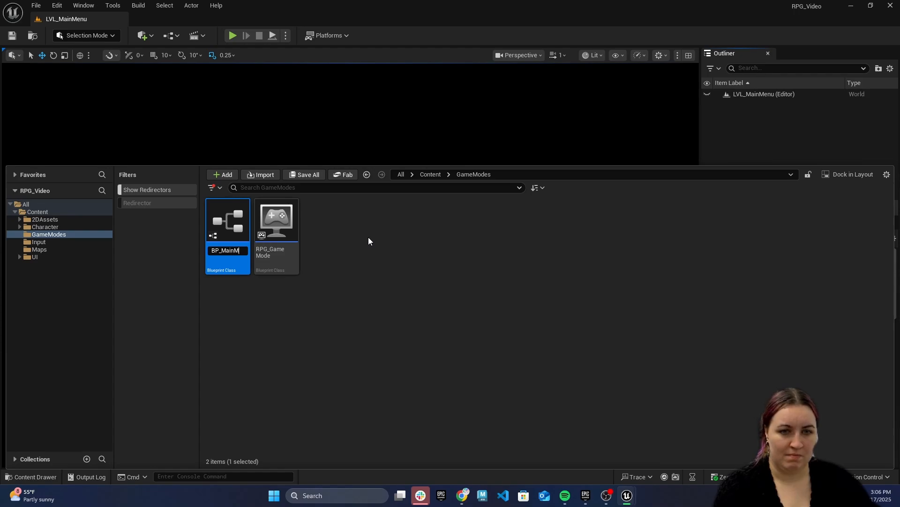
{"action": "key", "text": "BackSpace"}
{"action": "key", "text": "BackSpace"}
{"action": "key", "text": "BackSpace"}
{"action": "key", "text": "BackSpace"}
{"action": "key", "text": "BackSpace"}
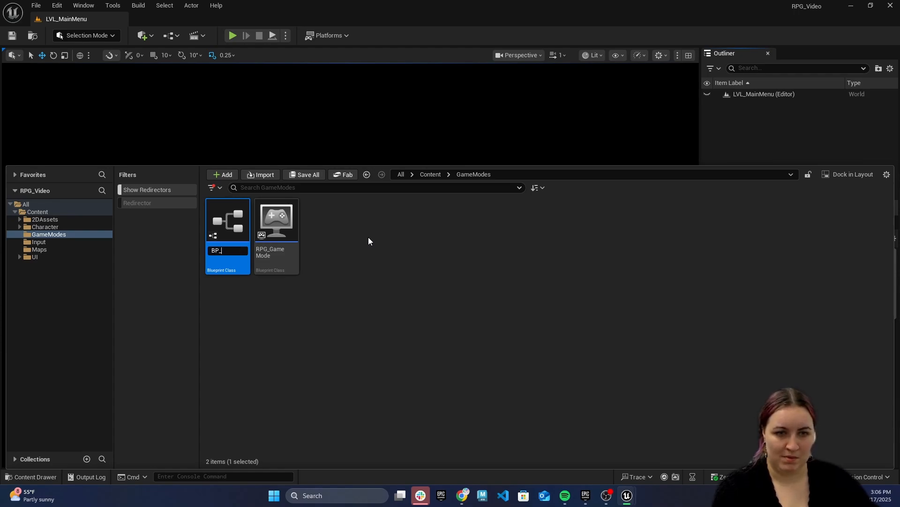
{"action": "type", "text": "MenuGameMode"}
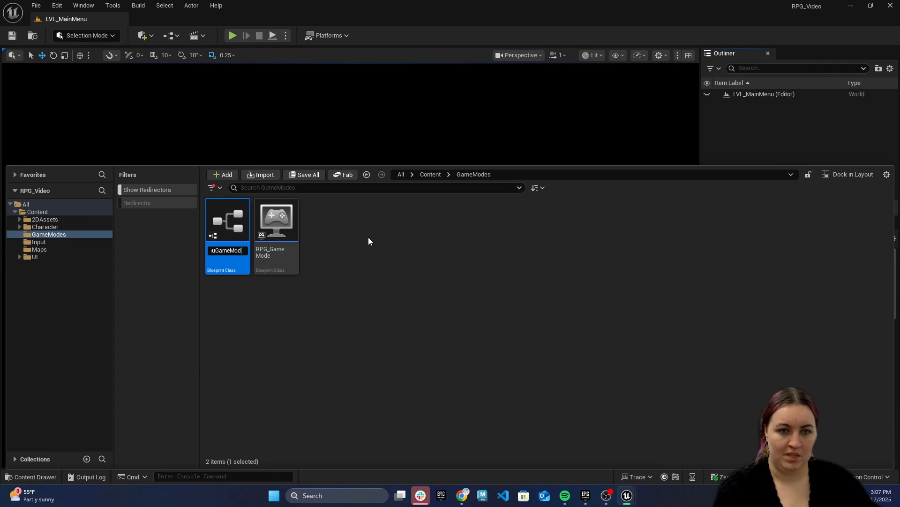
{"action": "key", "text": "Return"}
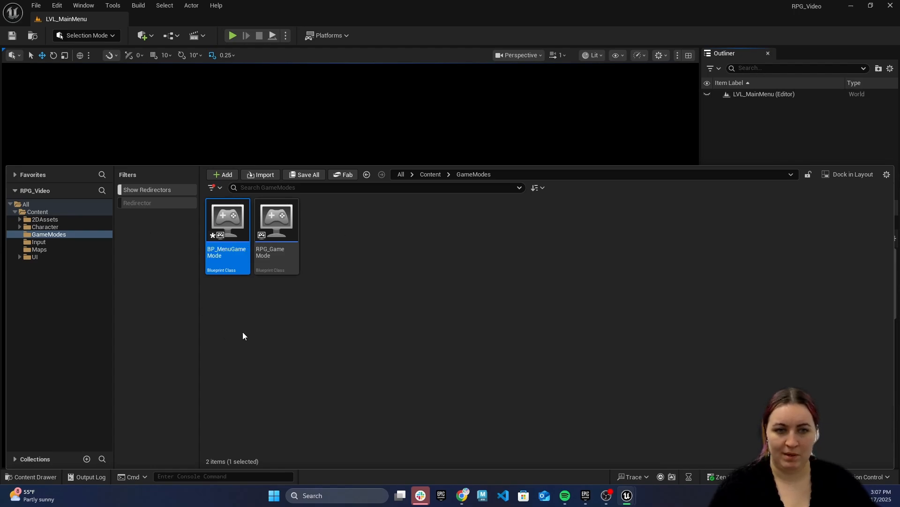
Rename the RPG_GameMode blueprint as BP_WorldGameMode.
{"action": "right_click", "coordinate": [276, 248]}
{"action": "left_click", "coordinate": [330, 266]}
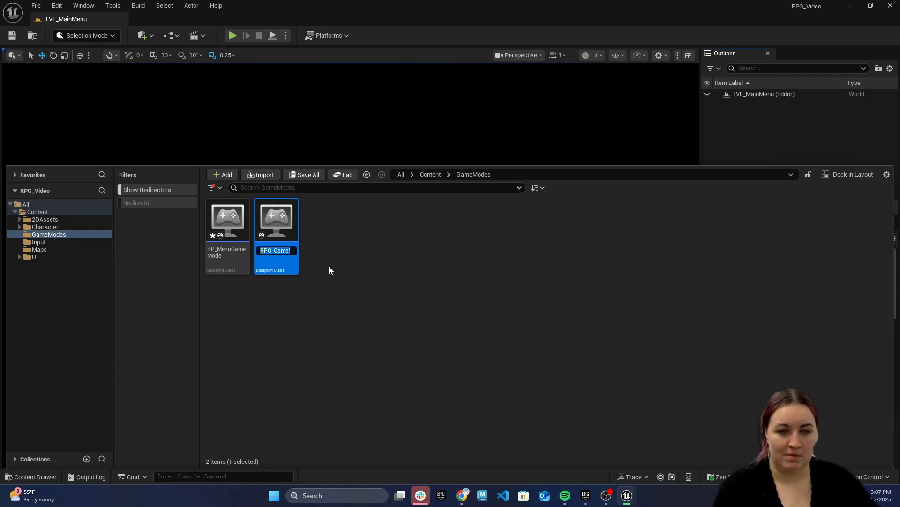
{"action": "type", "text": "BP_"}
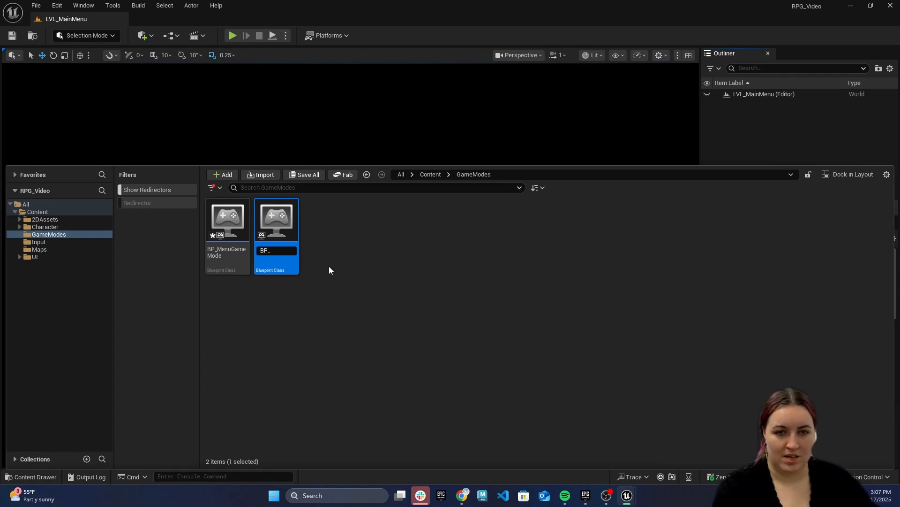
{"action": "type", "text": "RP"}
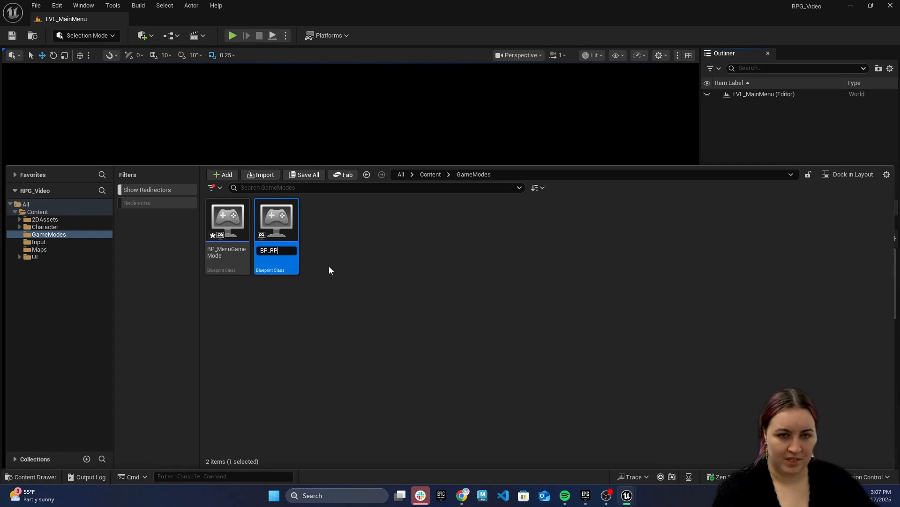
{"action": "key", "text": "BackSpace"}
{"action": "key", "text": "BackSpace"}
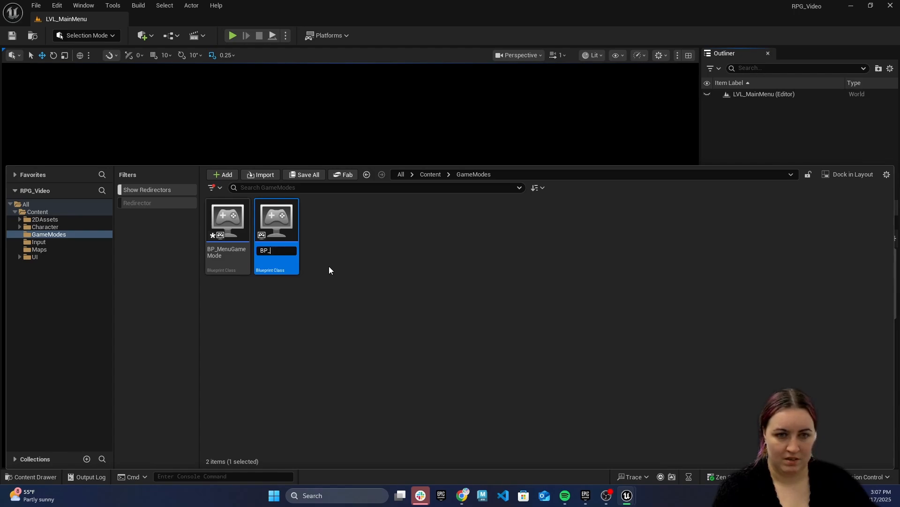
{"action": "type", "text": "WorldGameMode"}
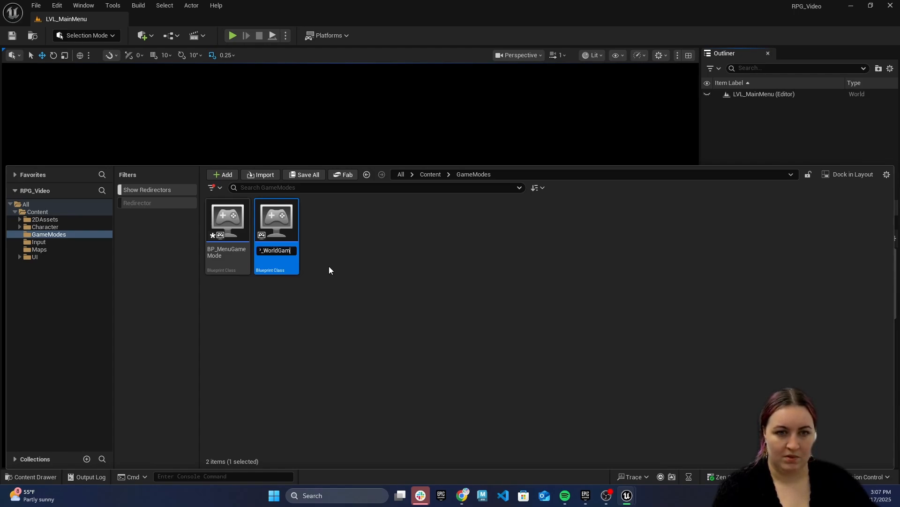
{"action": "key", "text": "Return"}
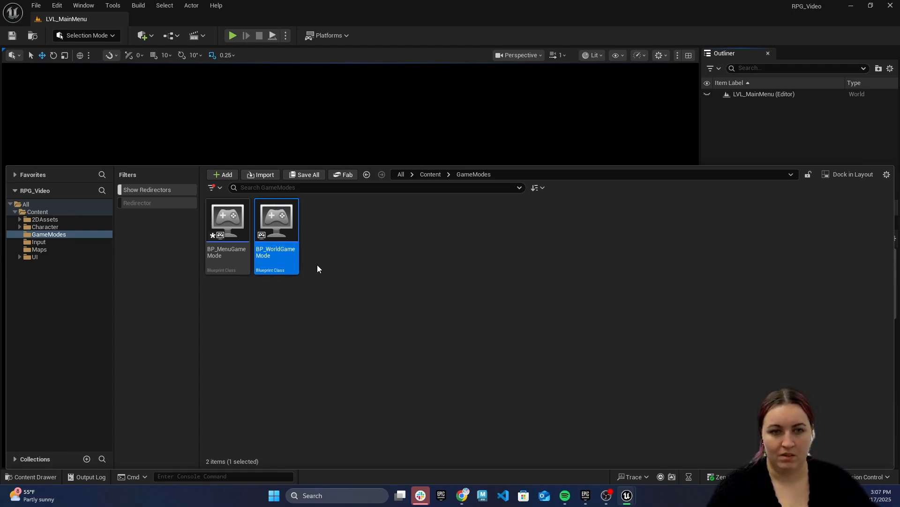
Set the project's Default GameMode to BP_WorldGameMode in the Maps & Modes project settings and close them.
{"action": "left_click", "coordinate": [38, 7]}
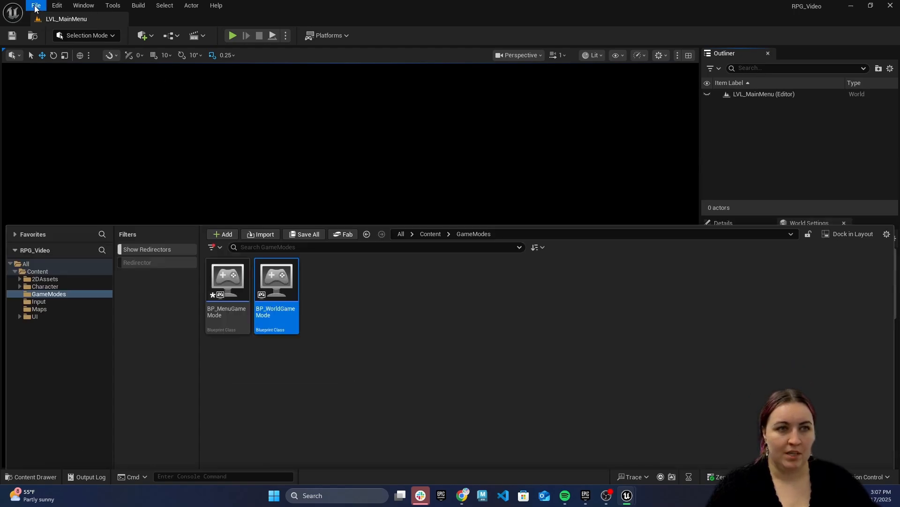
{"action": "left_click", "coordinate": [91, 152]}
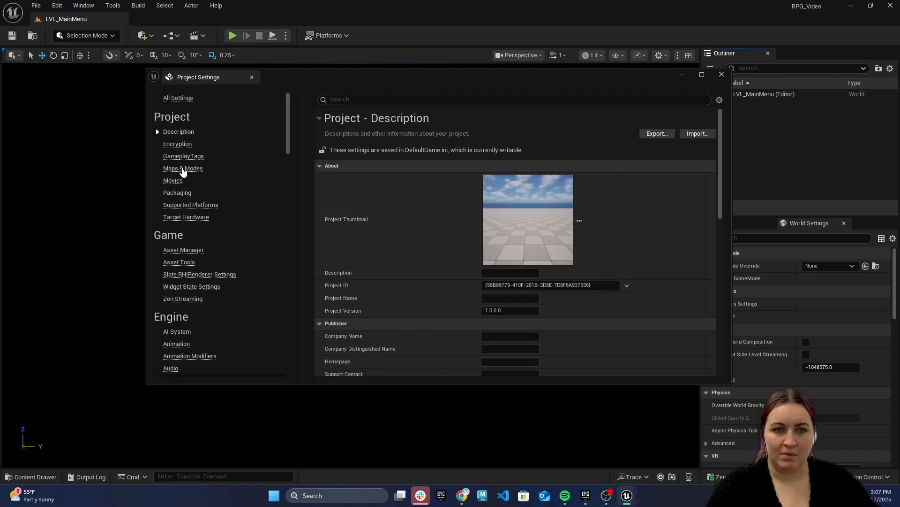
{"action": "left_click", "coordinate": [183, 169]}
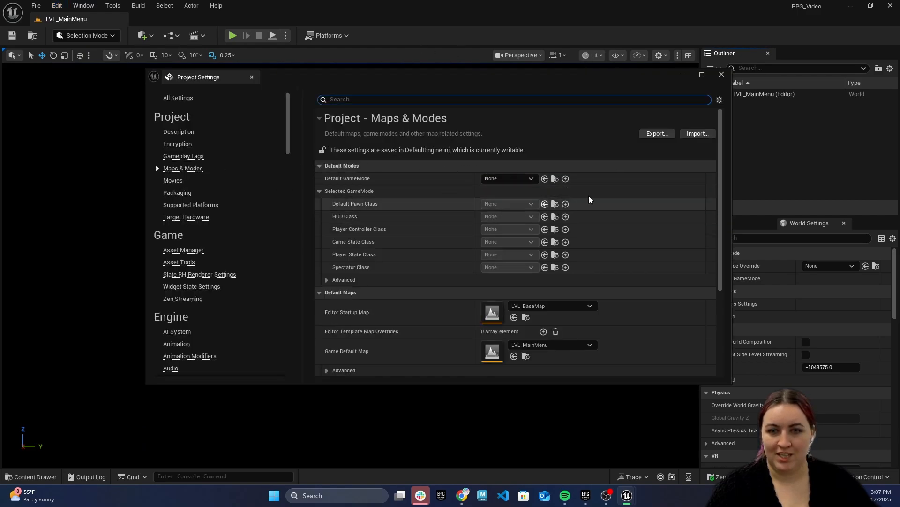
{"action": "left_click", "coordinate": [523, 179]}
{"action": "left_click", "coordinate": [520, 211]}
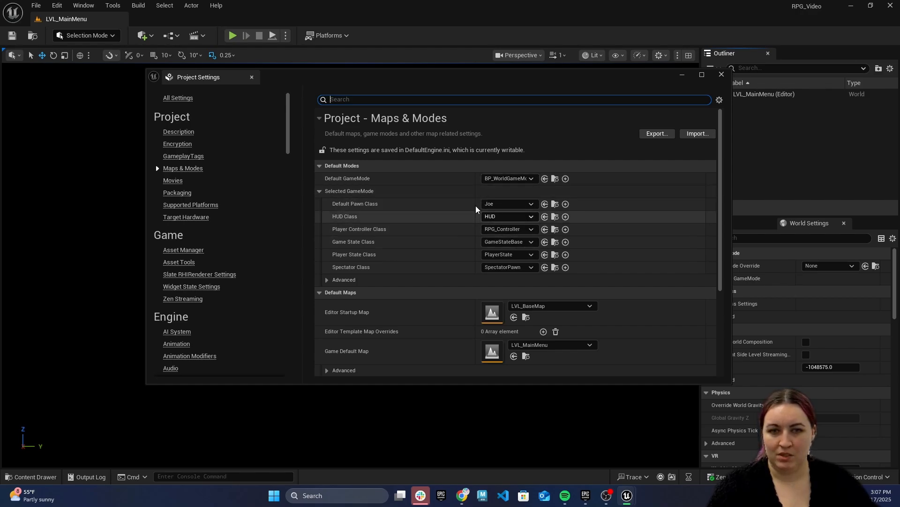
{"action": "left_click", "coordinate": [722, 75]}
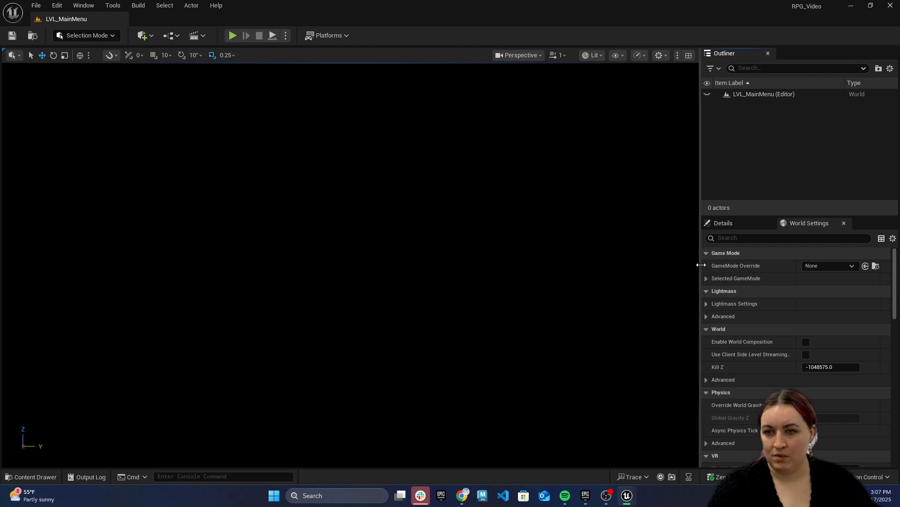
Widen the World Settings area and set the level's GameMode Override to BP_MenuGameMode.
{"action": "left_click_drag", "start_coordinate": [700, 265], "coordinate": [672, 265]}
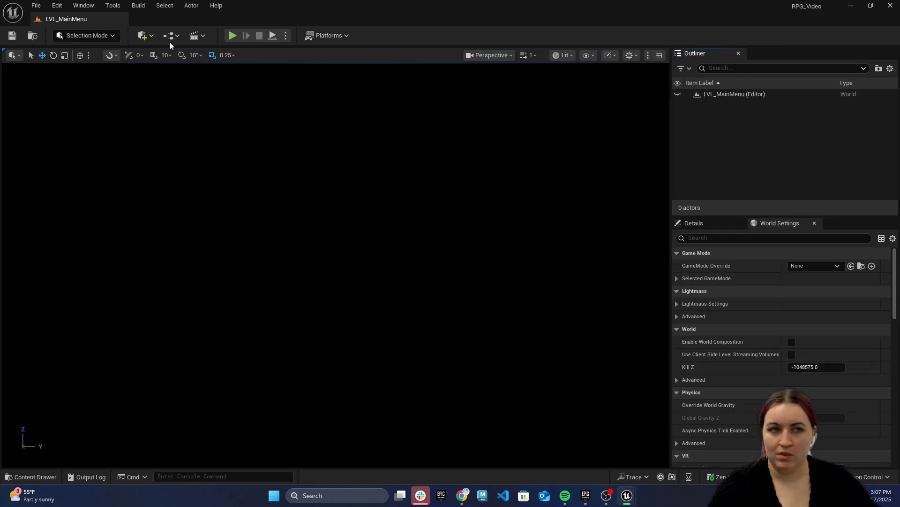
{"action": "left_click", "coordinate": [82, 5]}
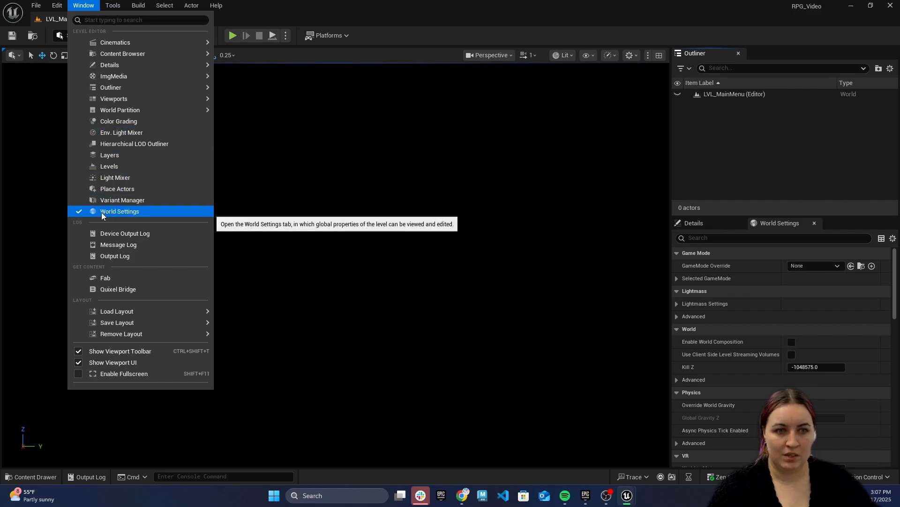
{"action": "left_click", "coordinate": [298, 242]}
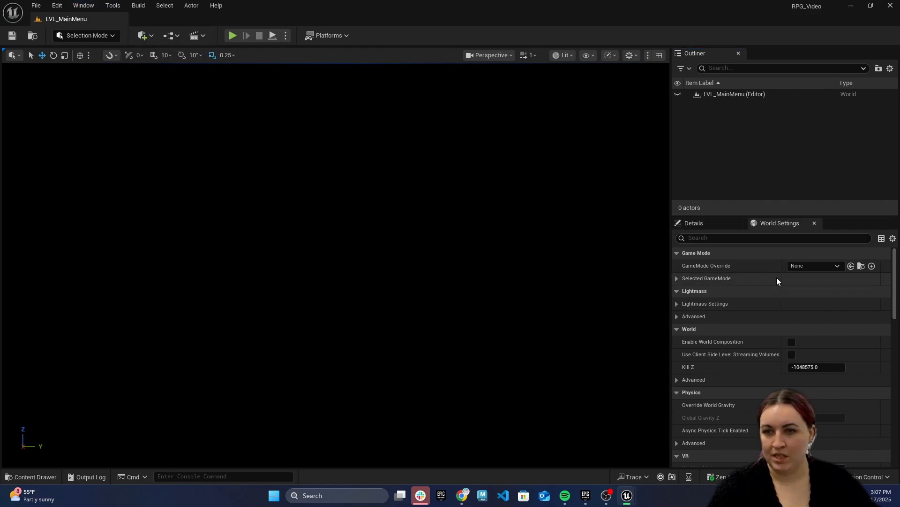
{"action": "left_click", "coordinate": [826, 265]}
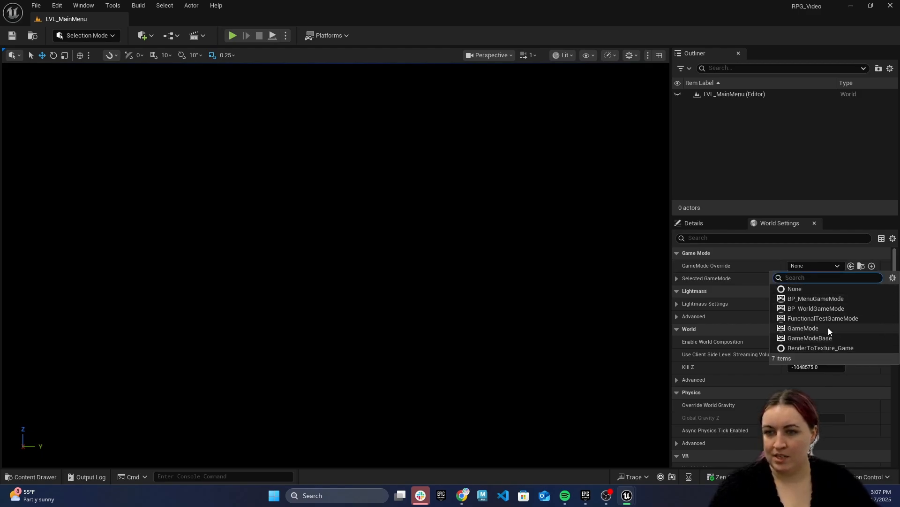
{"action": "left_click", "coordinate": [832, 299]}
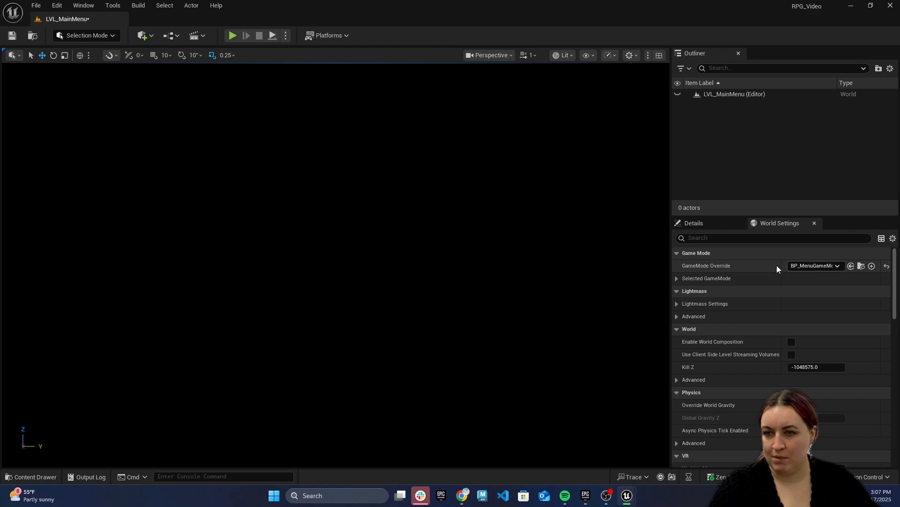
Set the Player Controller Class of the level's selected game mode to RPG_Controller and save the level.
{"action": "left_click", "coordinate": [679, 278]}
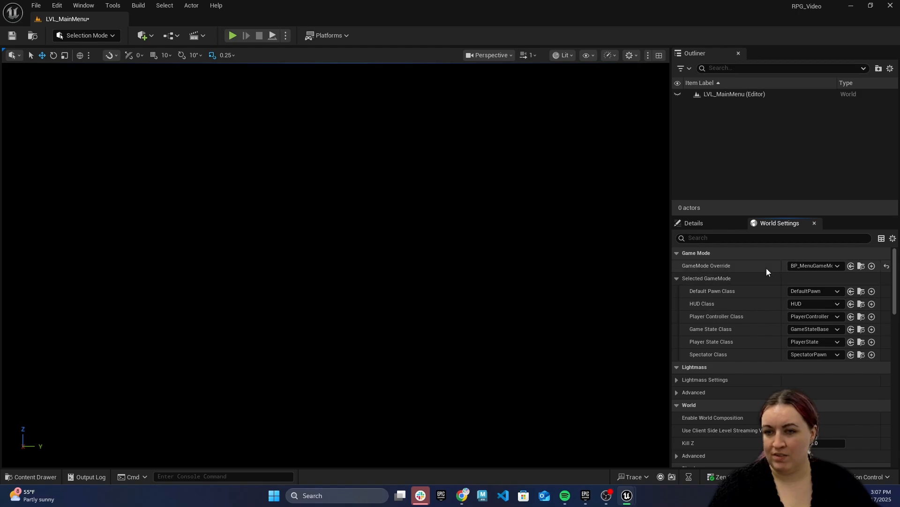
{"action": "left_click", "coordinate": [816, 317]}
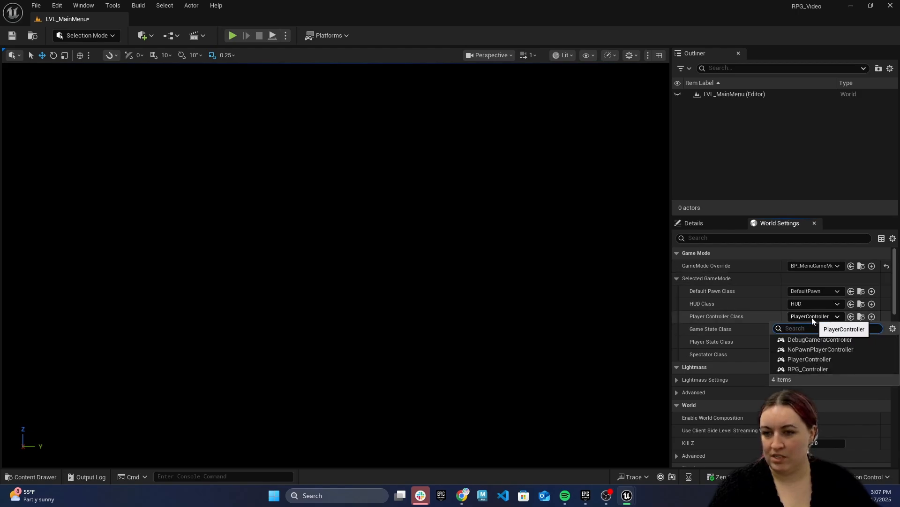
{"action": "left_click", "coordinate": [805, 370]}
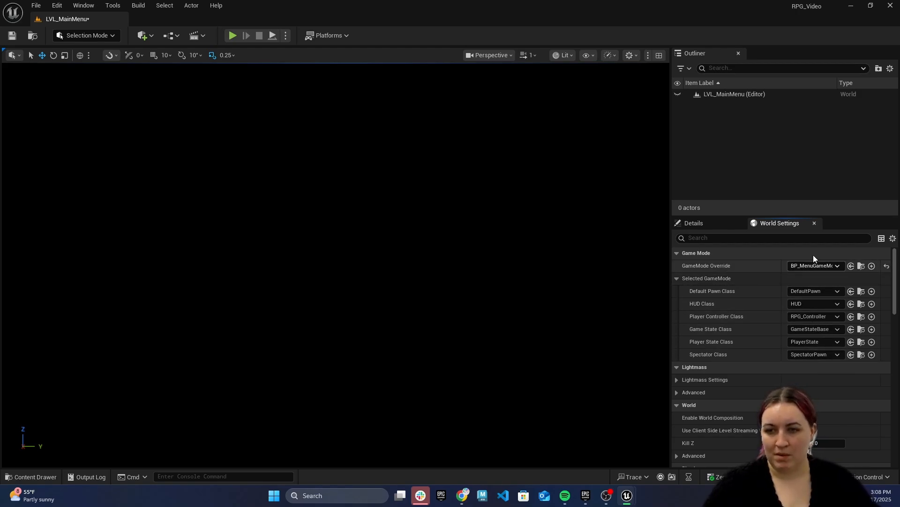
{"action": "left_click", "coordinate": [677, 278]}
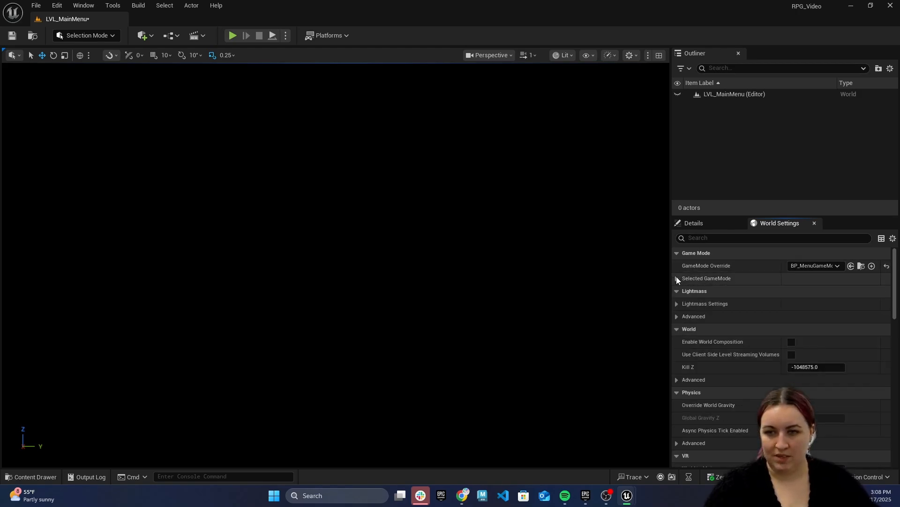
{"action": "left_click", "coordinate": [12, 36]}
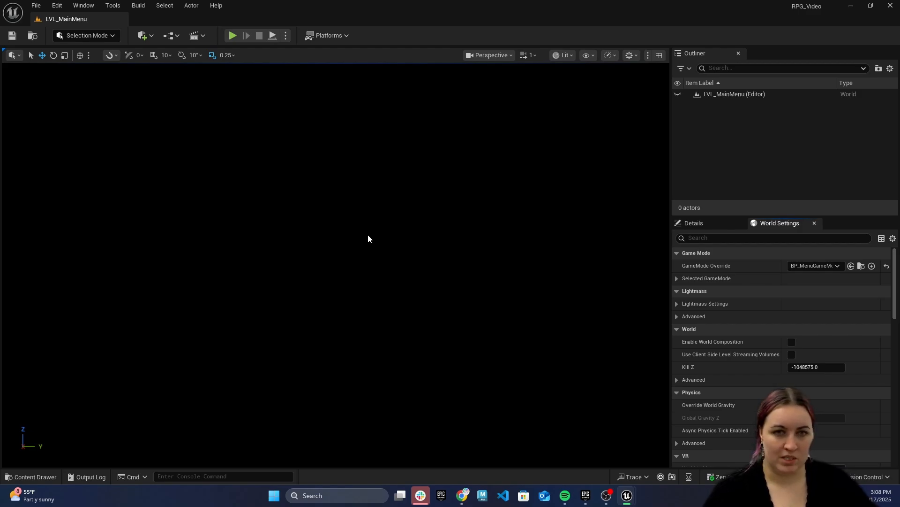
Open the Level Blueprint of LVL_MainMenu and dock it beside the level in the main editor window.
{"action": "left_click", "coordinate": [173, 36]}
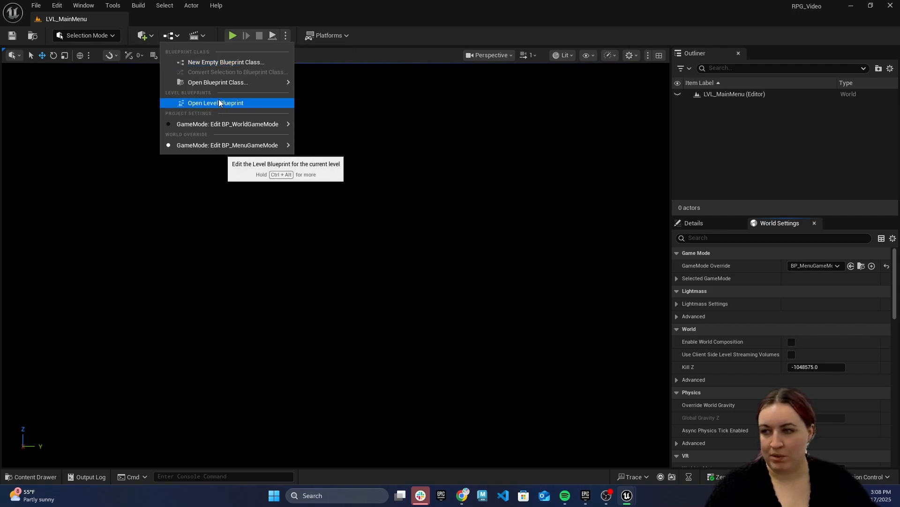
{"action": "left_click", "coordinate": [249, 104]}
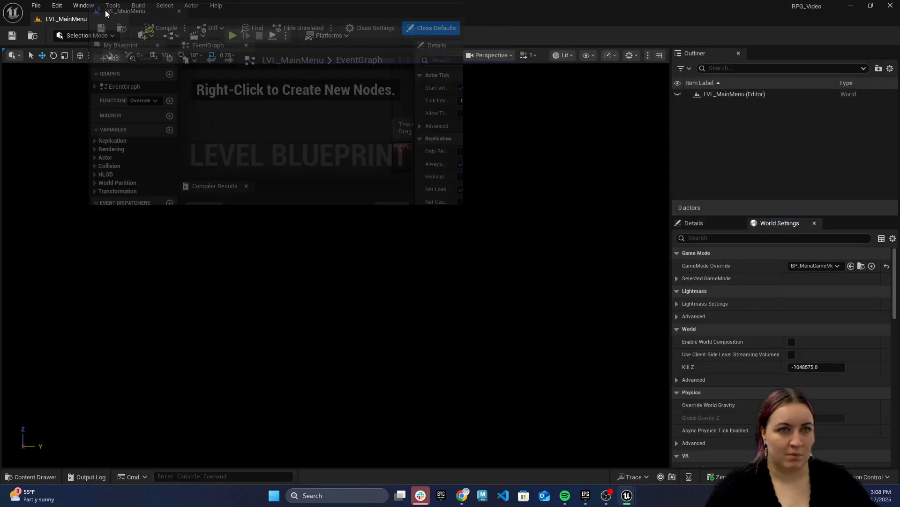
{"action": "left_click", "coordinate": [107, 14]}
{"action": "left_click", "coordinate": [186, 24]}
{"action": "left_click_drag", "start_coordinate": [186, 23], "coordinate": [185, 21]}
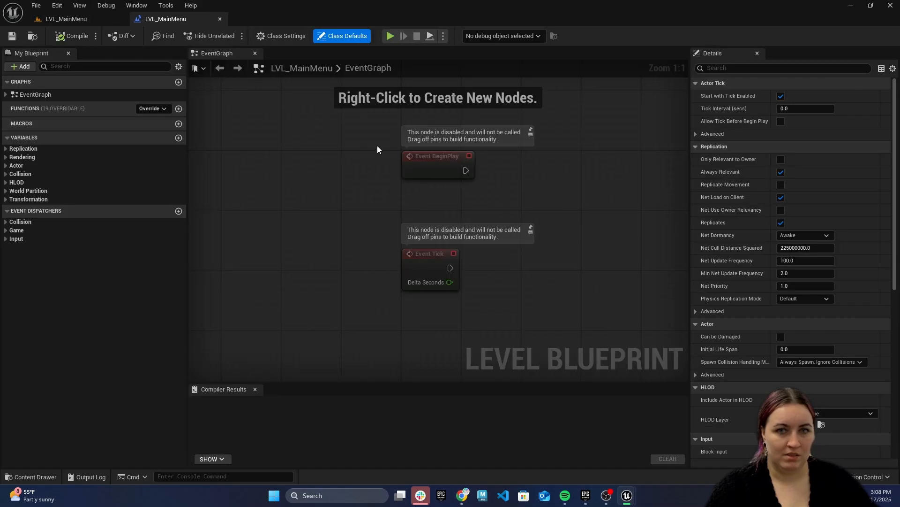
Delete the Event Tick node from the Level Blueprint's event graph.
{"action": "right_click", "coordinate": [492, 236]}
{"action": "left_click", "coordinate": [410, 262]}
{"action": "key", "text": "Delete"}
Add a Create Widget node beside Event BeginPlay and connect the event's execution output to it.
{"action": "right_click_drag", "start_coordinate": [498, 210], "coordinate": [407, 273]}
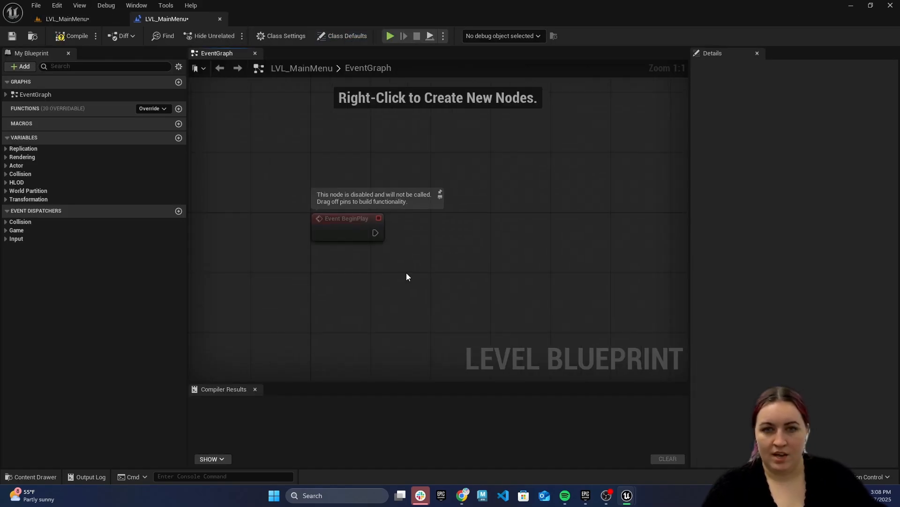
{"action": "scroll", "coordinate": [396, 261], "scroll_direction": "up", "scroll_amount": 7}
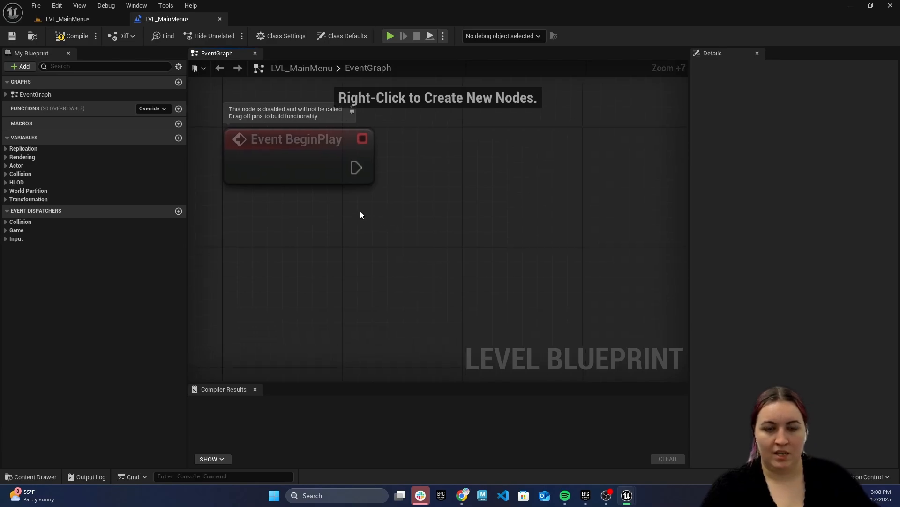
{"action": "right_click", "coordinate": [360, 215]}
{"action": "type", "text": "create wi"}
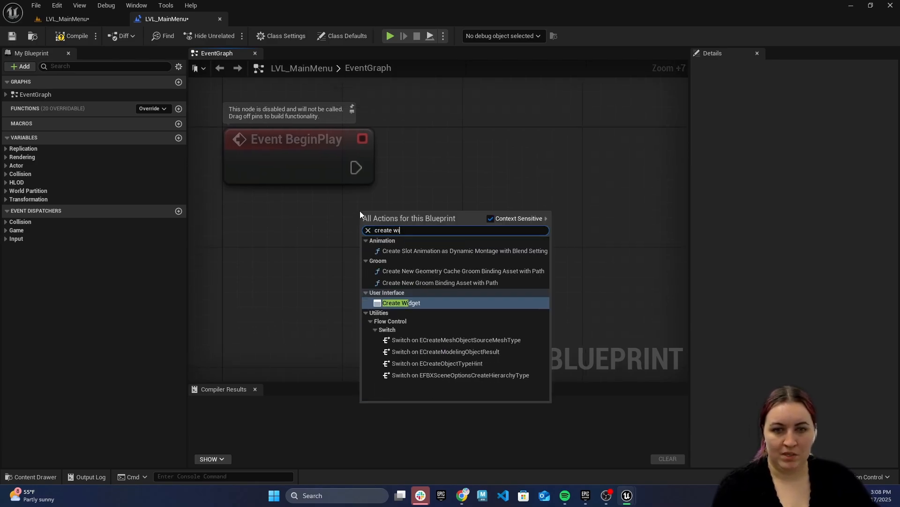
{"action": "type", "text": "d"}
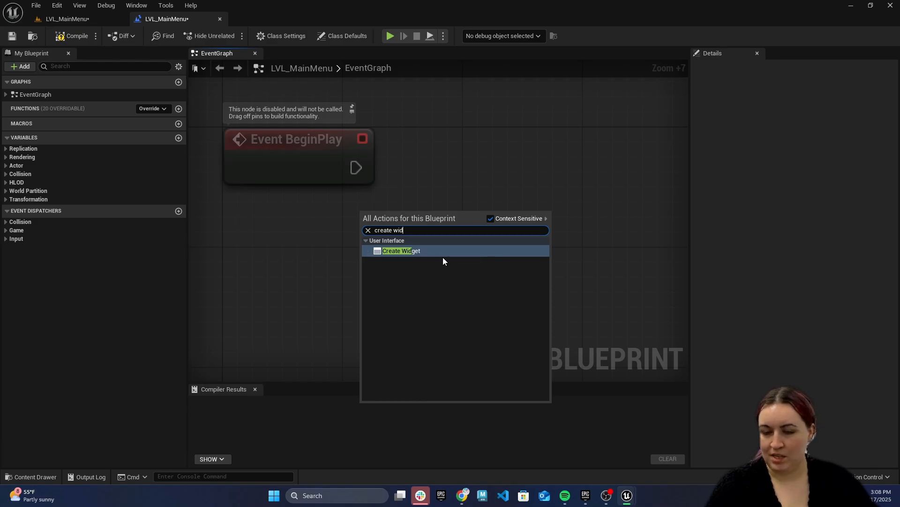
{"action": "left_click", "coordinate": [421, 250]}
{"action": "left_click_drag", "start_coordinate": [451, 228], "coordinate": [496, 140]}
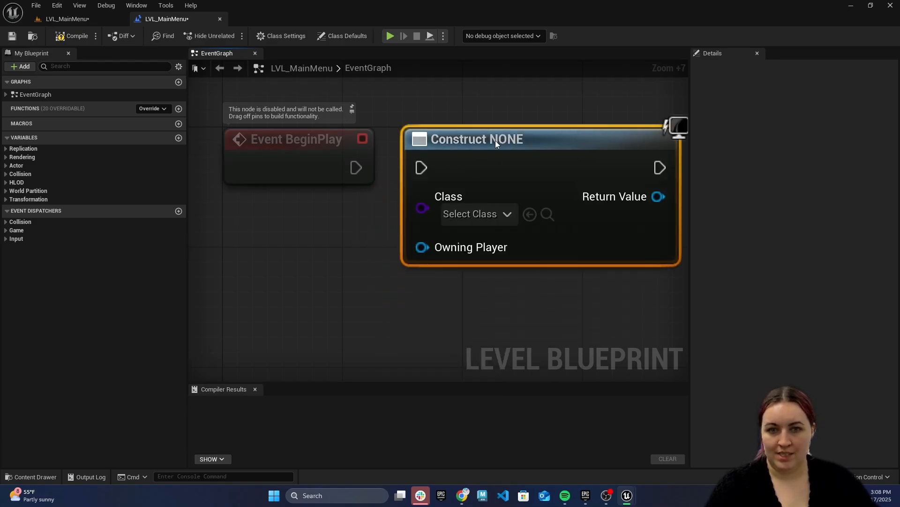
{"action": "left_click_drag", "start_coordinate": [356, 168], "coordinate": [420, 168]}
Set the Create Widget node's class to WBP_MainMenu, then compile and save the Level Blueprint.
{"action": "right_click_drag", "start_coordinate": [568, 338], "coordinate": [534, 334]}
{"action": "left_click", "coordinate": [454, 216]}
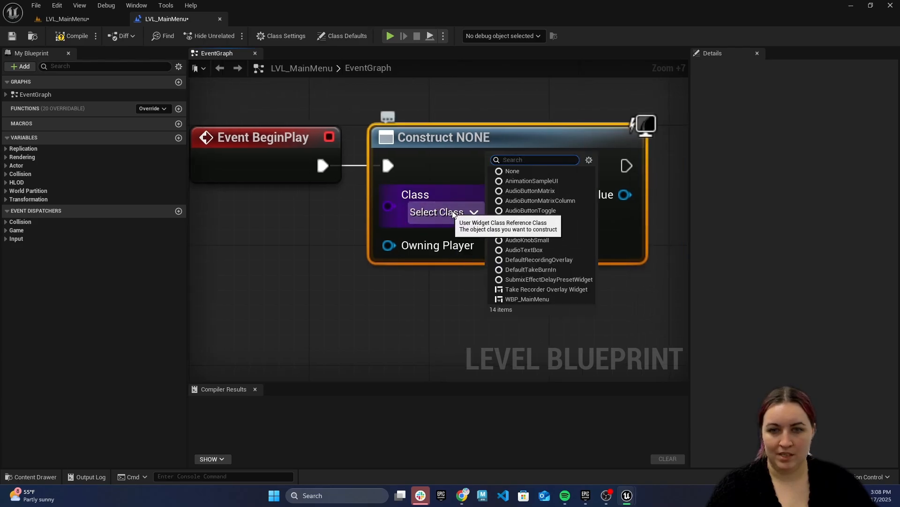
{"action": "left_click", "coordinate": [527, 298]}
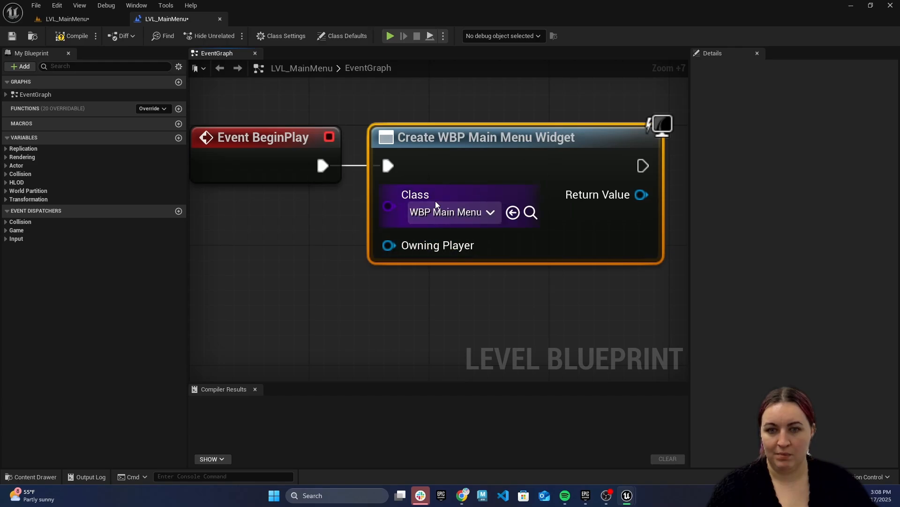
{"action": "left_click", "coordinate": [71, 36]}
{"action": "left_click", "coordinate": [12, 35]}
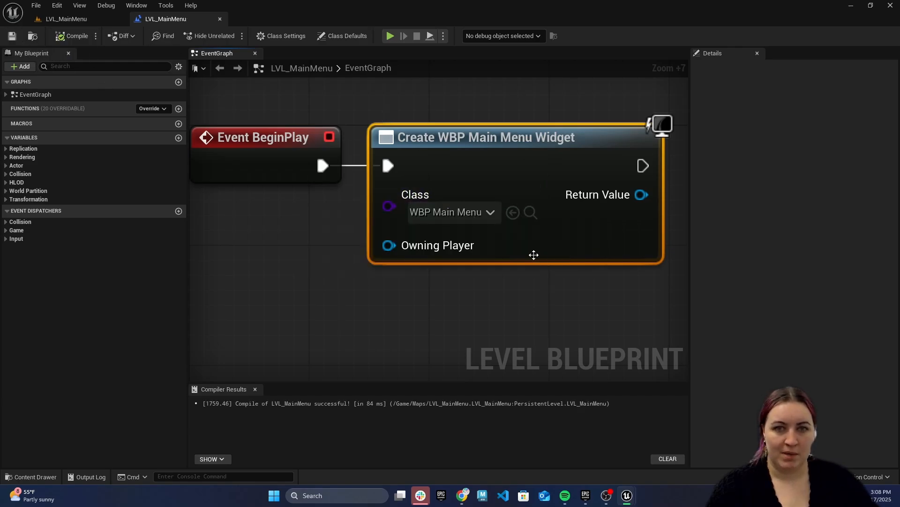
Add an Add to Viewport node from the widget's Return Value, align it with the chain, and compile and save.
{"action": "scroll", "coordinate": [533, 255], "scroll_direction": "down", "scroll_amount": 3}
{"action": "right_click_drag", "start_coordinate": [572, 264], "coordinate": [649, 267]}
{"action": "left_click_drag", "start_coordinate": [587, 234], "coordinate": [625, 234]}
{"action": "type", "text": "add t"}
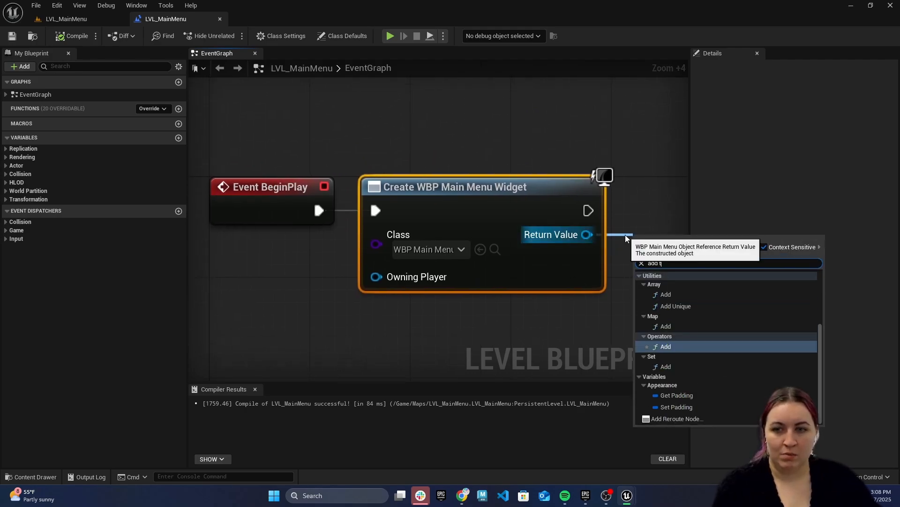
{"action": "type", "text": "o vie"}
{"action": "key", "text": "Return"}
{"action": "right_click_drag", "start_coordinate": [636, 200], "coordinate": [542, 179]}
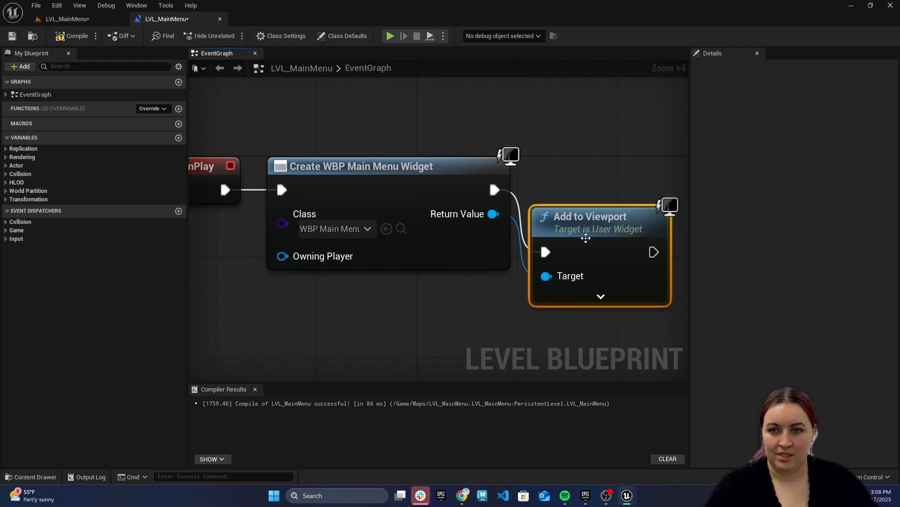
{"action": "left_click_drag", "start_coordinate": [586, 239], "coordinate": [599, 175]}
{"action": "right_click_drag", "start_coordinate": [191, 135], "coordinate": [240, 117]}
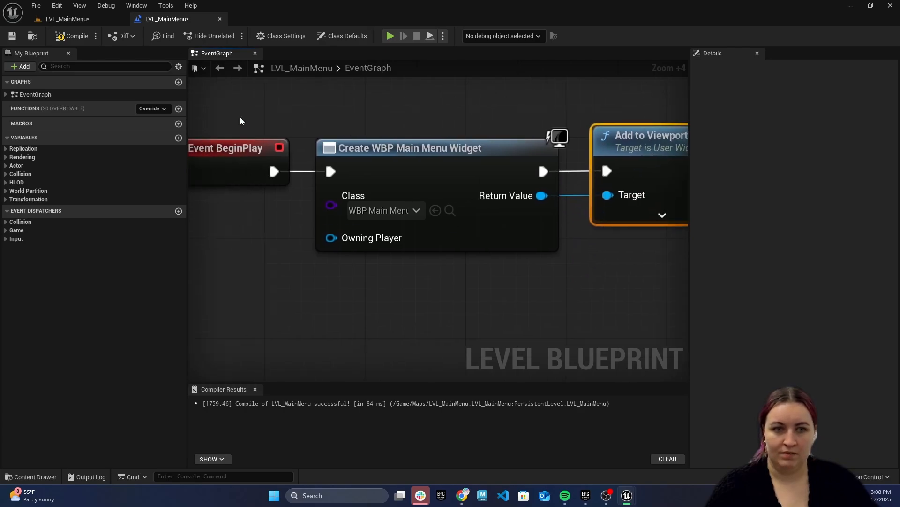
{"action": "left_click", "coordinate": [73, 36]}
{"action": "key", "text": "ctrl+s"}
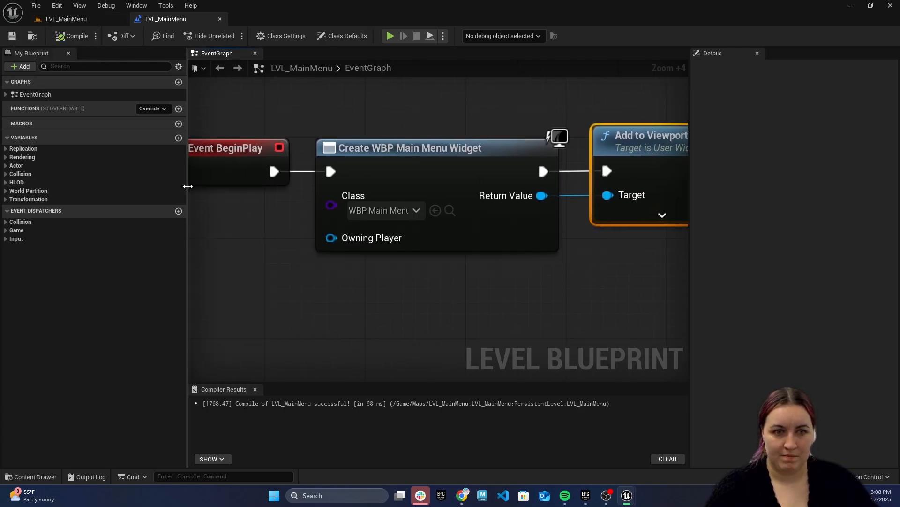
Enclose the three nodes in a comment reading "When opening level, open main menu widget" and compile the Level Blueprint.
{"action": "left_click_drag", "start_coordinate": [187, 186], "coordinate": [89, 186]}
{"action": "right_click_drag", "start_coordinate": [226, 159], "coordinate": [263, 178]}
{"action": "left_click_drag", "start_coordinate": [623, 269], "coordinate": [121, 122]}
{"action": "type", "text": "c"}
{"action": "type", "text": "On op"}
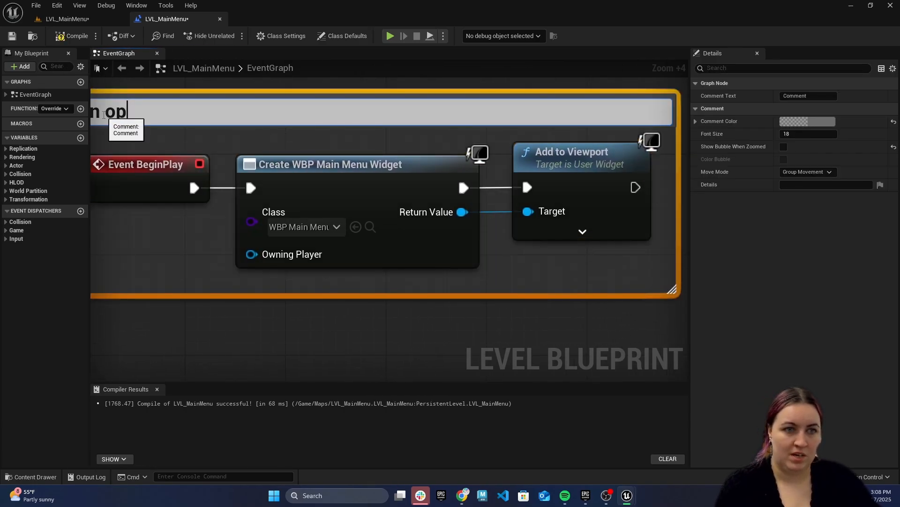
{"action": "type", "text": "ening level,"}
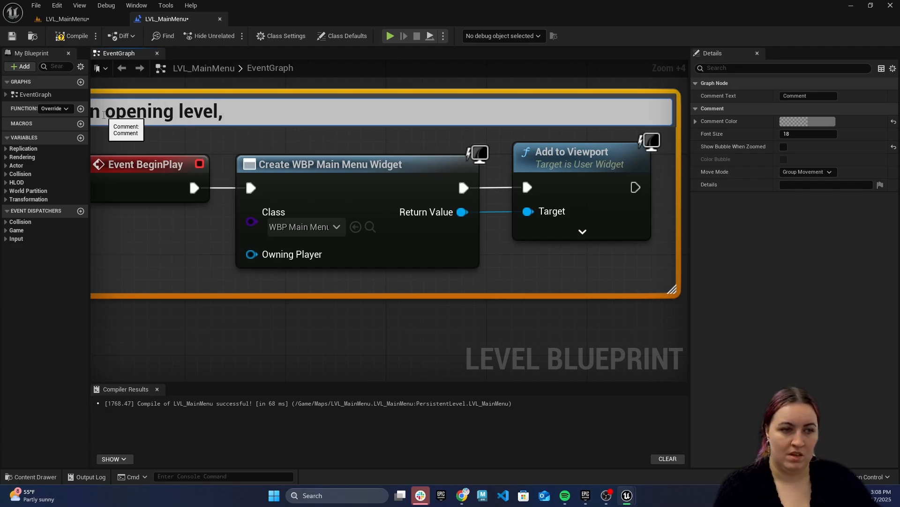
{"action": "type", "text": " open main menu wi"}
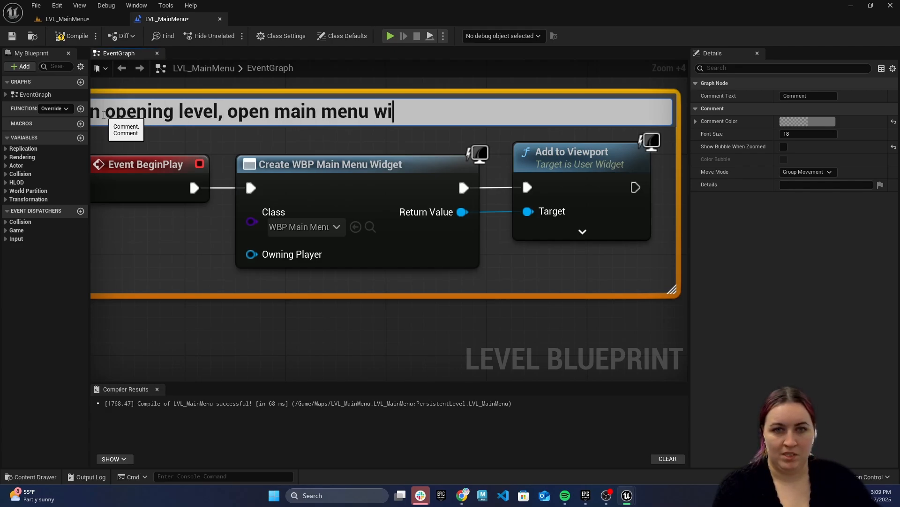
{"action": "type", "text": "dget"}
{"action": "key", "text": "Return"}
{"action": "scroll", "coordinate": [229, 108], "scroll_direction": "down", "scroll_amount": 1}
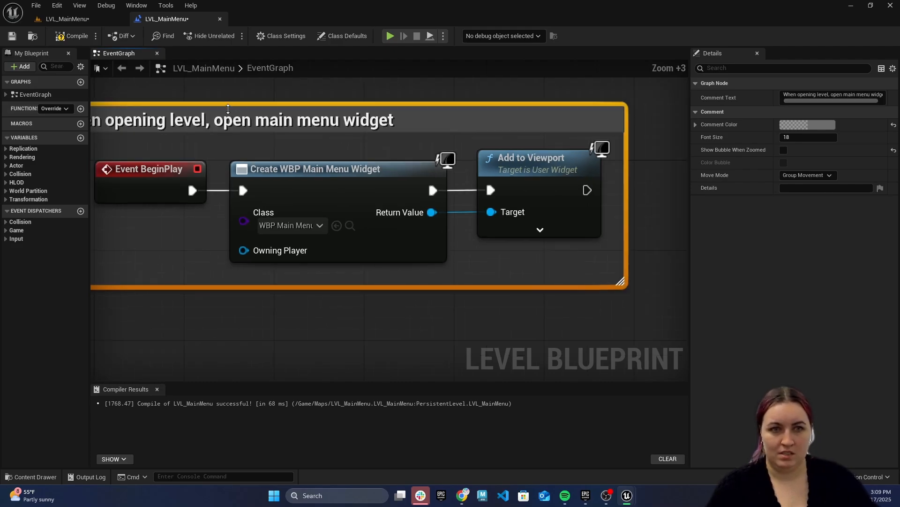
{"action": "right_click_drag", "start_coordinate": [228, 109], "coordinate": [285, 109]}
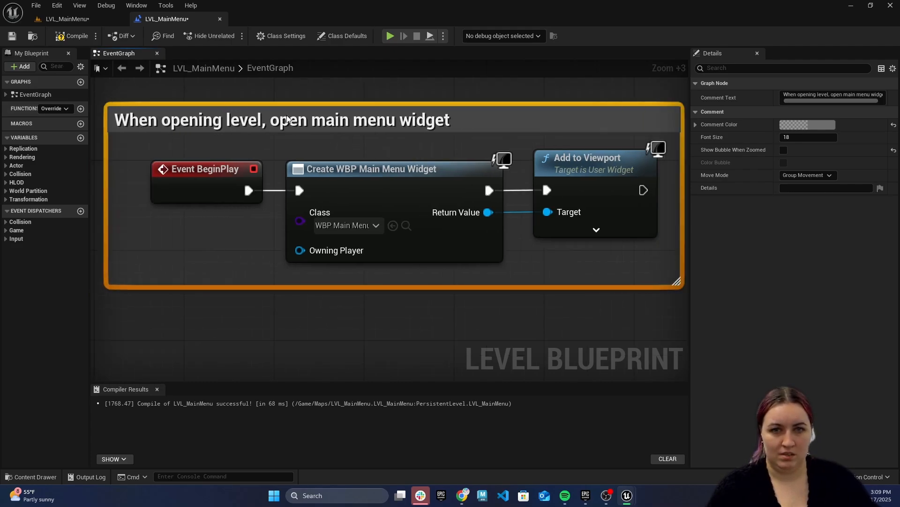
{"action": "left_click", "coordinate": [71, 37]}
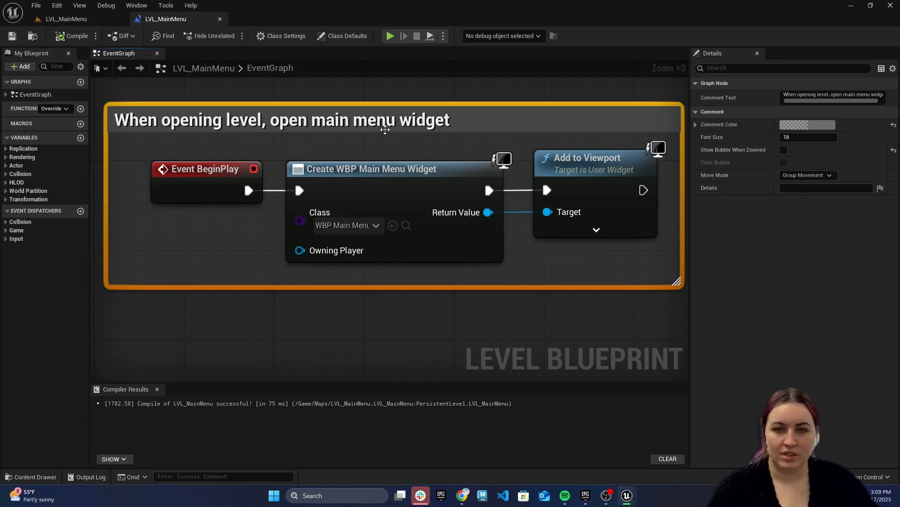
Run the LVL_MainMenu level in the editor and test the main menu's QUIT button.
{"action": "left_click", "coordinate": [67, 19]}
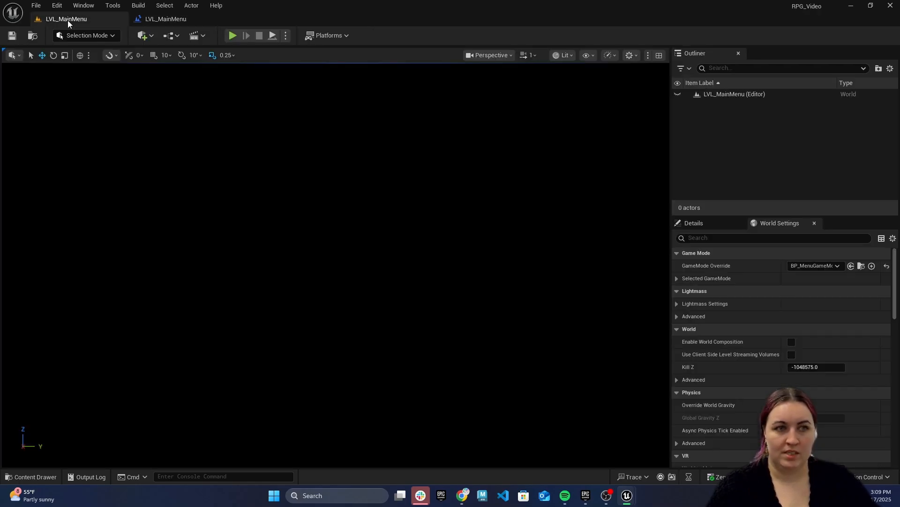
{"action": "left_click", "coordinate": [232, 36]}
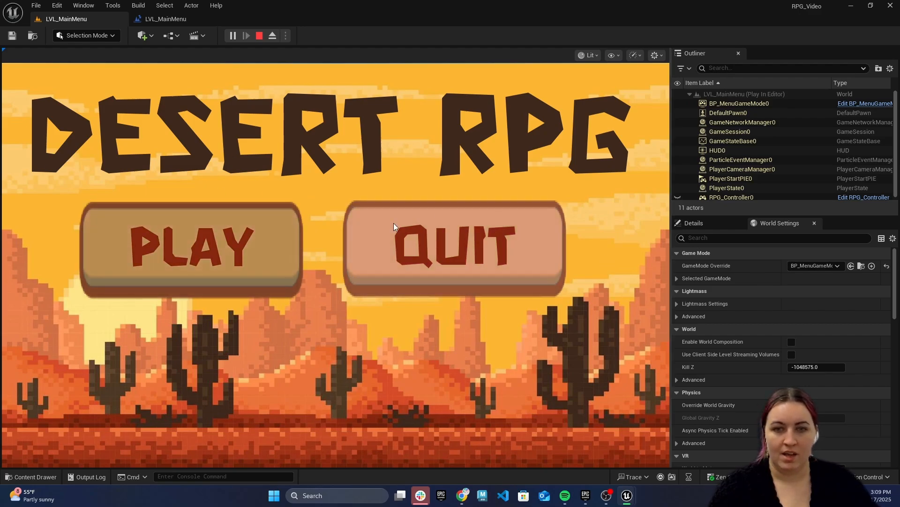
{"action": "left_click", "coordinate": [494, 258]}
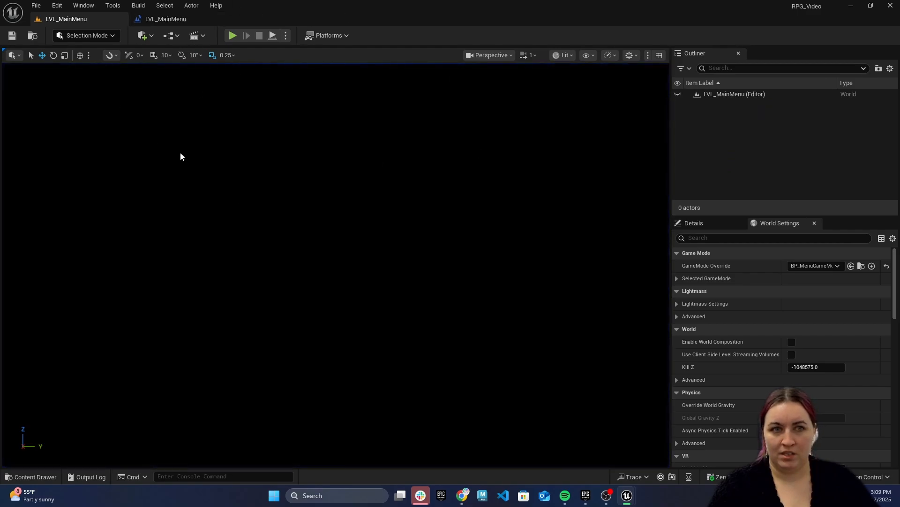
Run the level again, start the game with the menu's PLAY button, walk the character around, and stop the session.
{"action": "left_click", "coordinate": [232, 36]}
{"action": "left_click", "coordinate": [193, 235]}
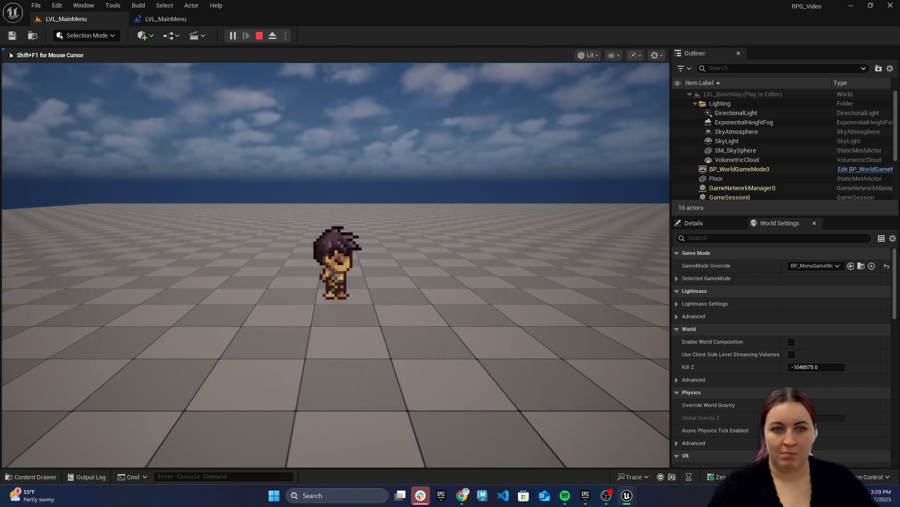
{"action": "key", "text": "w"}
{"action": "key", "text": "d"}
{"action": "key", "text": "s"}
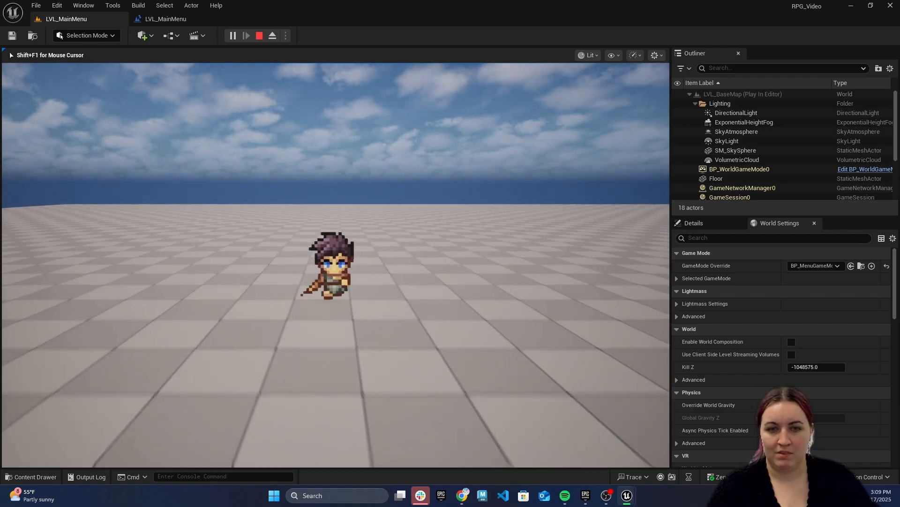
{"action": "key", "text": "w"}
{"action": "key", "text": "d"}
{"action": "key", "text": "s"}
{"action": "key", "text": "w"}
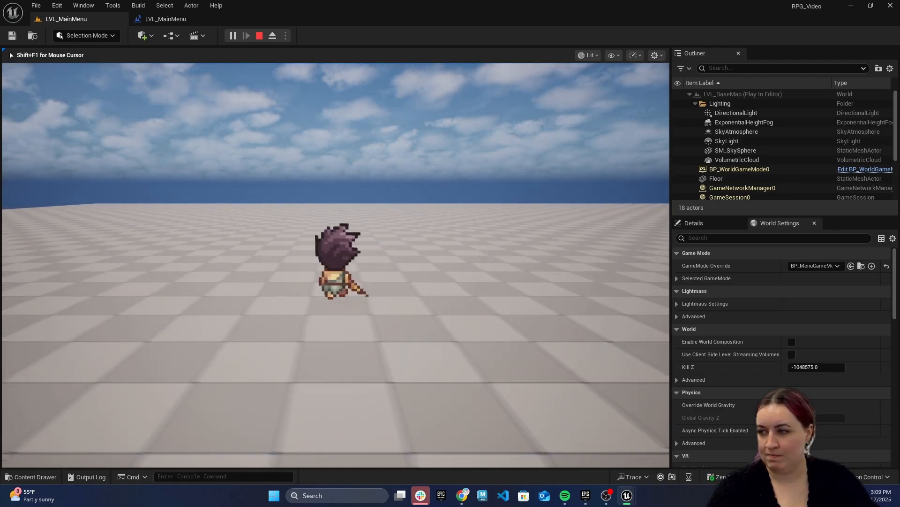
{"action": "key", "text": "d"}
{"action": "key", "text": "w"}
{"action": "key", "text": "s"}
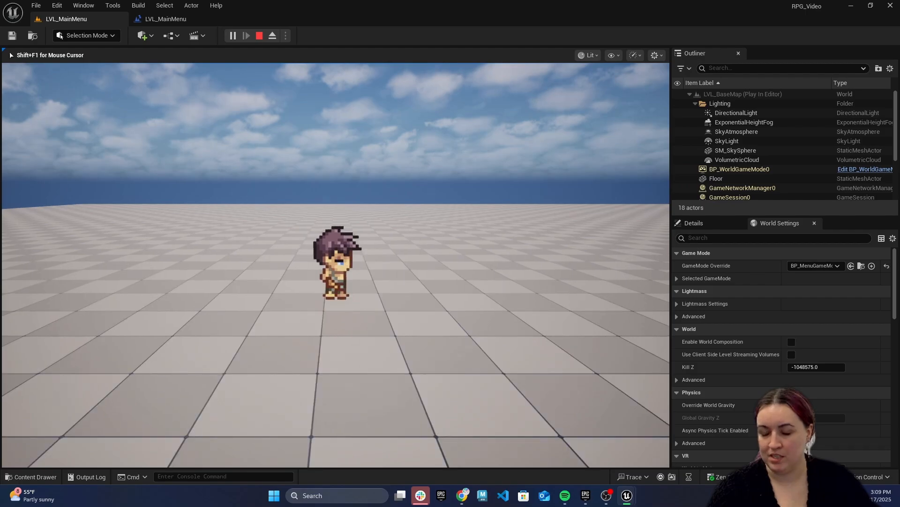
{"action": "key", "text": "Escape"}
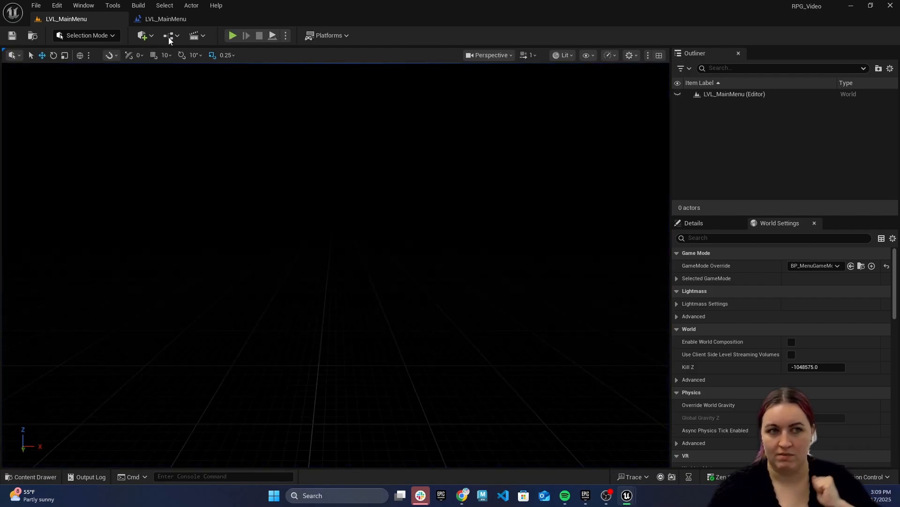
Return to the LVL_MainMenu Level Blueprint and close it.
{"action": "left_click", "coordinate": [177, 21]}
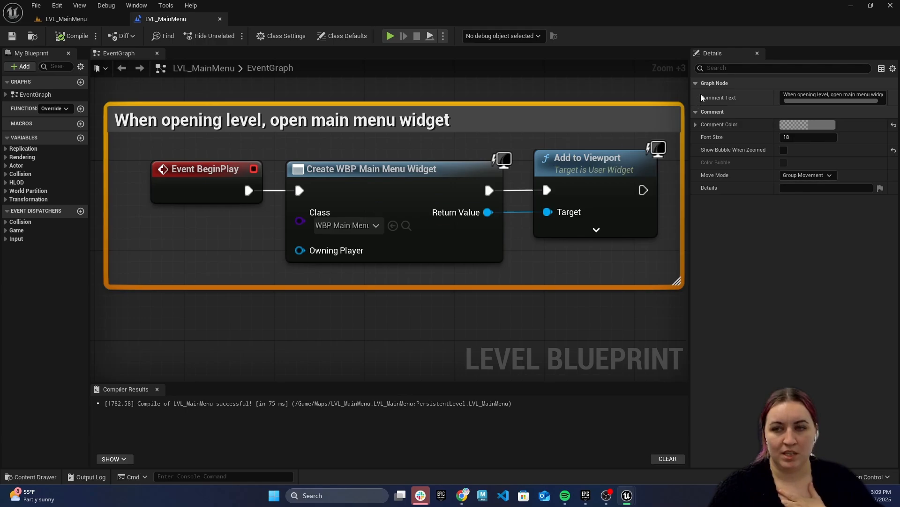
{"action": "left_click", "coordinate": [220, 18]}
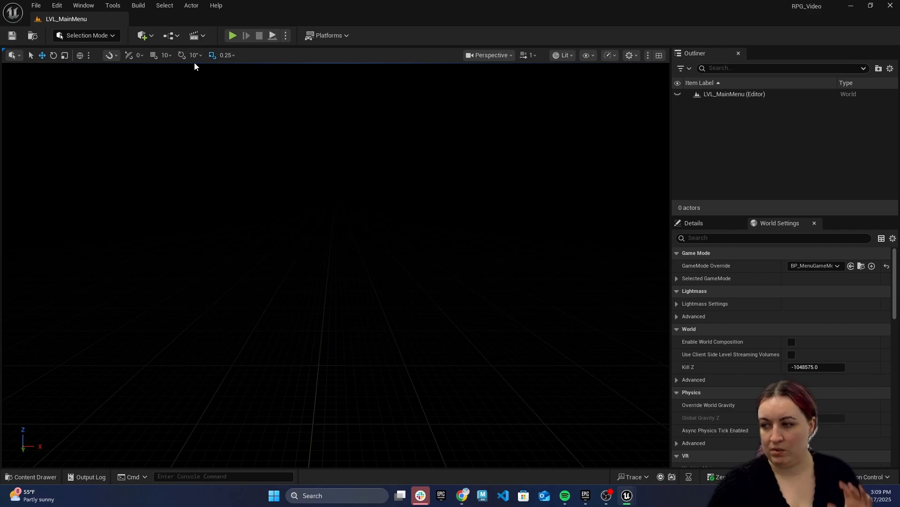